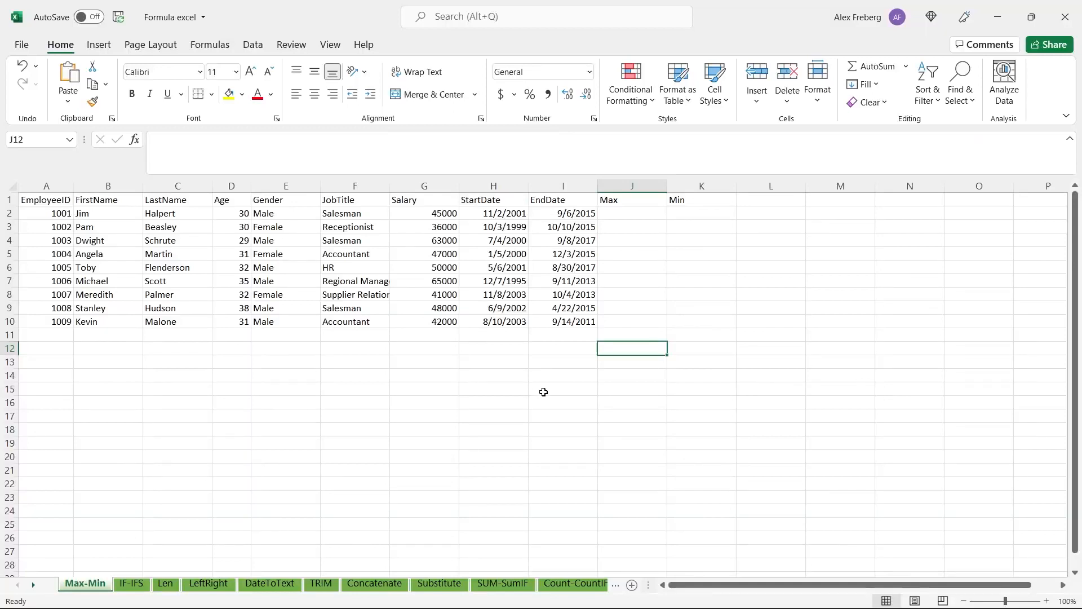
Look through the IF-IFS, Len and LeftRight sheets and browse the remaining sheet names in the workbook
click(140, 585)
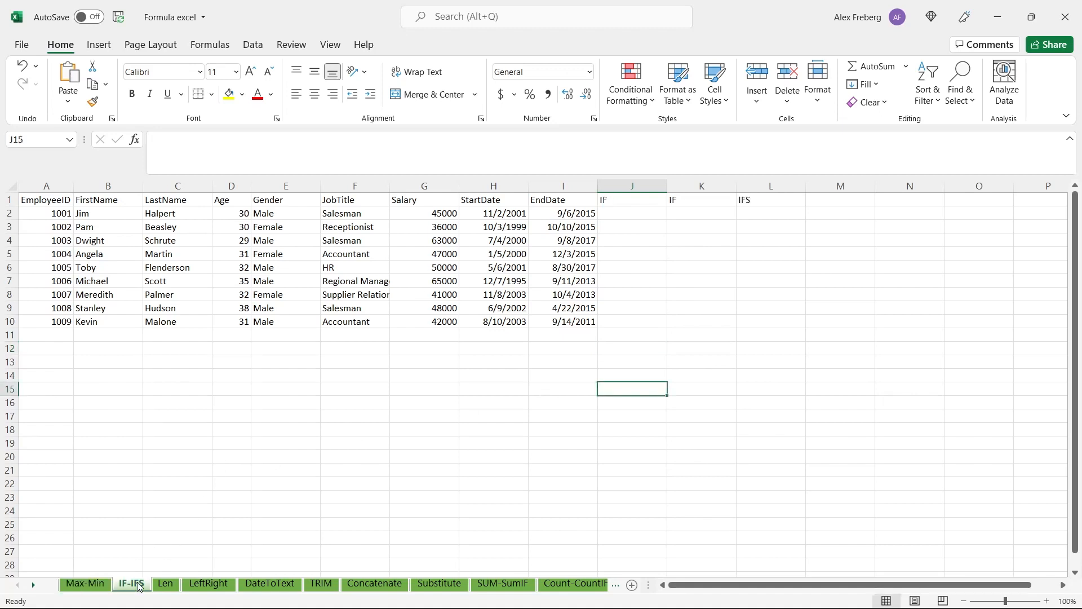
click(166, 585)
click(336, 486)
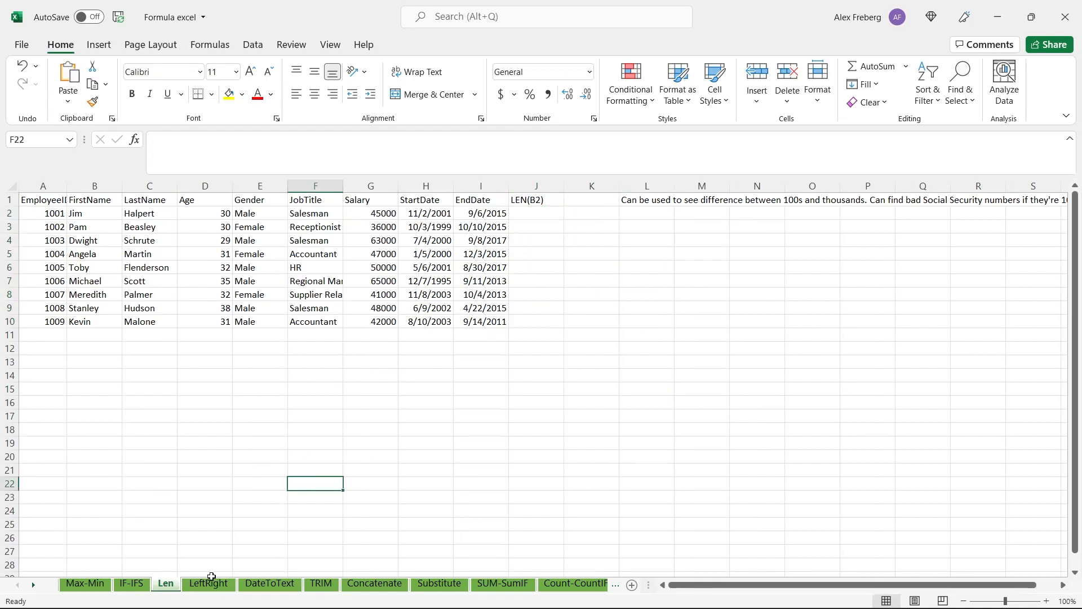
click(208, 585)
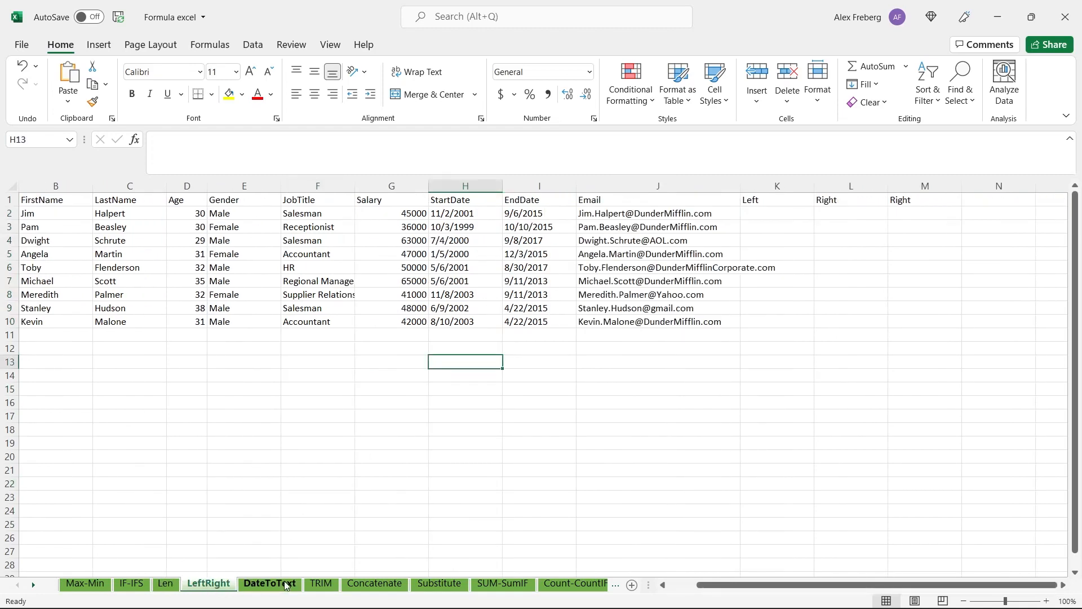
click(33, 585)
click(34, 585)
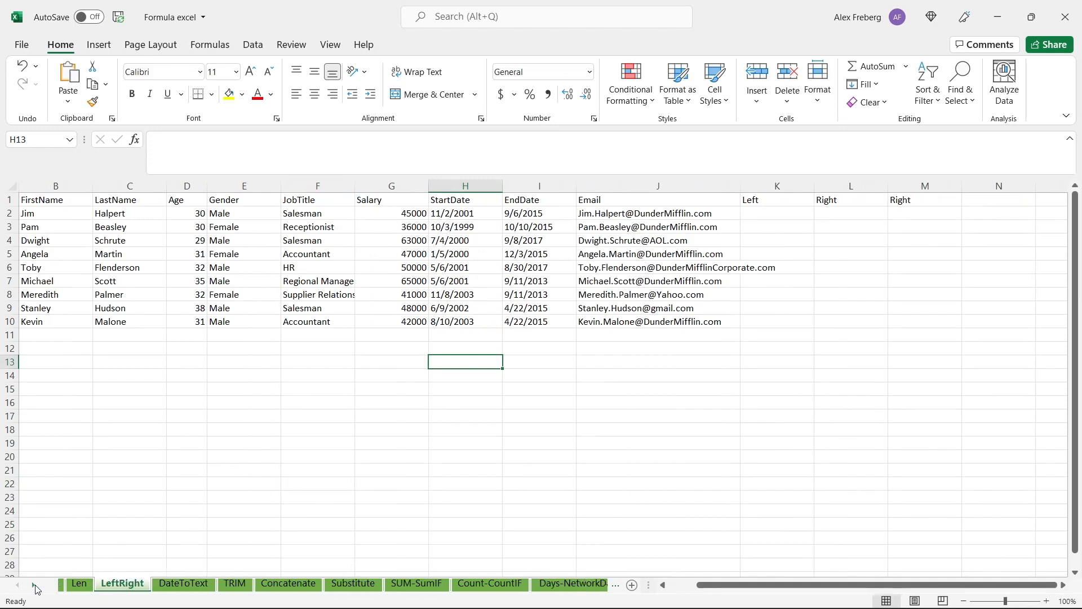
click(34, 585)
click(18, 587)
click(17, 586)
click(18, 586)
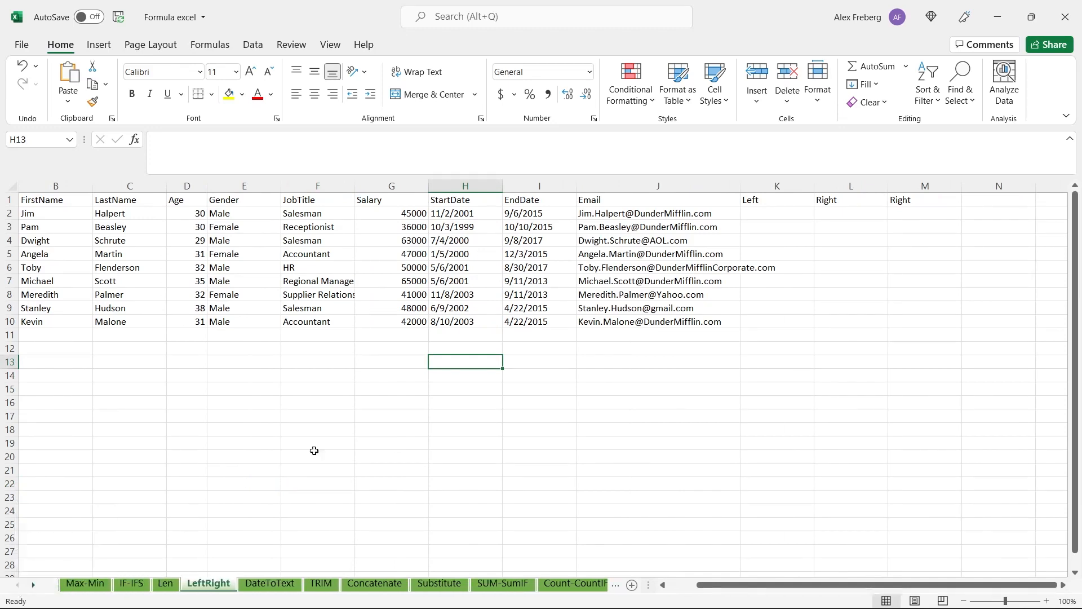
click(528, 350)
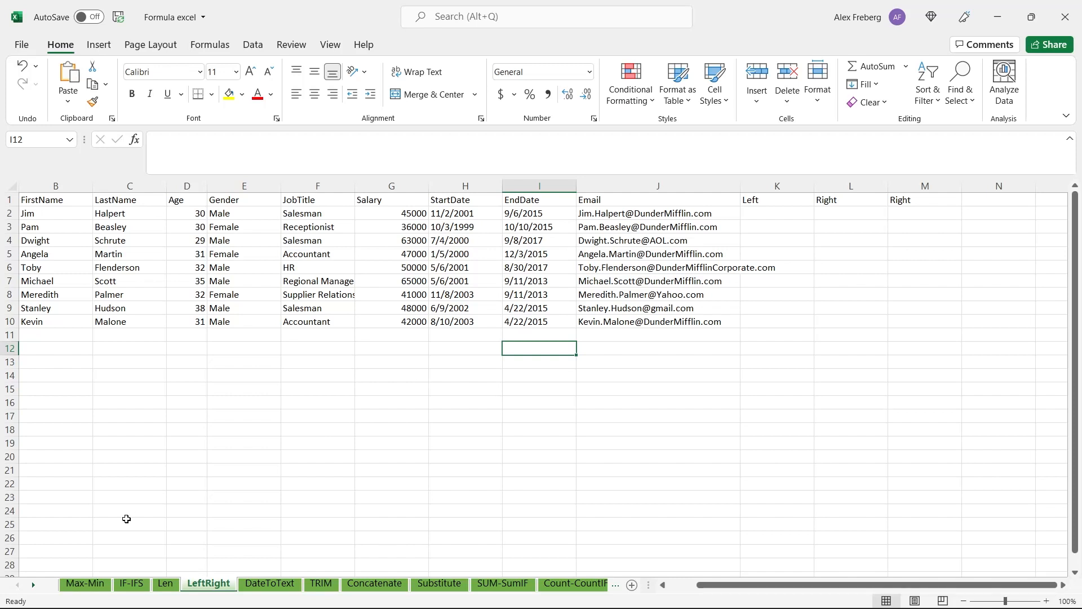
On the Max-Min sheet, enter =MAX(H2:H10) in cell J2 to find the latest start date
click(84, 584)
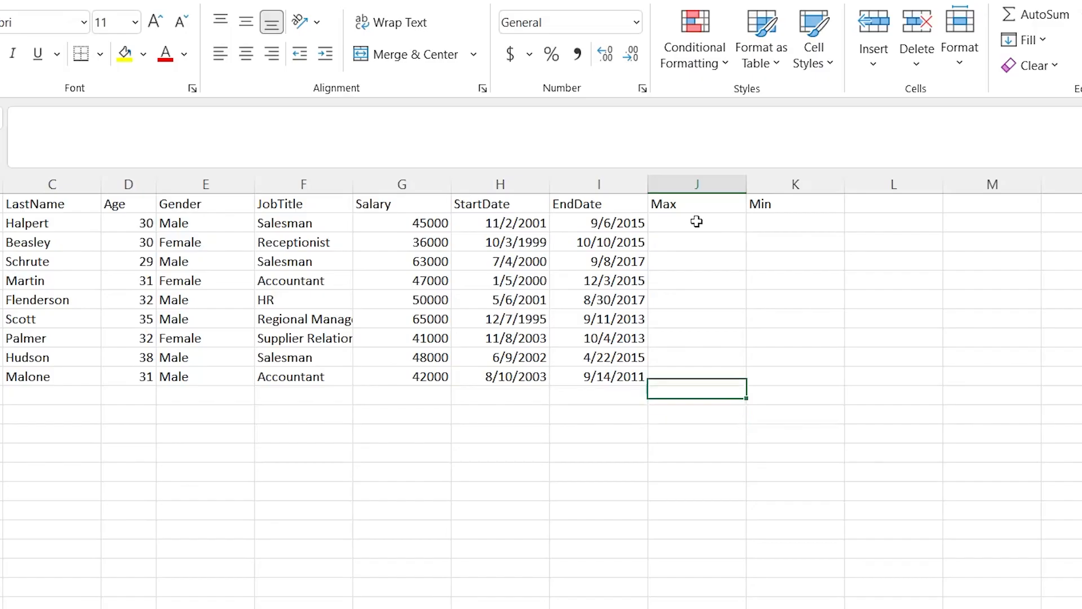
click(632, 212)
text(=)
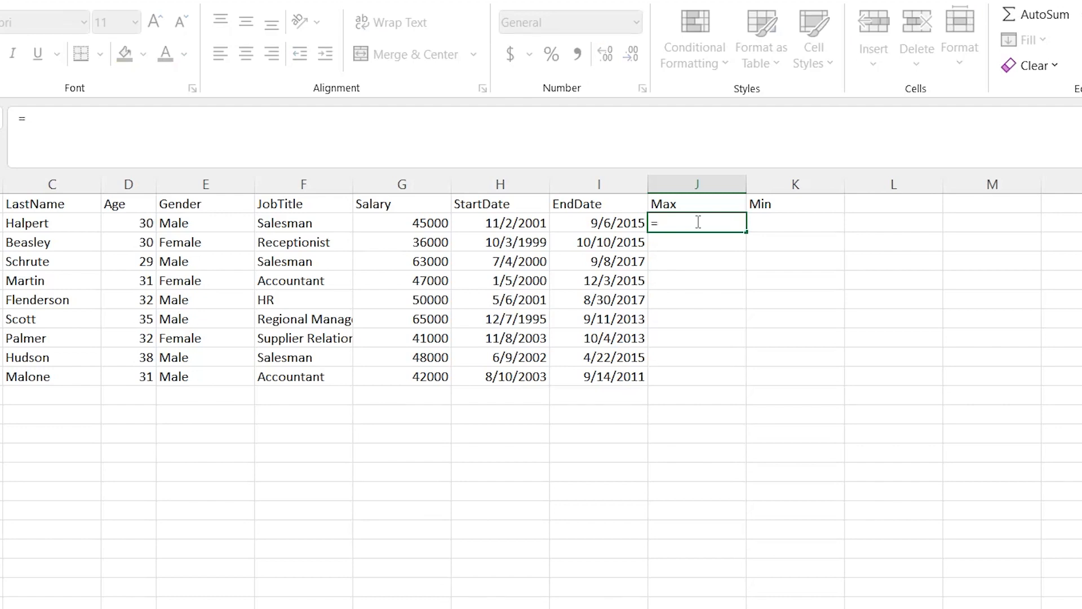
text(Ma)
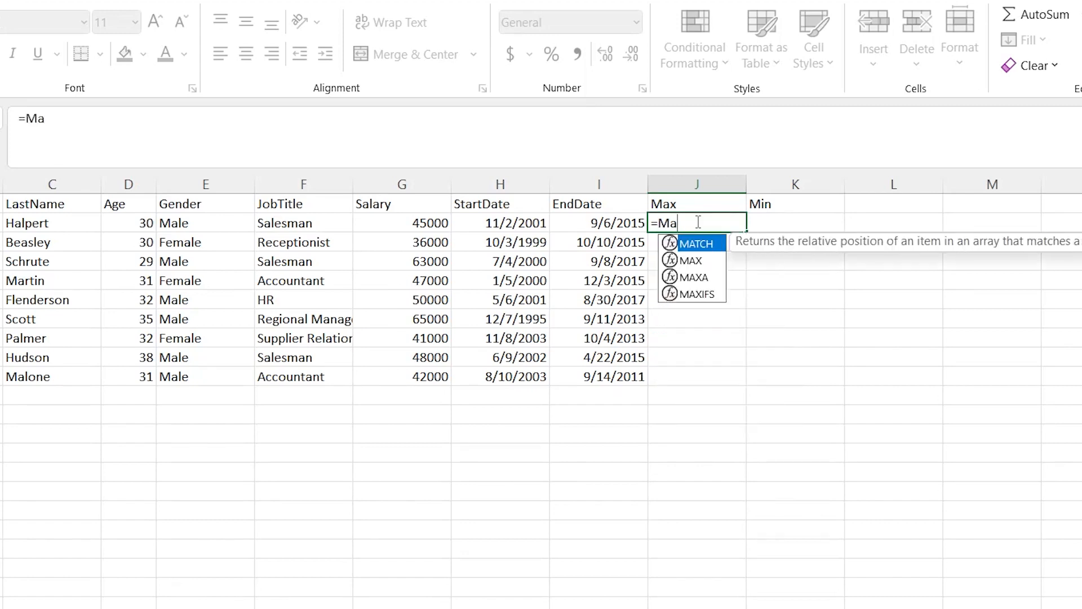
text(x)
key(Tab)
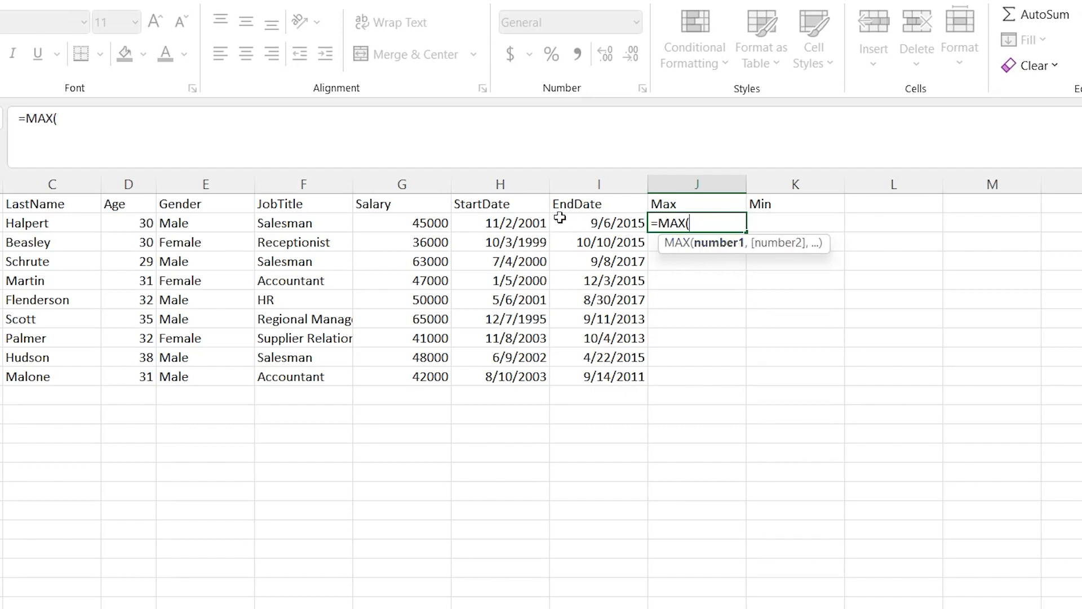
drag(518, 223, 493, 377)
text())
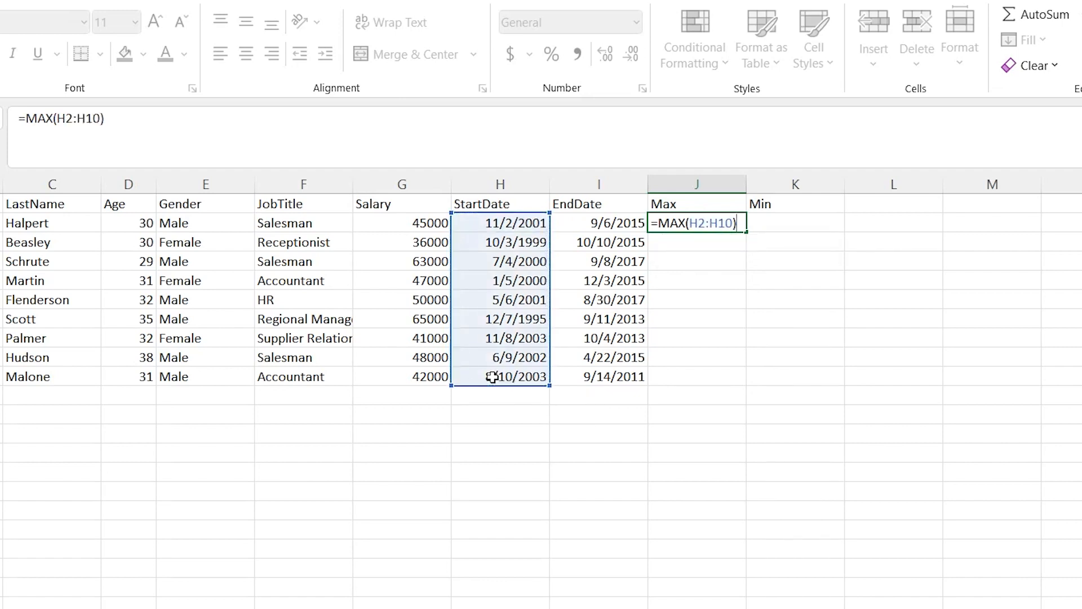
key(Return)
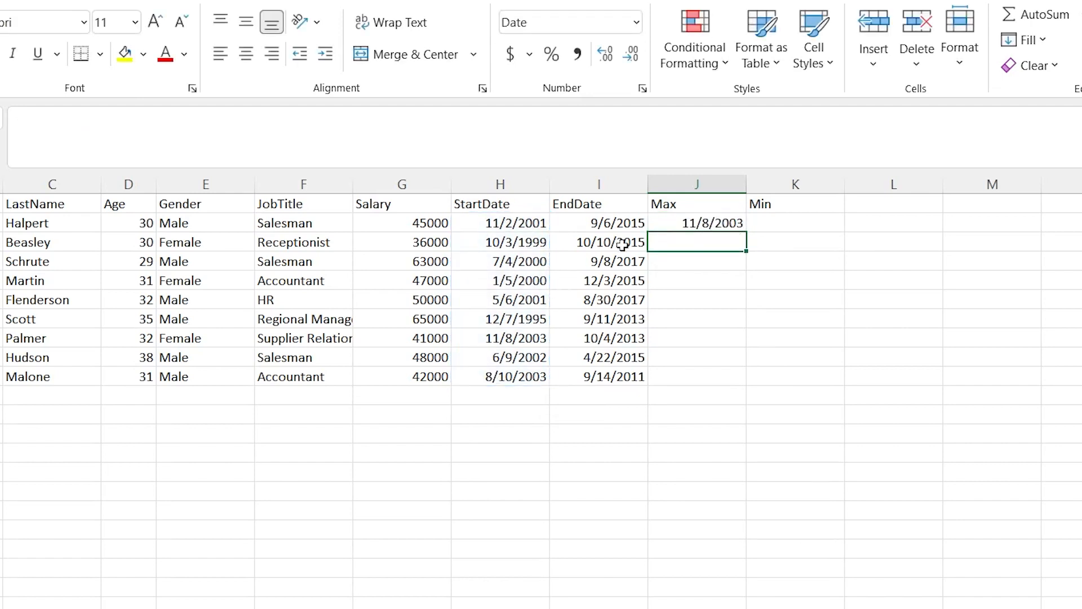
Check the MAX formula's result in J2 against the dates in the StartDate column
click(690, 223)
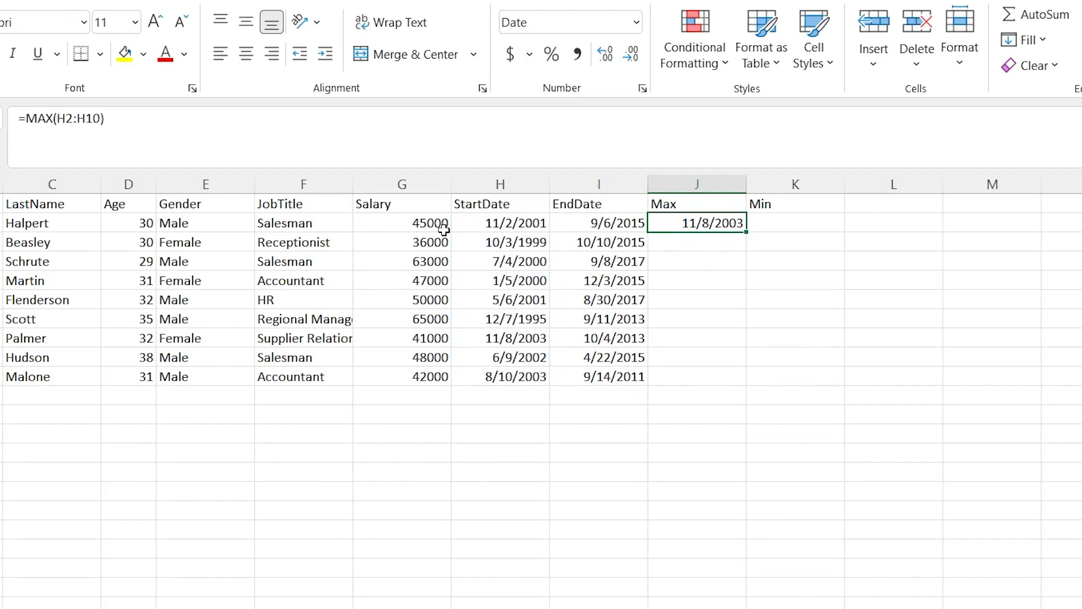
click(521, 205)
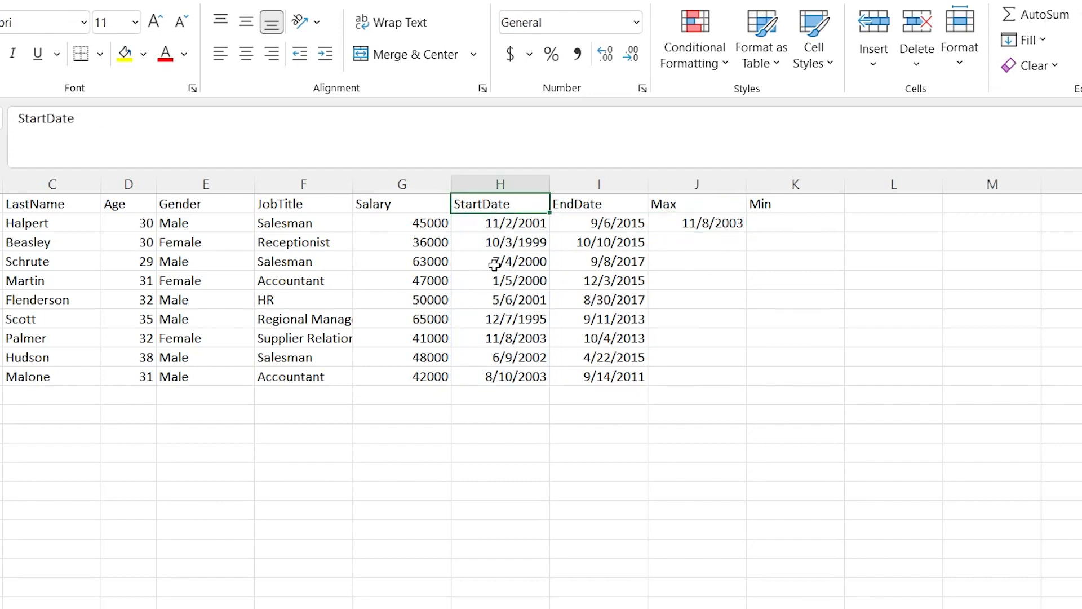
drag(526, 224, 529, 381)
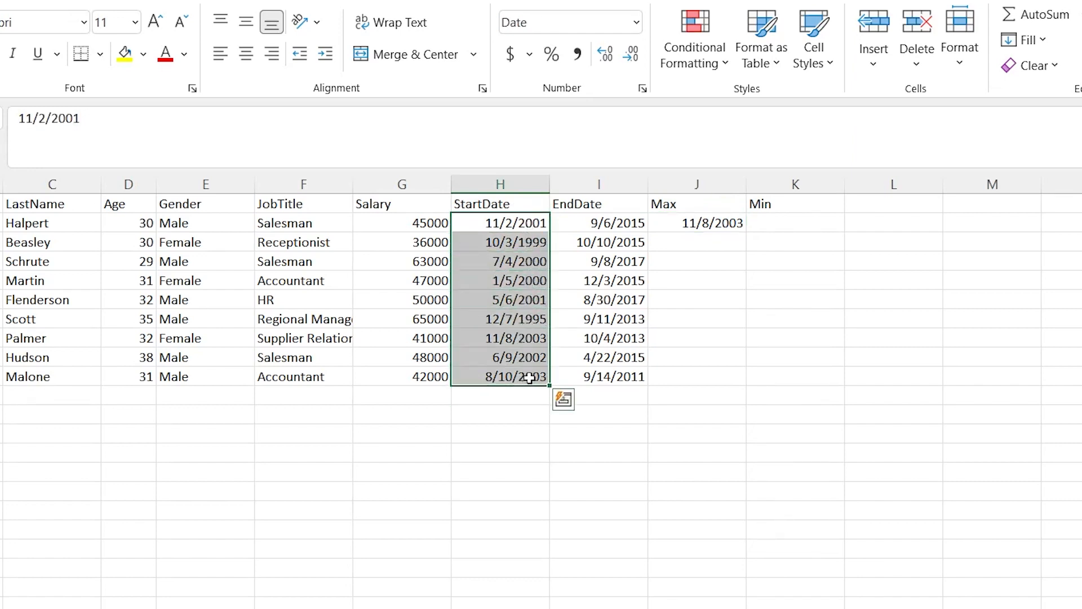
click(529, 379)
click(523, 340)
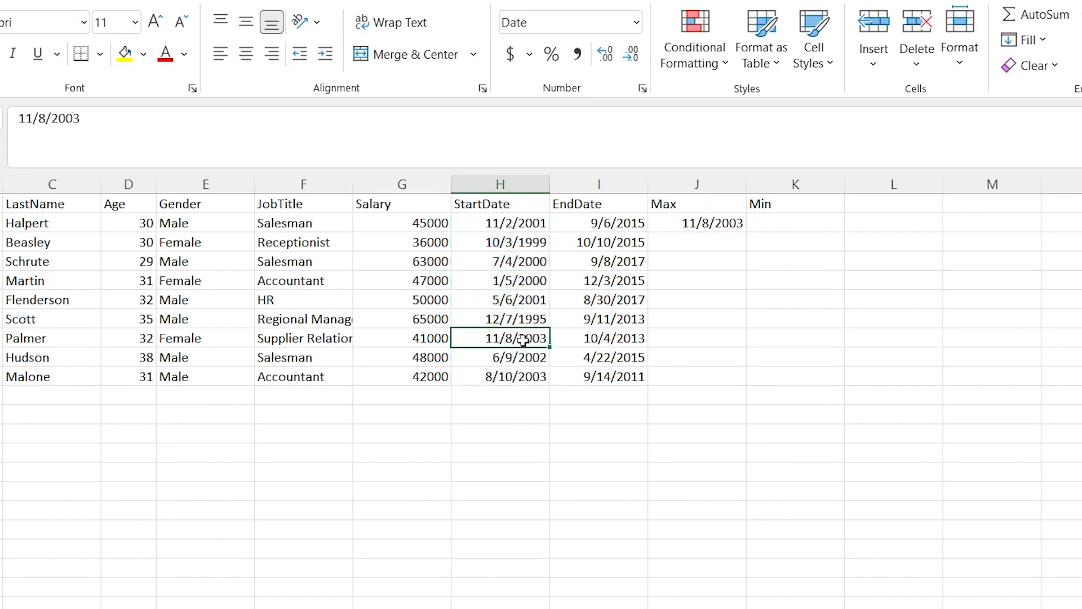
click(712, 221)
Enter =MIN(H2:H10) in cell K2 under the Min header to find the earliest start date
click(799, 226)
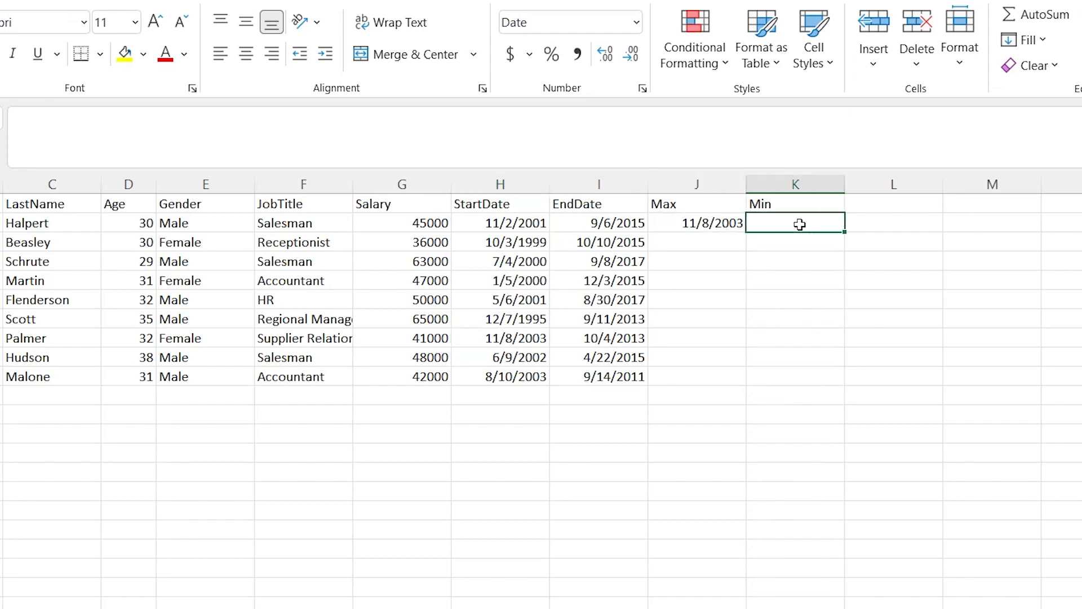
text(=)
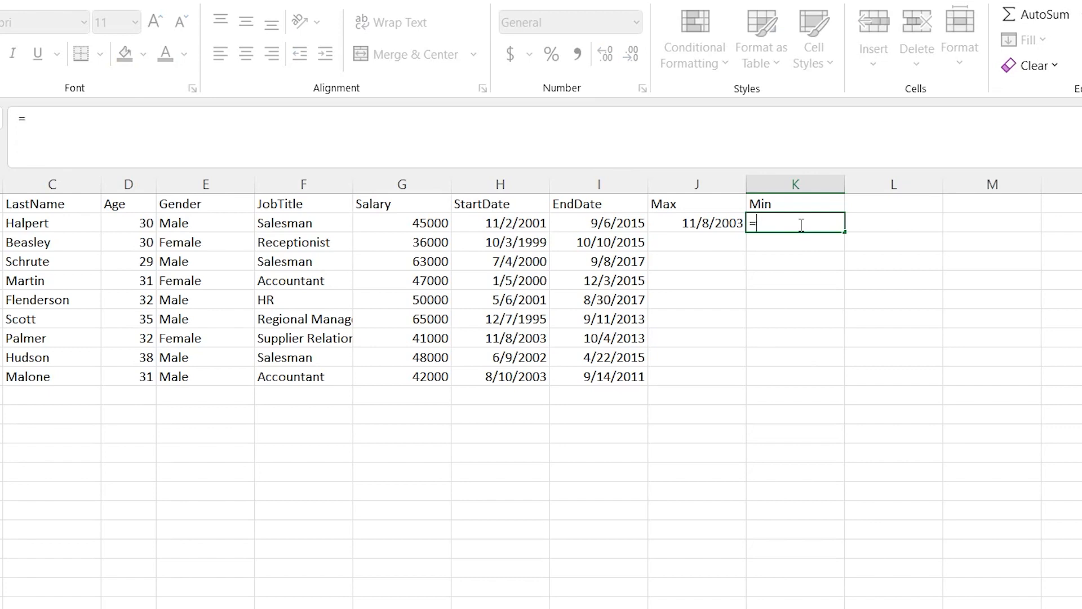
text(MIN()
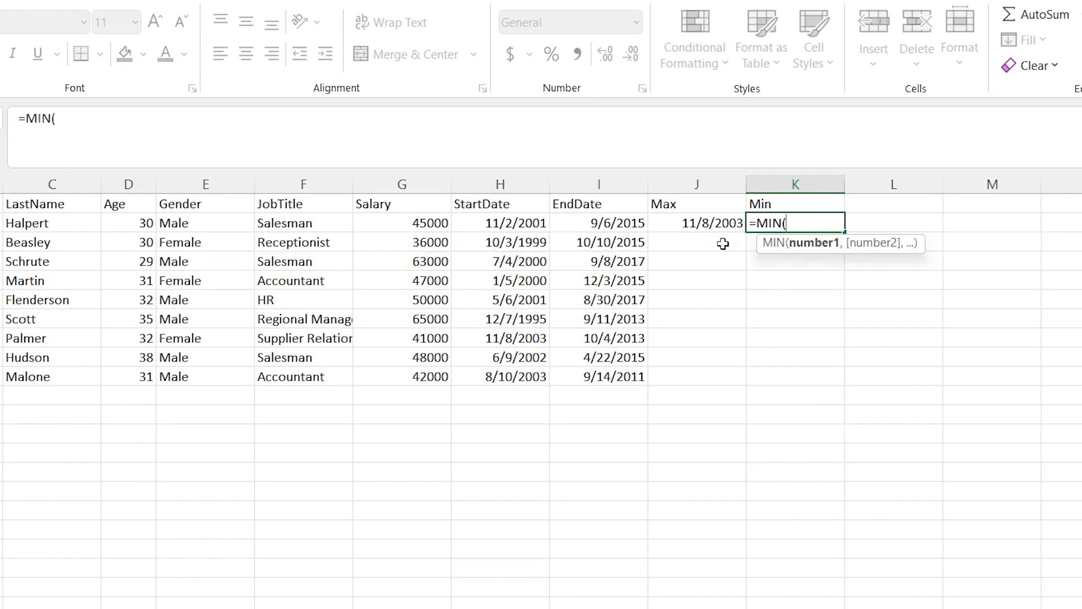
click(511, 223)
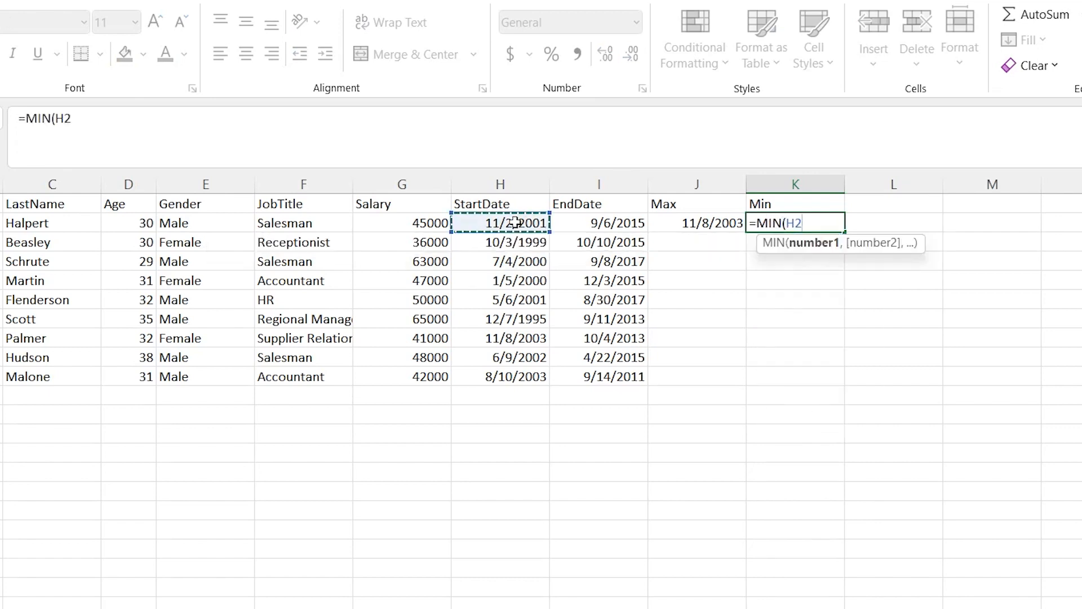
shift+click(498, 376)
text())
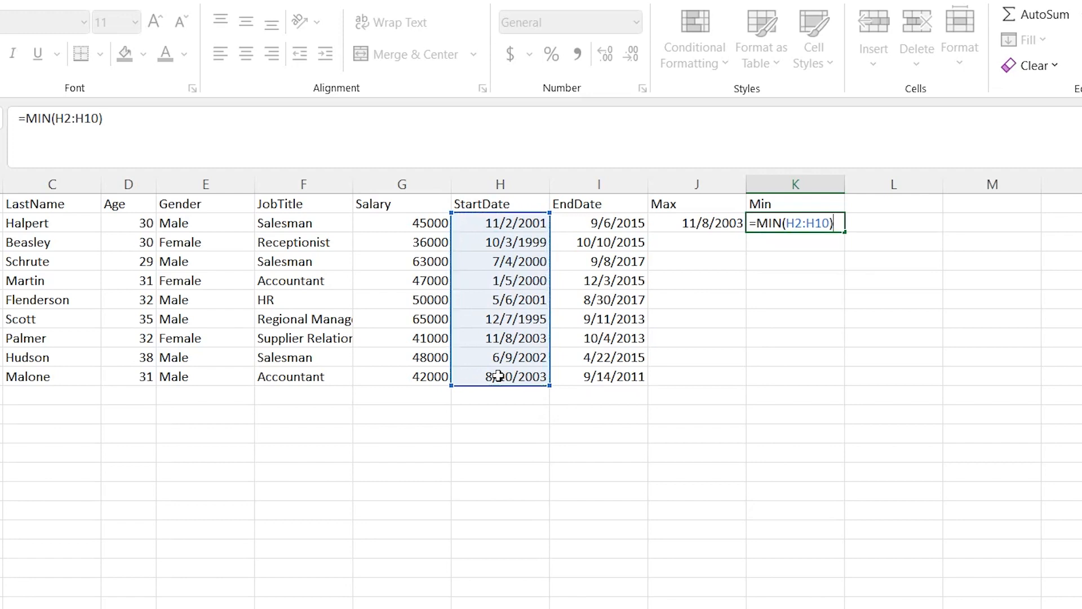
key(Return)
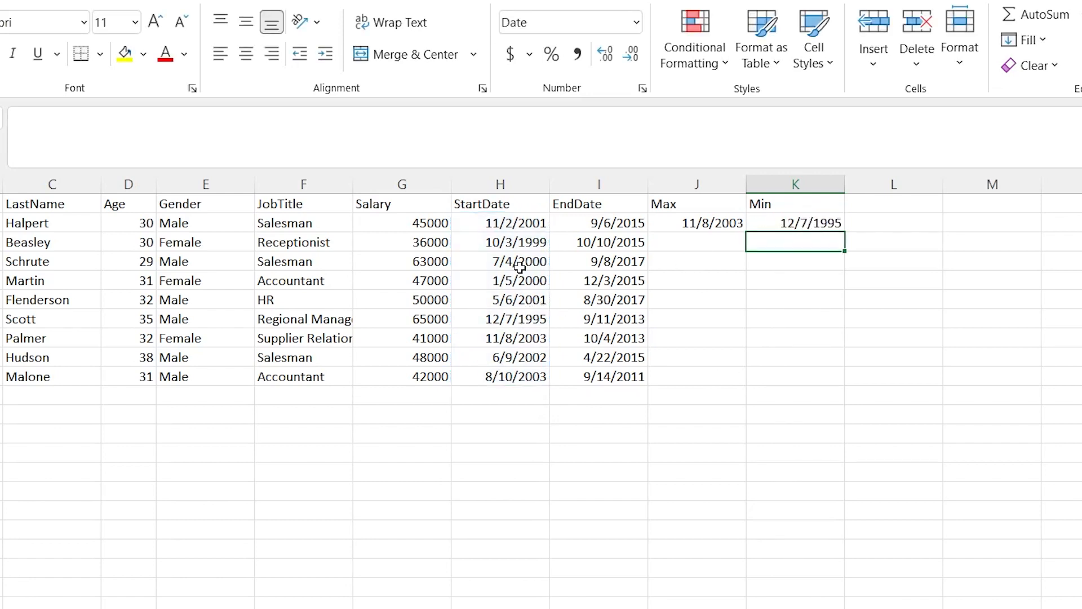
Locate the earliest date in the StartDate column and check which employee it belongs to
click(525, 325)
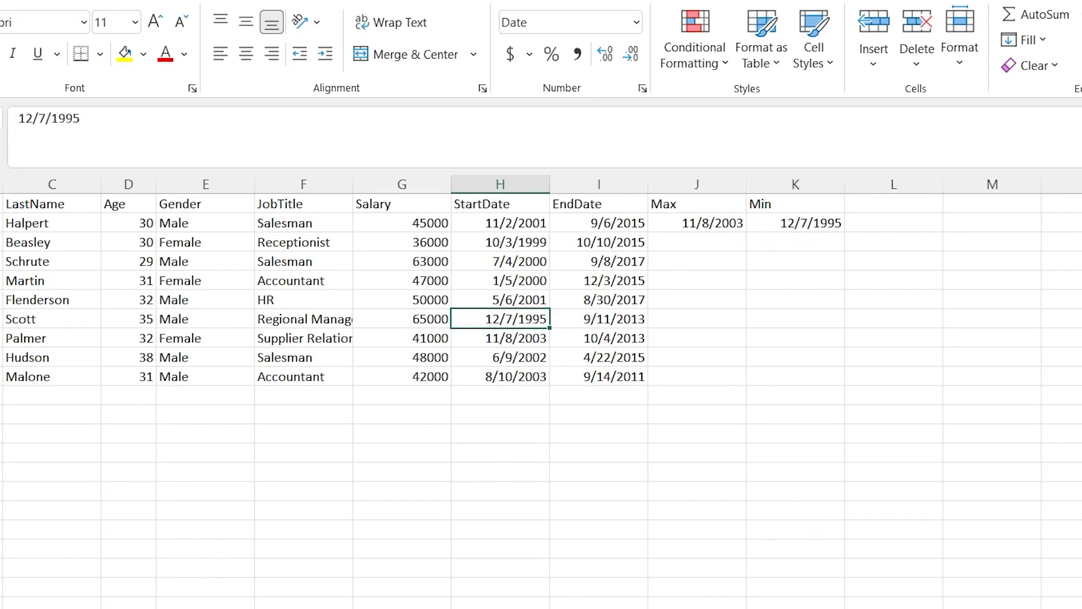
click(35, 314)
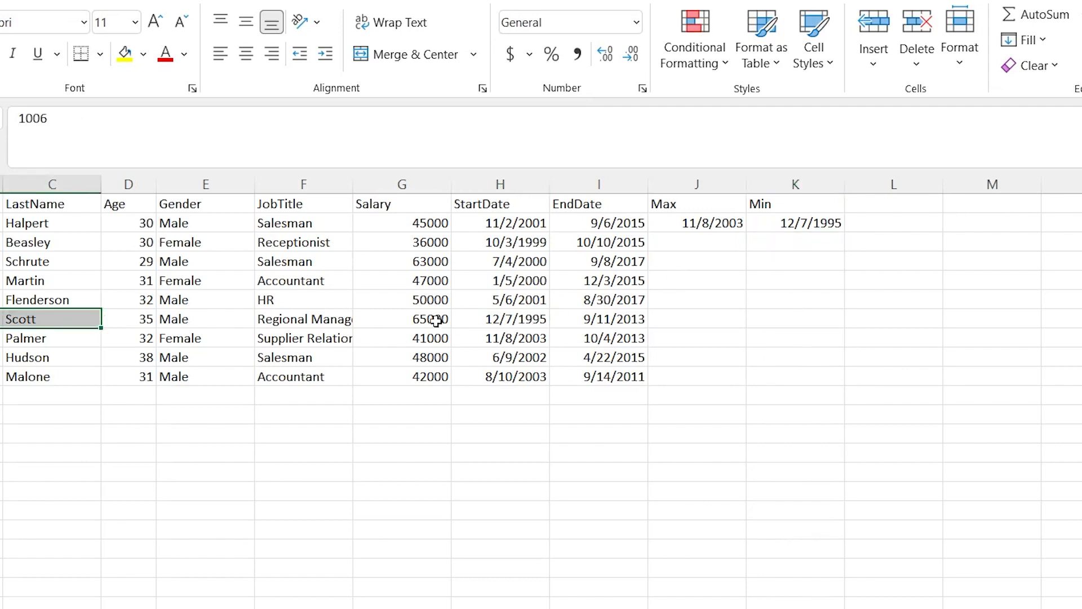
click(507, 318)
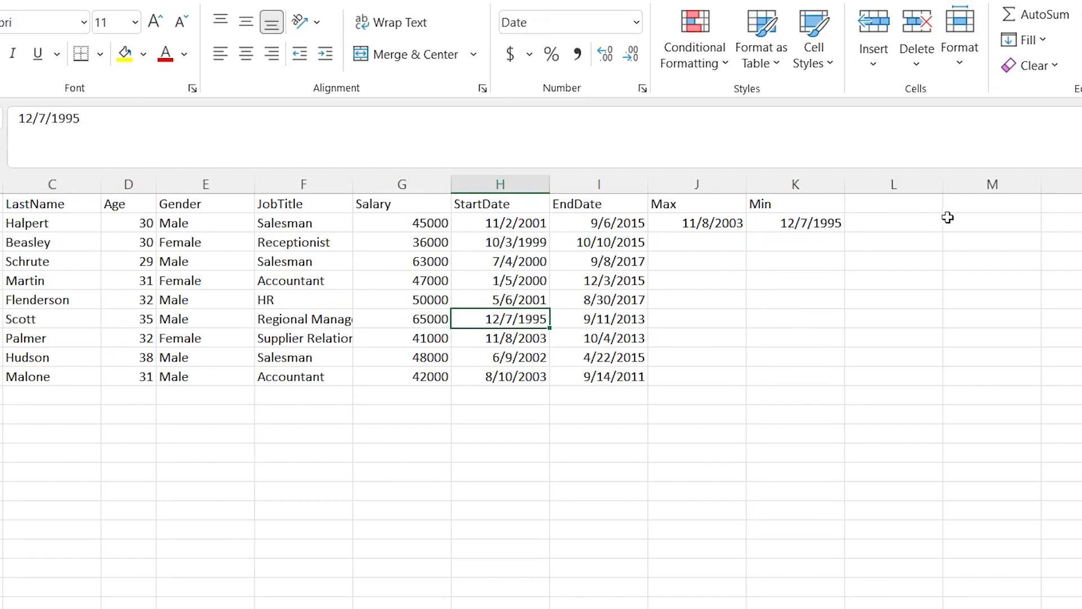
Enter =MAX(G2:G10) in cell J3 to find the highest salary
click(705, 241)
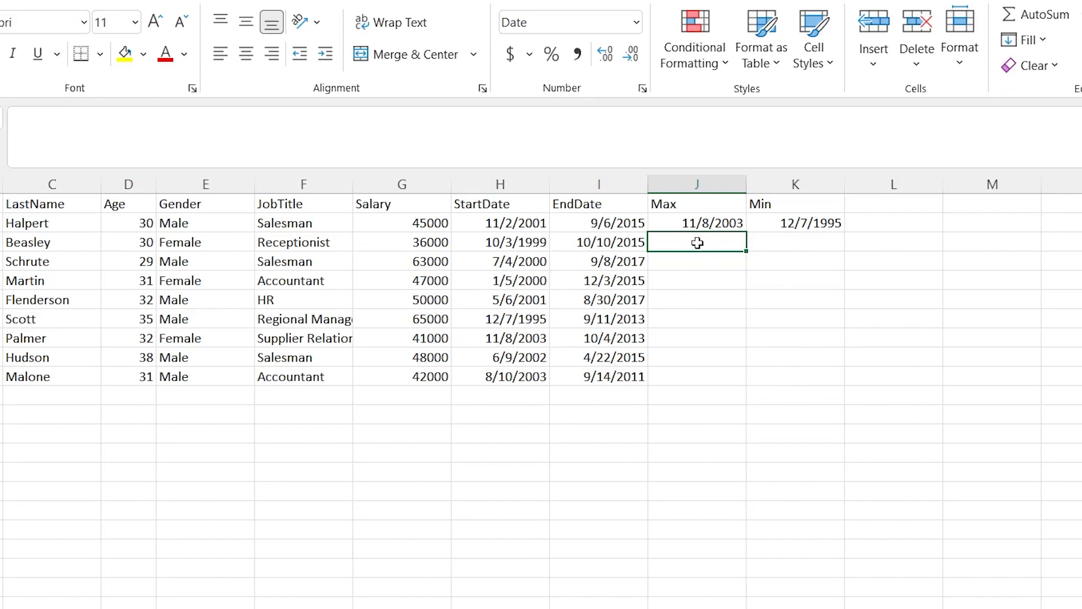
text(=)
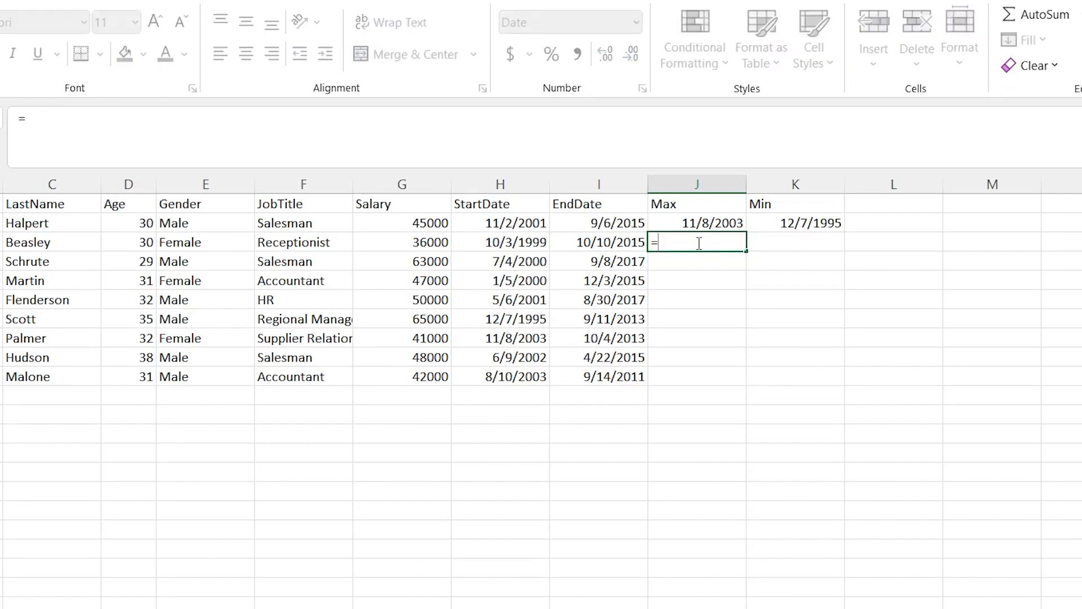
text(MAx)
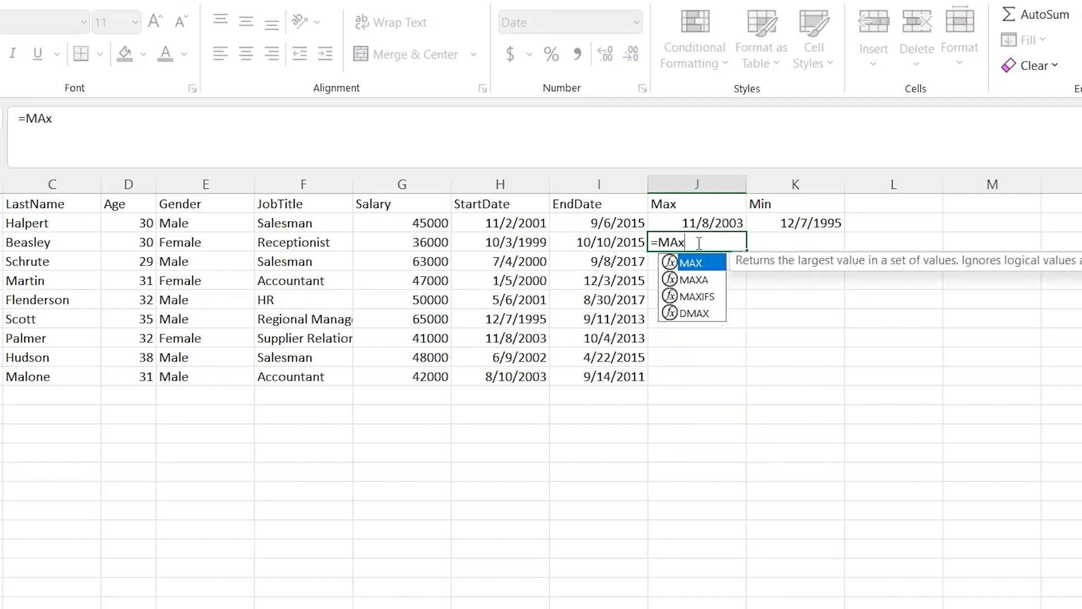
key(Tab)
drag(417, 225, 415, 379)
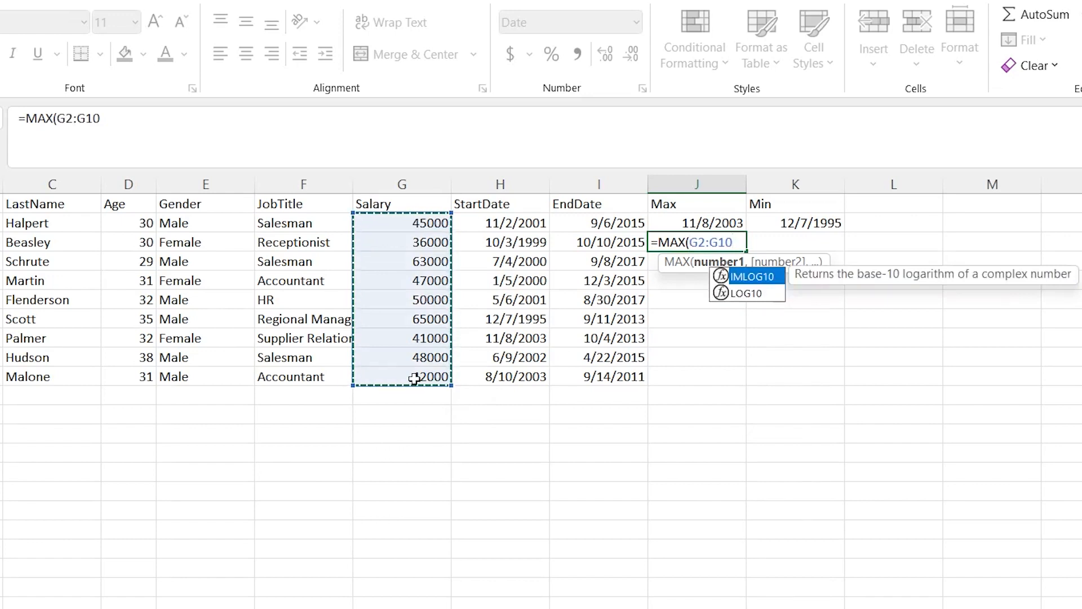
text())
key(Return)
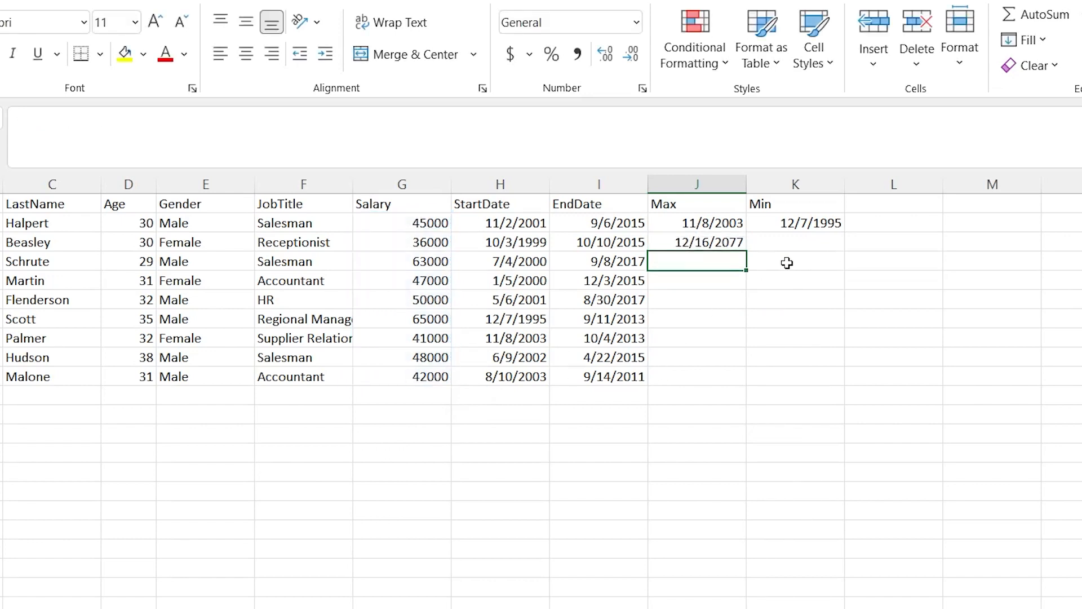
Change the number format of the highest-salary cell J3 to General
click(698, 243)
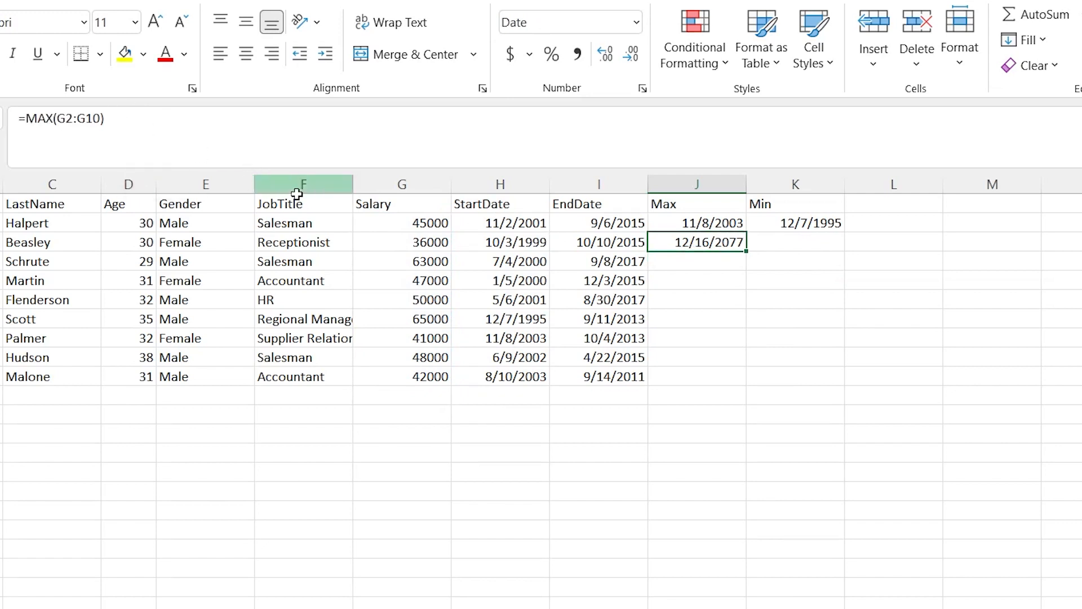
click(636, 26)
click(637, 62)
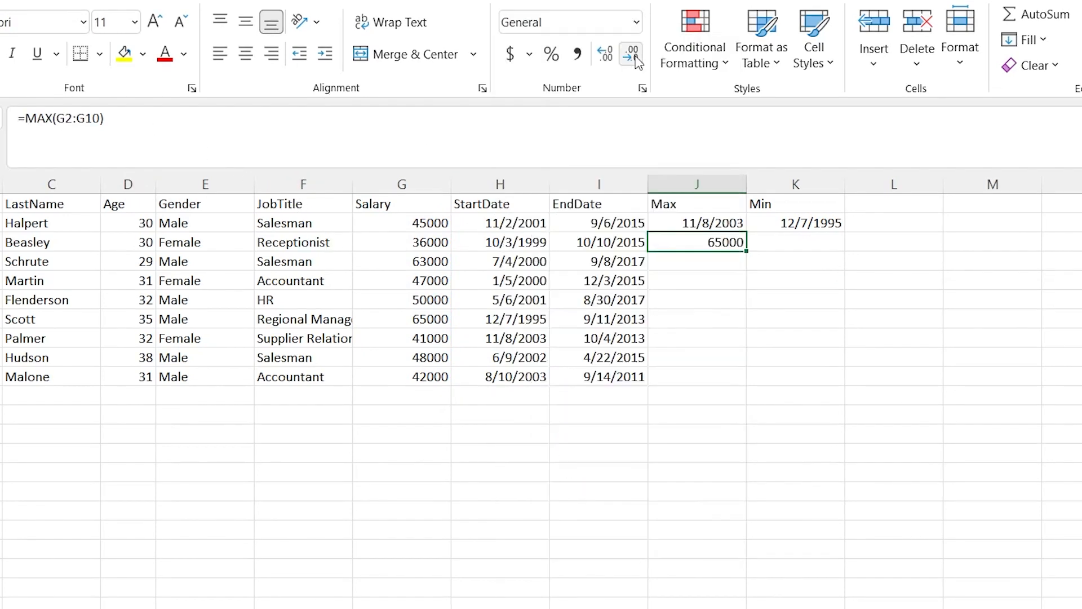
click(710, 272)
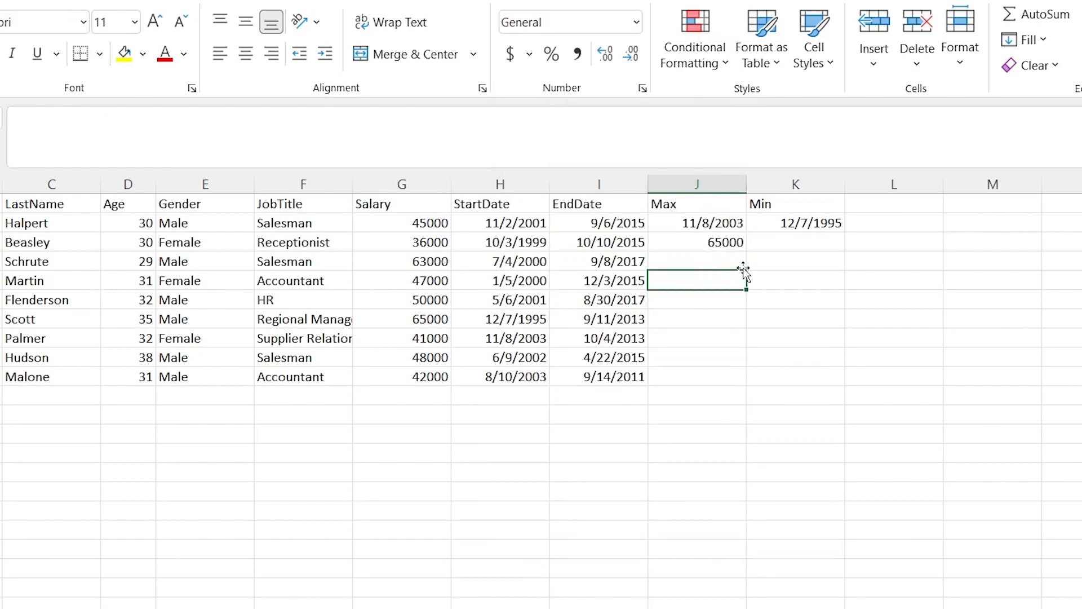
Change the number format of cell K3 to General and enter =MIN(G2:G10) there to find the lowest salary
click(769, 241)
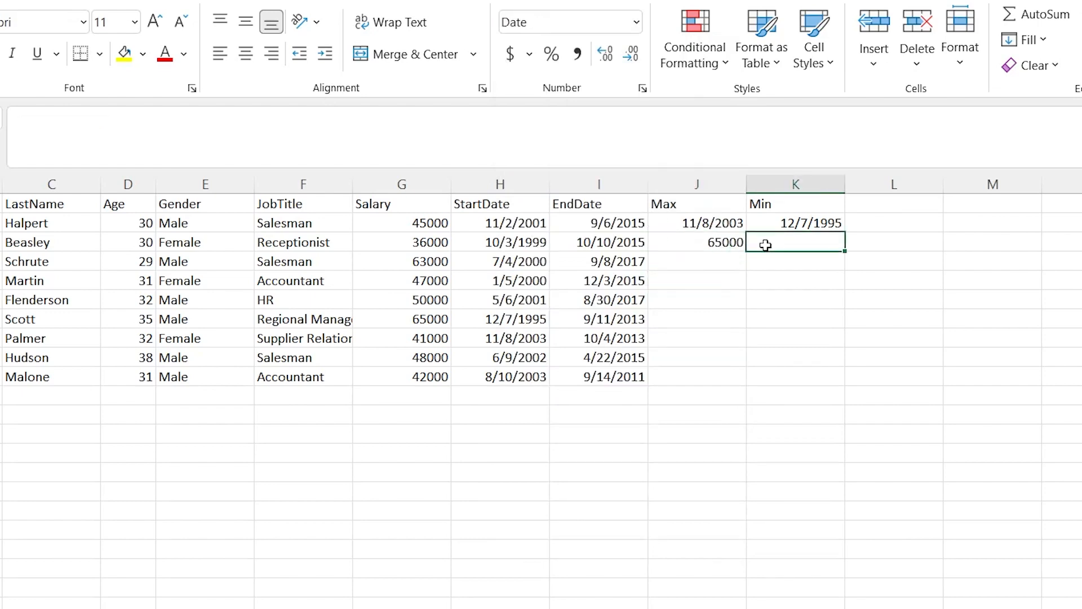
click(638, 31)
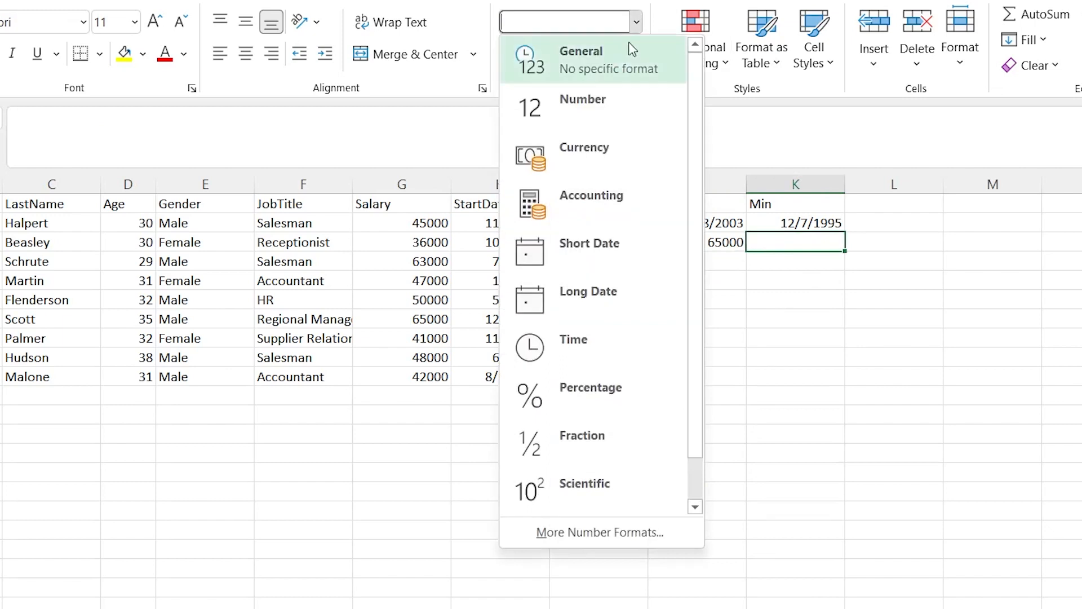
click(620, 55)
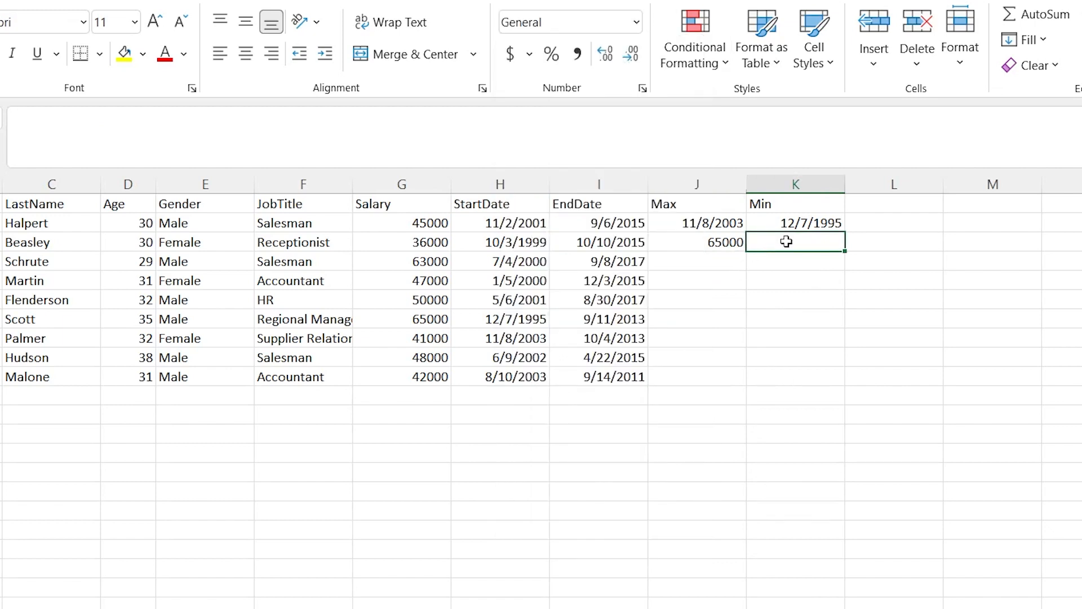
text(=MIN()
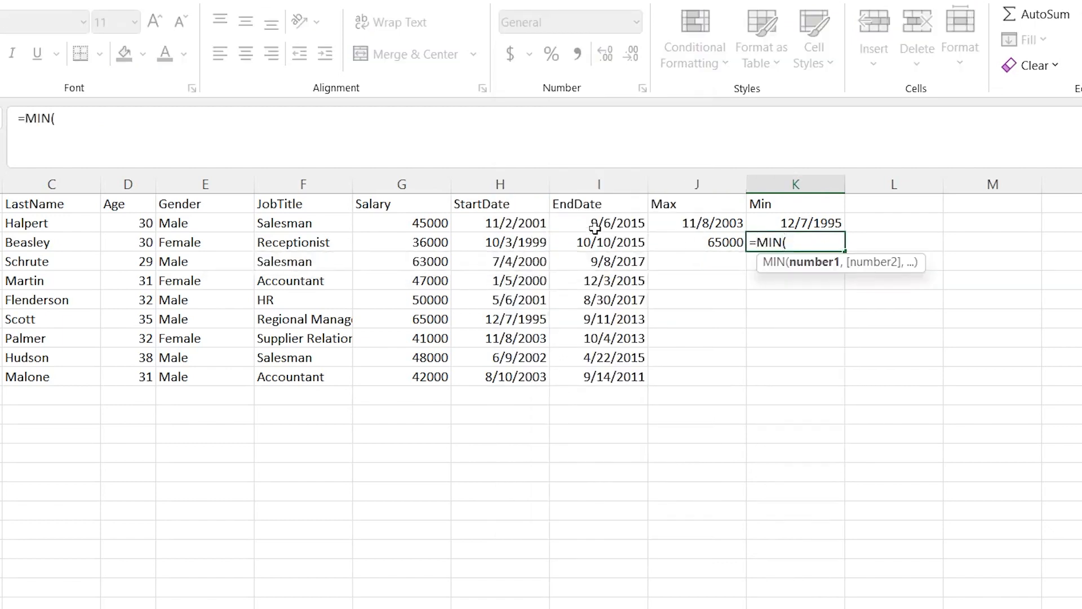
drag(434, 223, 417, 377)
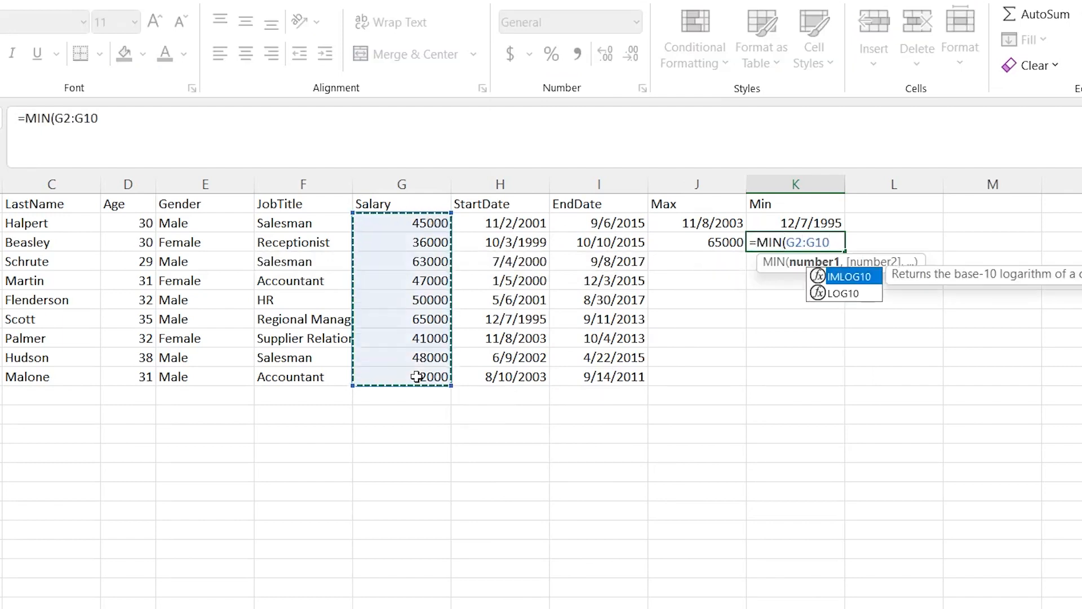
key(Return)
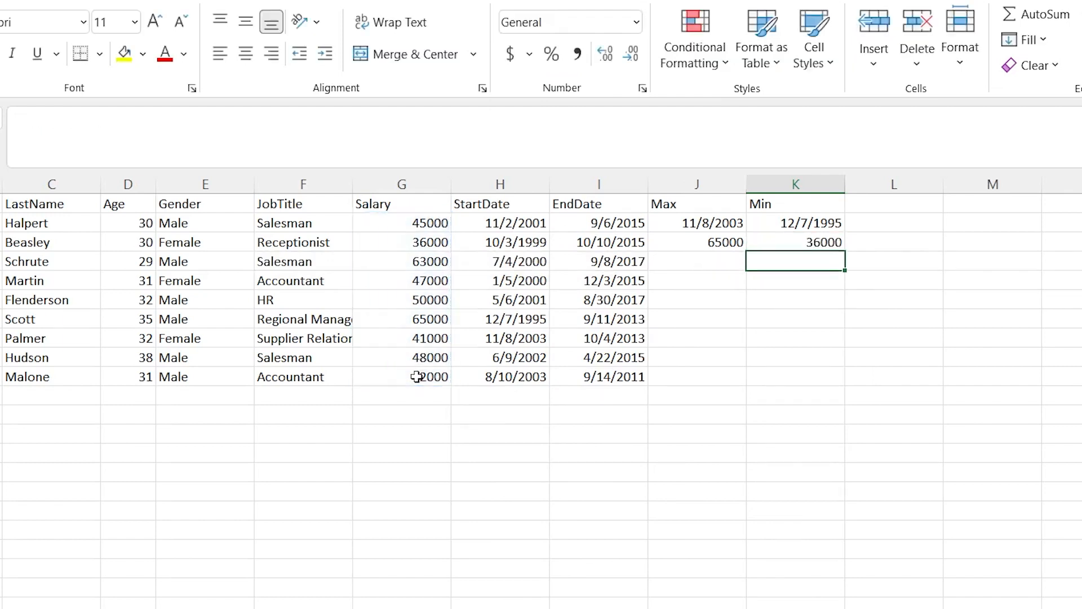
Check which employees' rows hold the lowest and the highest salary
click(426, 244)
drag(2, 242, 432, 244)
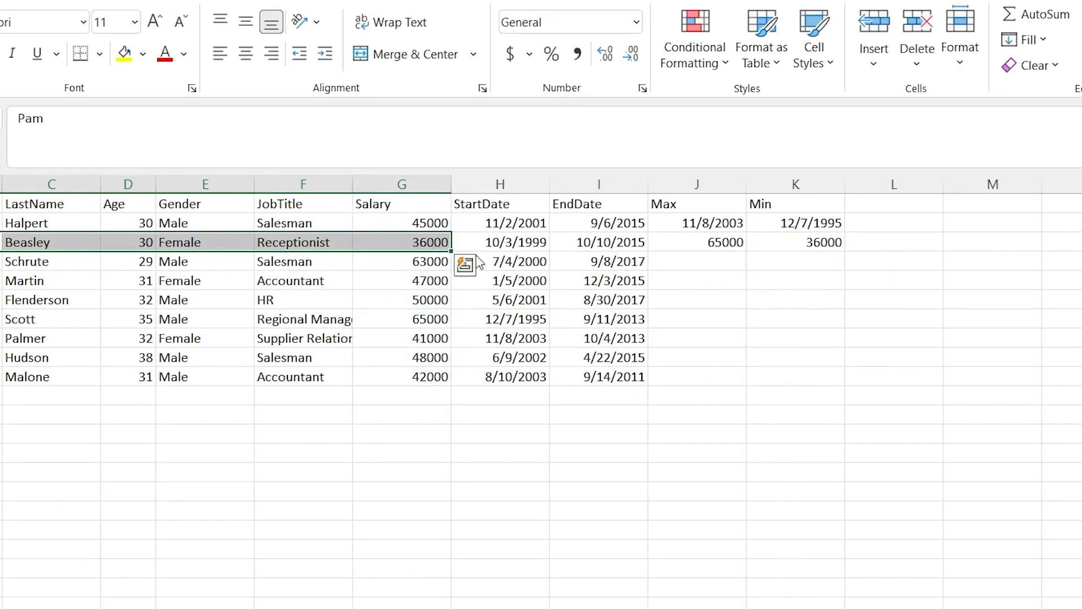
drag(421, 319, 14, 319)
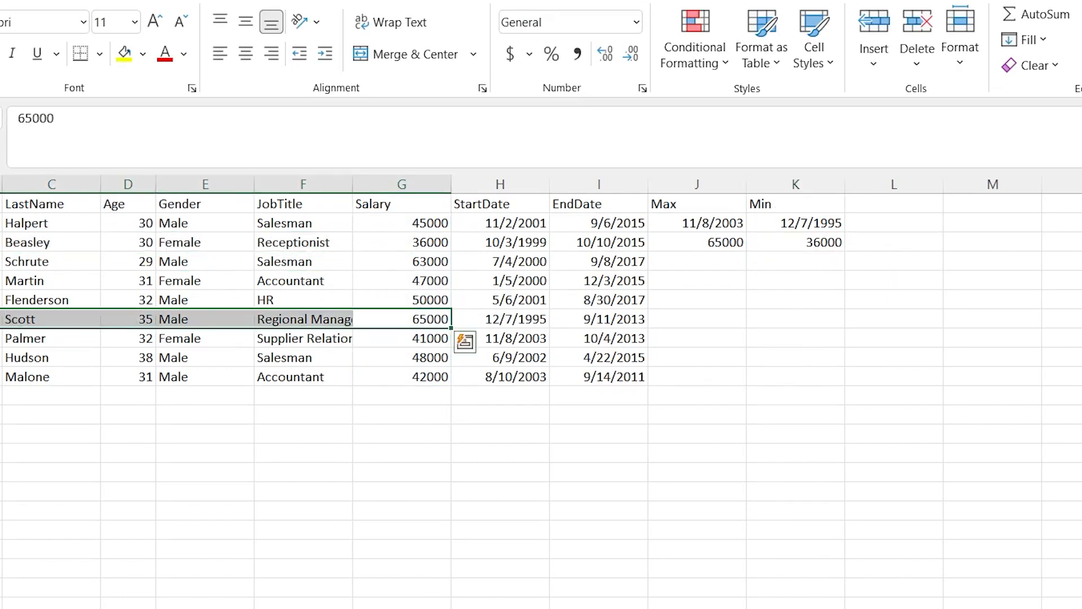
click(744, 301)
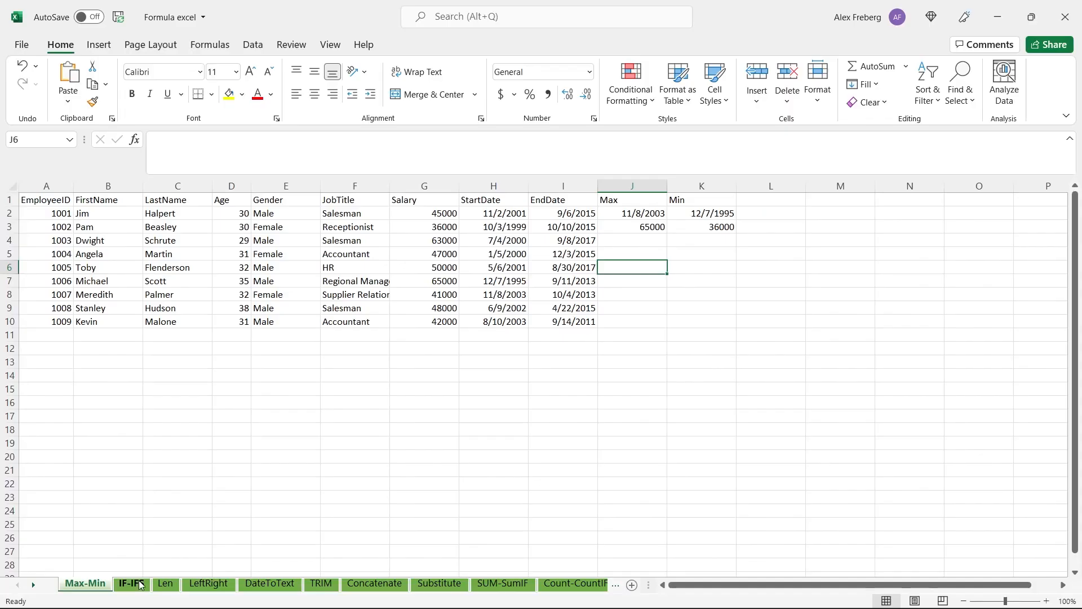
On the IF-IFS sheet, start an IF formula in cell J2 with the logical test D2:D10 > 30
click(133, 583)
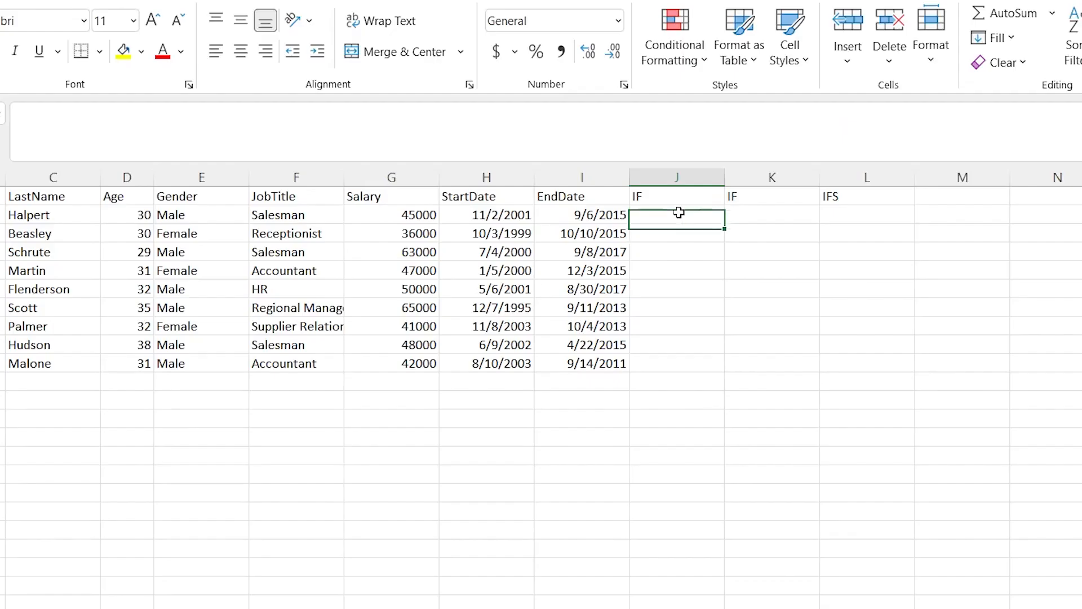
double_click(634, 212)
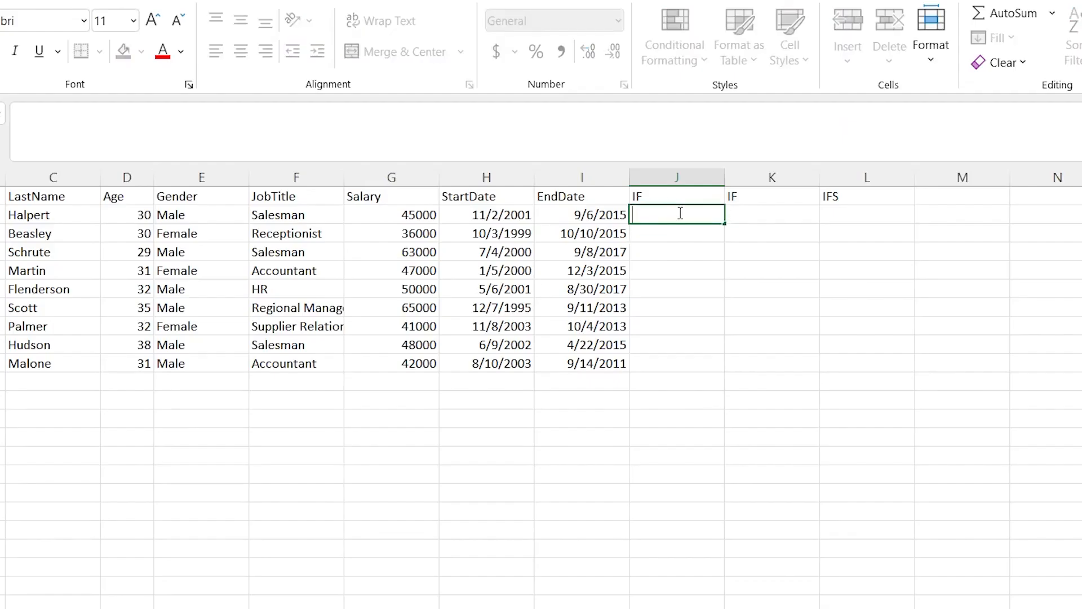
text(=IF()
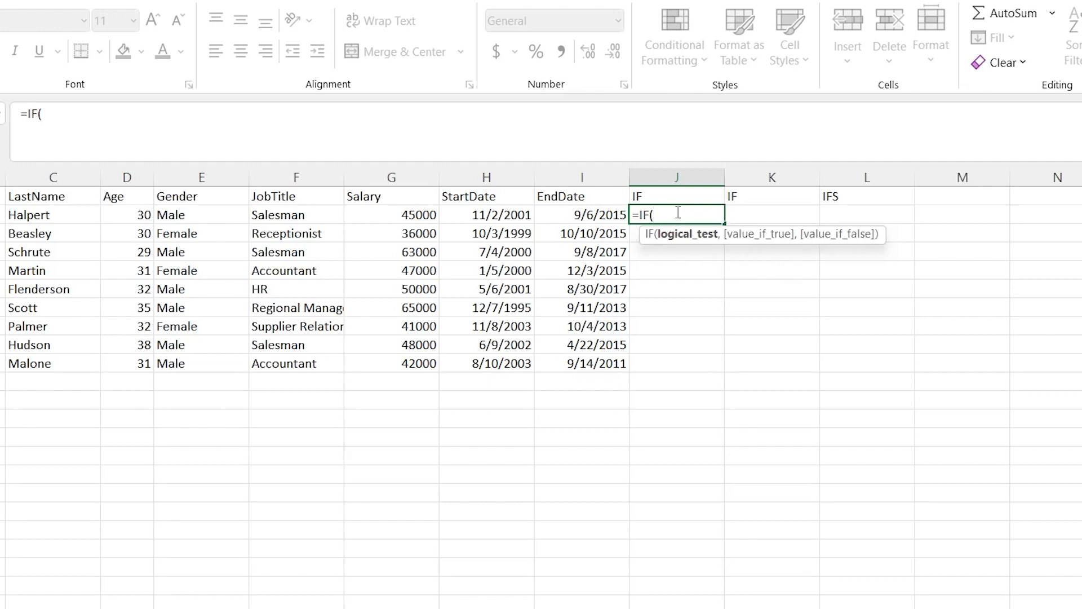
click(193, 216)
click(135, 215)
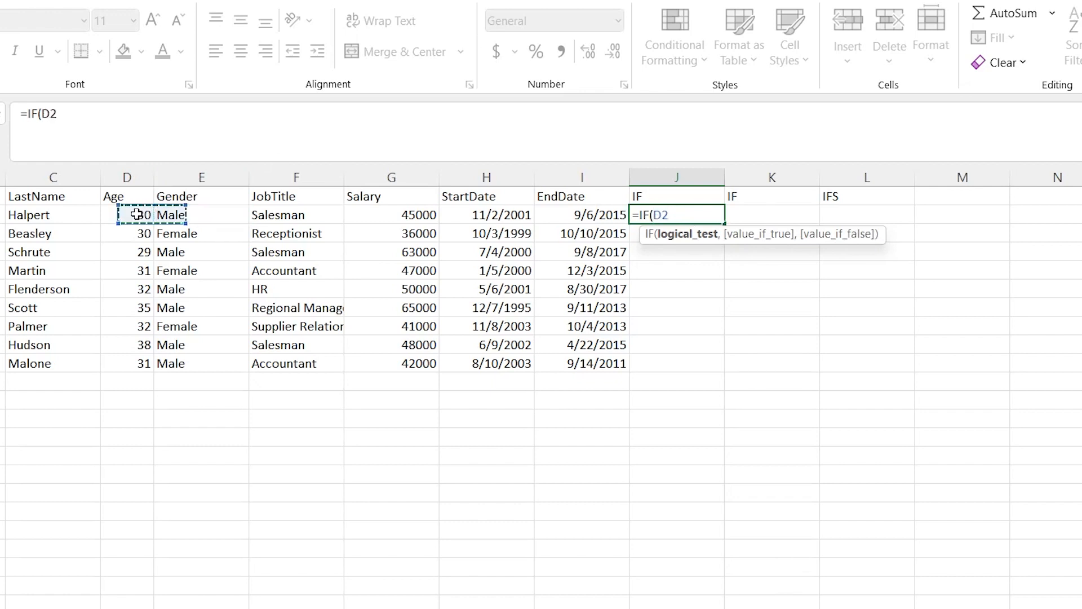
shift+click(132, 361)
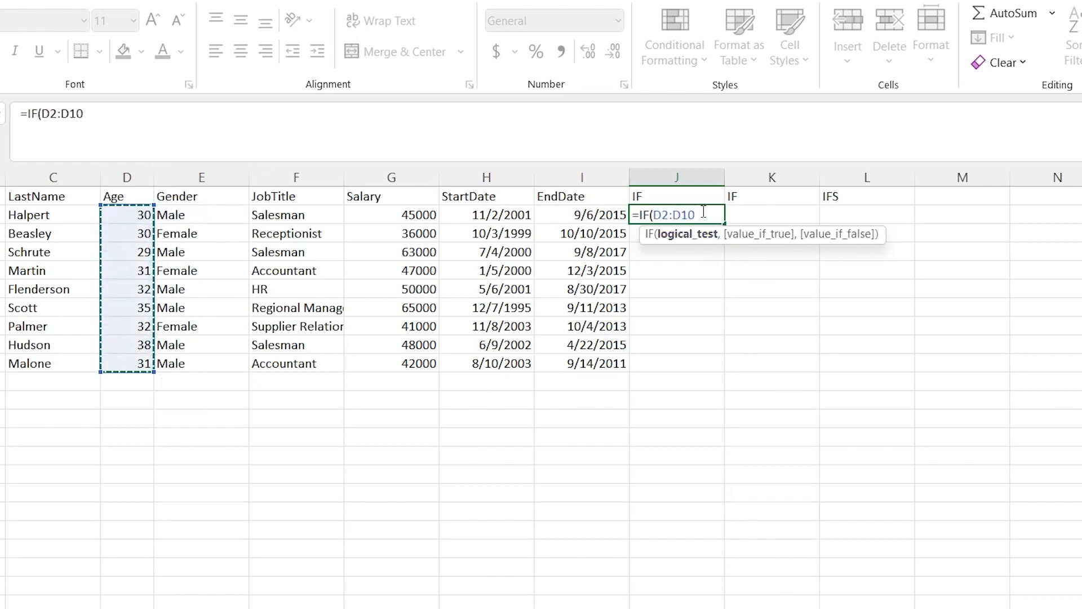
text(>)
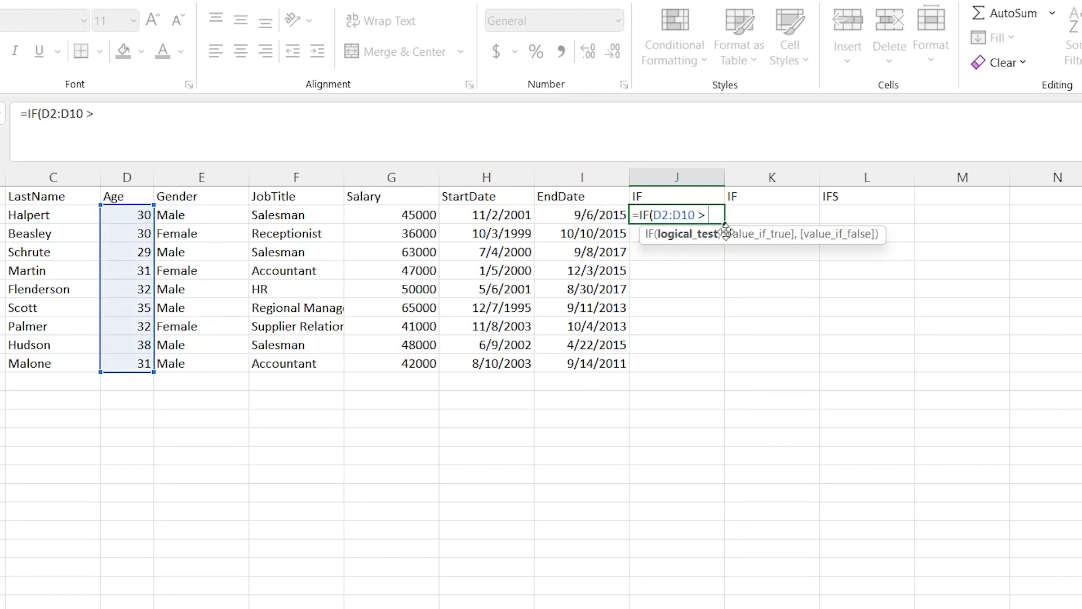
text( 30,)
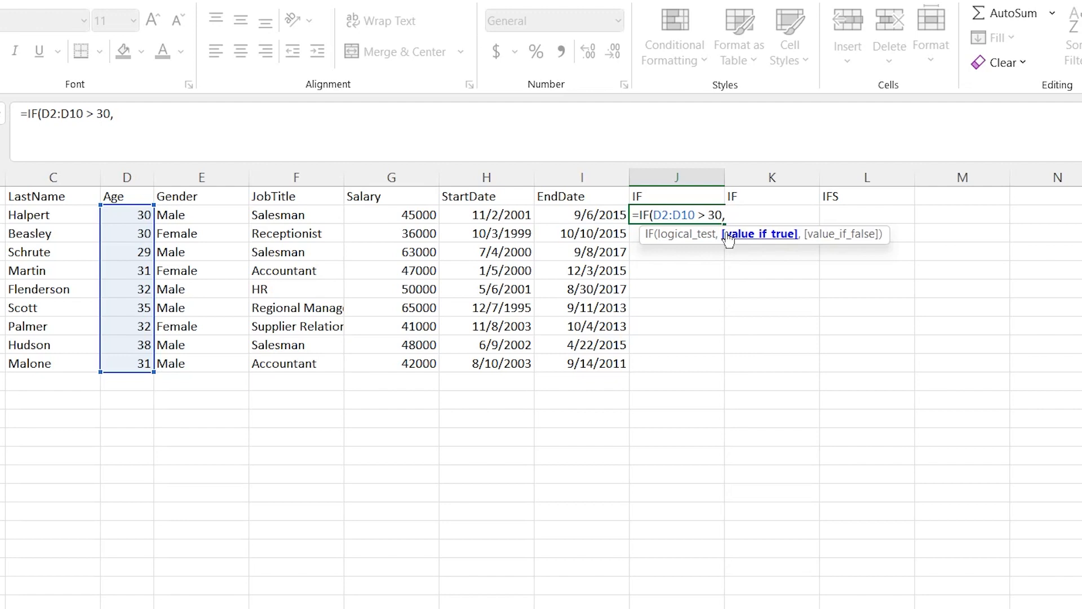
text( "Old",)
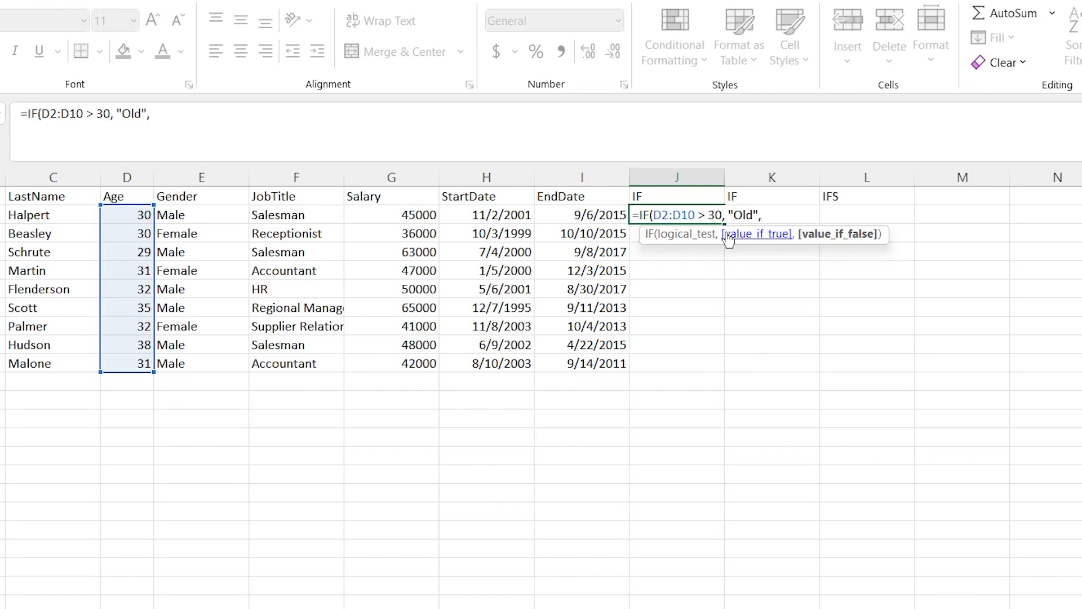
Complete the IF formula in J2 with "Old" as the value if true and "Young" as the value if false
text("Young")
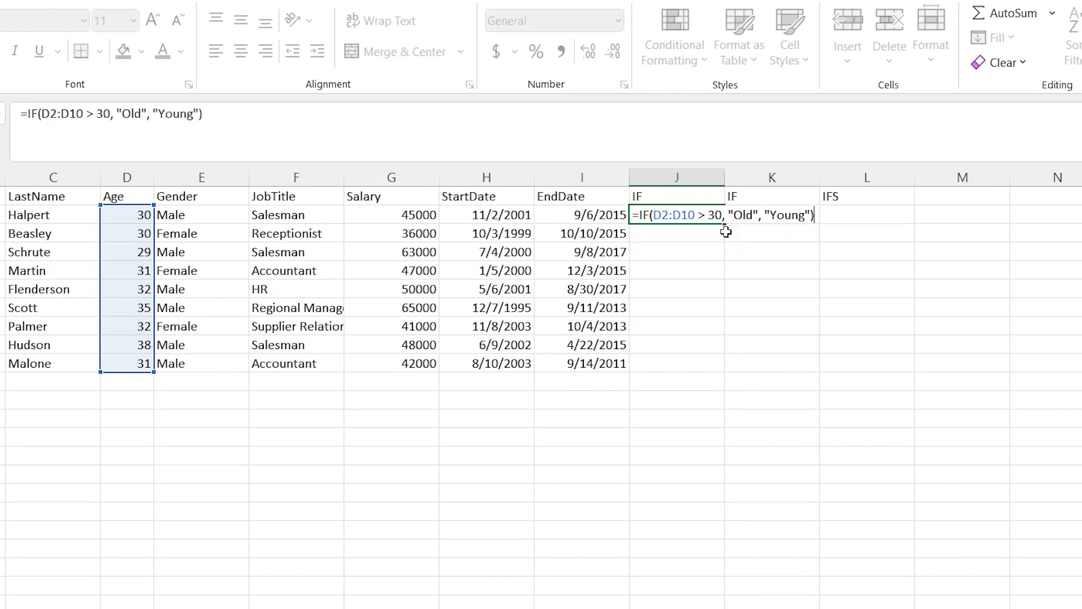
key(Return)
click(681, 411)
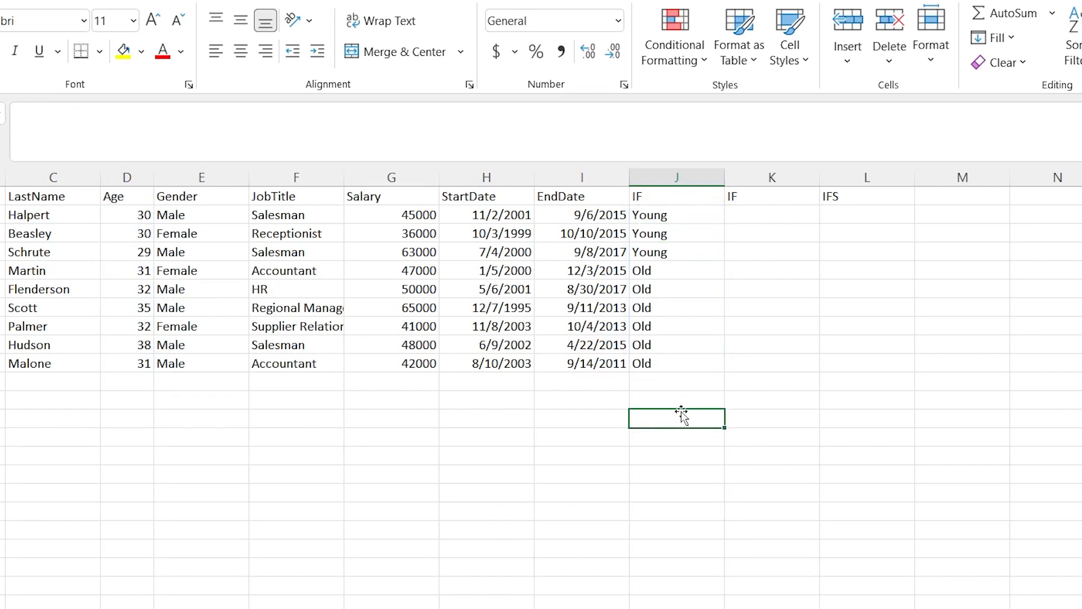
Compare the first three IF results with the corresponding ages and review the logical test in cell J2
drag(678, 214, 678, 248)
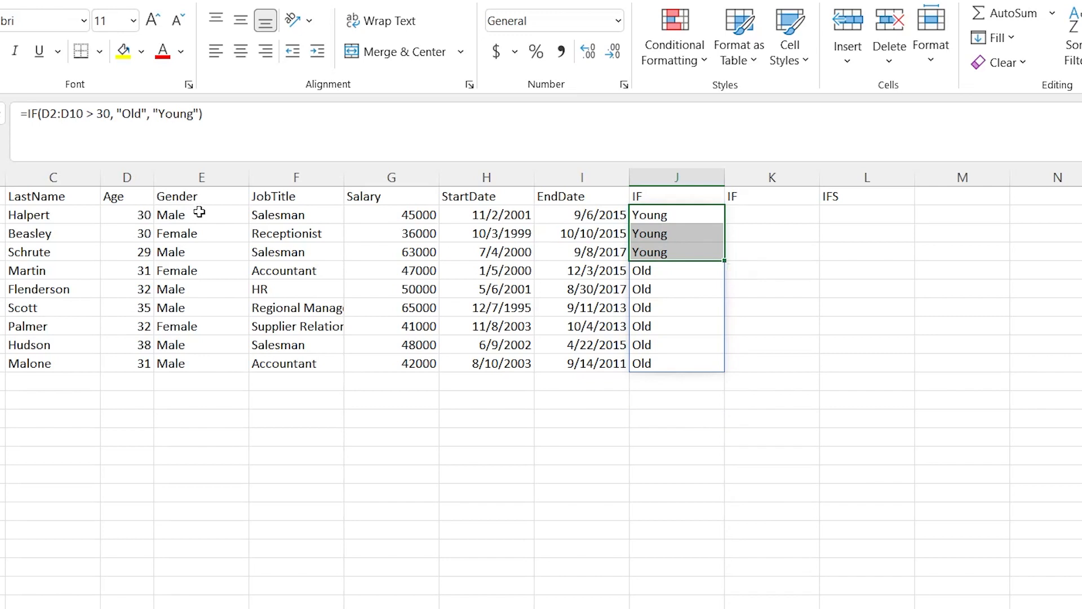
drag(119, 216, 122, 253)
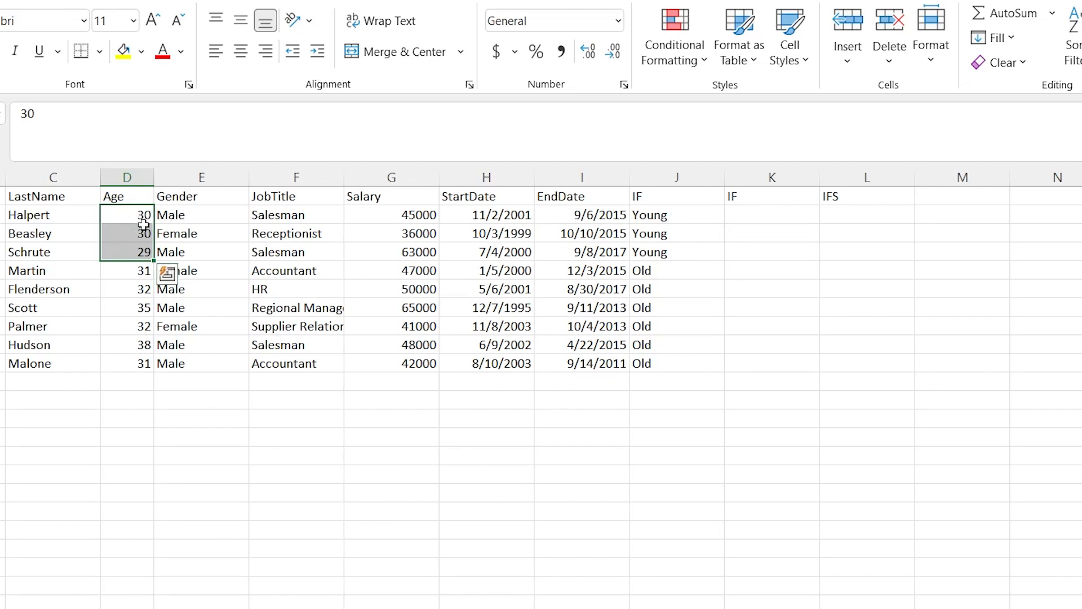
click(666, 217)
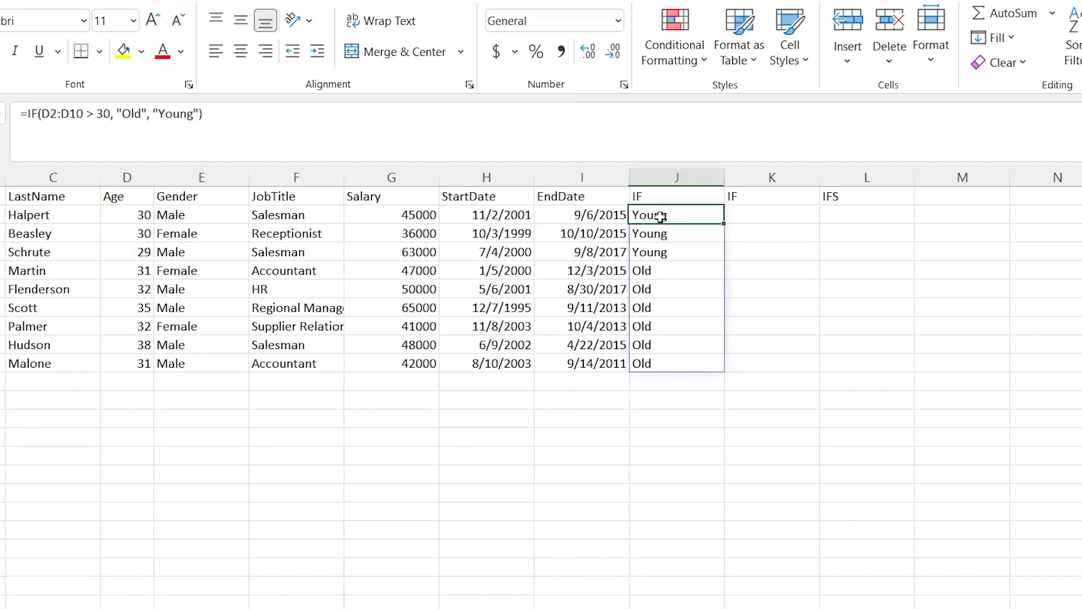
double_click(693, 215)
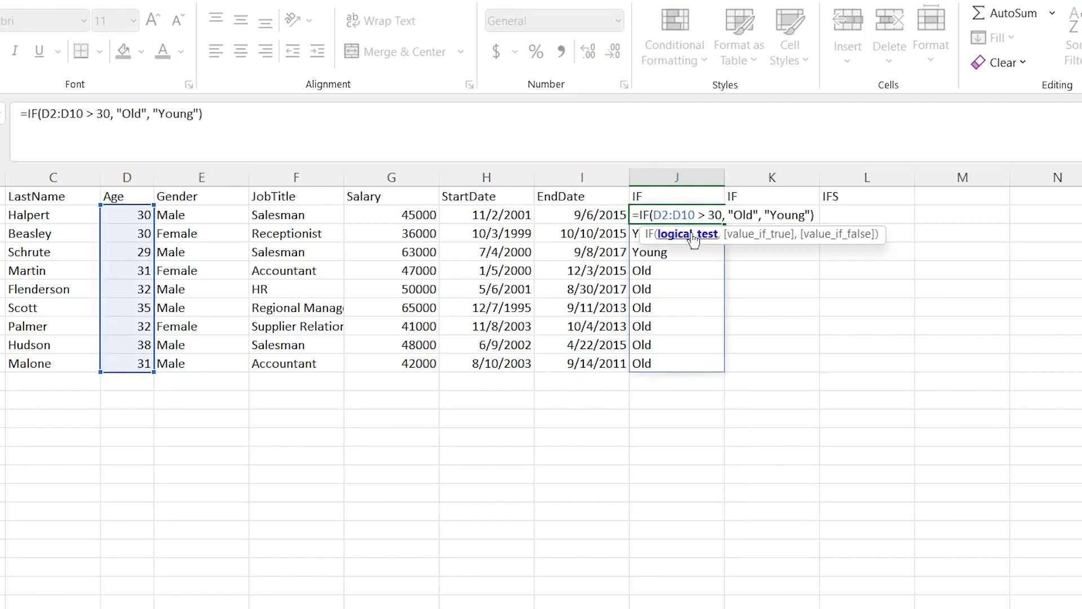
key(Escape)
Delete the empty second IF column, column K
click(770, 215)
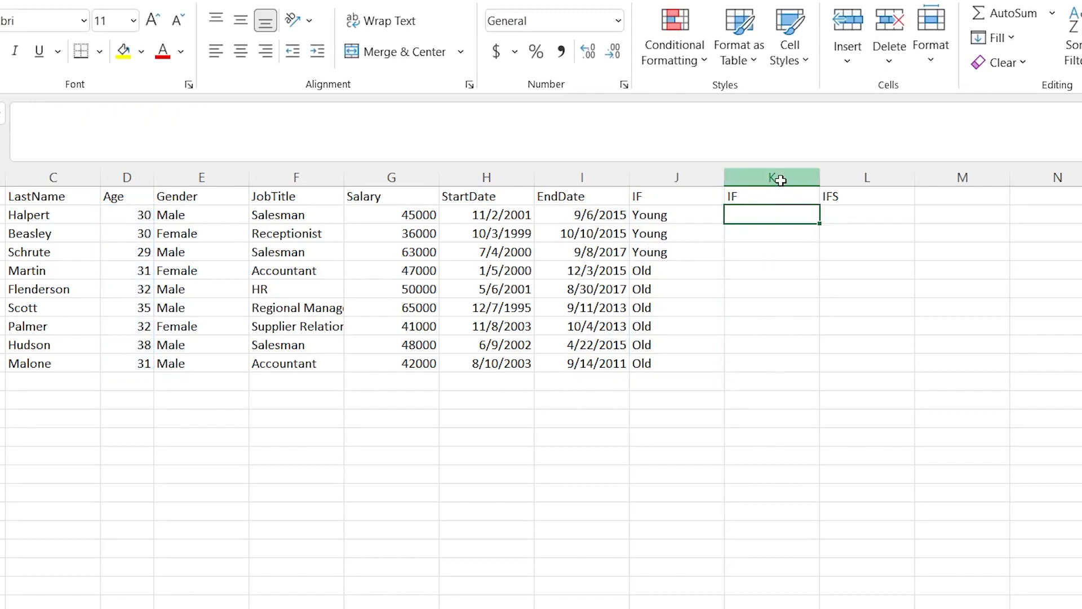
right_click(781, 180)
click(835, 372)
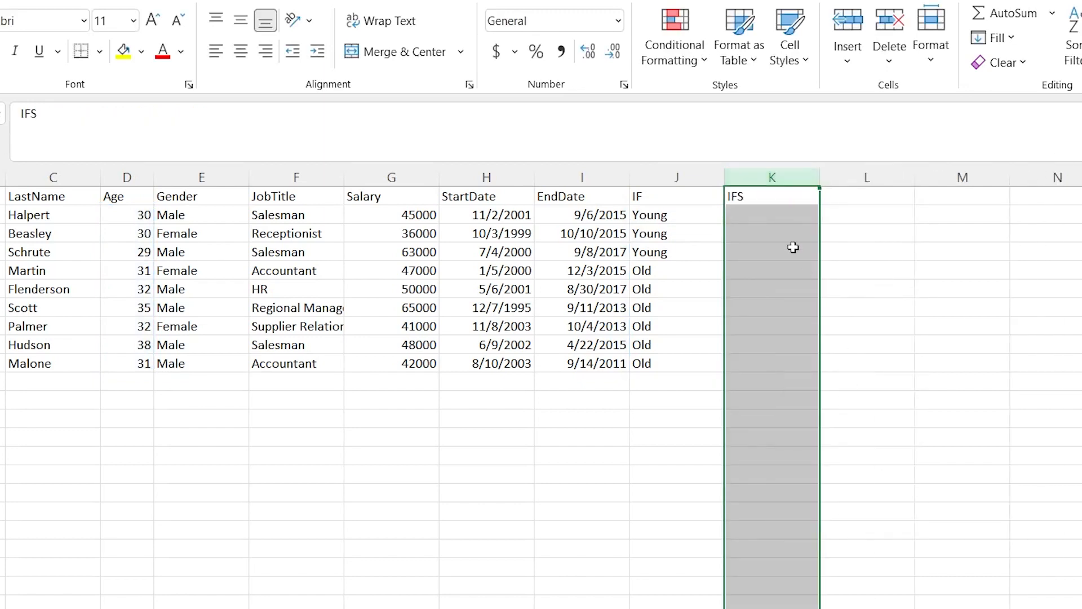
click(755, 211)
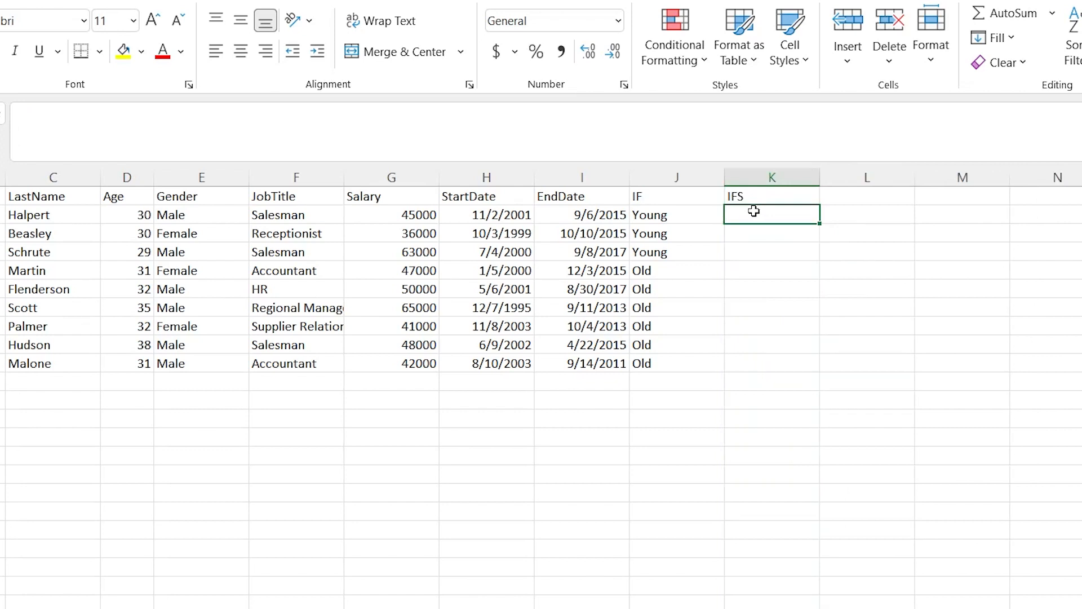
text(=IFS()
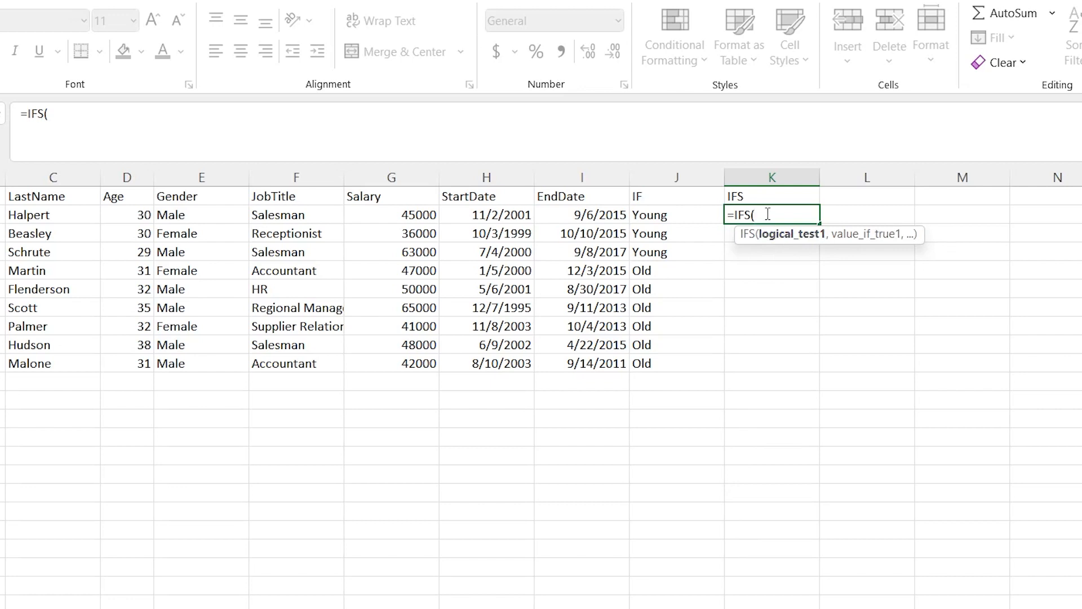
click(677, 212)
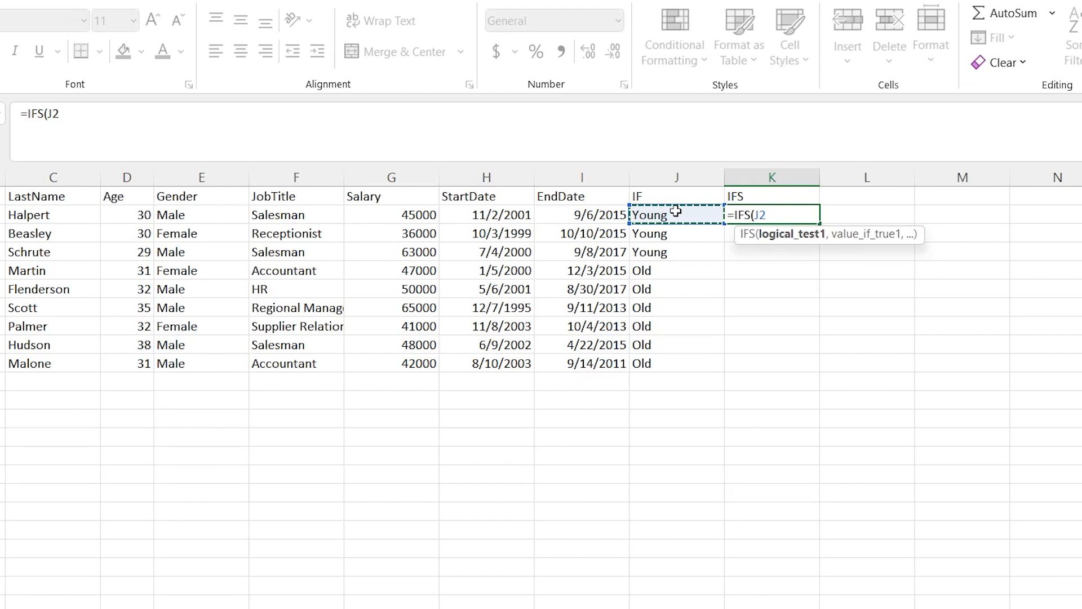
key(Escape)
Review the arguments of the IF formula in cell J2
double_click(676, 215)
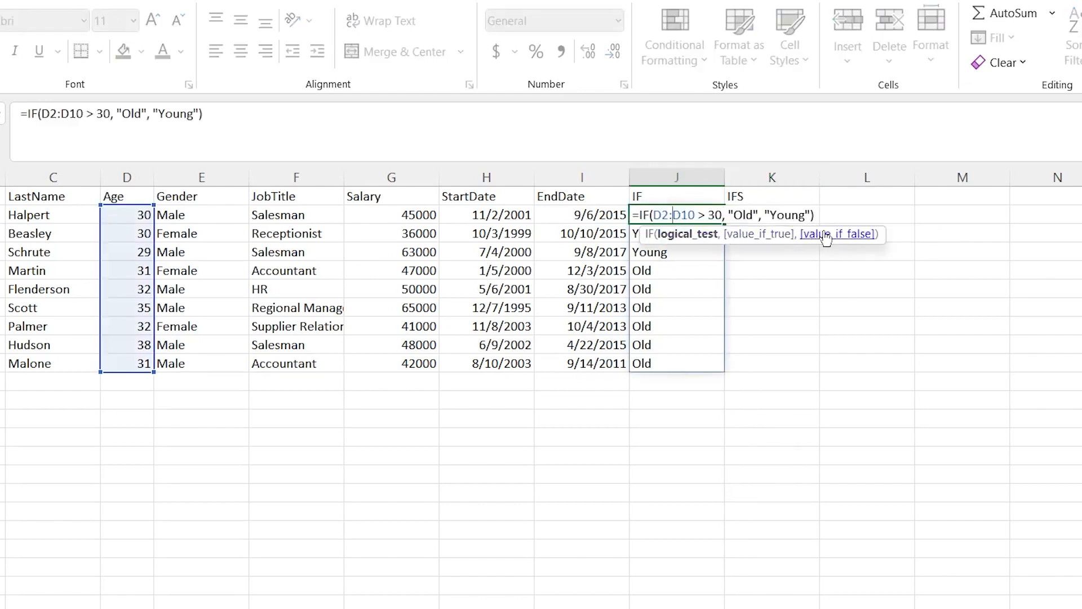
key(Escape)
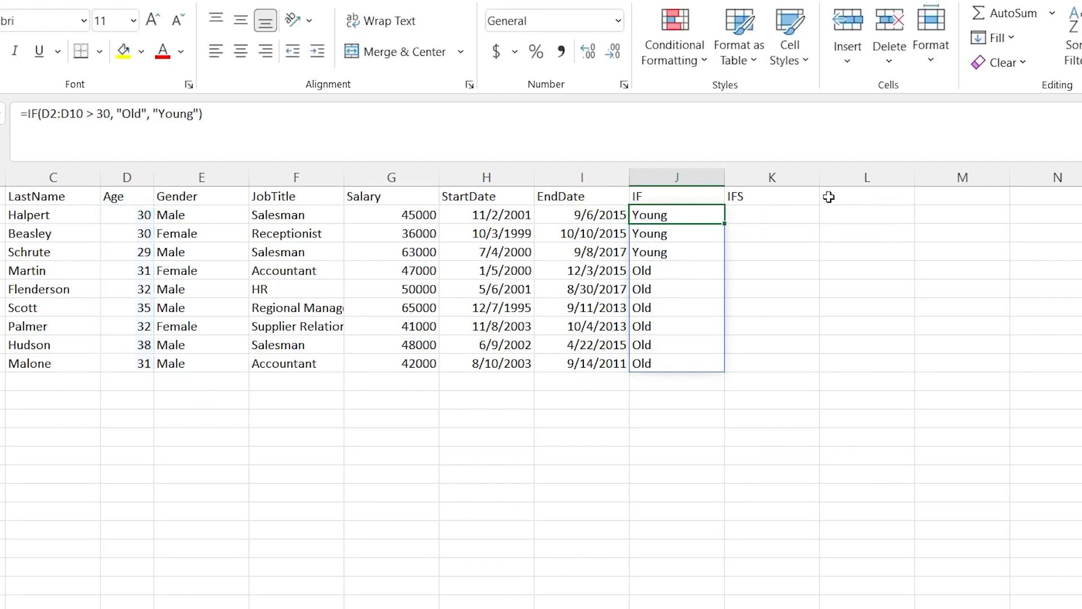
Start an IFS formula in cell K2 with the job titles in F2:F10 as the range of the first logical test
click(773, 216)
double_click(773, 216)
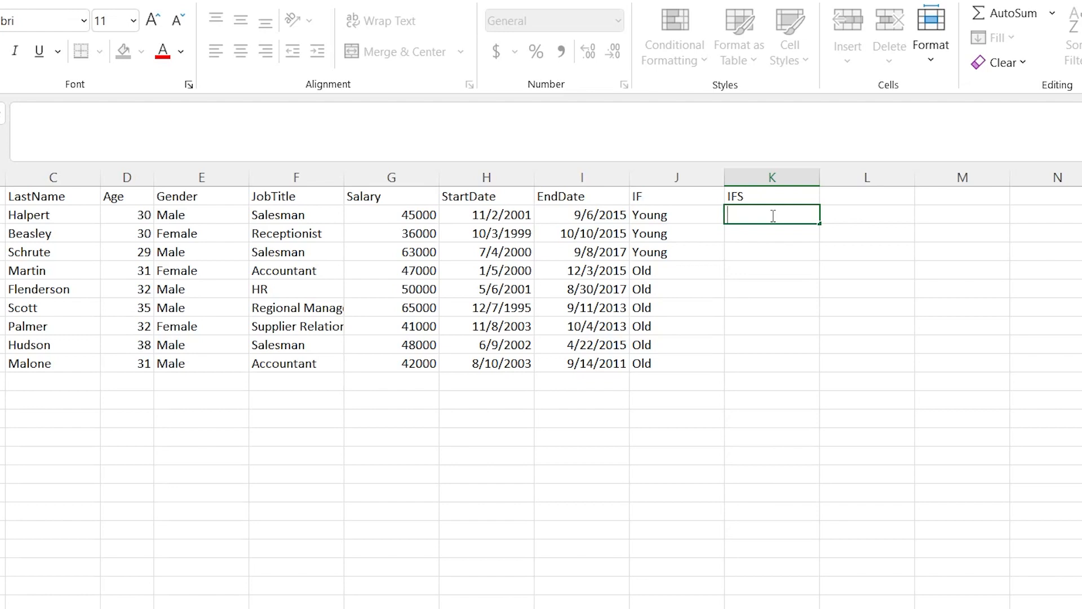
text(=)
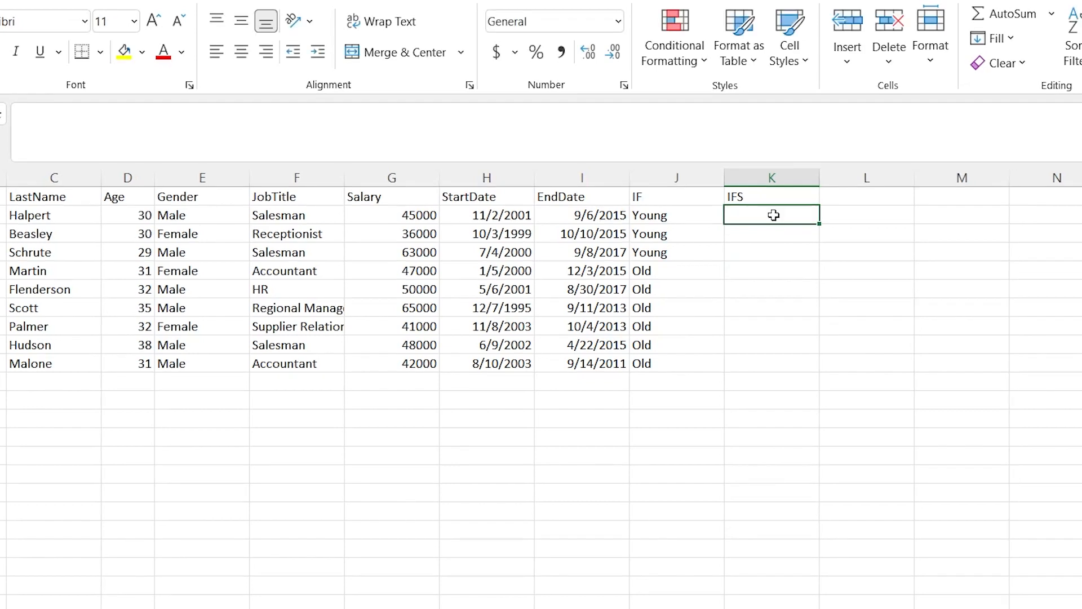
text(IFS()
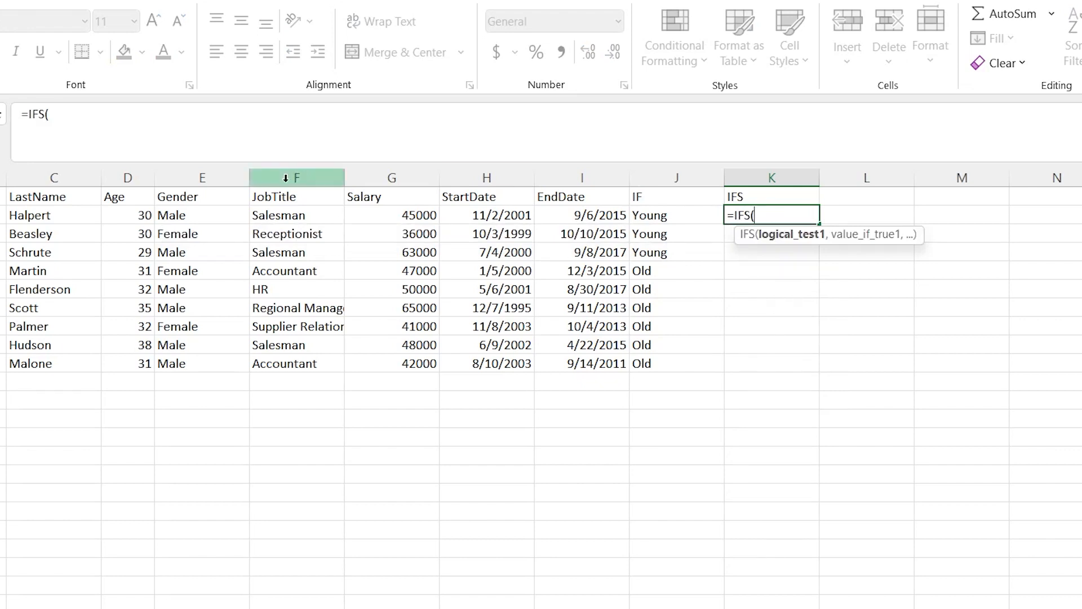
click(302, 215)
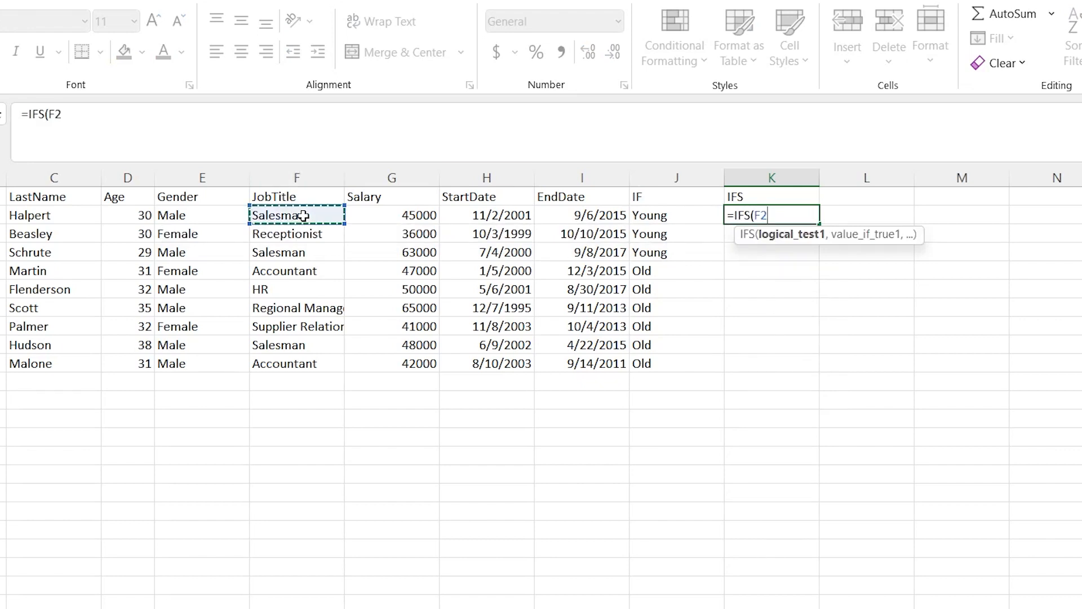
shift+click(300, 361)
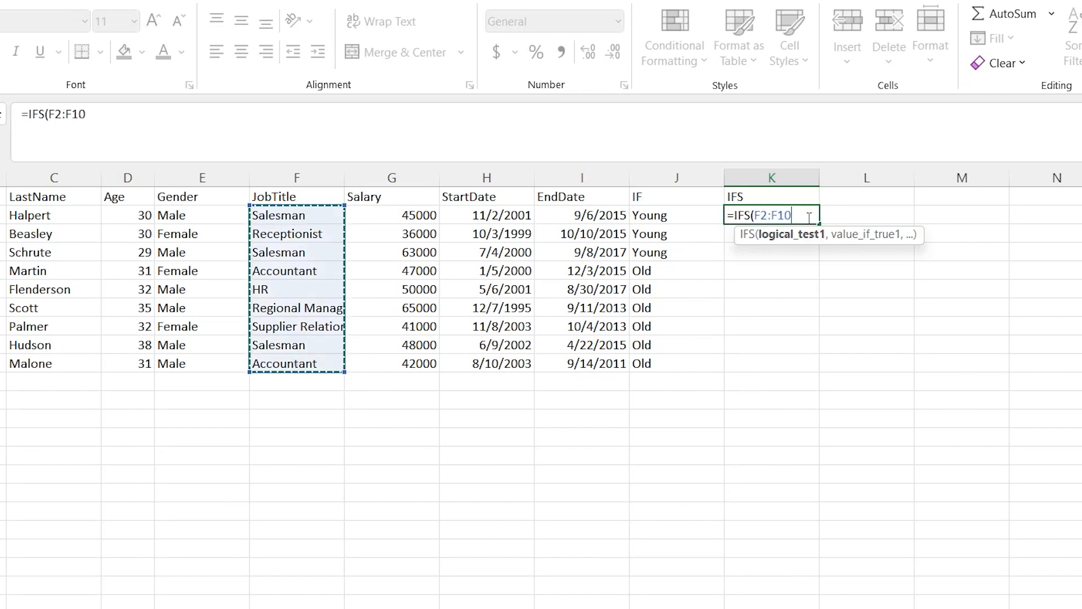
Complete the first IFS condition so that a job title equal to "Salesman" returns "Sales"
text(= "Sa)
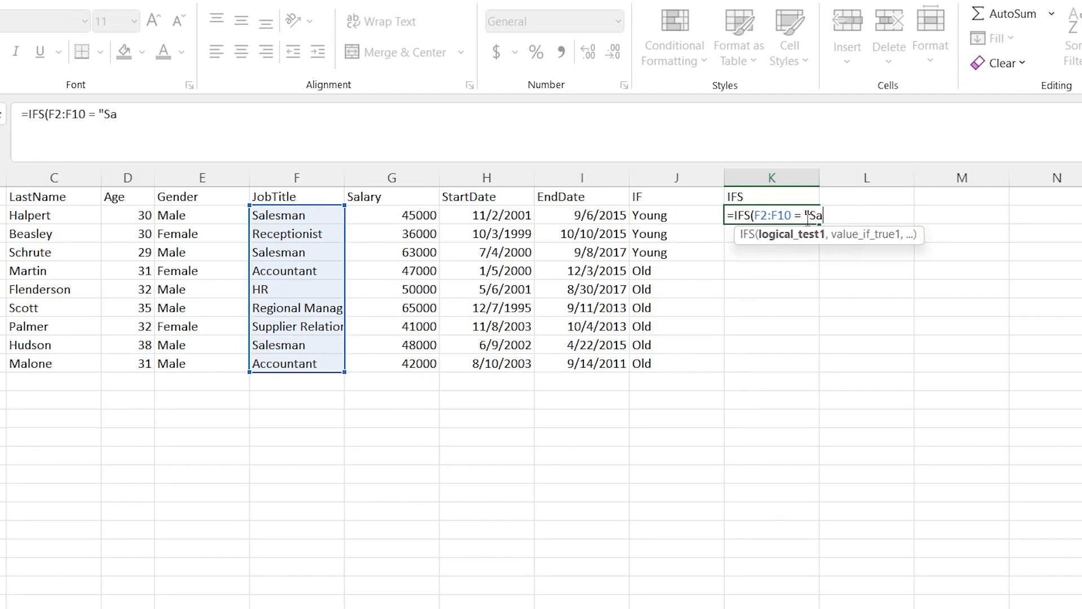
text(lesman", "Sale)
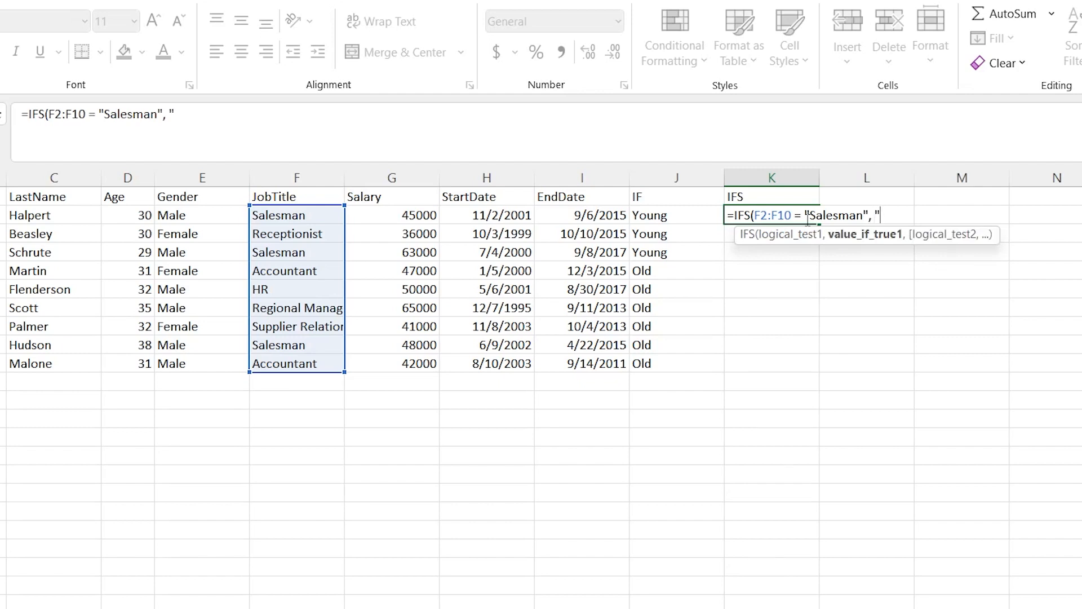
text(s)
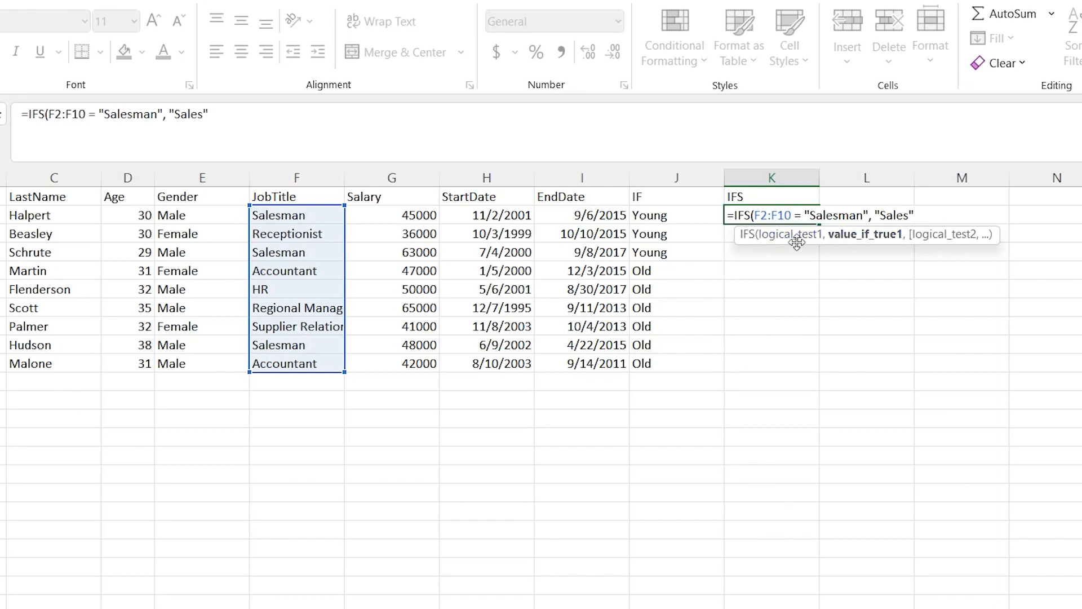
Add a second IFS condition testing F2:F10 = "HR" with "Fire Immediately" as its value if true
drag(754, 215, 869, 216)
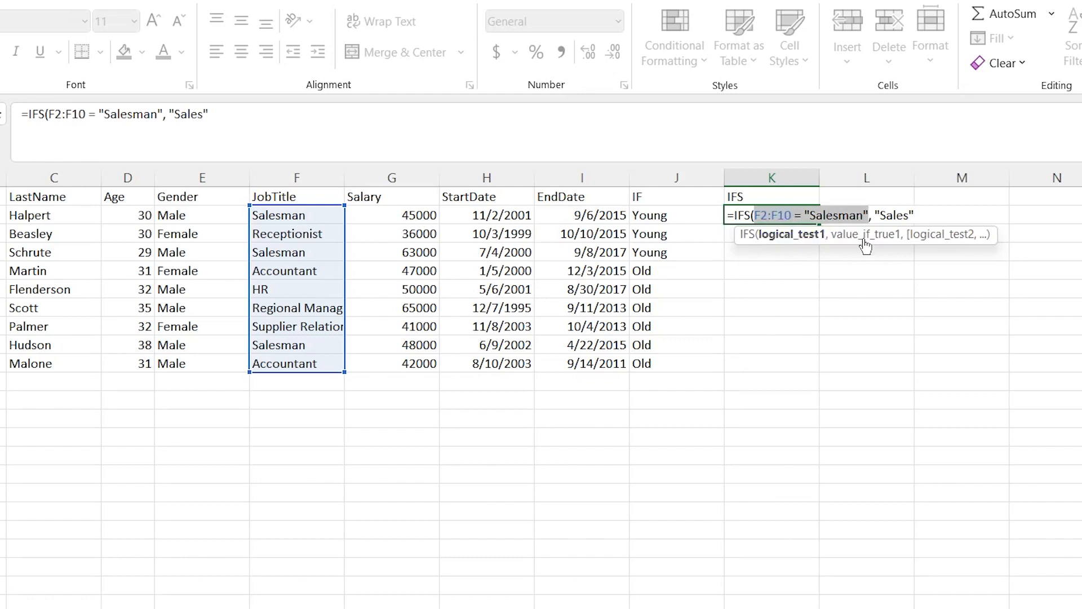
click(915, 214)
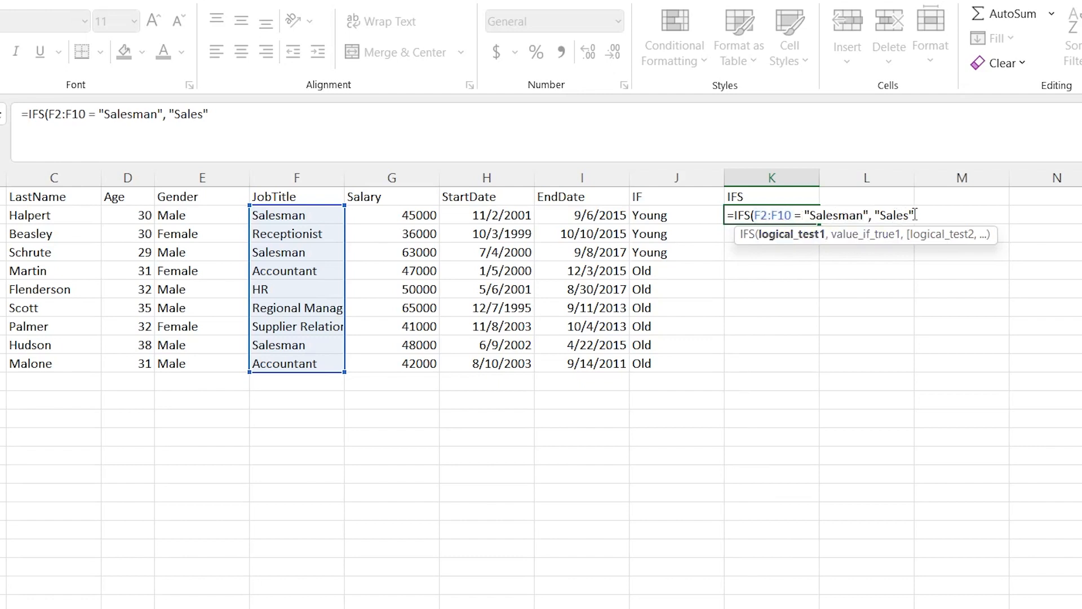
text(,)
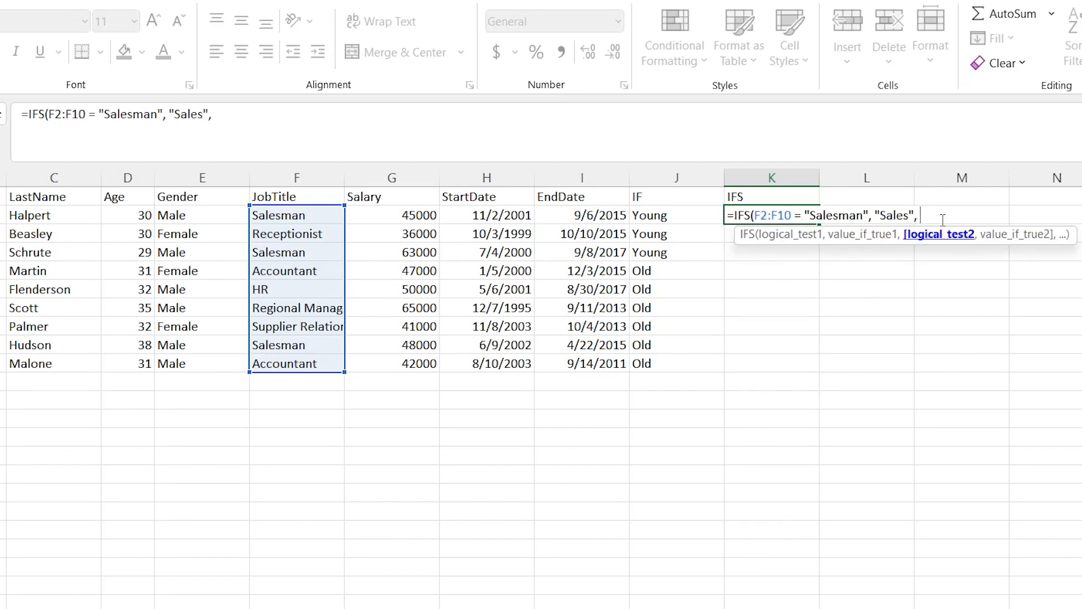
click(311, 218)
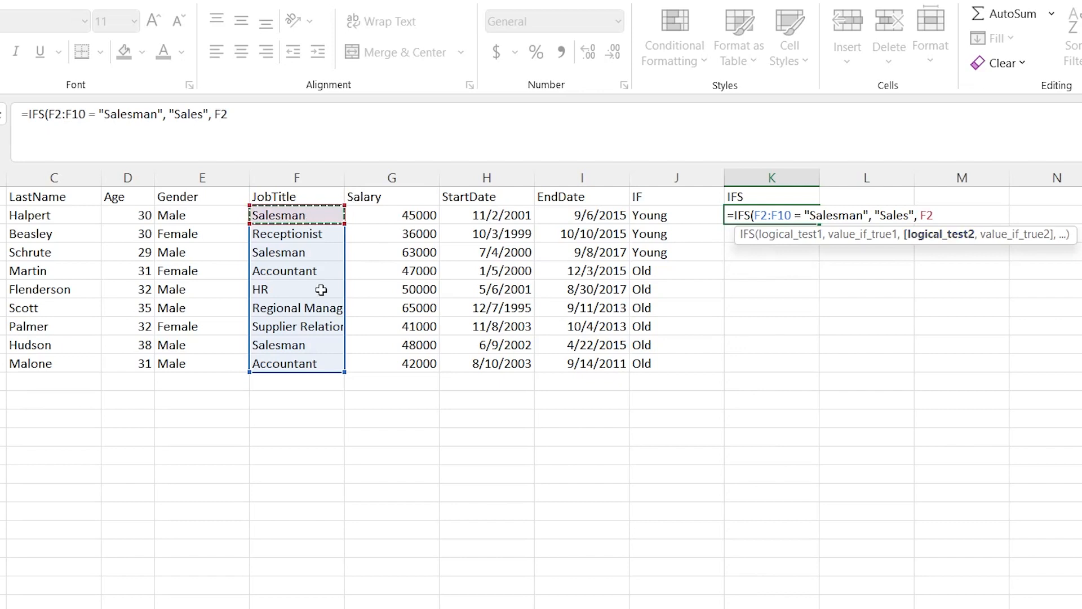
shift+click(308, 363)
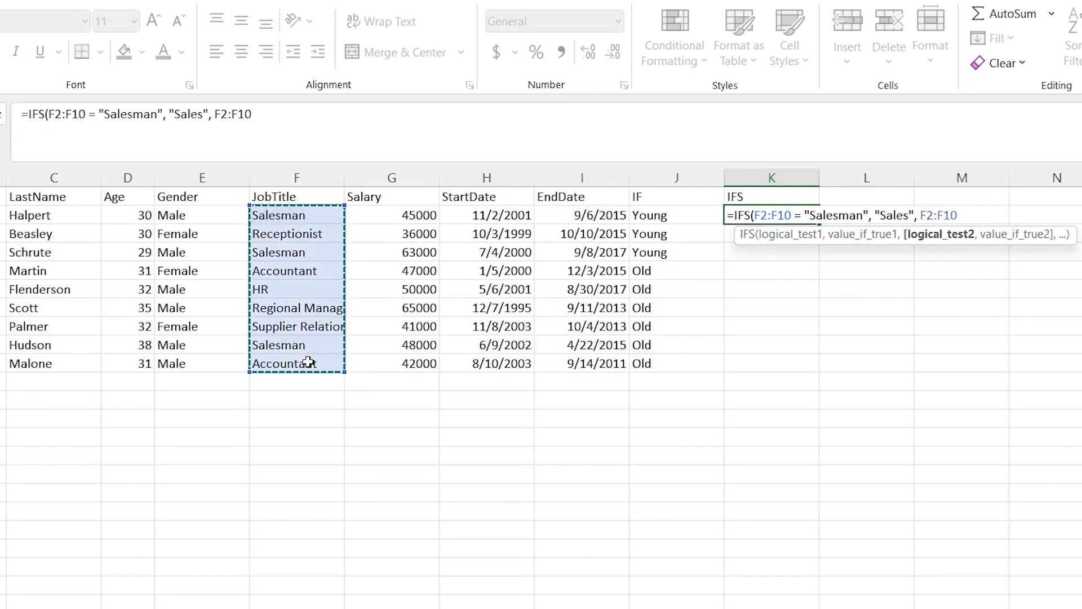
text(= "HR")
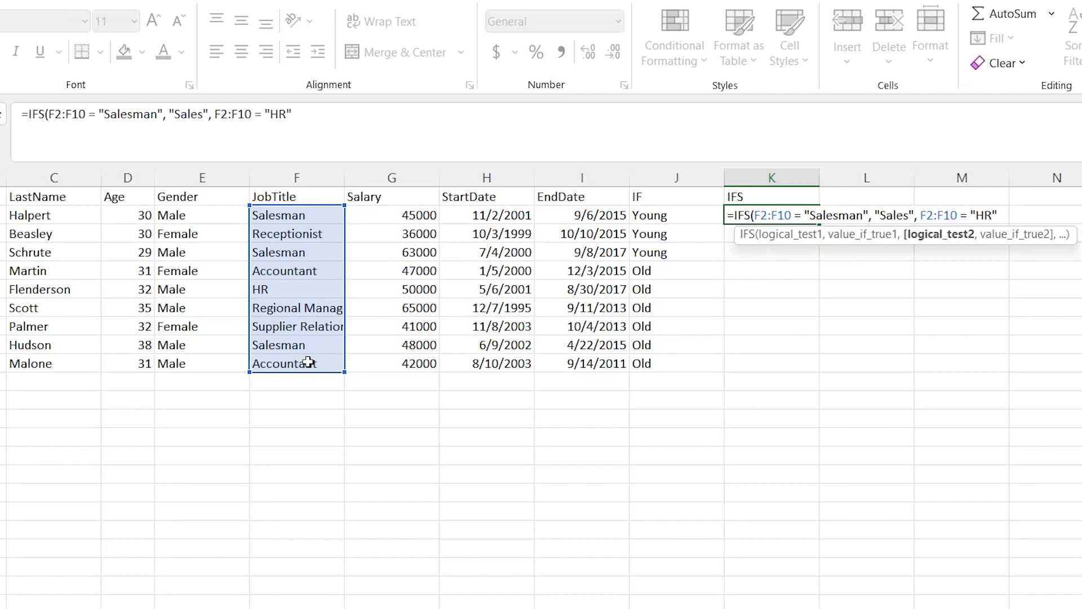
text(, "Fire)
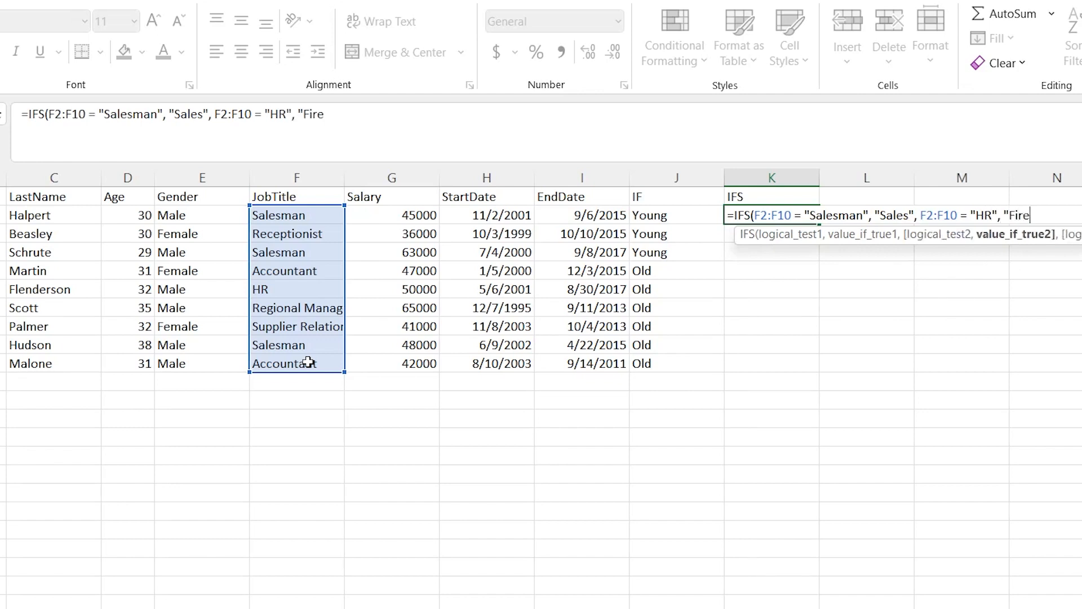
text( Immediate)
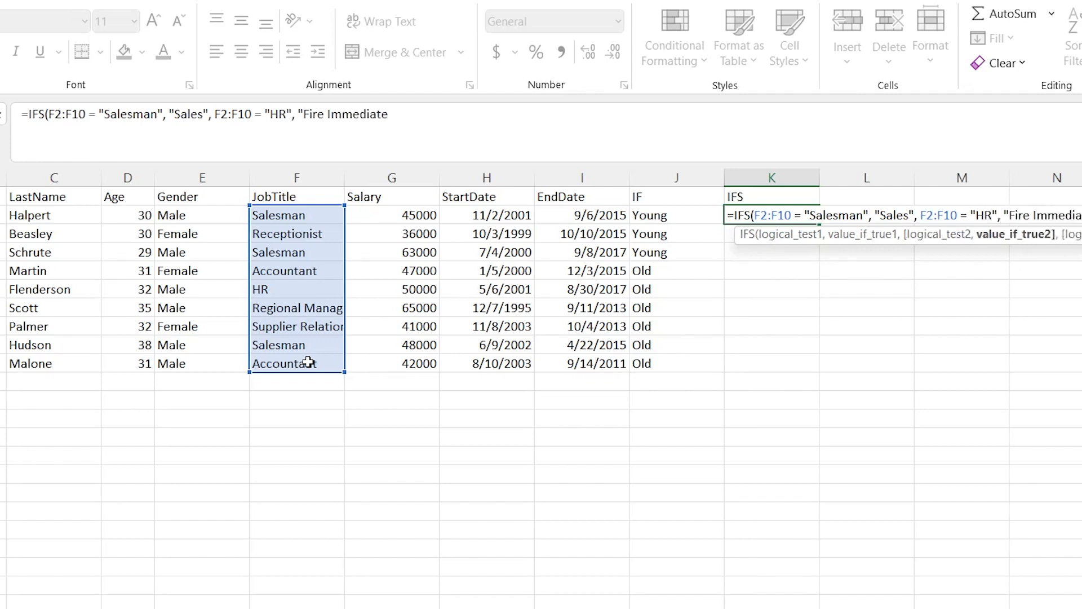
text(ly",)
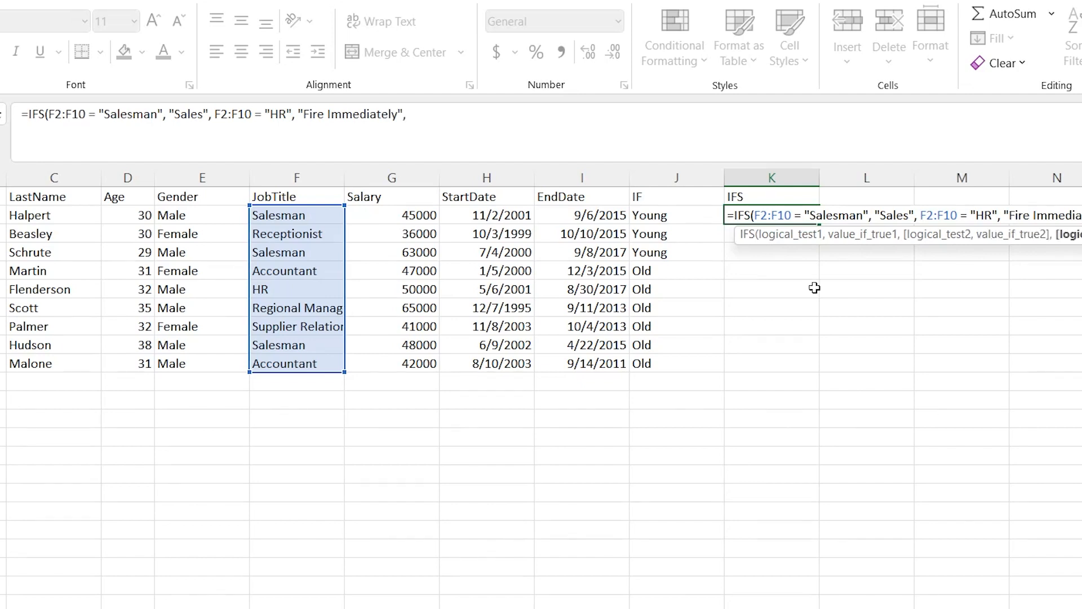
Add a third logical test to the IFS formula, F2:F10 = "Regional Manager"
click(297, 215)
drag(312, 372, 311, 366)
text(=)
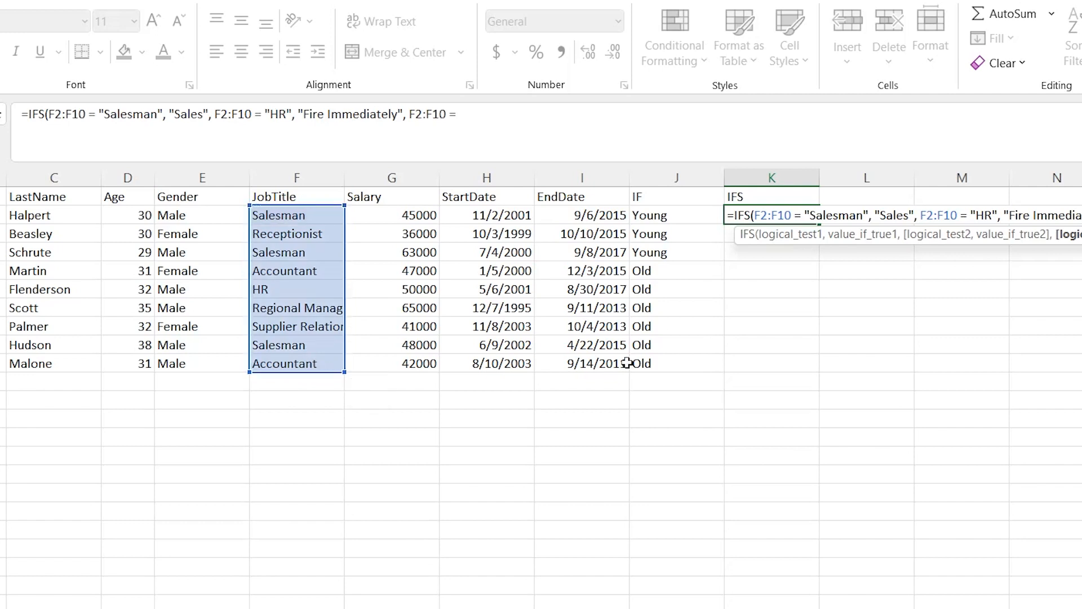
text( "Regon)
key(BackSpace)
key(BackSpace)
text(ional Manager", )
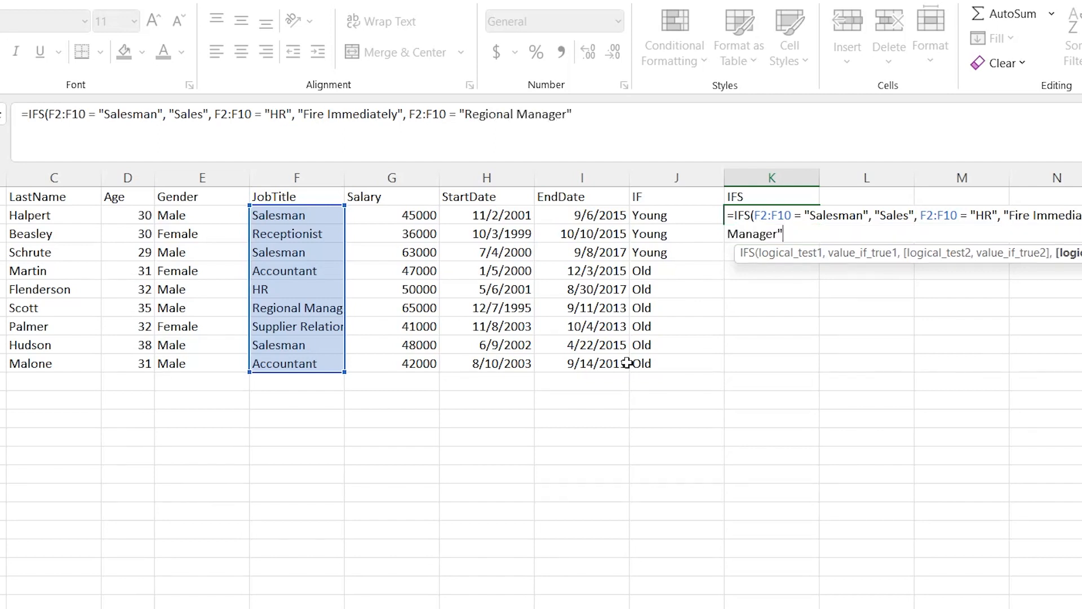
text("Give Chris)
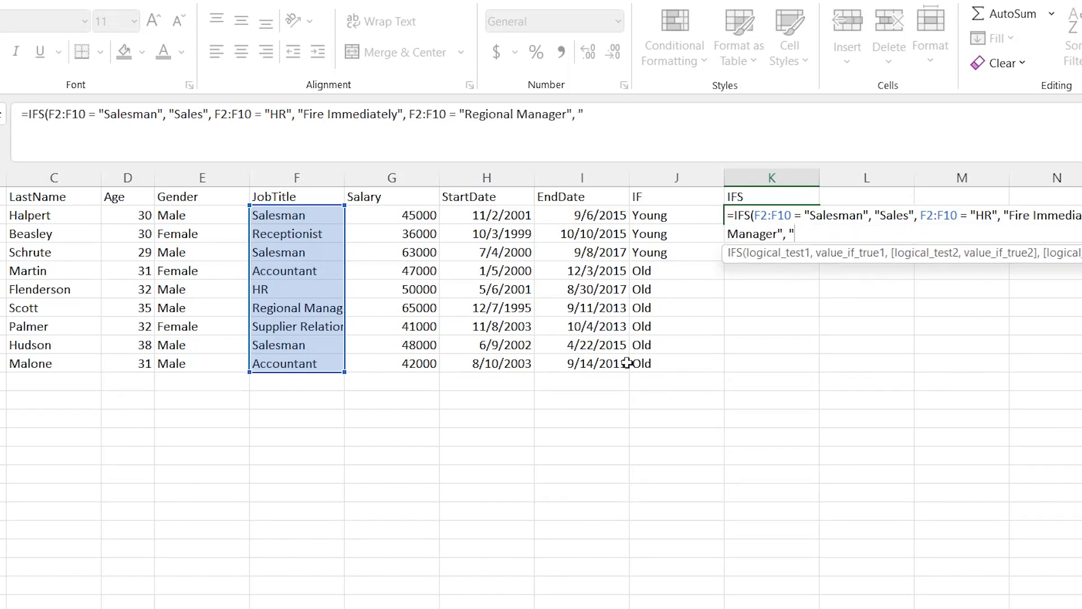
text(tma)
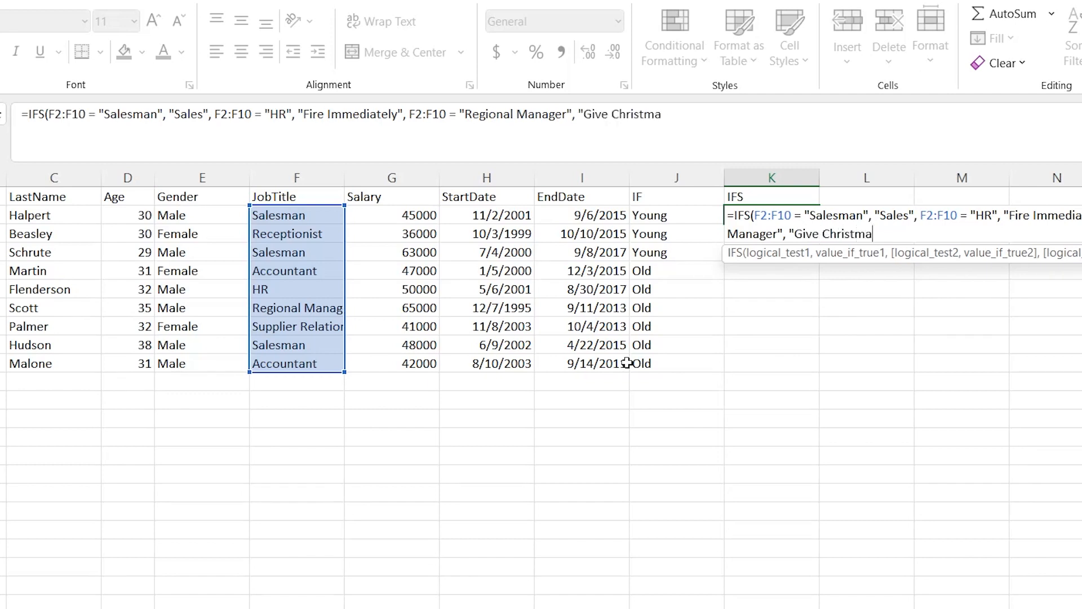
text(s Bonus"))
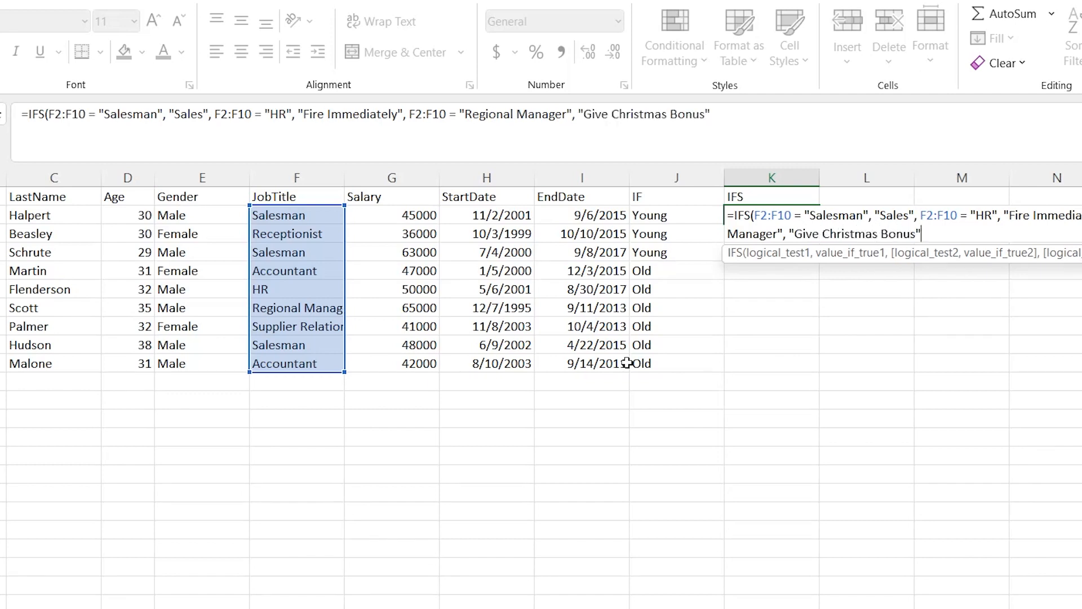
Finish the IFS formula with "Give Christmas Bonus" as the third value and widen column K to fit its longest text
key(Return)
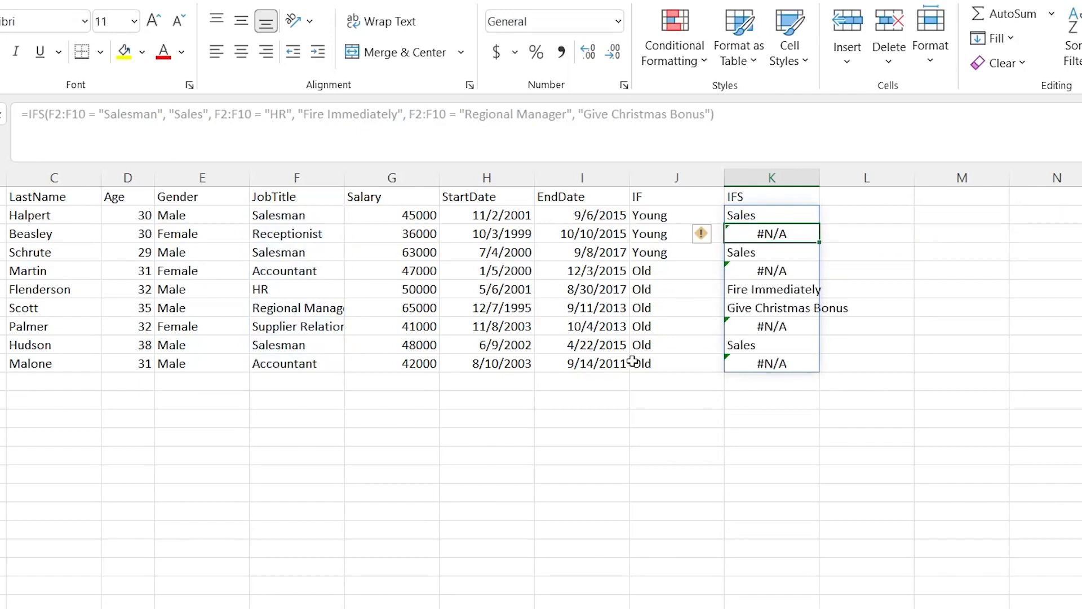
click(884, 292)
drag(825, 184, 857, 183)
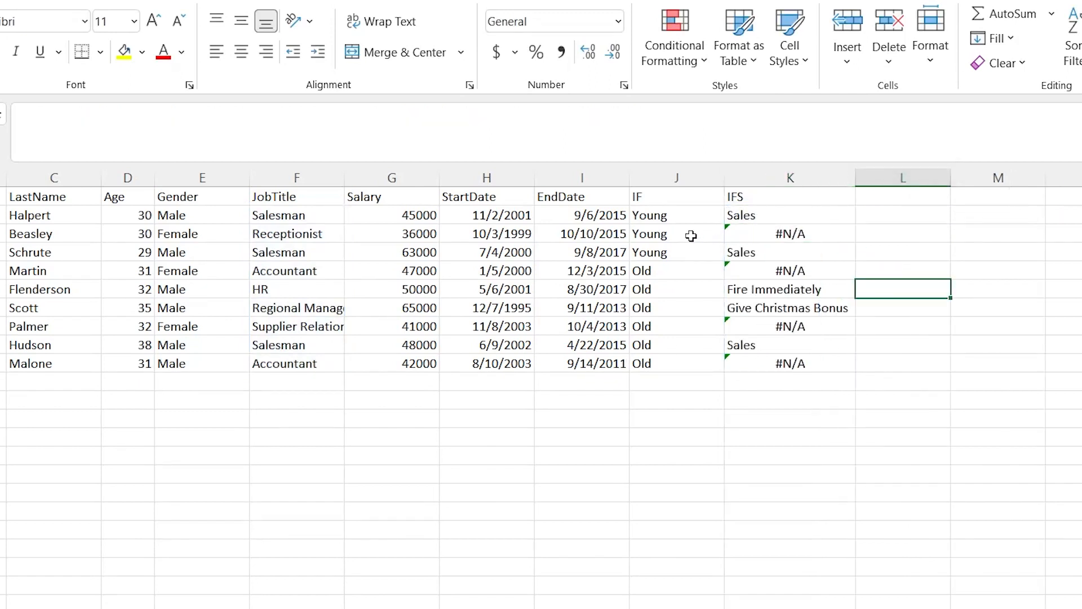
Review the value_if_false argument of the IF formula in cell J2 for comparison with IFS
double_click(672, 234)
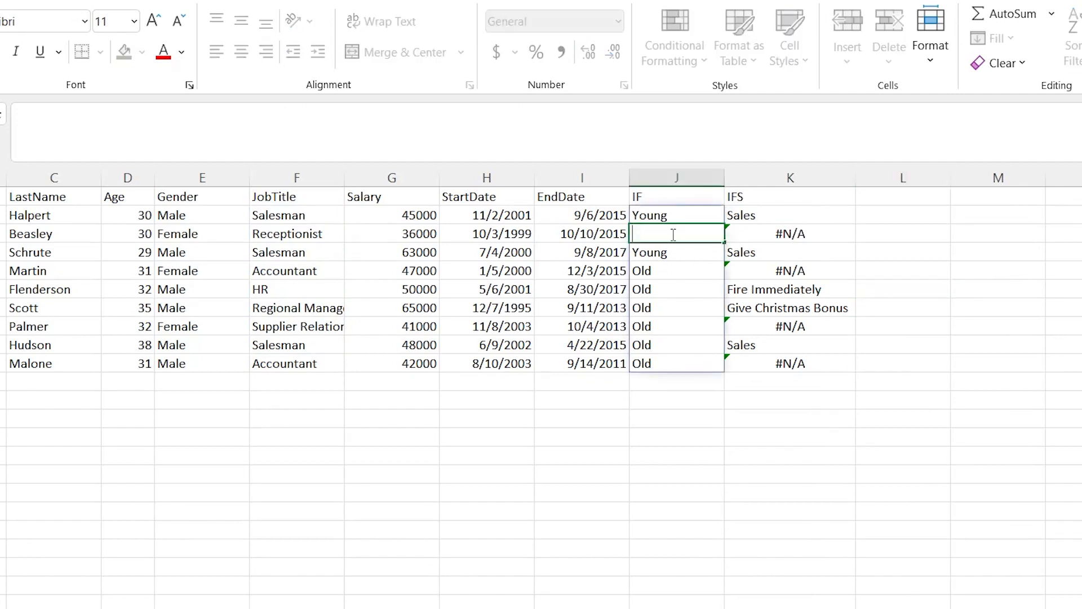
double_click(682, 214)
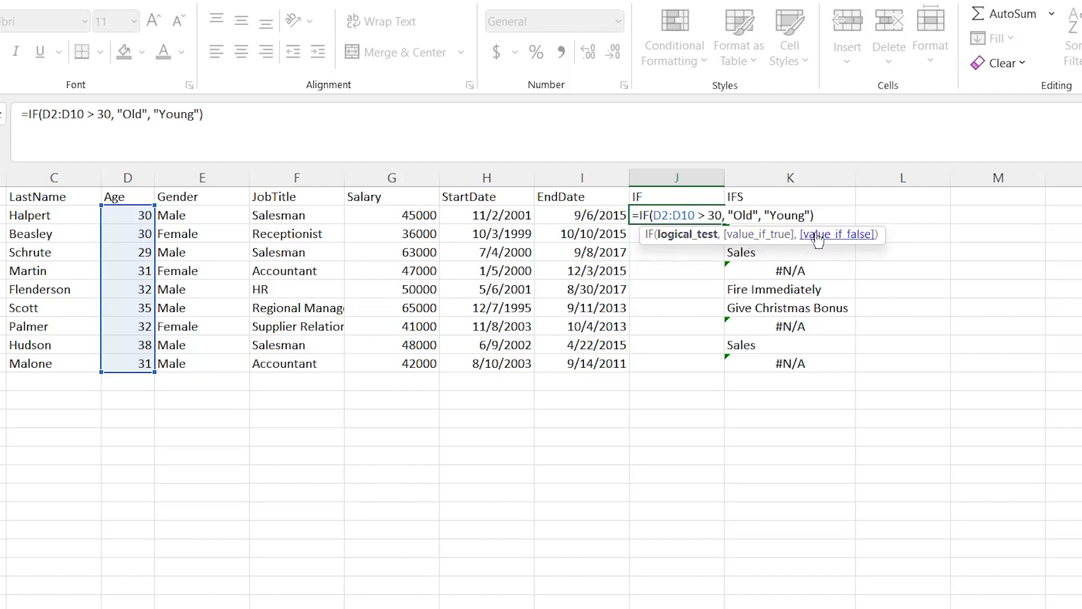
click(908, 208)
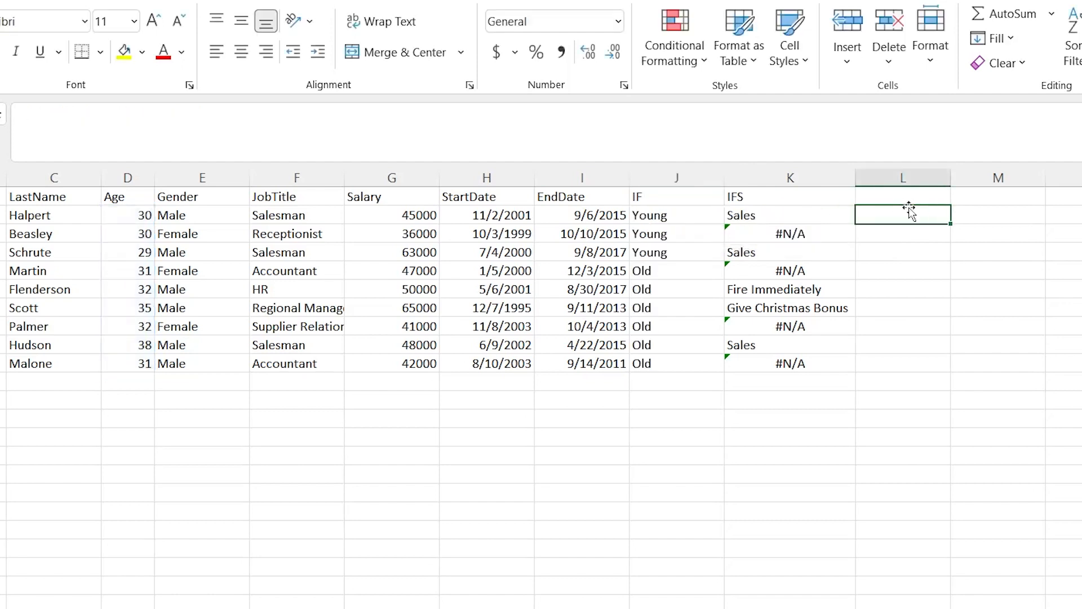
Compare the IFS results in column K with the job titles in column F, including the last two employee rows
click(801, 232)
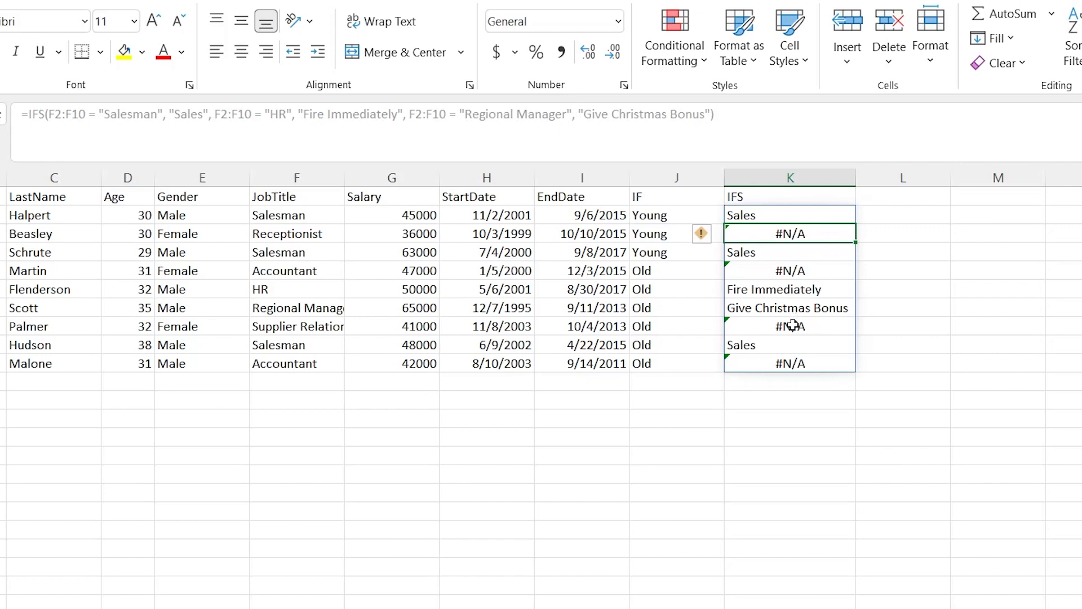
drag(793, 325, 758, 365)
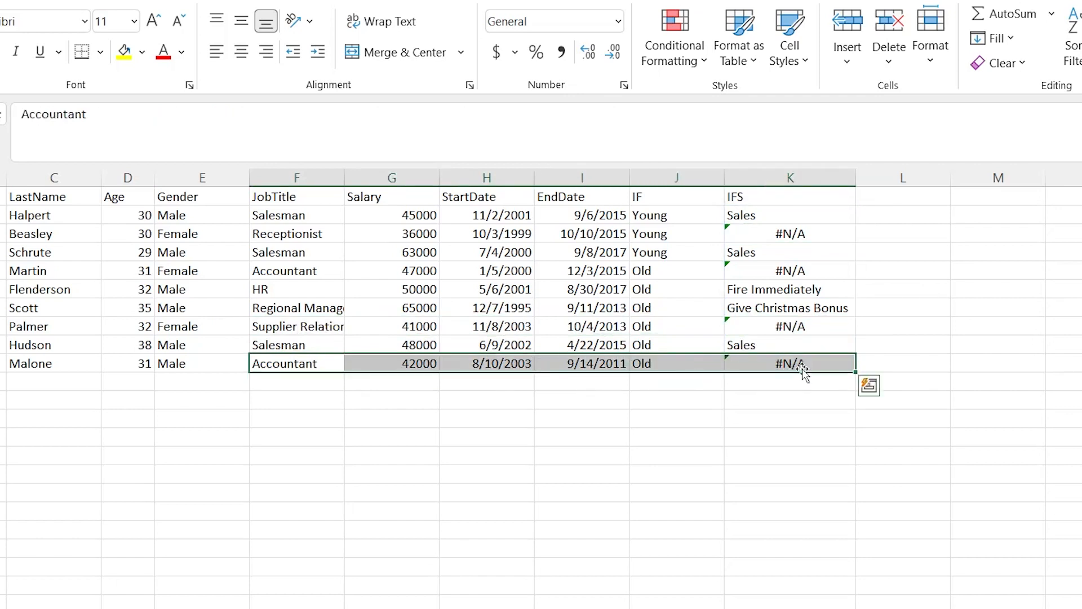
drag(797, 345, 330, 342)
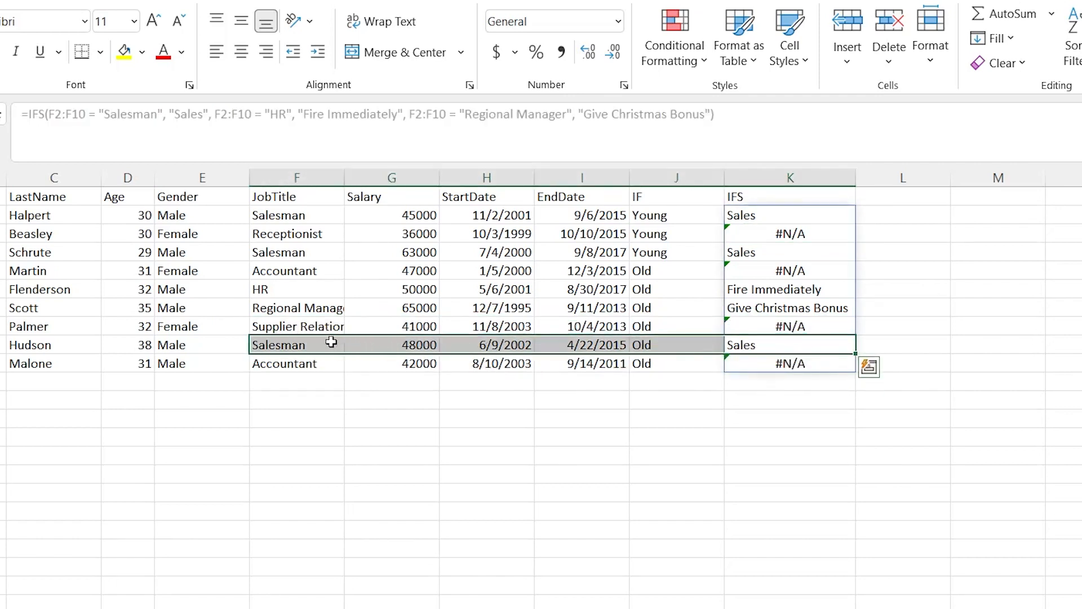
click(598, 401)
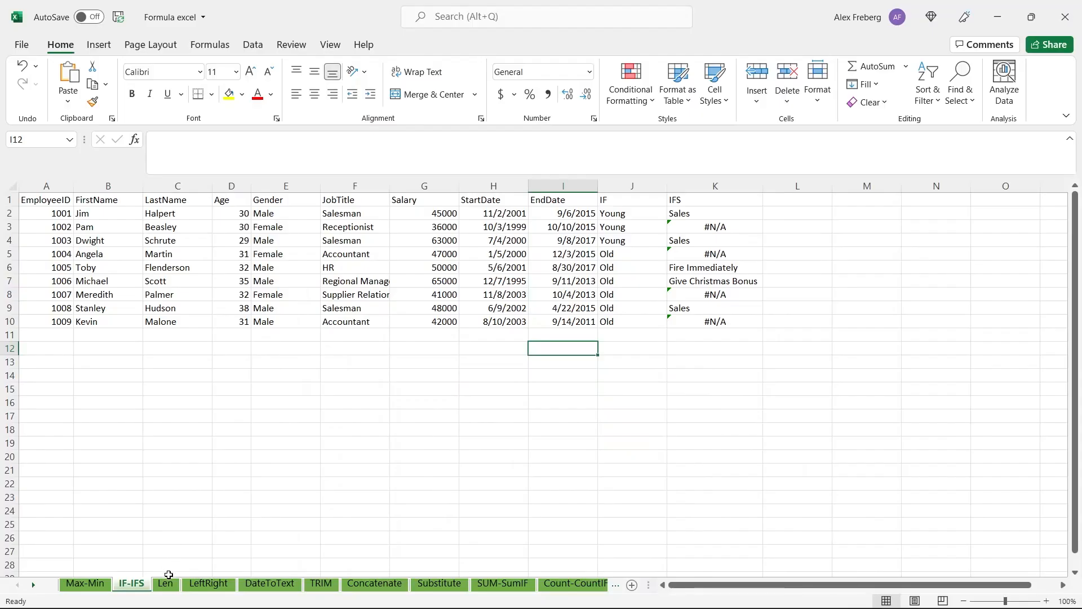
Switch to the Len sheet and widen column A to show the full EmployeeID header
click(166, 583)
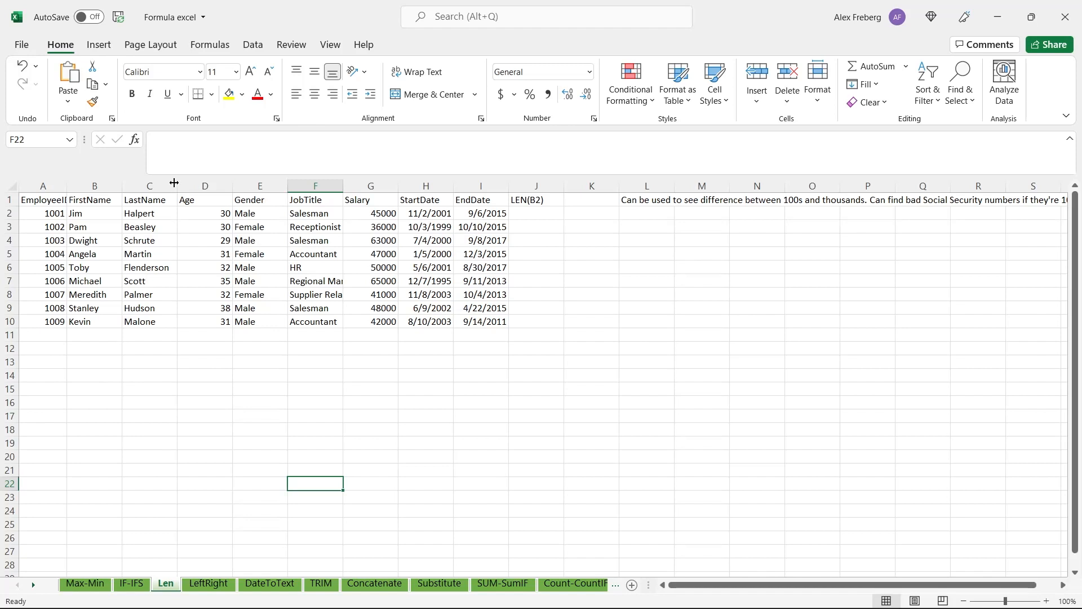
drag(66, 186, 72, 186)
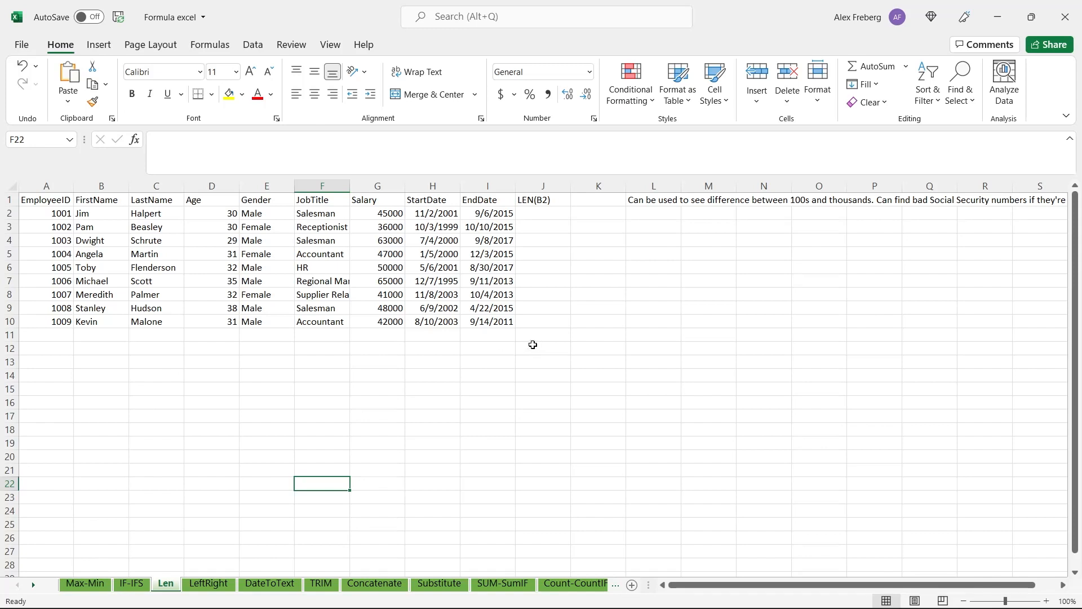
click(651, 199)
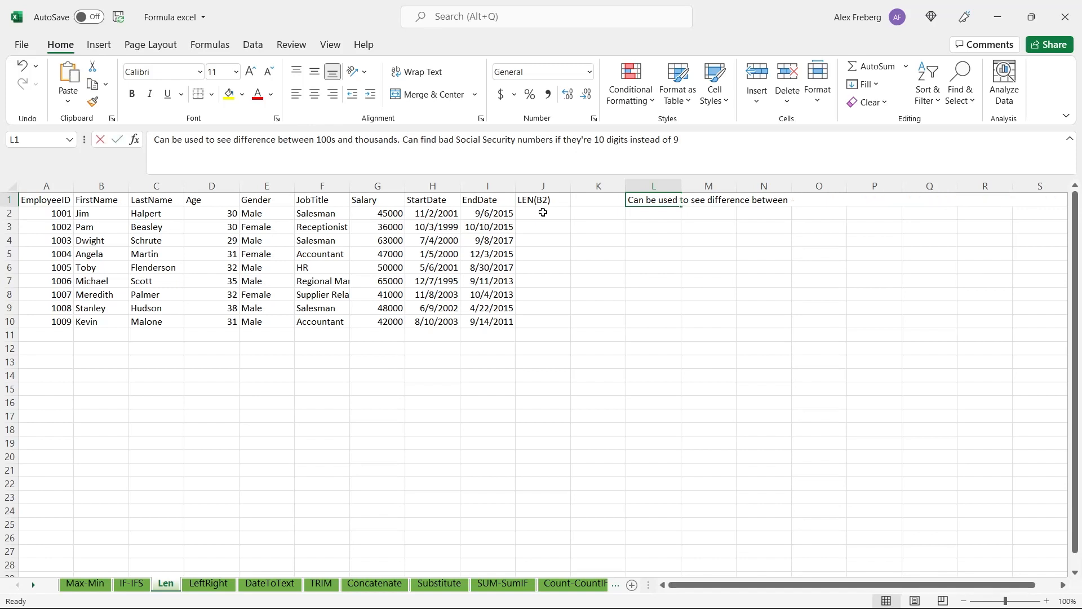
text(=)
key(Tab)
key(ctrl+z)
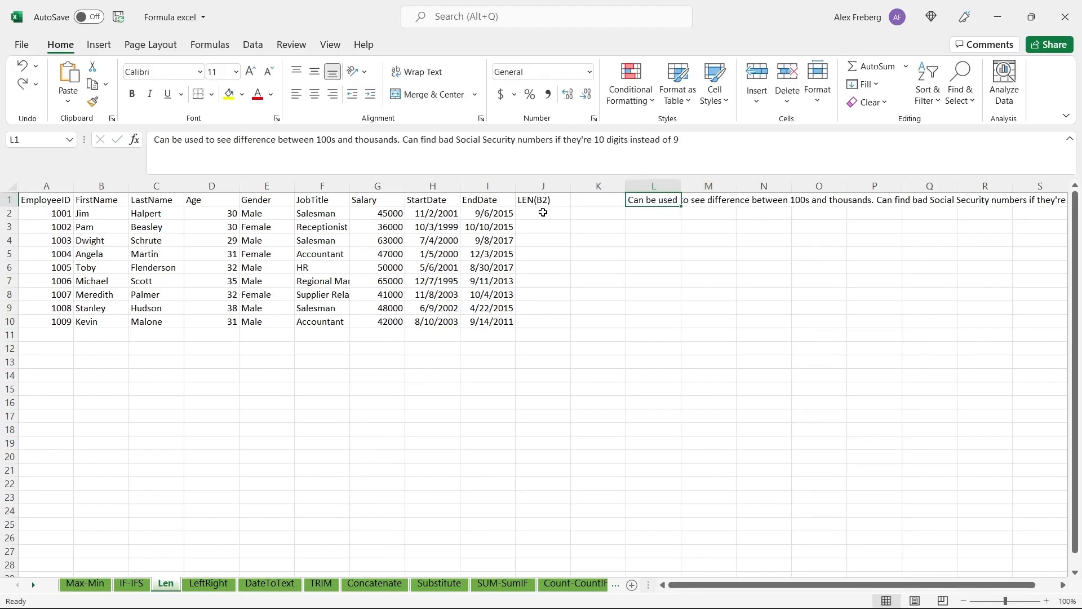
Count the characters of every last name by entering =LEN(C2:C10) in cell J2
click(542, 215)
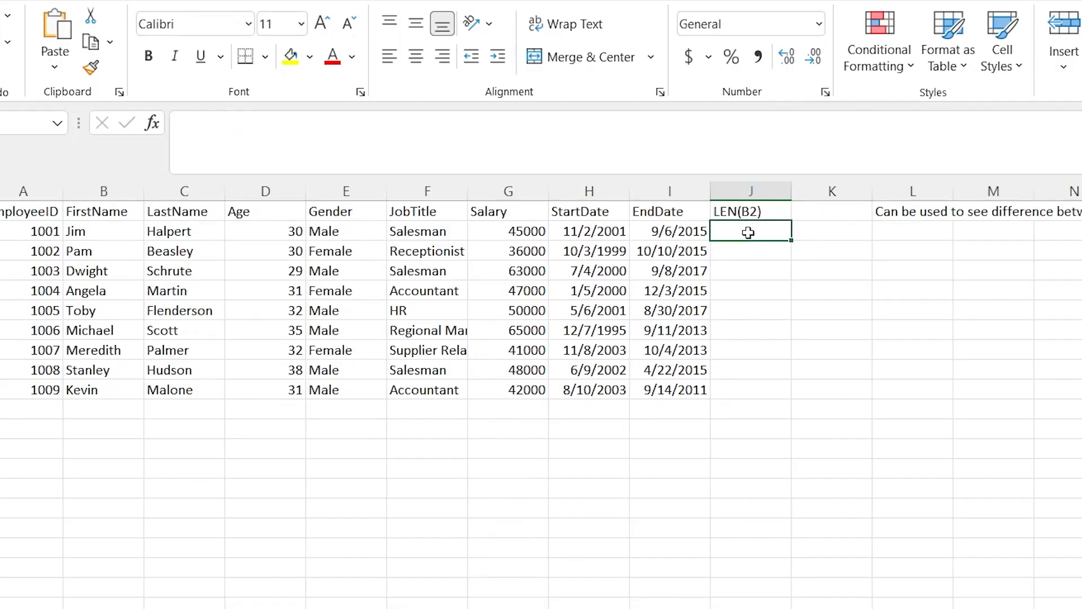
text(=LEN)
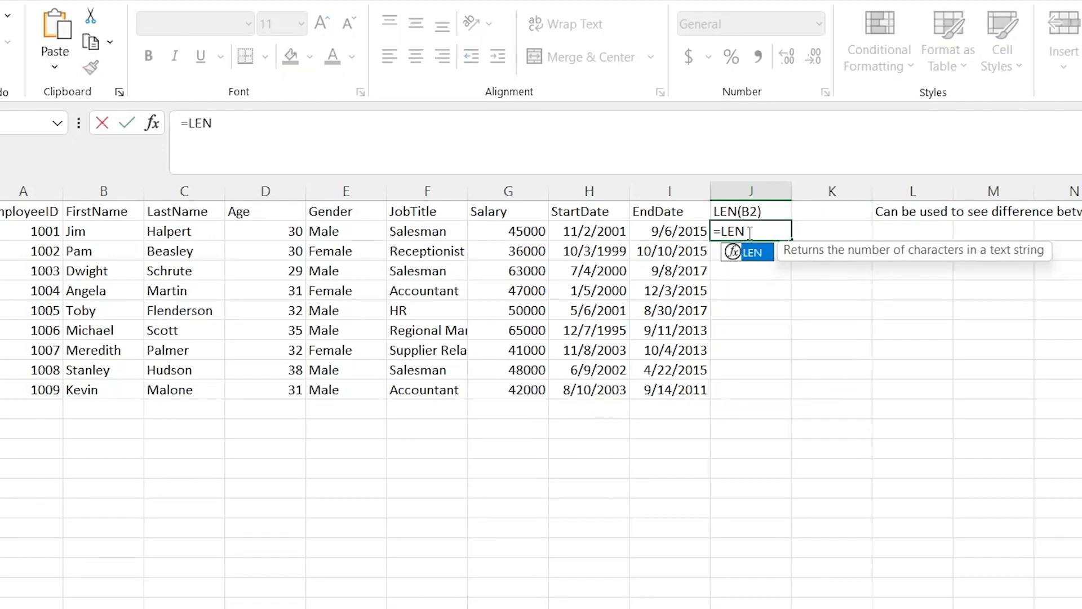
text(()
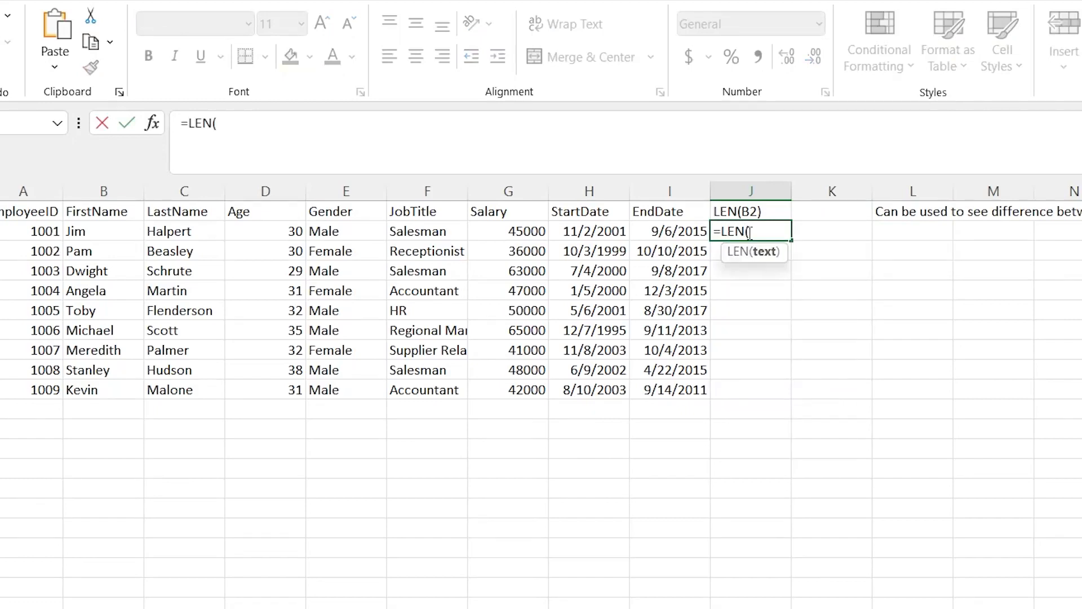
key(BackSpace)
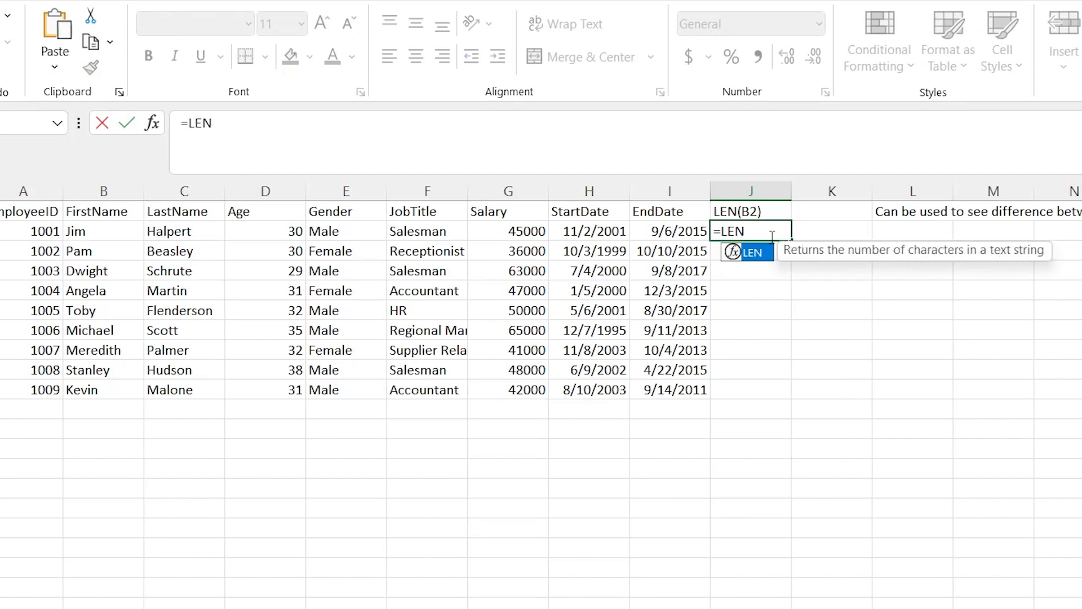
text(()
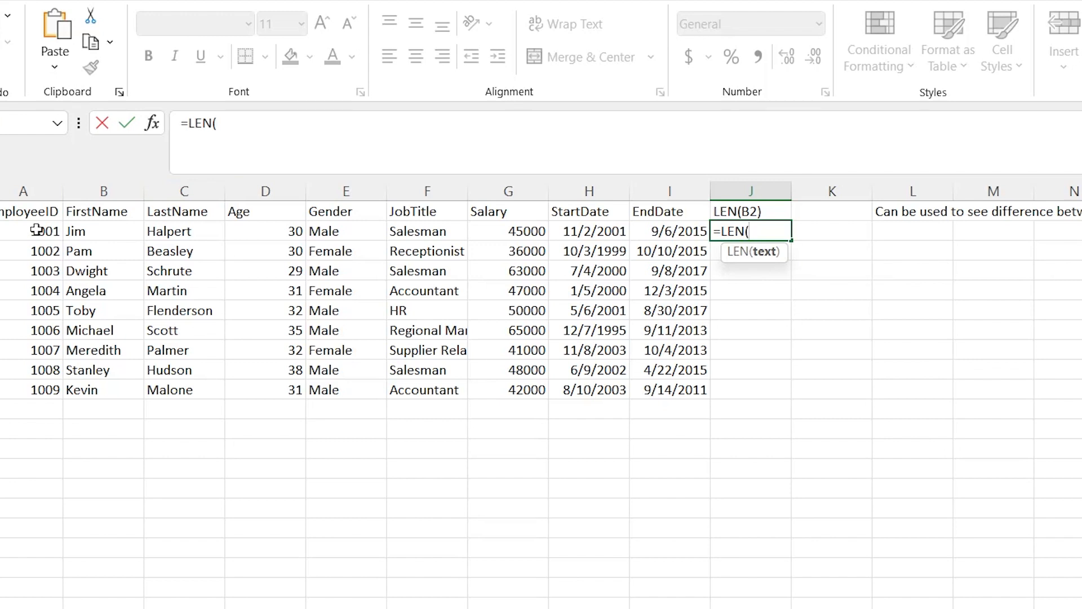
click(216, 231)
shift+click(205, 391)
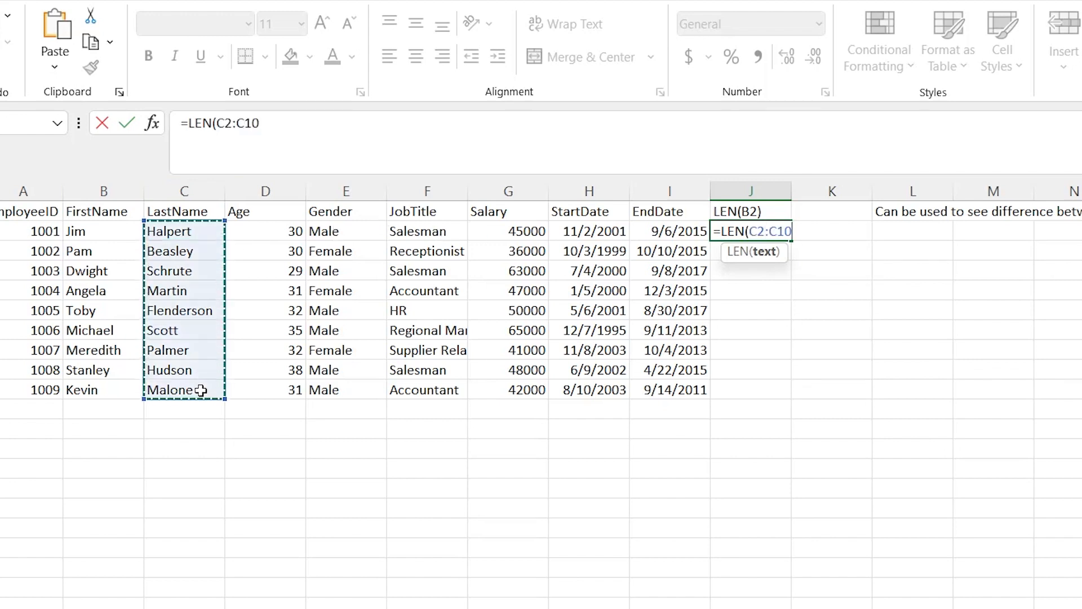
text())
key(Return)
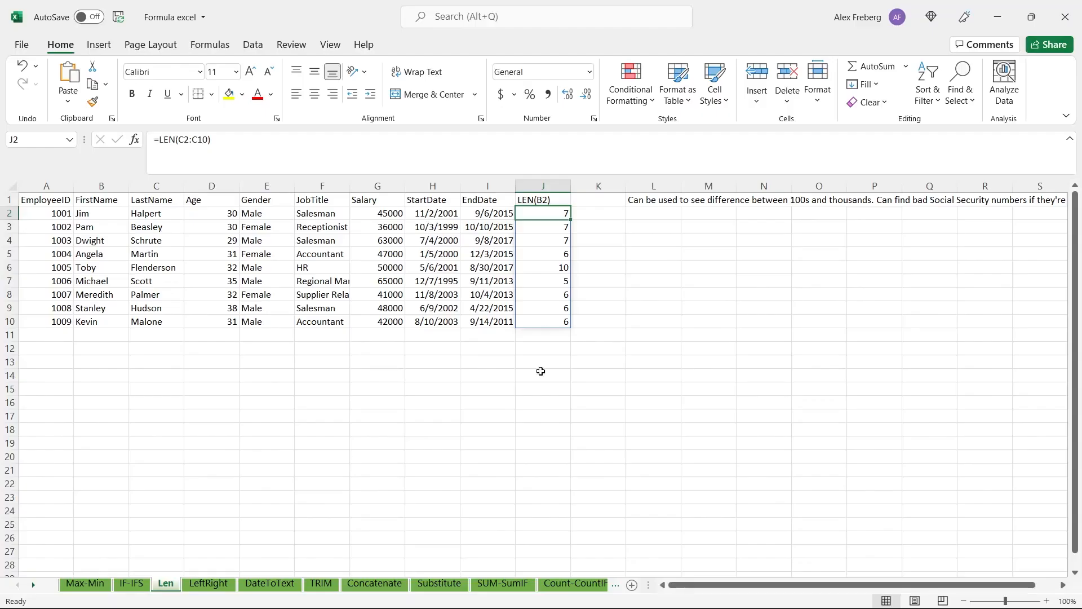
click(747, 463)
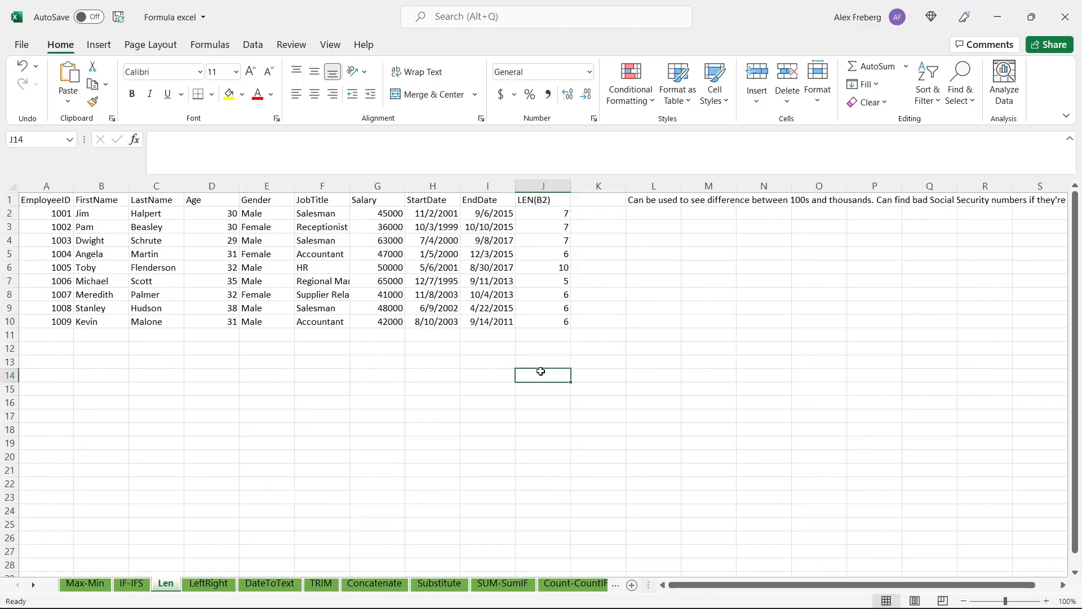
Switch to the LeftRight sheet and begin a formula in cell K2 under the Left header
click(219, 584)
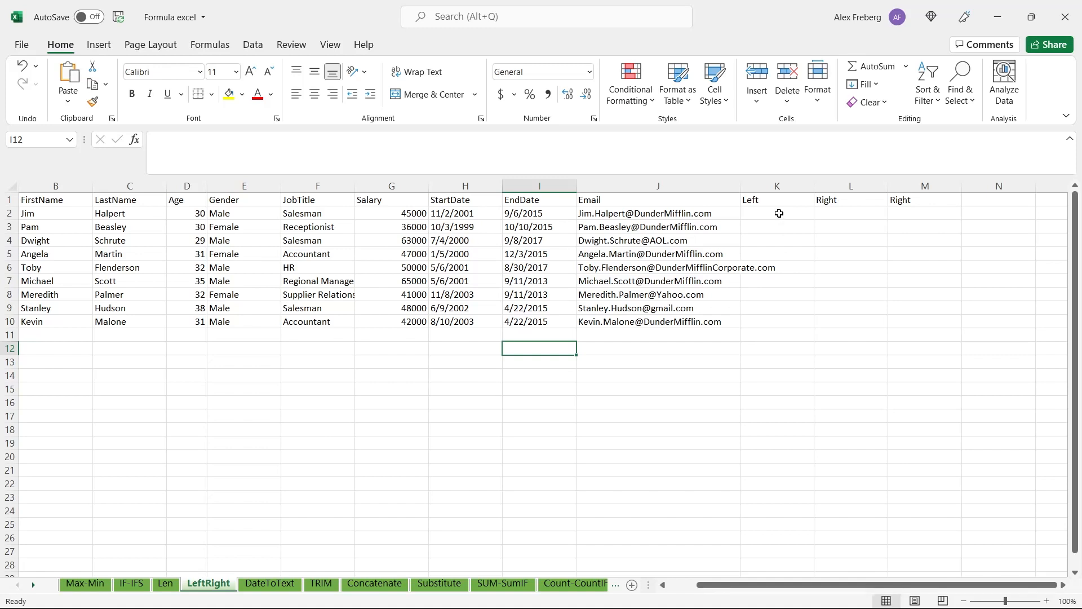
click(779, 213)
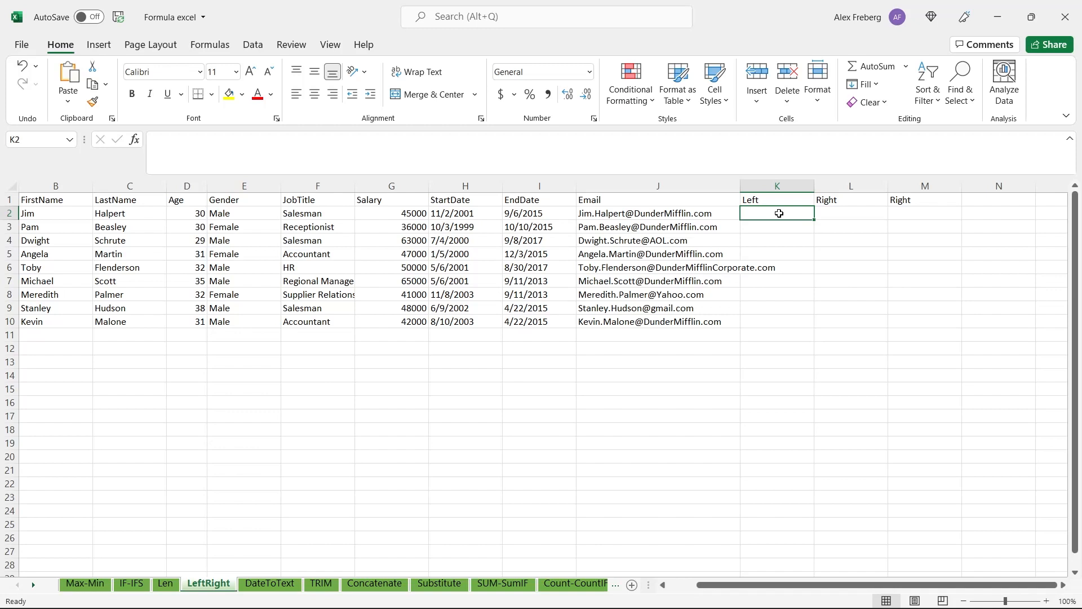
text(=subs)
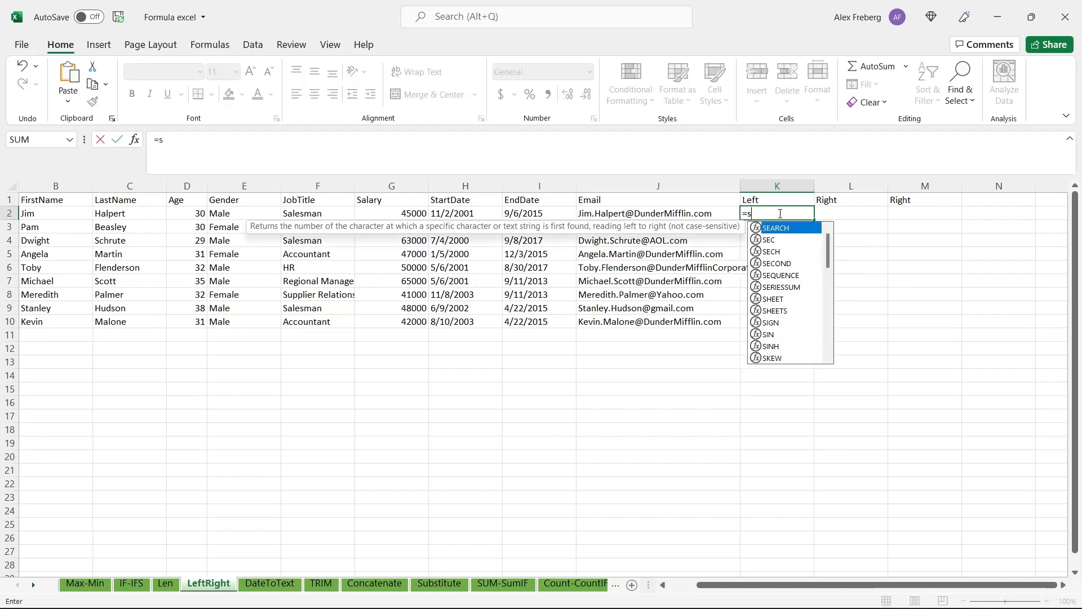
key(BackSpace)
key(BackSpace)
key(BackSpace)
key(BackSpace)
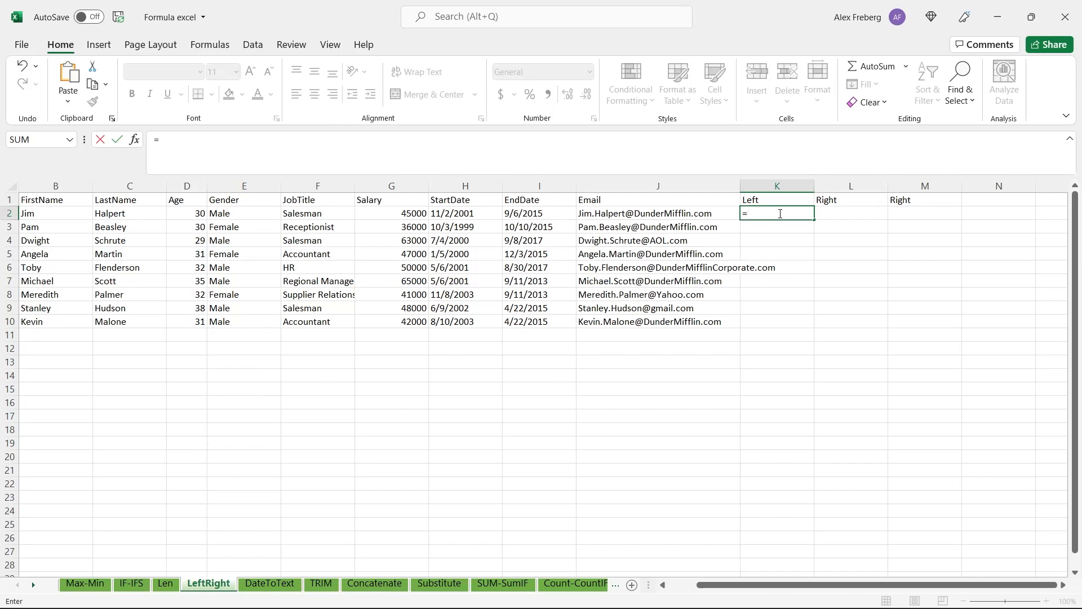
Complete the K2 formula as =LEFT(B2:B10, 3) to extract the first three letters of each first name
text(LE)
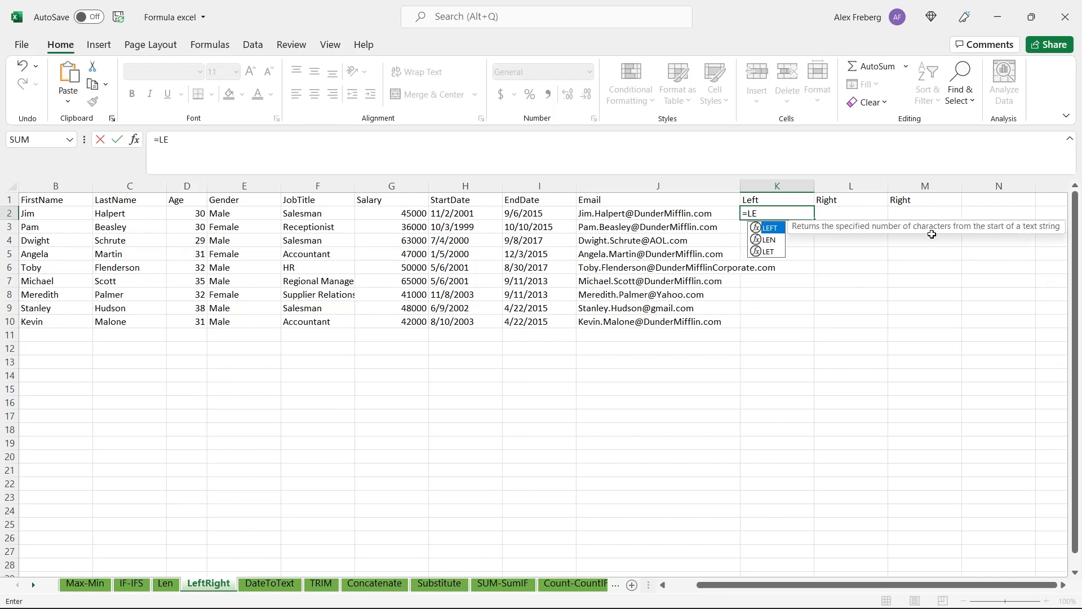
key(Tab)
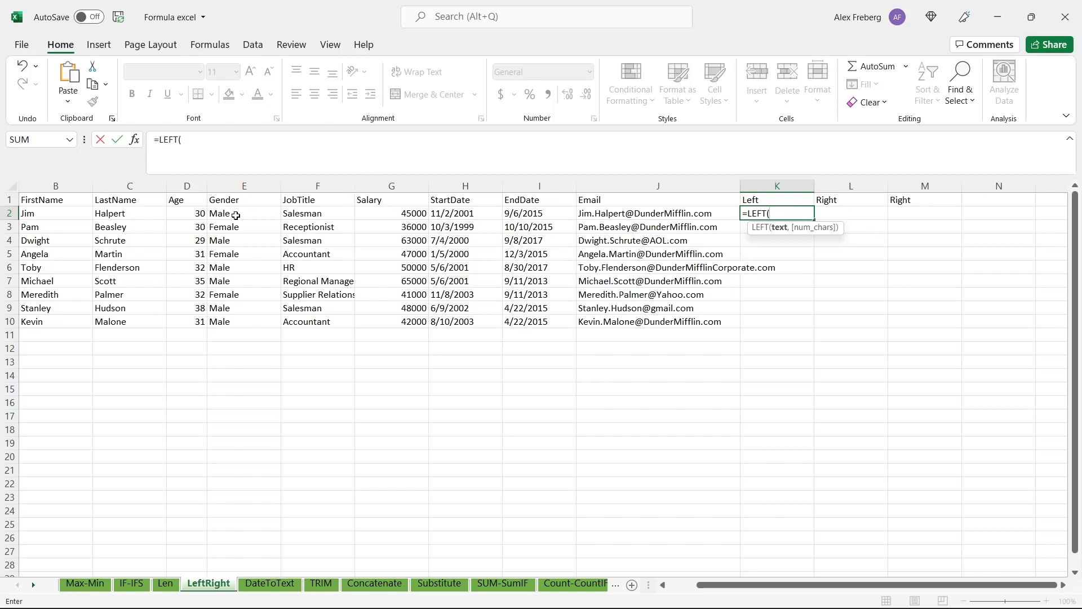
click(66, 216)
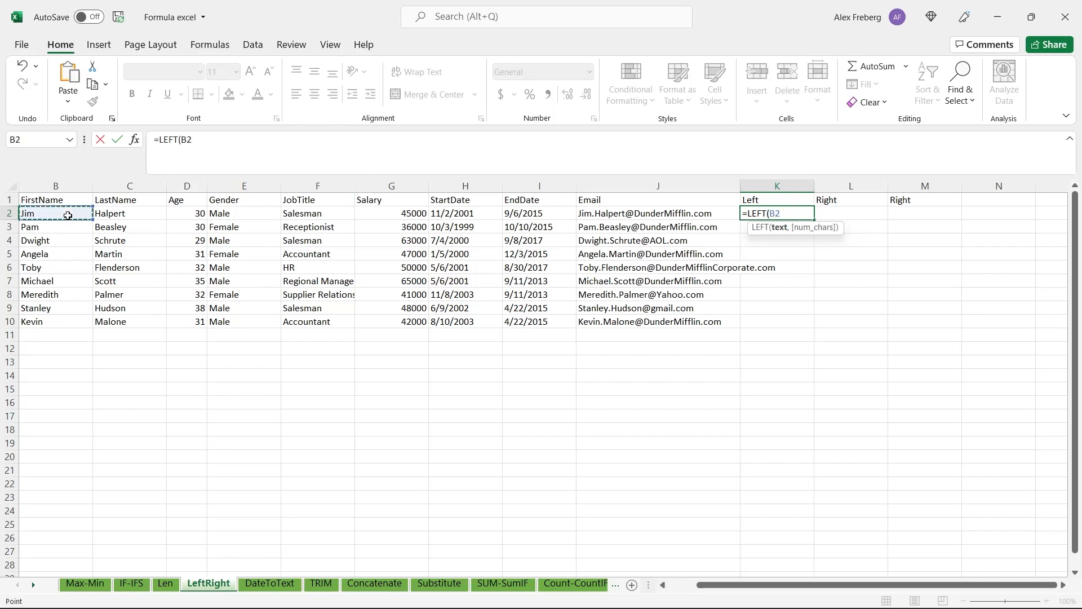
shift+click(63, 323)
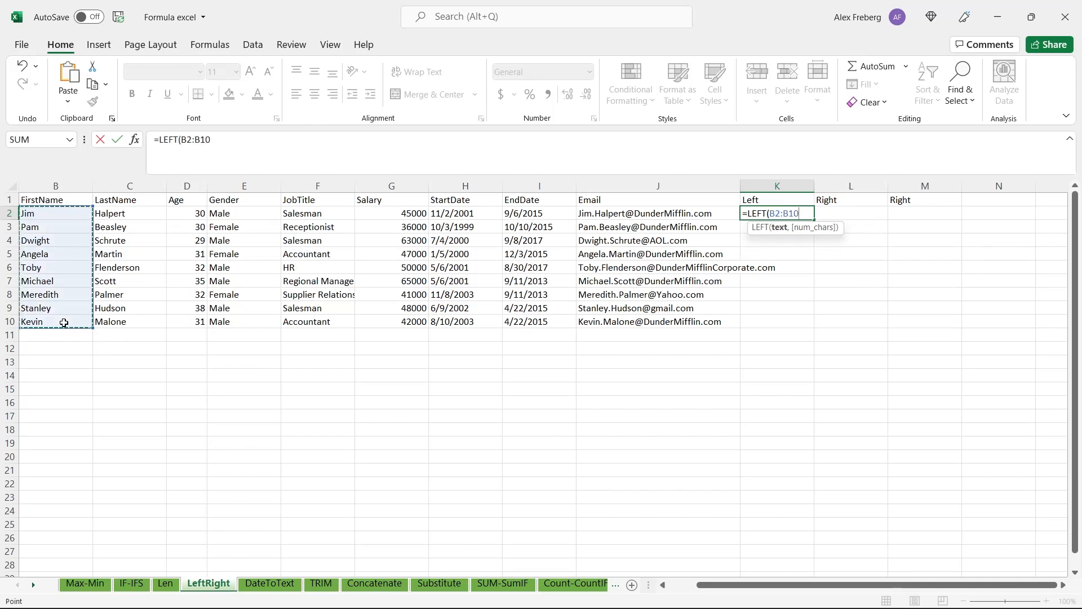
text(,)
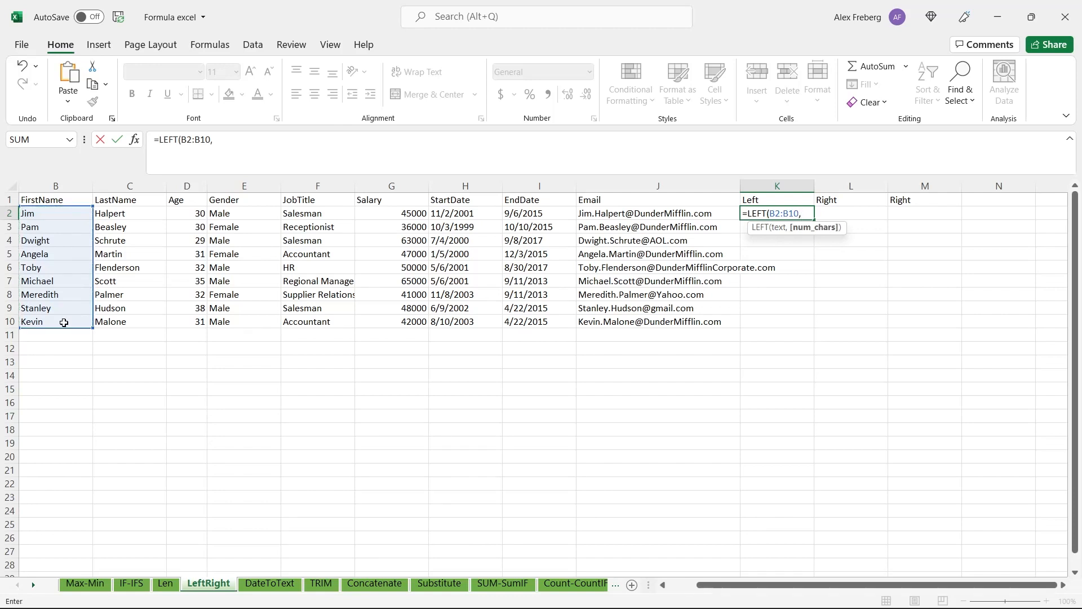
text( 3))
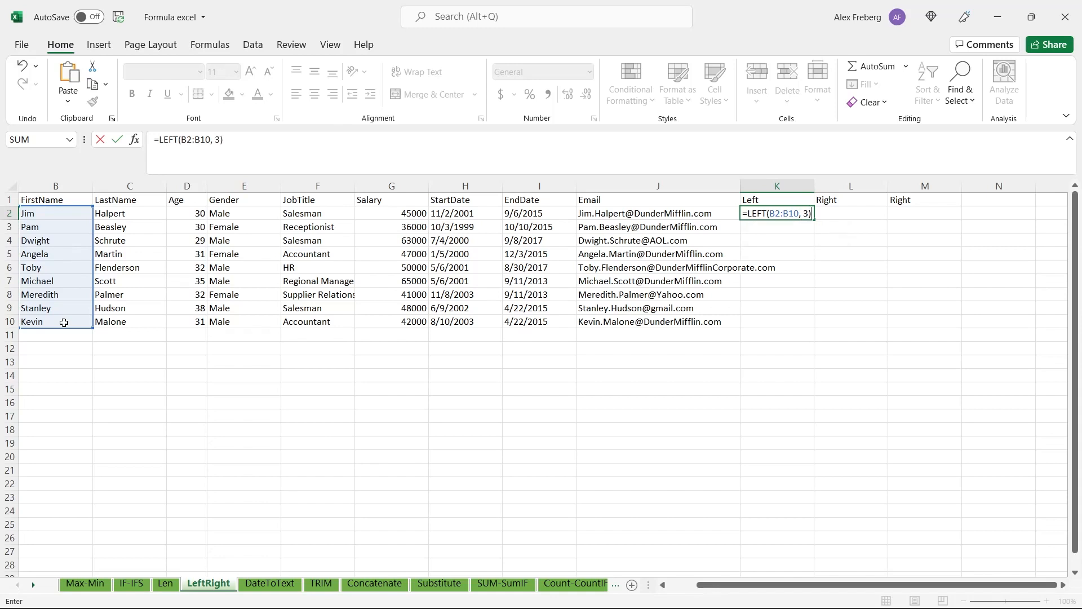
key(Return)
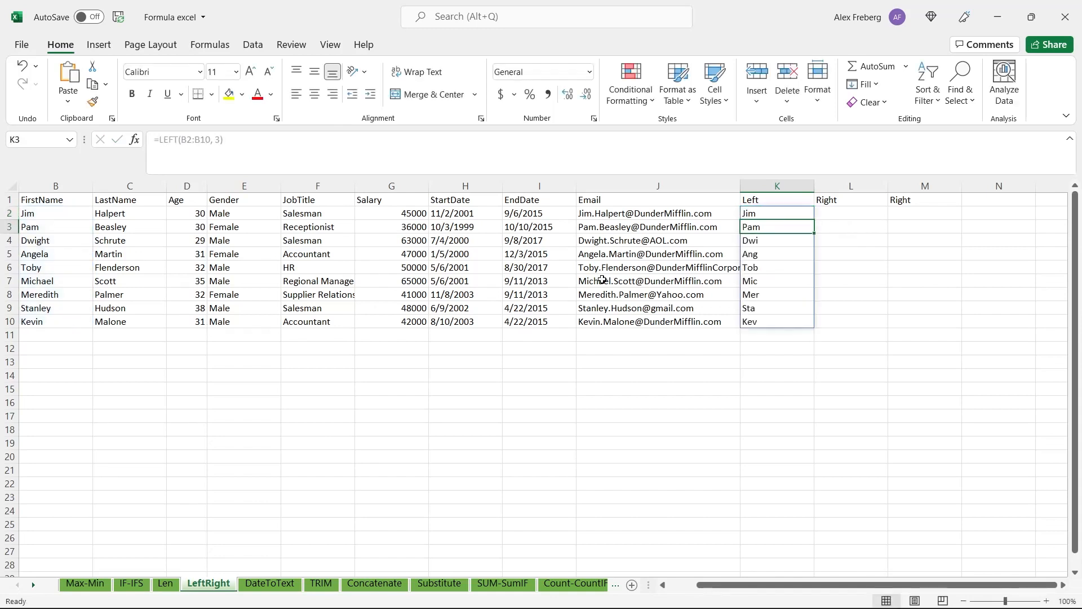
Check the LEFT results in cells K2 through K6 against the first names
click(769, 214)
click(771, 223)
click(770, 240)
click(769, 254)
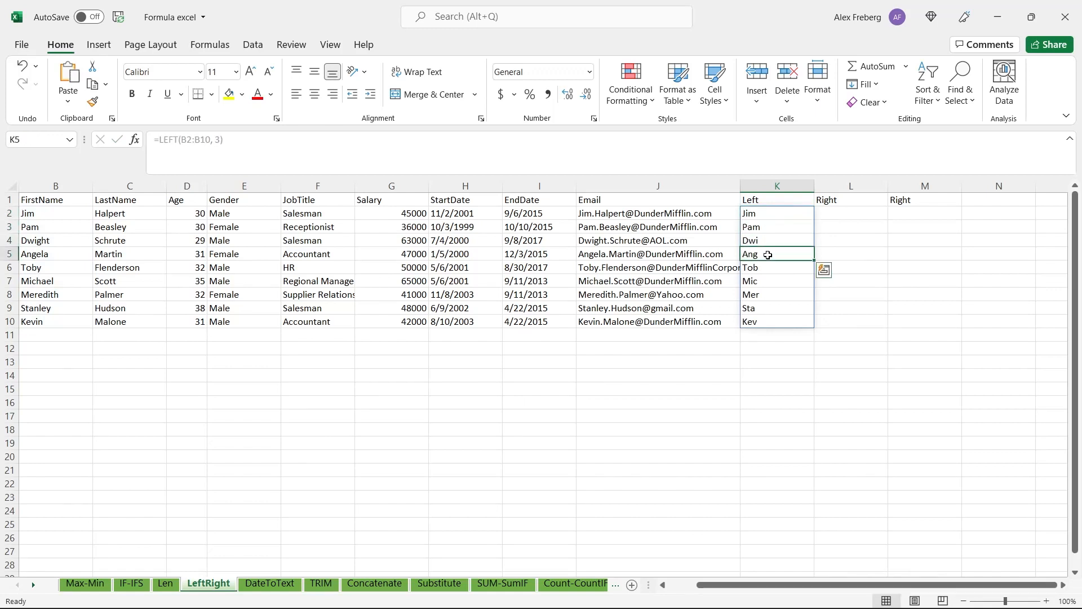
click(770, 267)
Enter =RIGHT(A2:A10,1) in cell L2 to extract the last digit of each employee ID
click(842, 212)
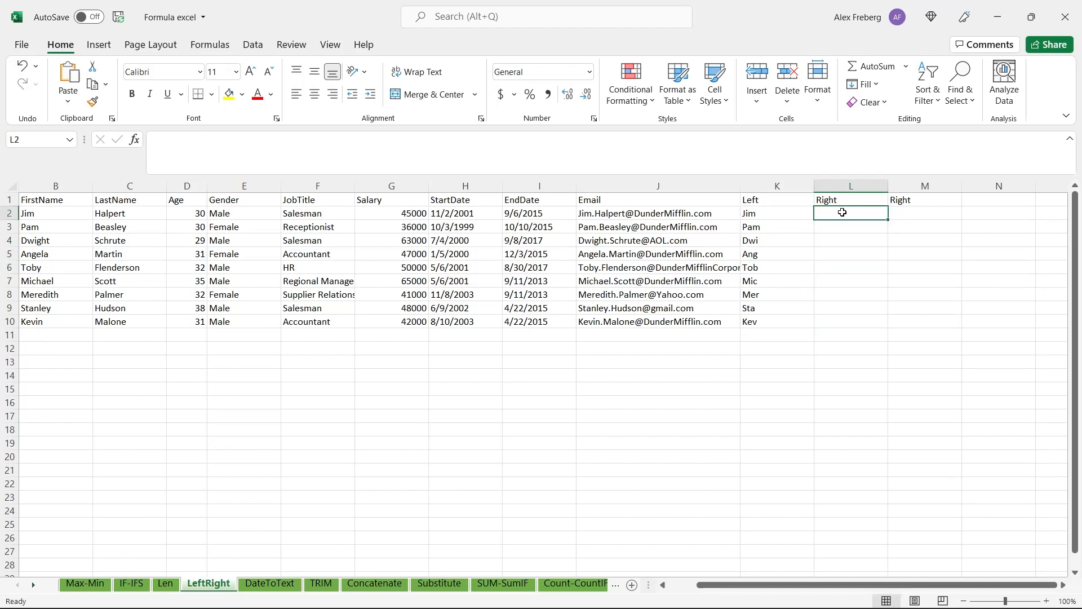
text(=)
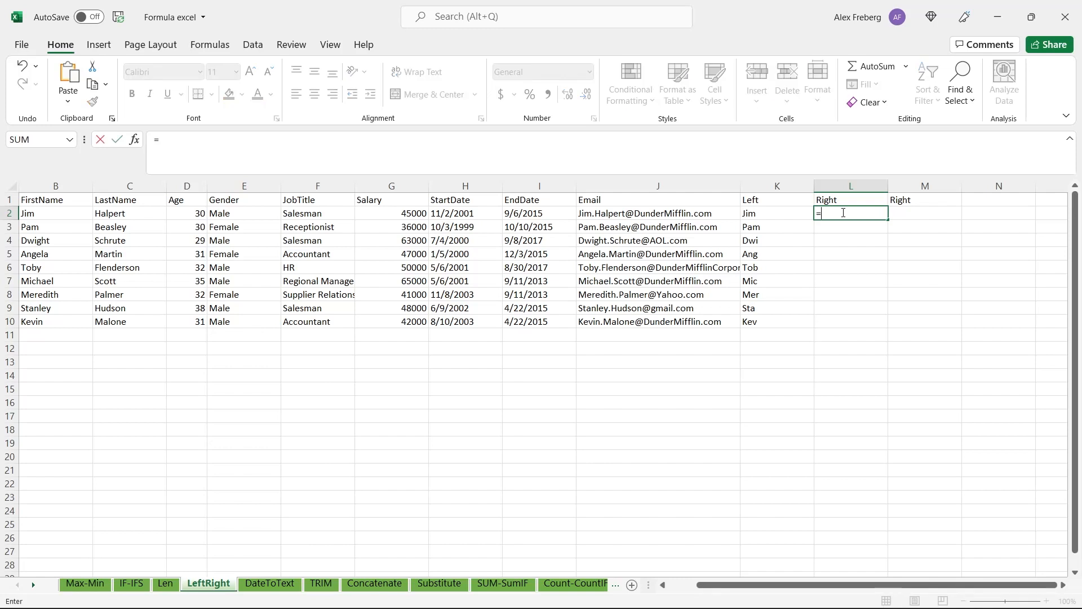
text(RIGHT()
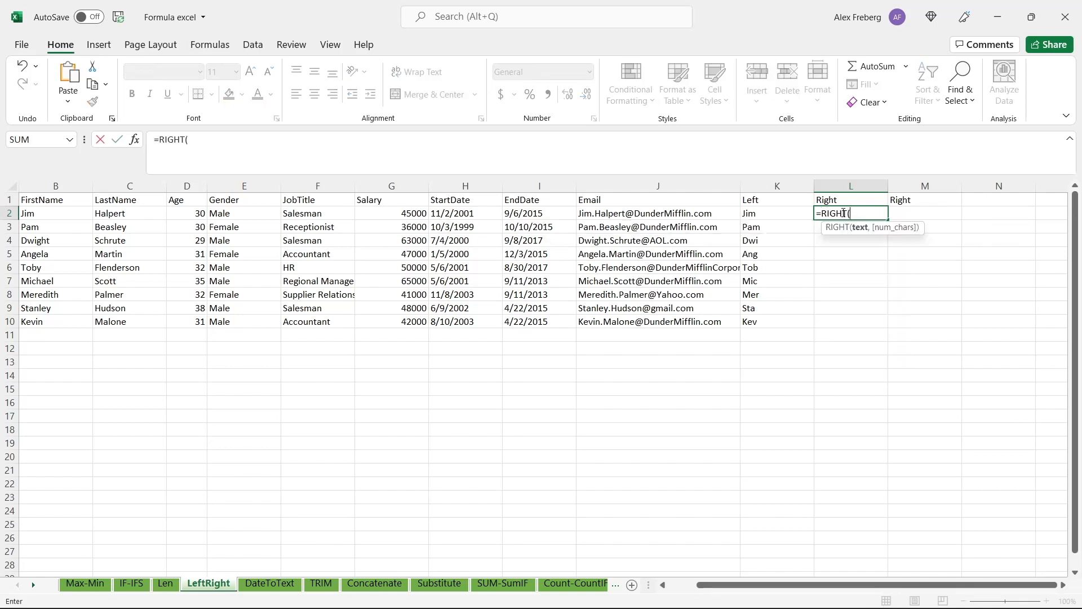
scroll(631, 291, left, 1)
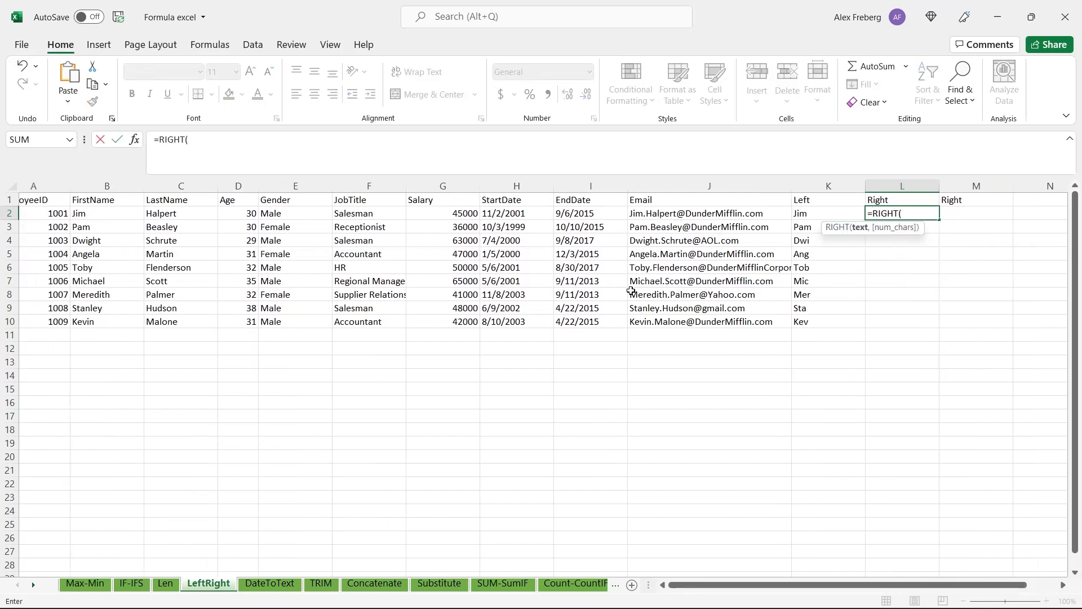
click(80, 211)
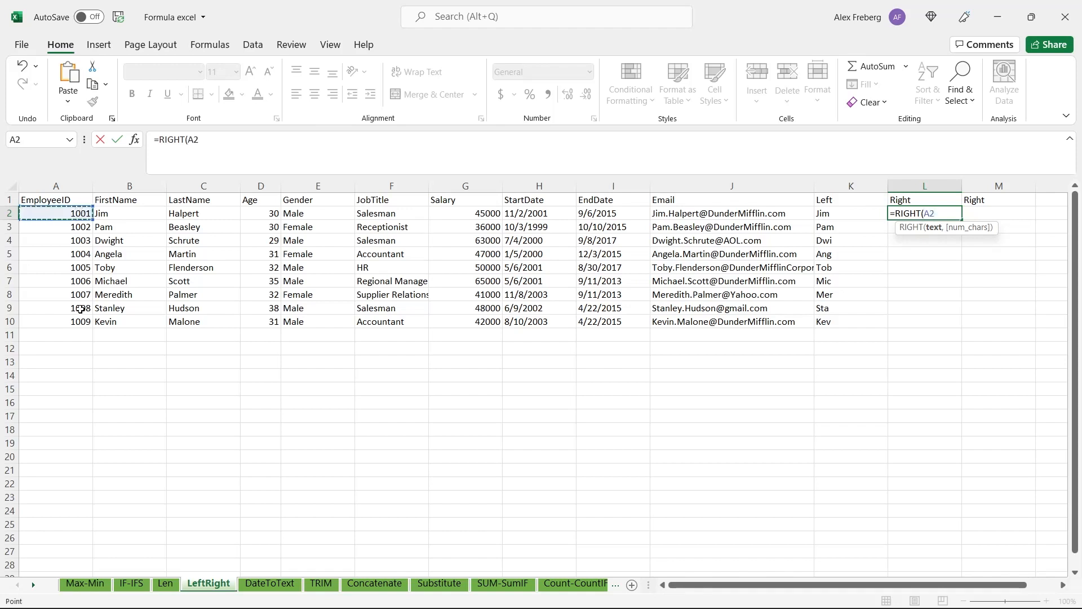
shift+click(79, 320)
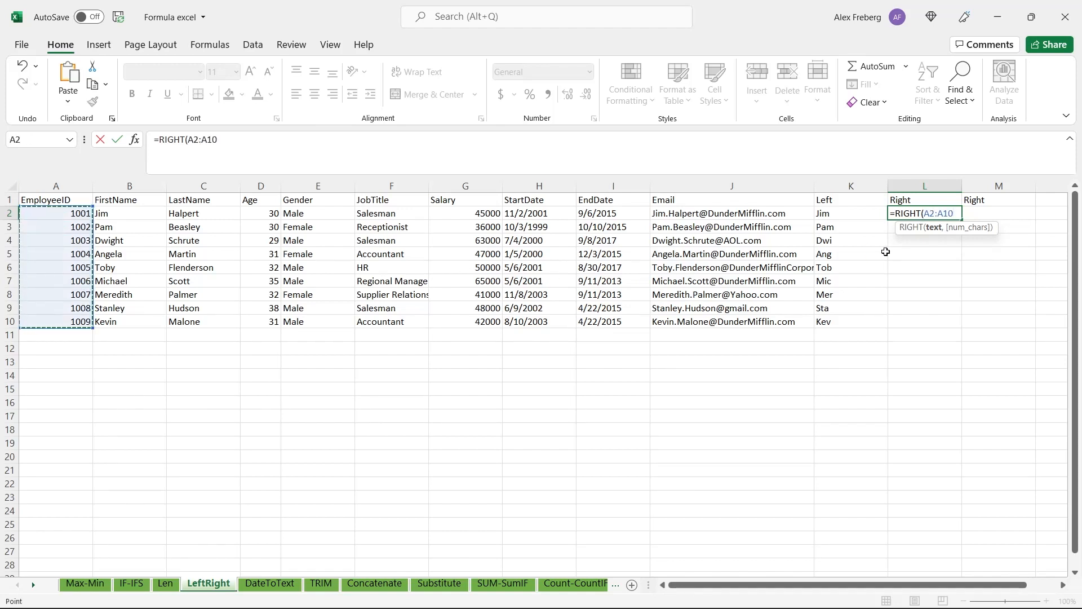
text(,1)
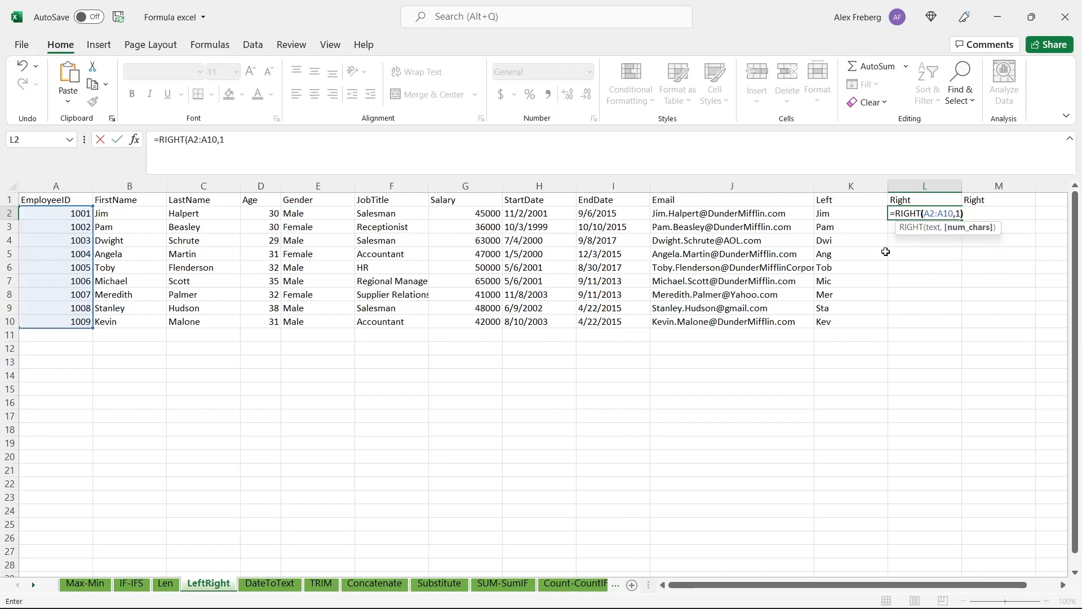
text())
key(Return)
Review the RIGHT formula in cell L2 and the EmployeeID range it references without changing it
click(940, 211)
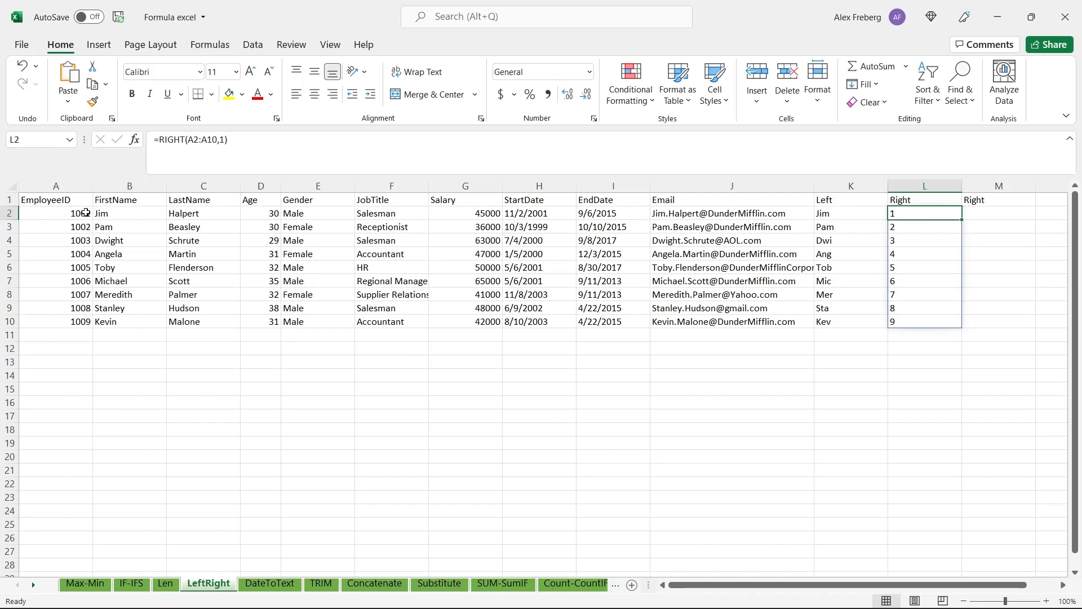
double_click(929, 214)
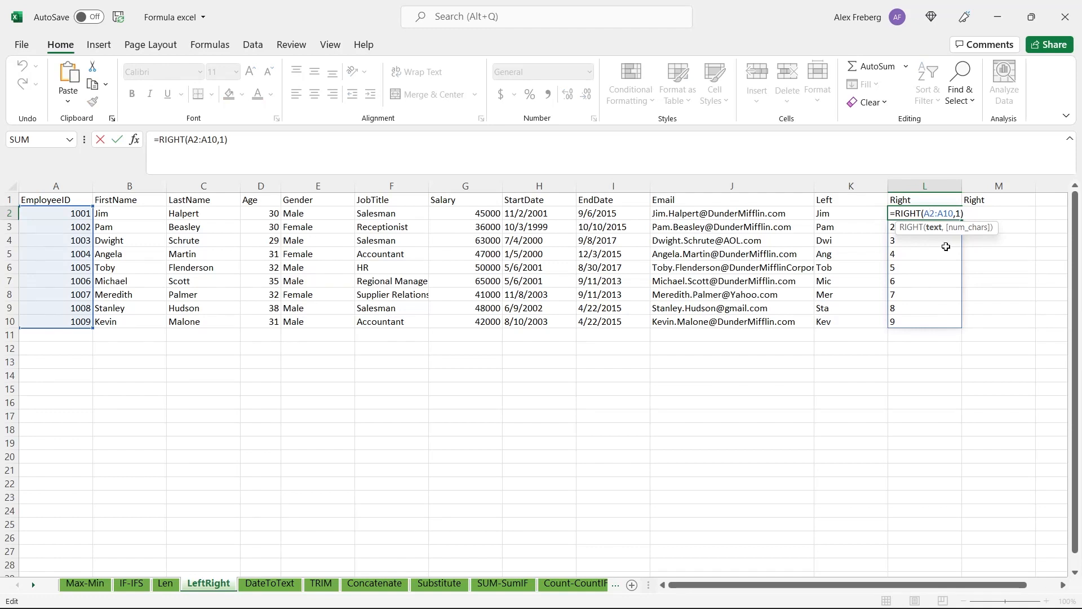
key(Escape)
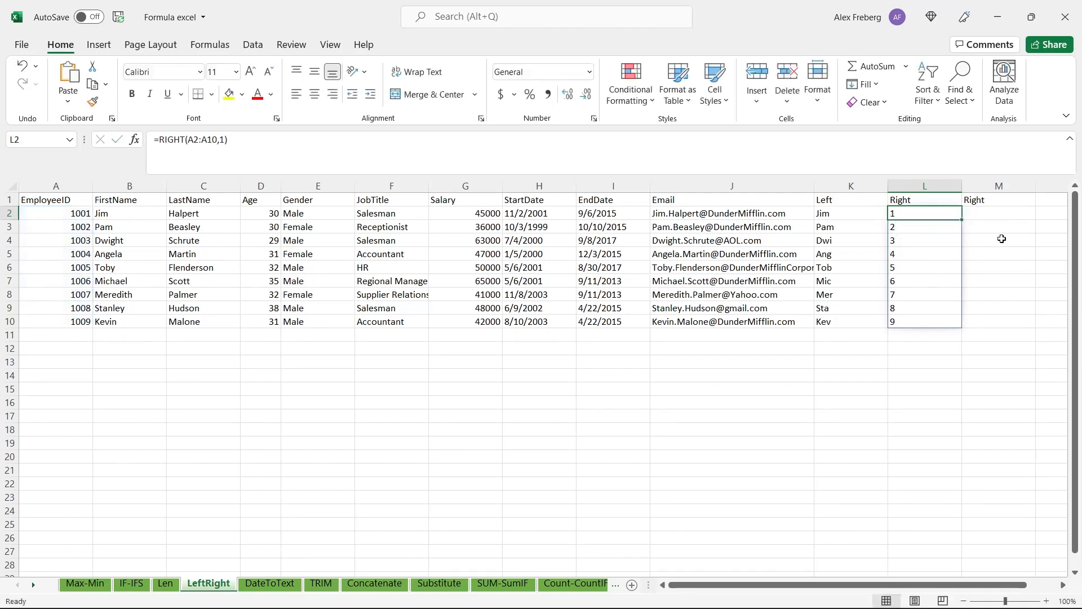
Enter =RIGHT(H2:H10, 4) in cell M2 to extract the year from each start date
double_click(1002, 213)
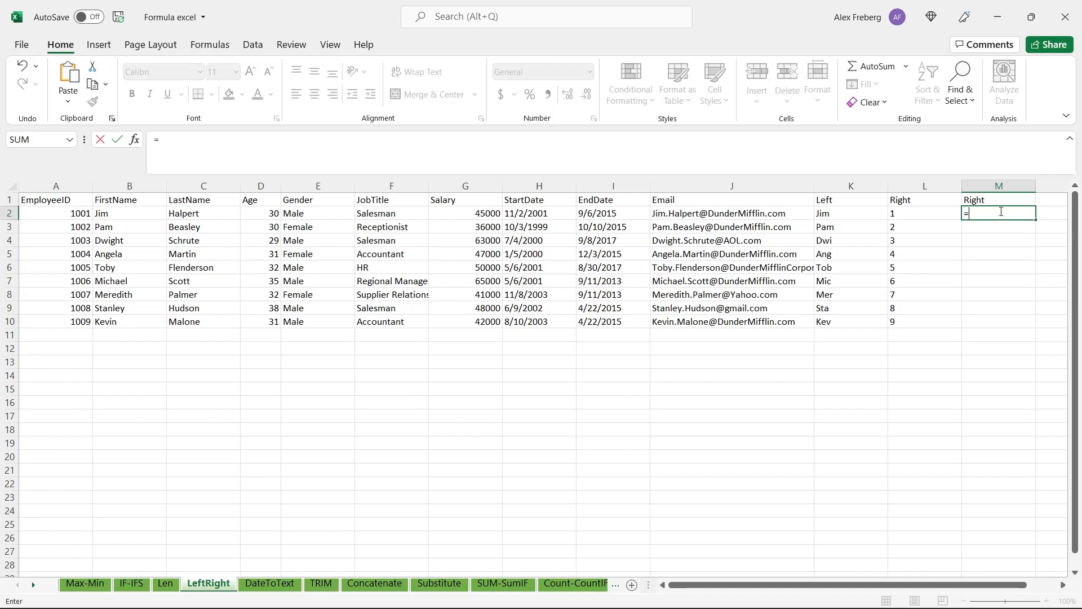
text(=RIGHT)
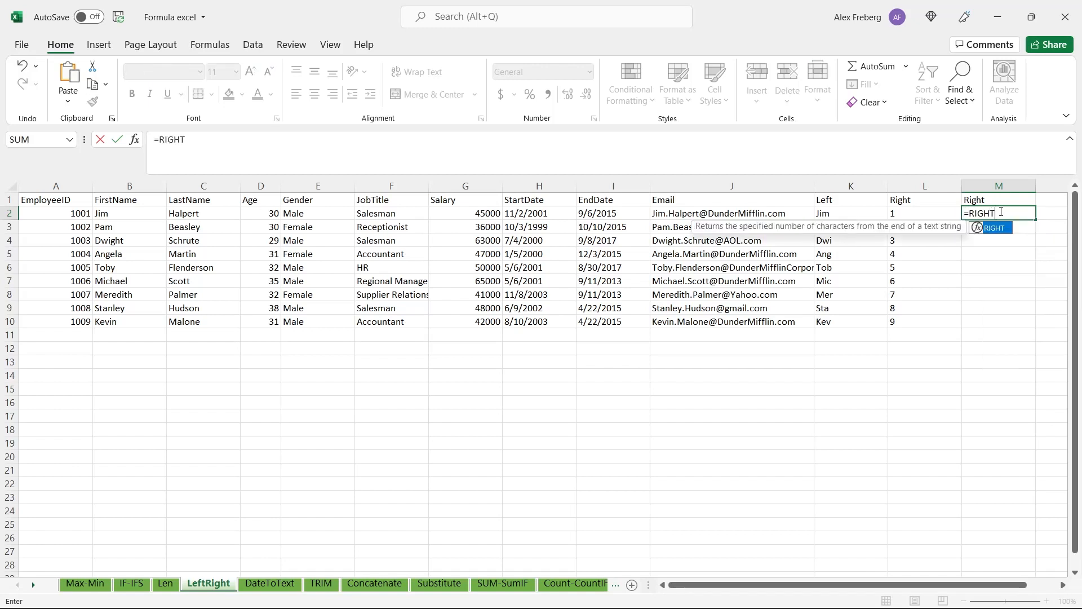
text(()
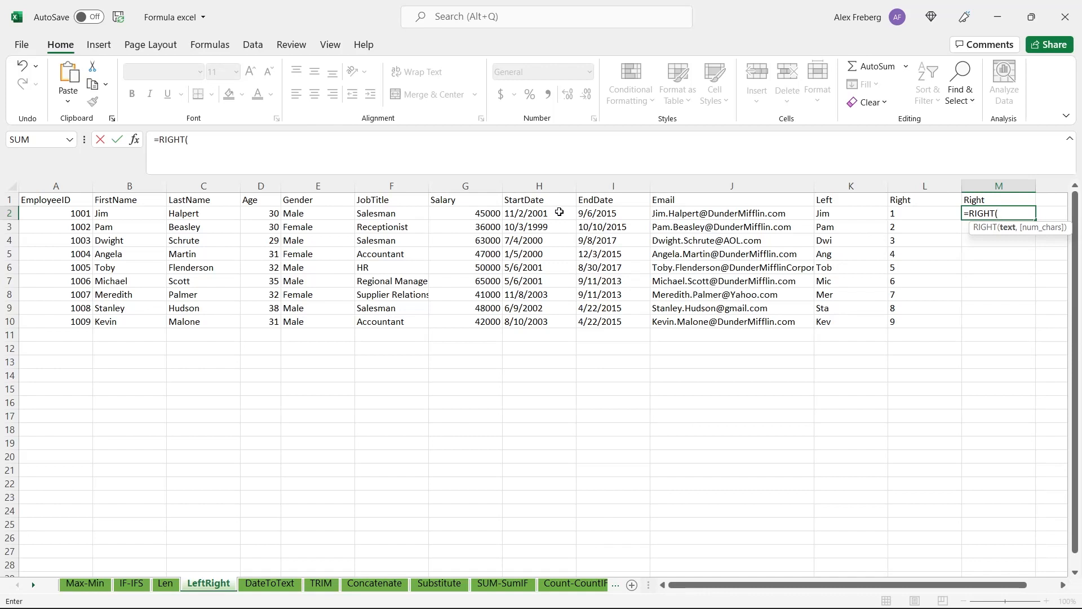
click(560, 212)
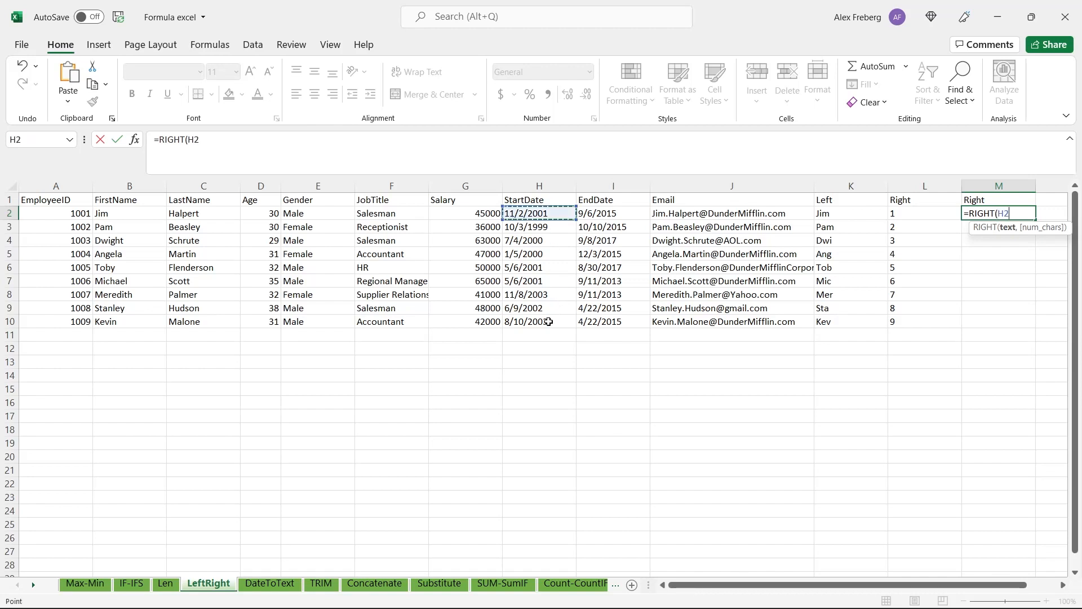
click(549, 322)
shift+click(552, 216)
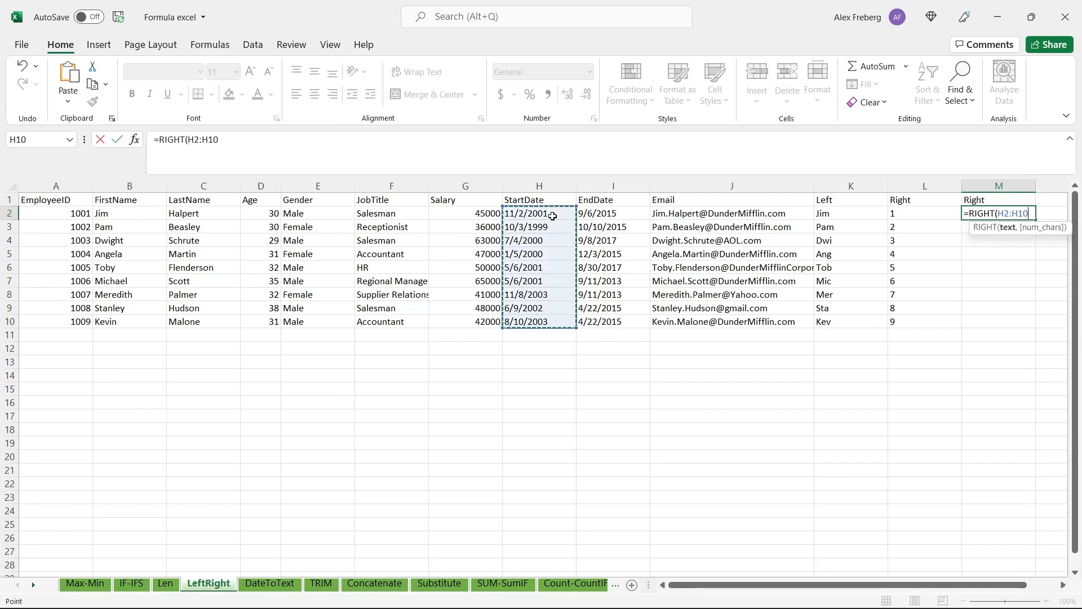
text(, 4)
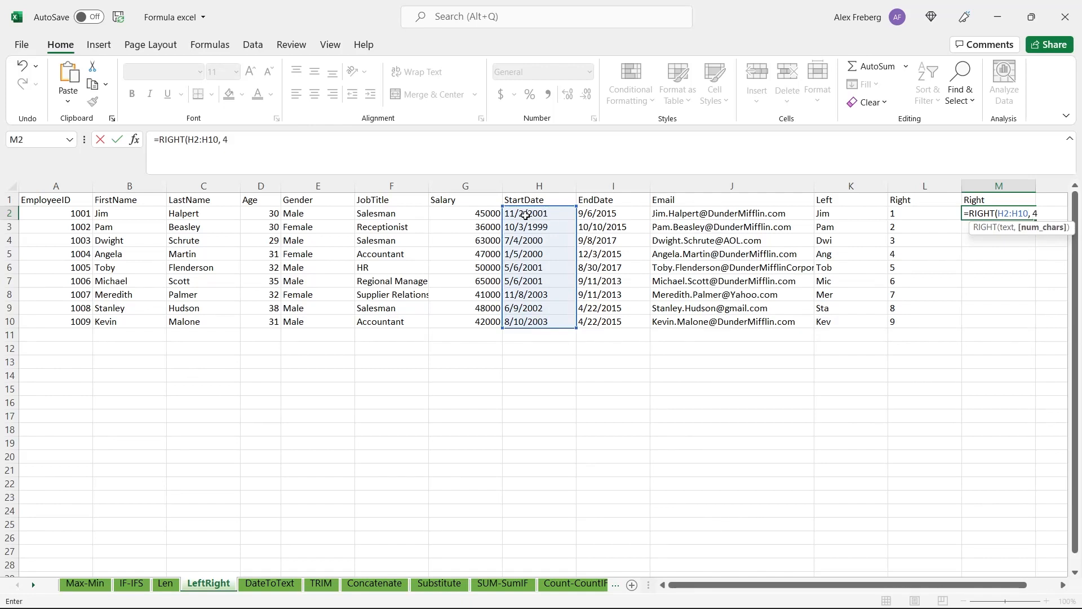
key(Return)
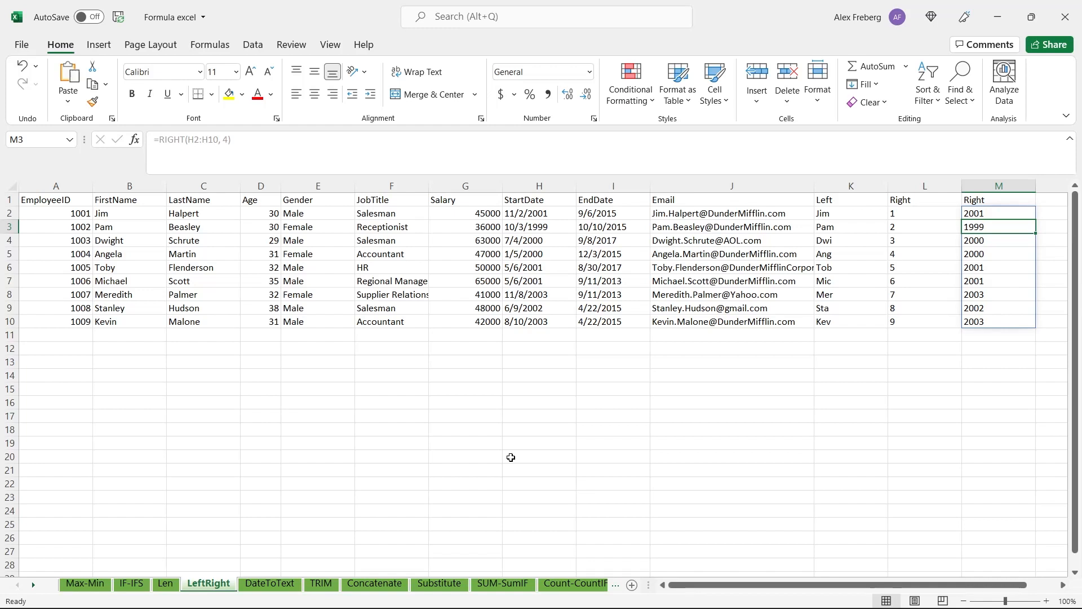
Compare the number format of the StartDate and EndDate cells on the DateToText and LeftRight sheets
click(271, 585)
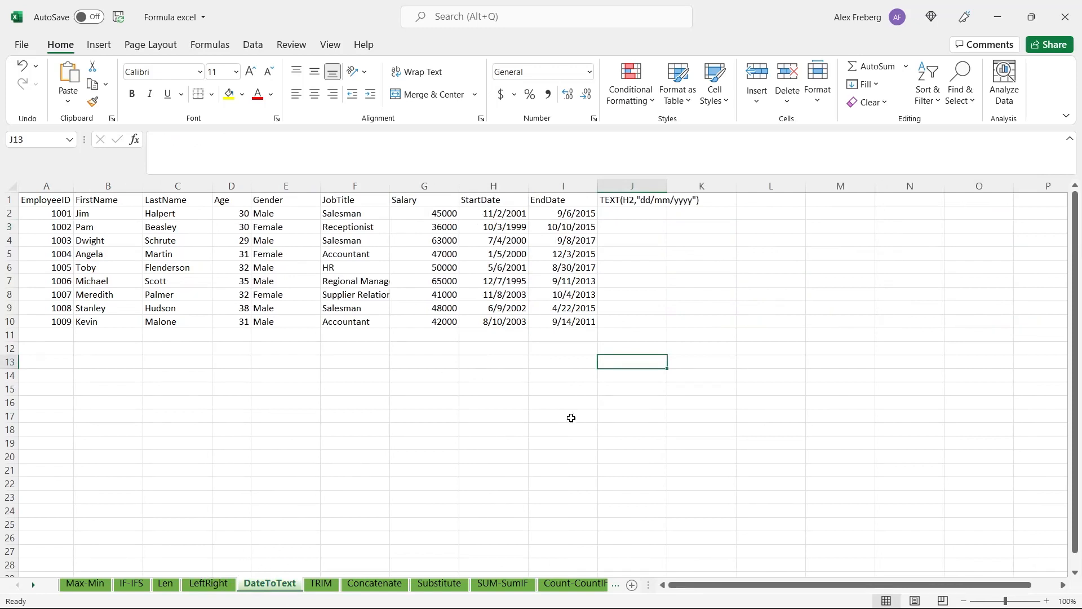
click(476, 264)
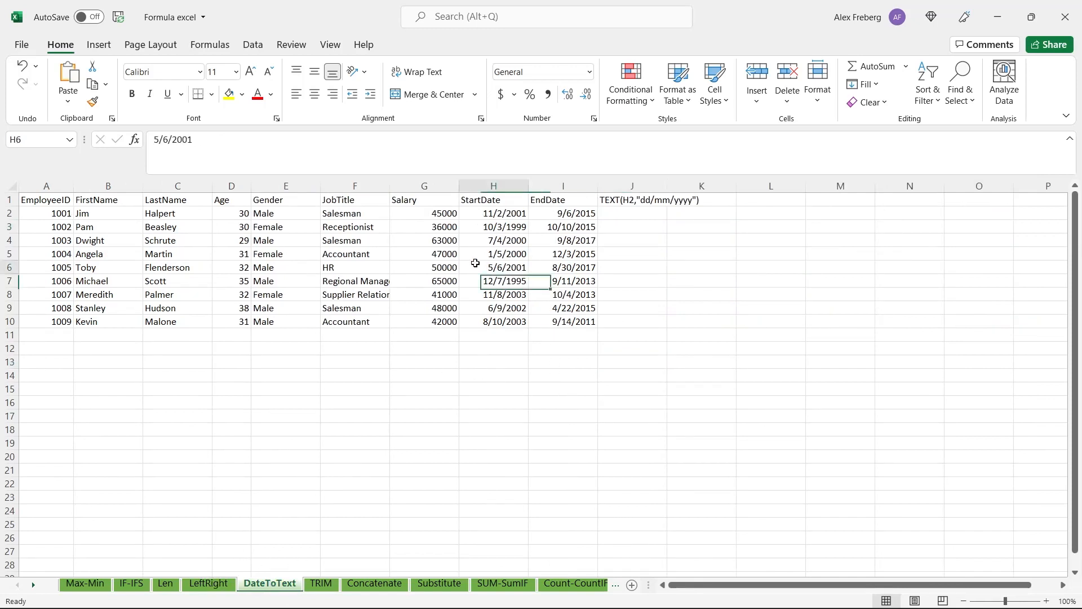
click(208, 584)
click(516, 256)
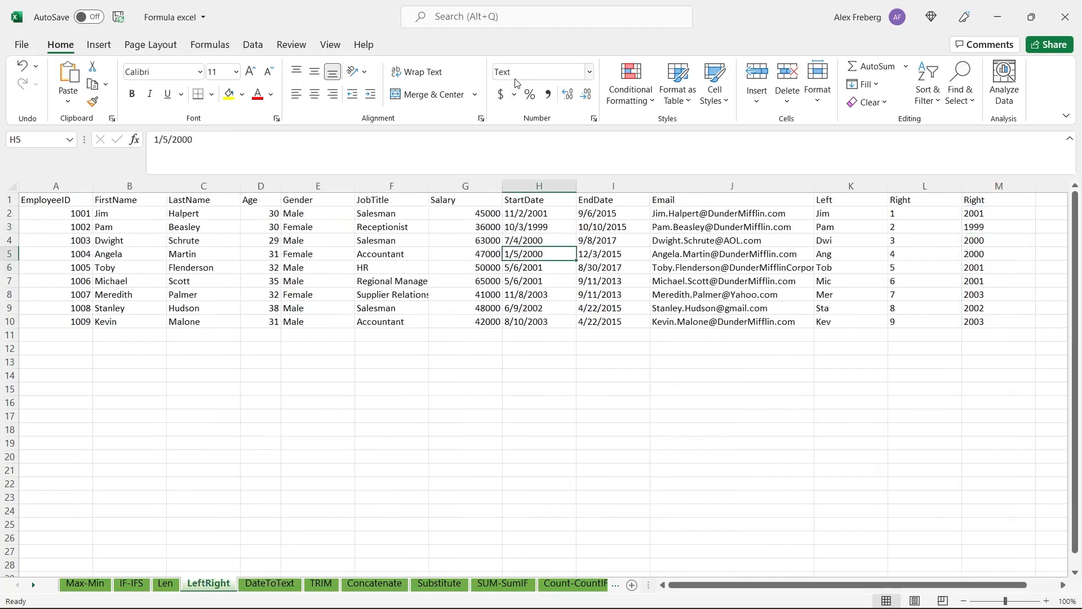
click(602, 250)
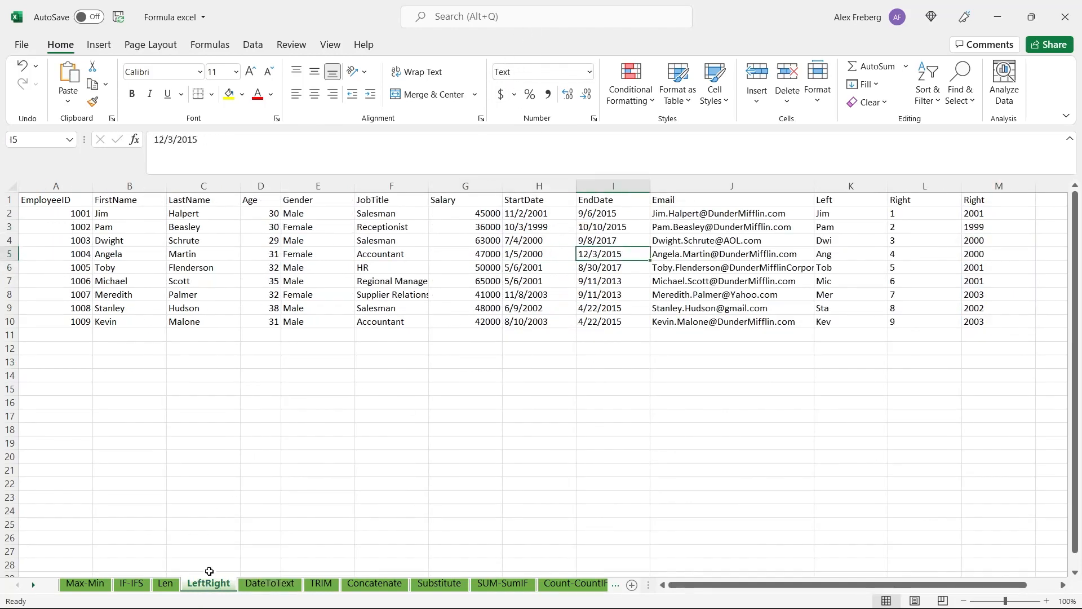
click(560, 242)
click(604, 239)
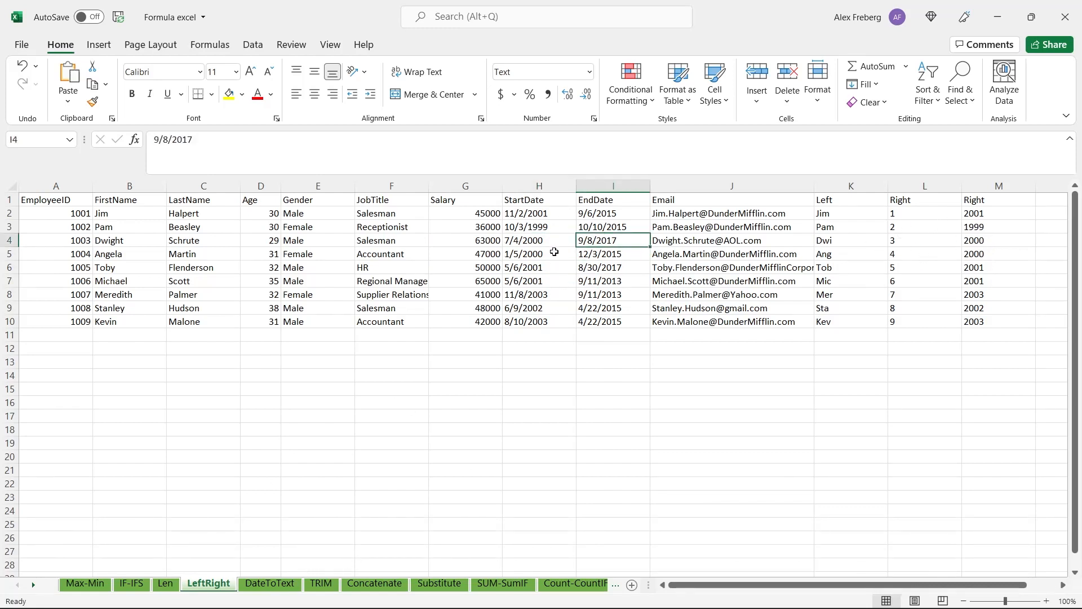
click(561, 249)
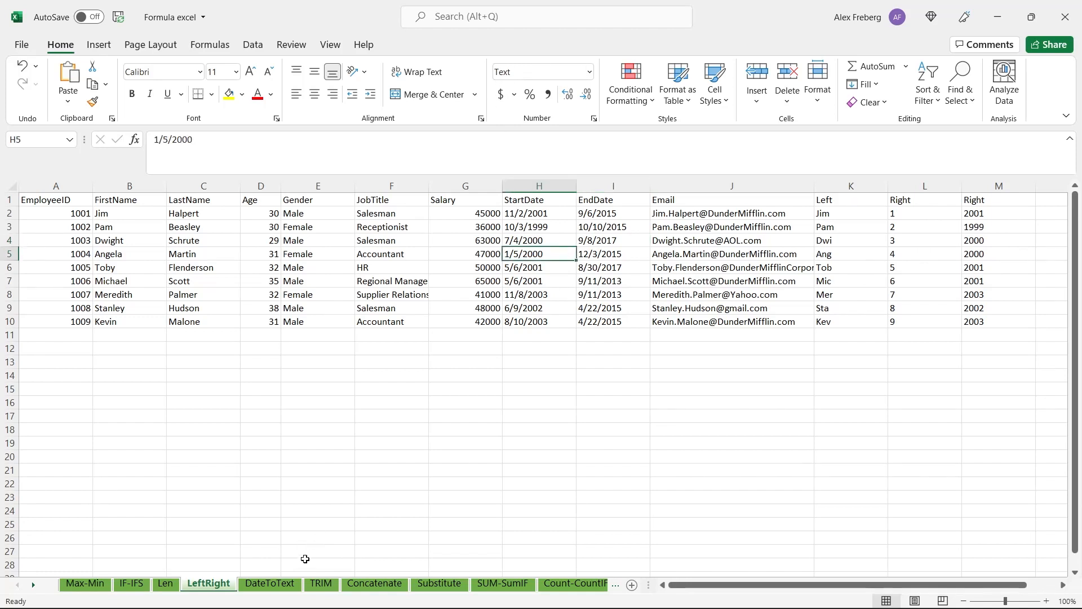
On the DateToText sheet, enter =RIGHT(I2:I10,4) in cell J2 to take the last four characters of each end date
click(284, 589)
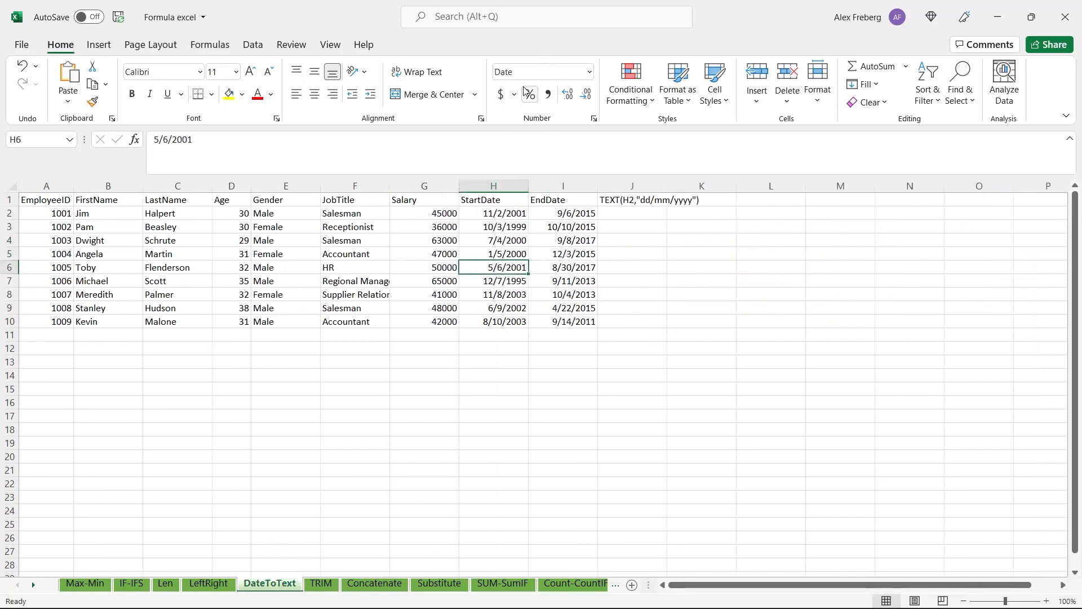
click(624, 217)
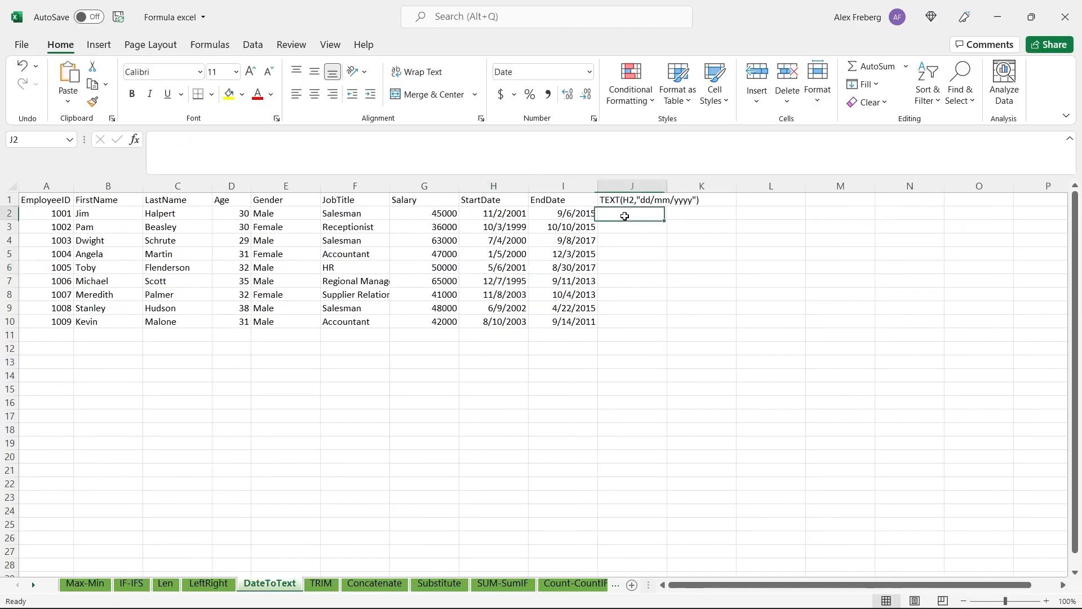
text(=RIGHT()
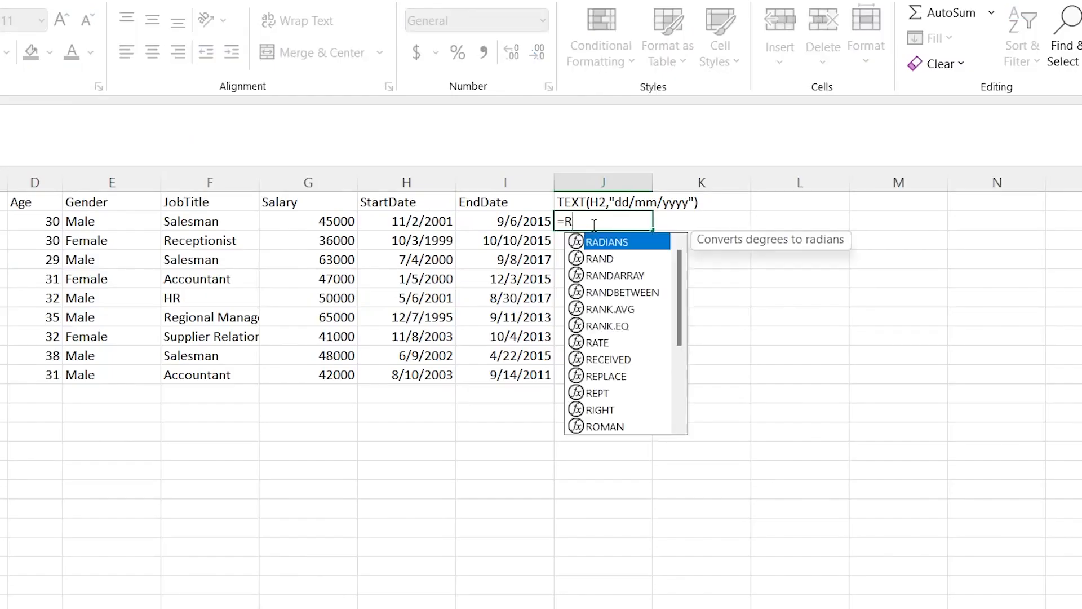
click(525, 224)
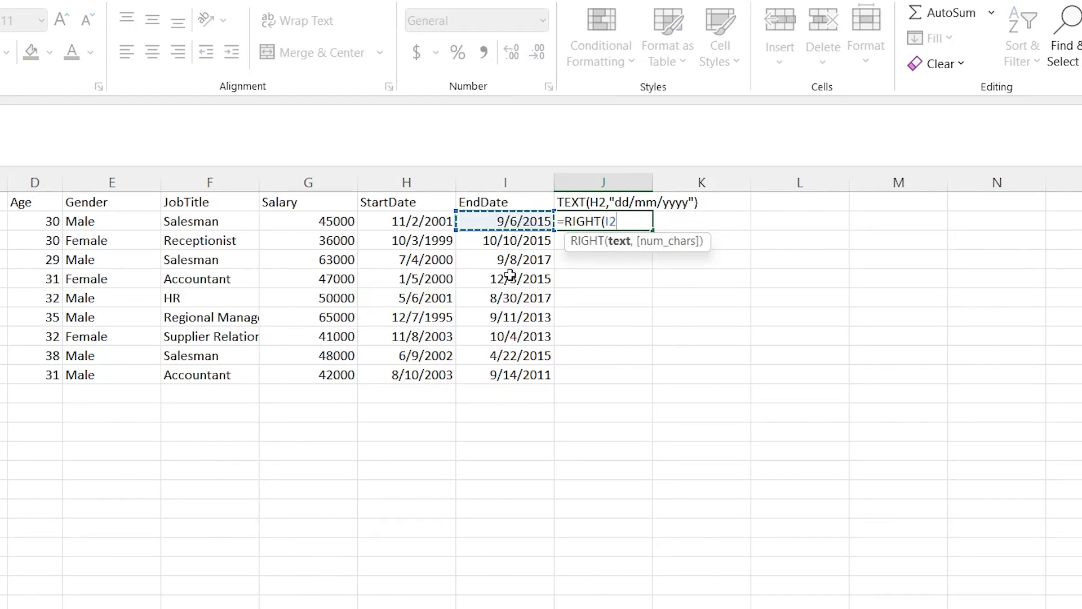
shift+click(507, 376)
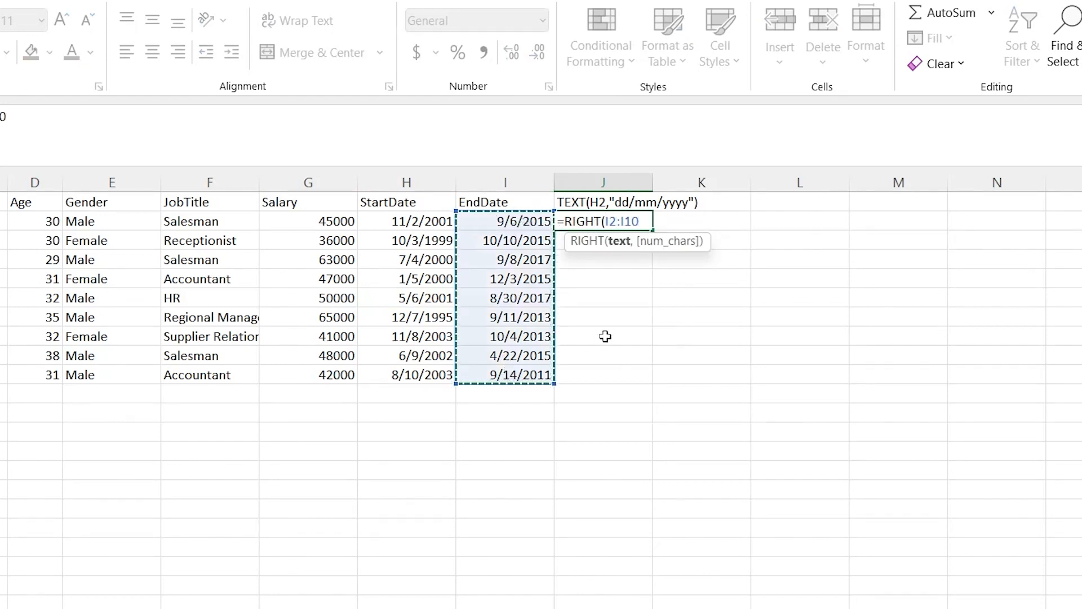
text(,4))
key(Return)
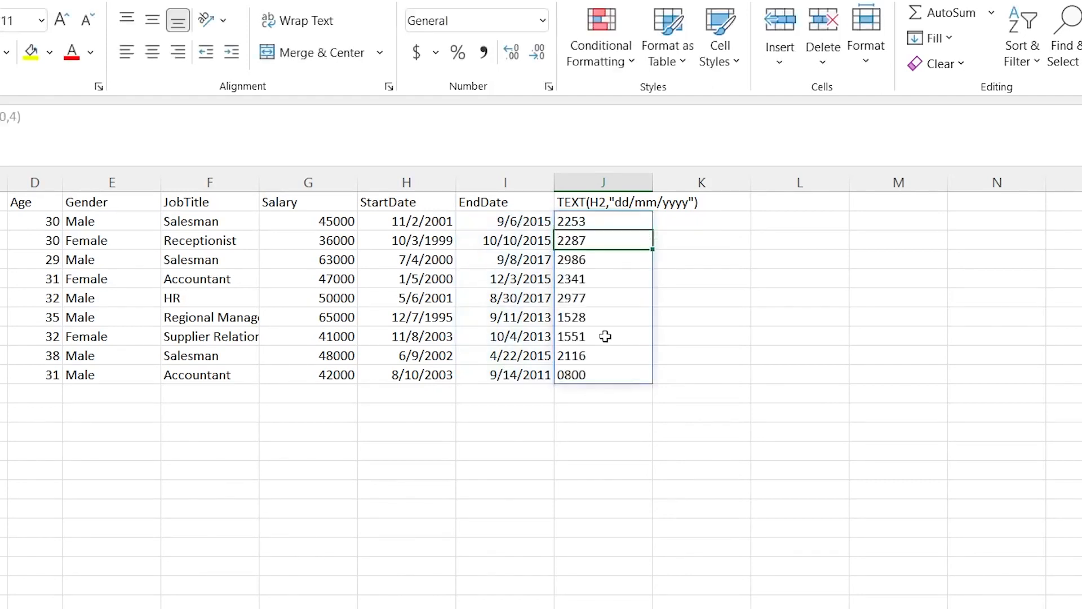
Set the number format of the StartDate and EndDate values in H2:I10 to General
click(534, 223)
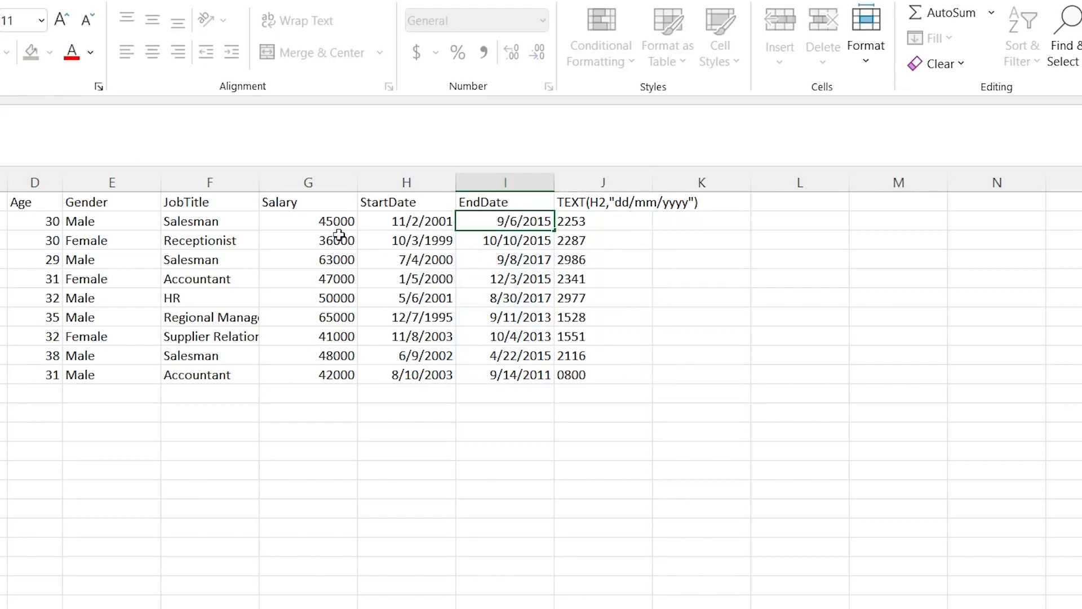
click(511, 277)
click(515, 239)
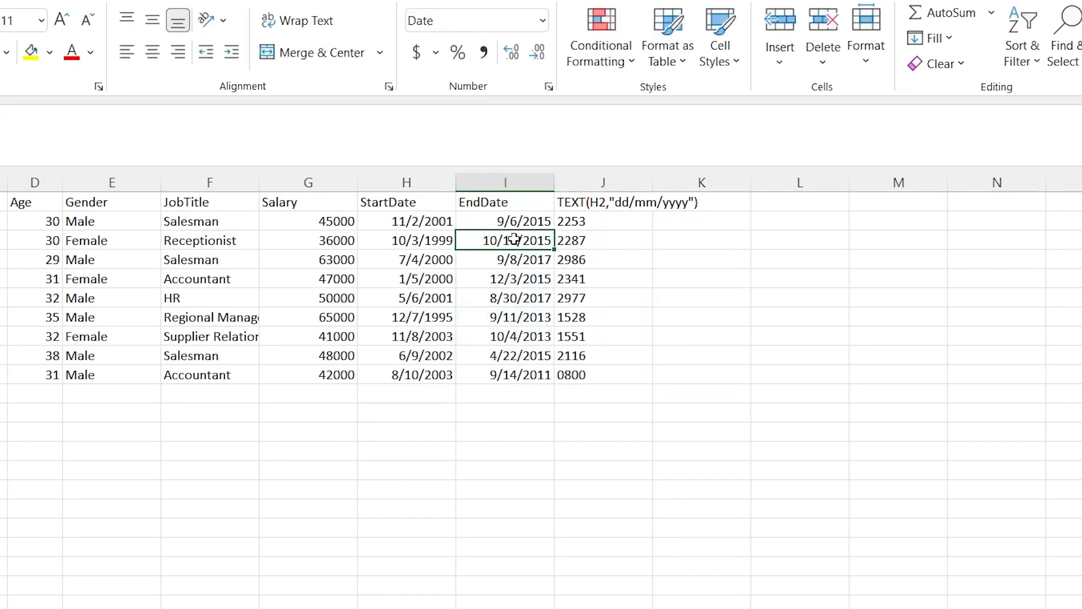
click(514, 223)
drag(412, 224, 491, 376)
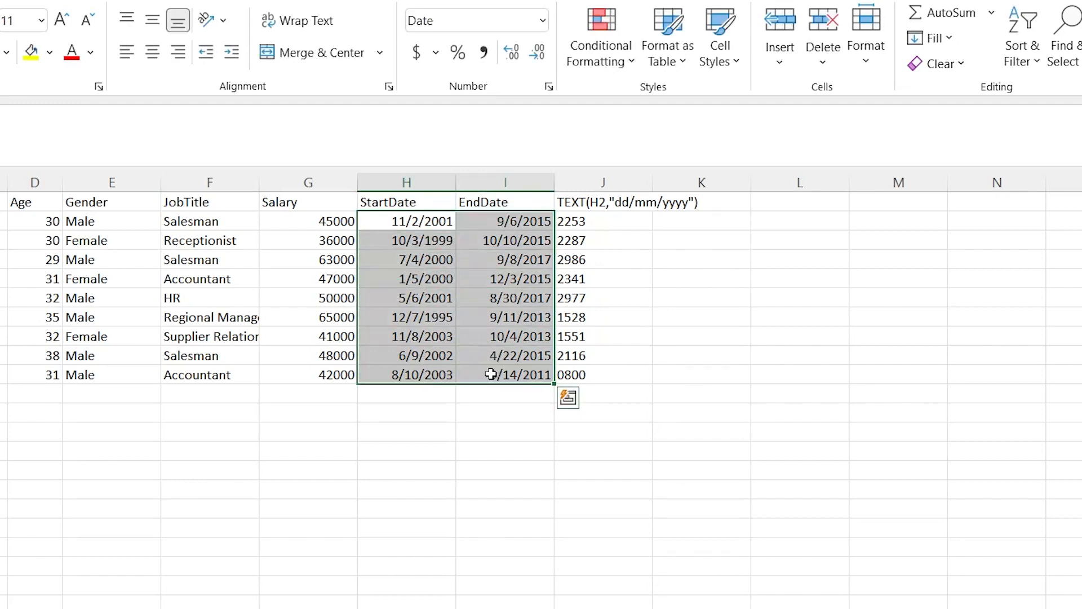
click(542, 21)
click(499, 53)
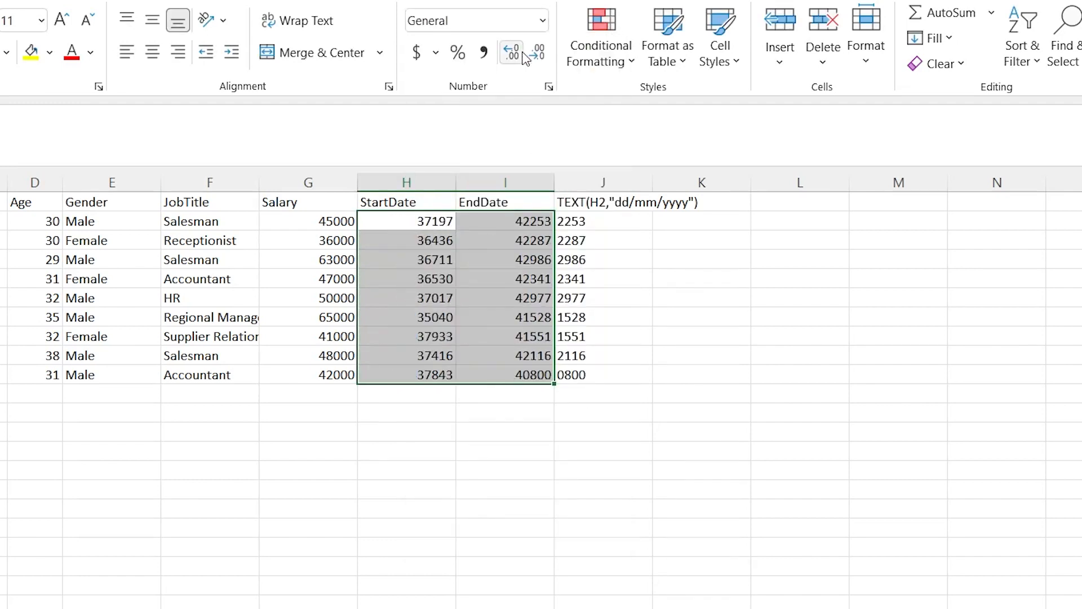
Compare the RIGHT result in J2 with the last four digits of the unformatted EndDate value in I2
click(601, 225)
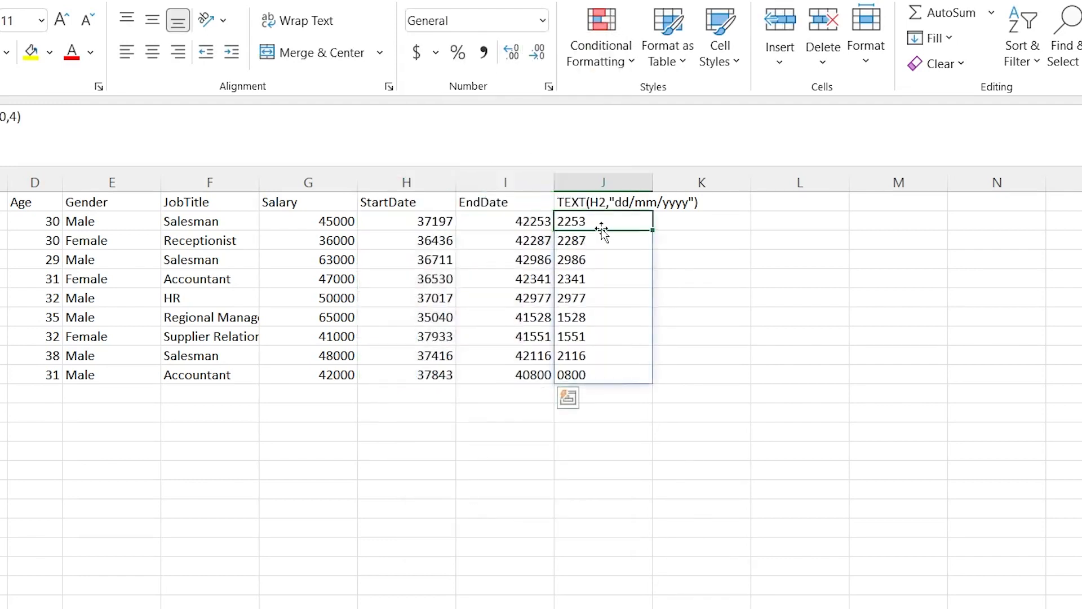
click(522, 222)
double_click(521, 222)
drag(507, 223, 463, 225)
click(496, 242)
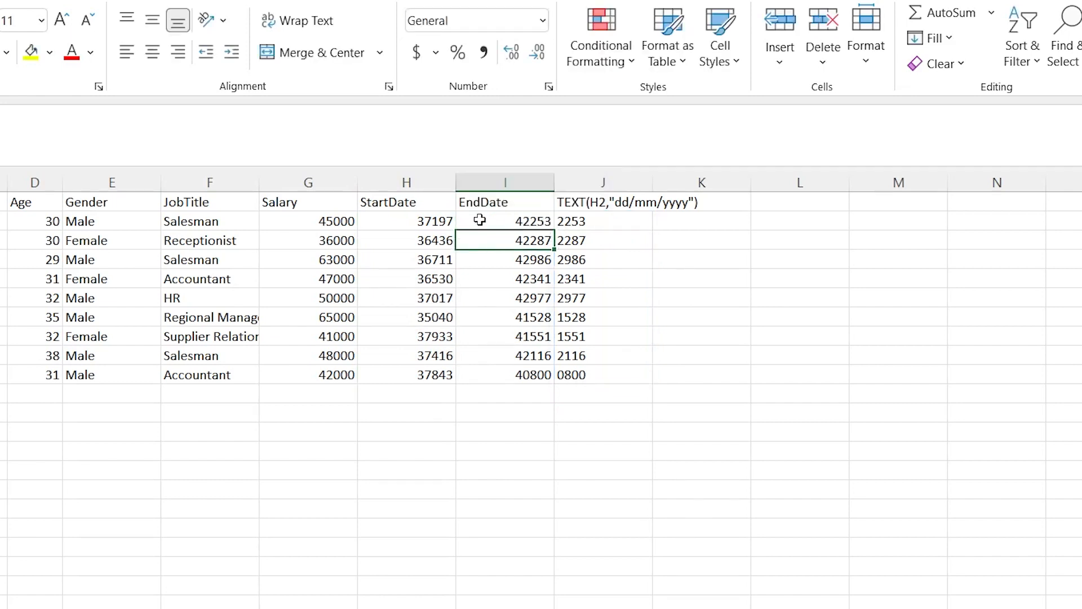
key(Up)
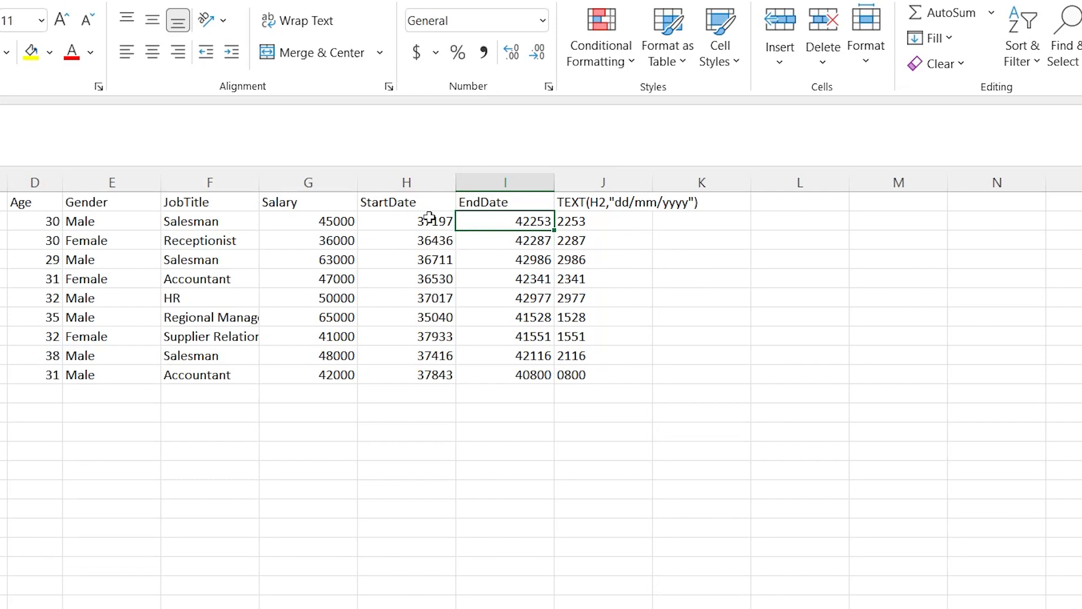
Undo the General number format on the StartDate and EndDate cells, then reselect cell J2
key(ctrl+z)
click(673, 253)
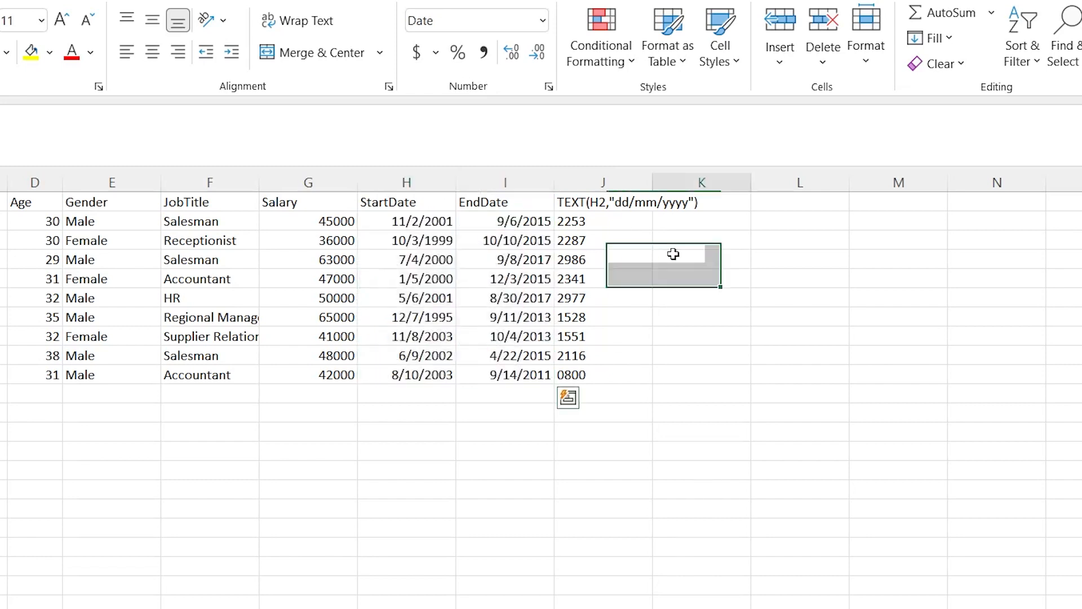
click(608, 222)
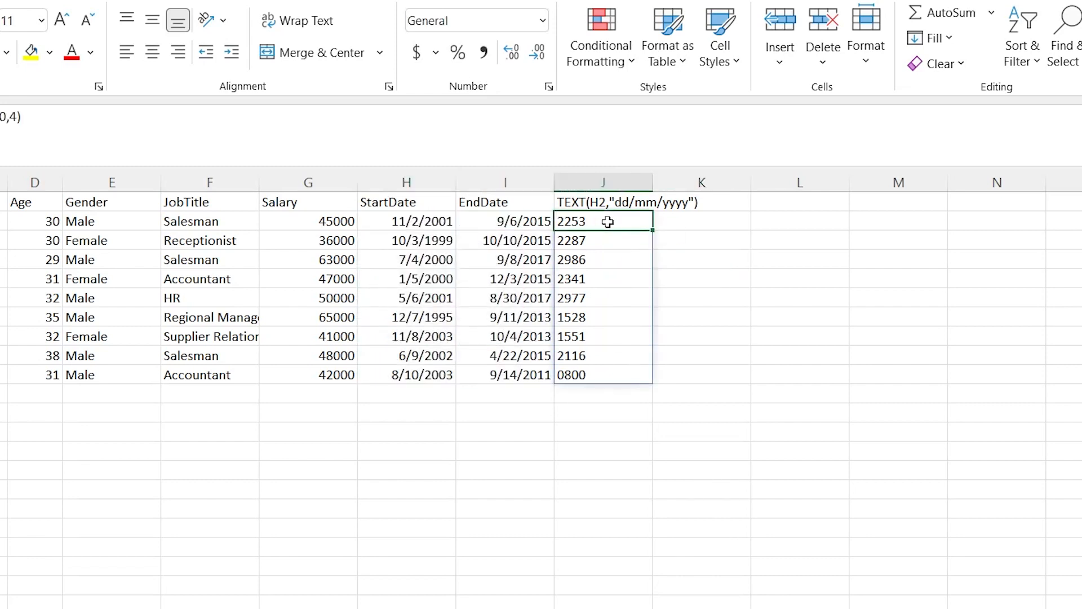
Enter the date 11/2/2001 in the empty cell H12 and check its number format
click(402, 410)
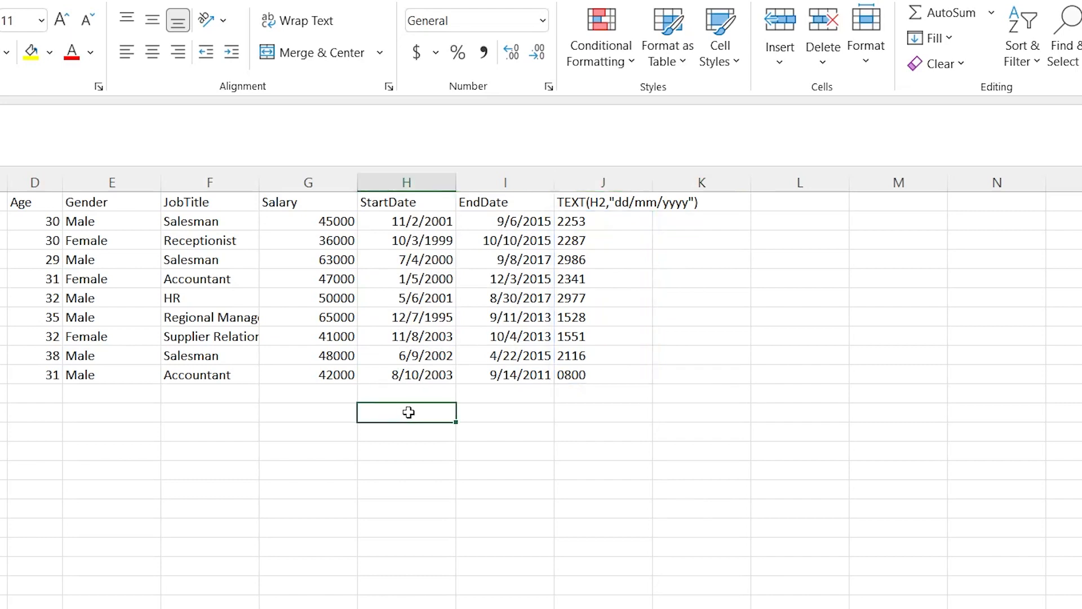
double_click(411, 413)
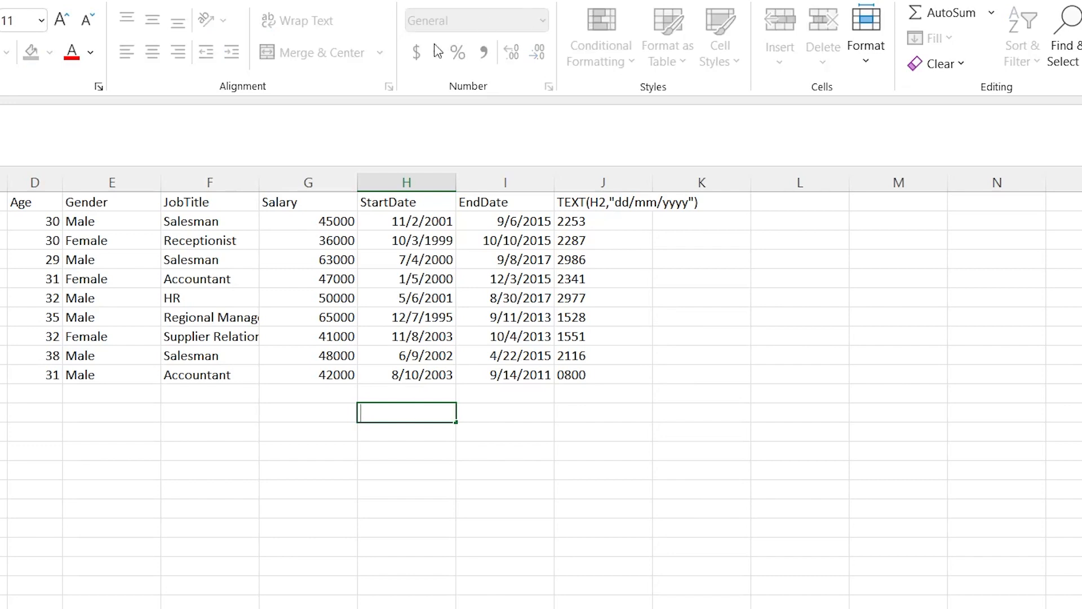
text(11/2/2001)
key(Return)
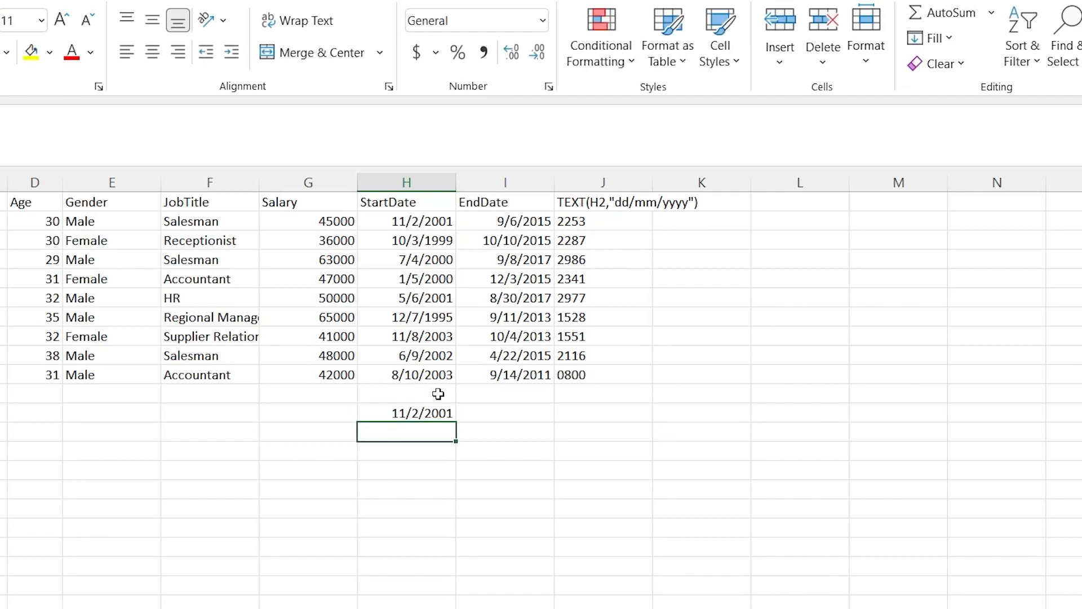
click(427, 417)
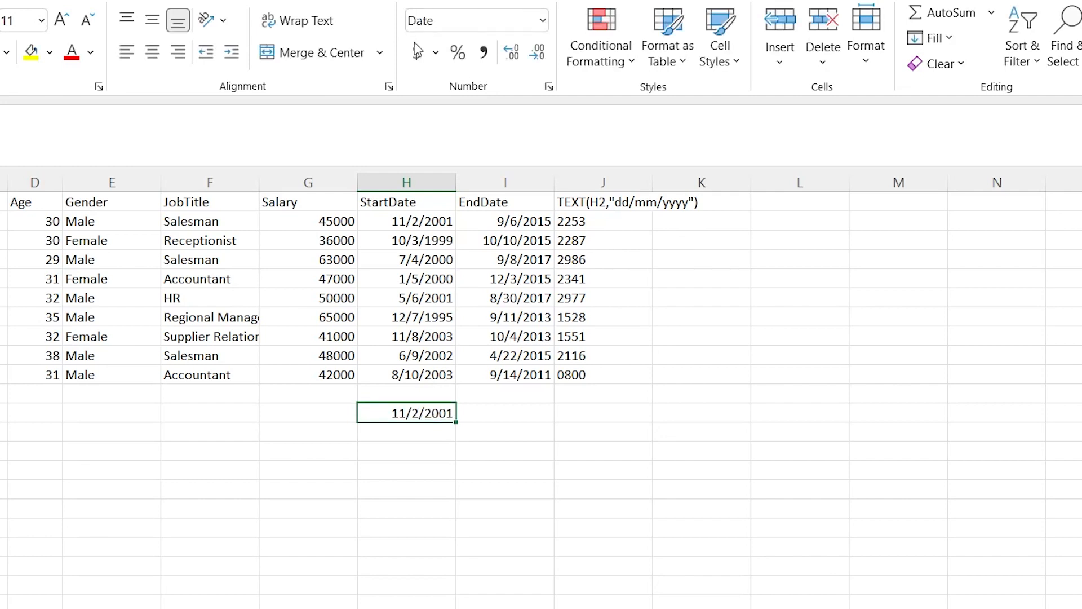
Set the number format of the empty cell H13 to Text
click(429, 433)
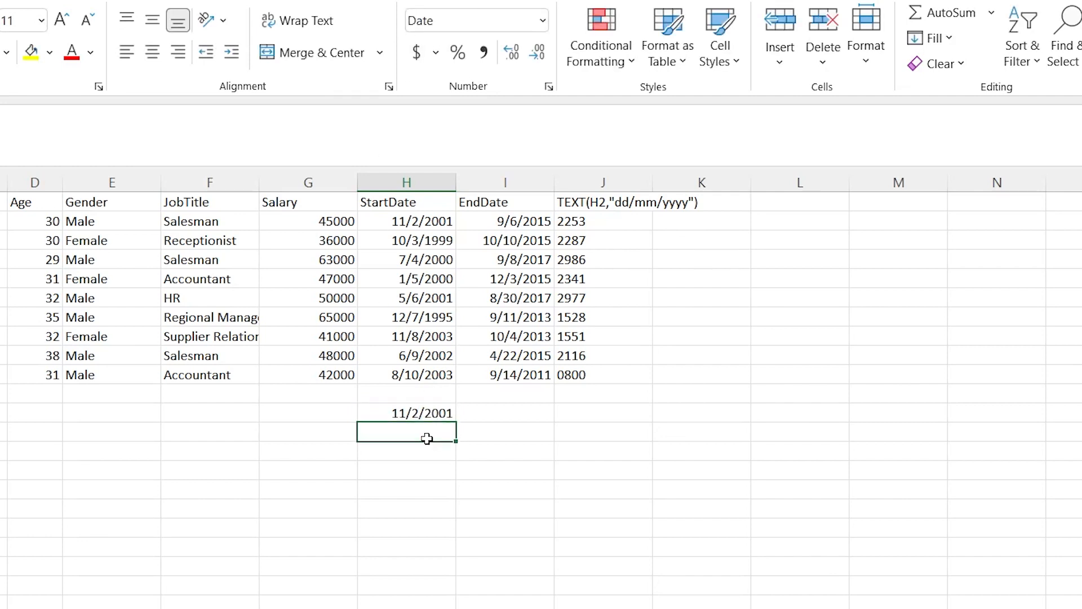
click(543, 20)
scroll(499, 273, down, 1)
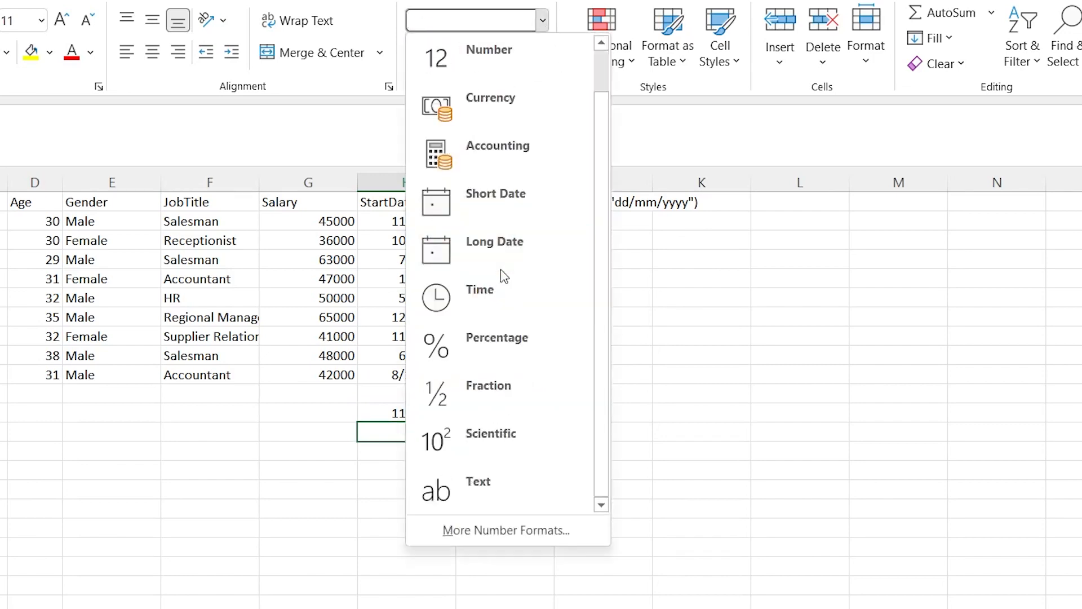
click(497, 509)
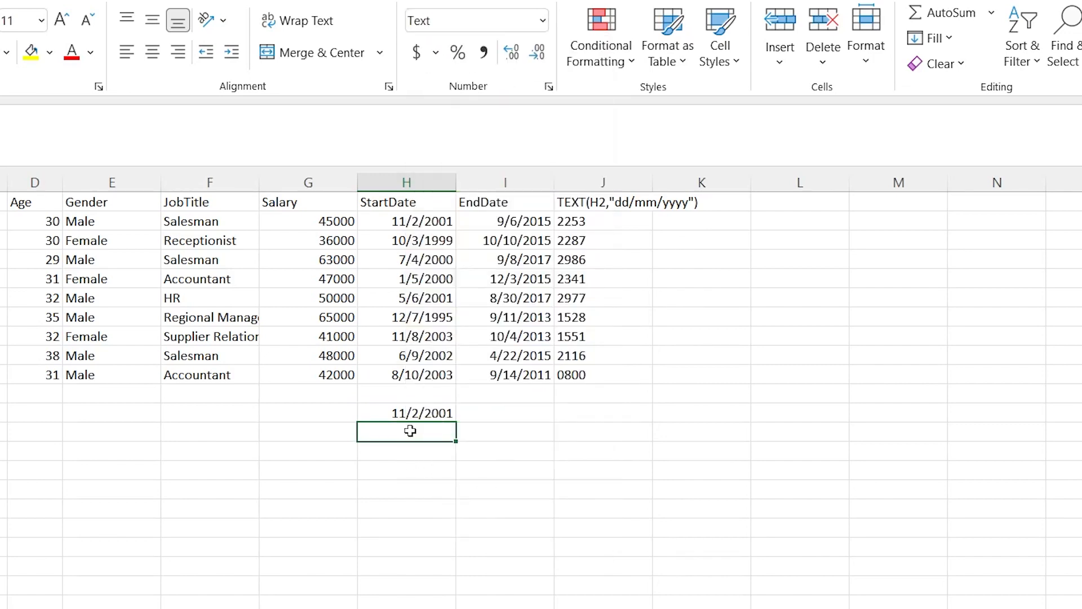
Enter the date 11/2/2001 in the Text-formatted cell H13 and compare its number format with that of H12
text(11/2/)
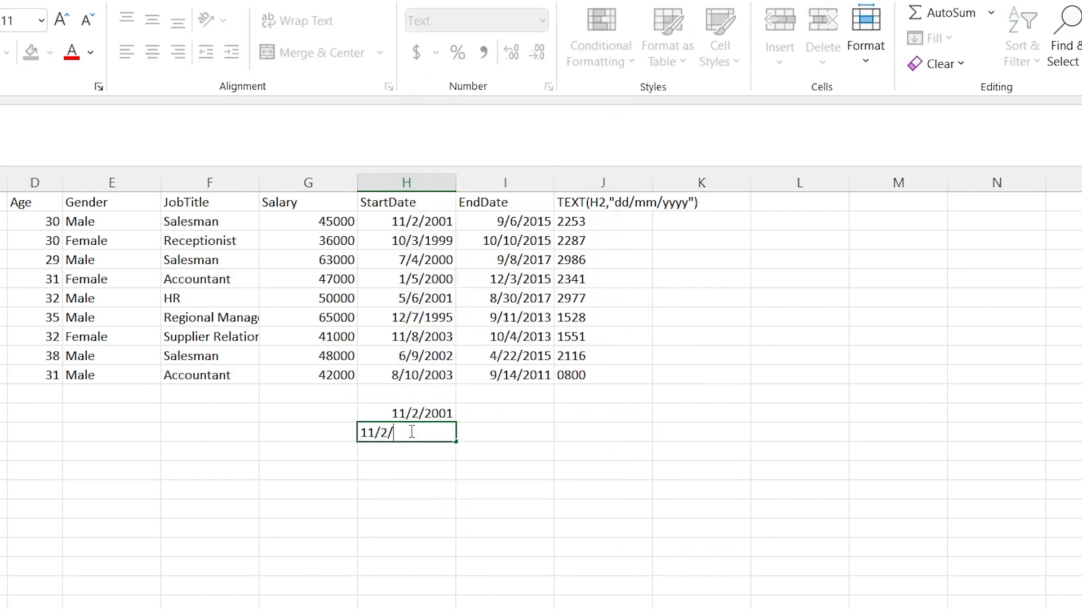
text(2001)
key(Return)
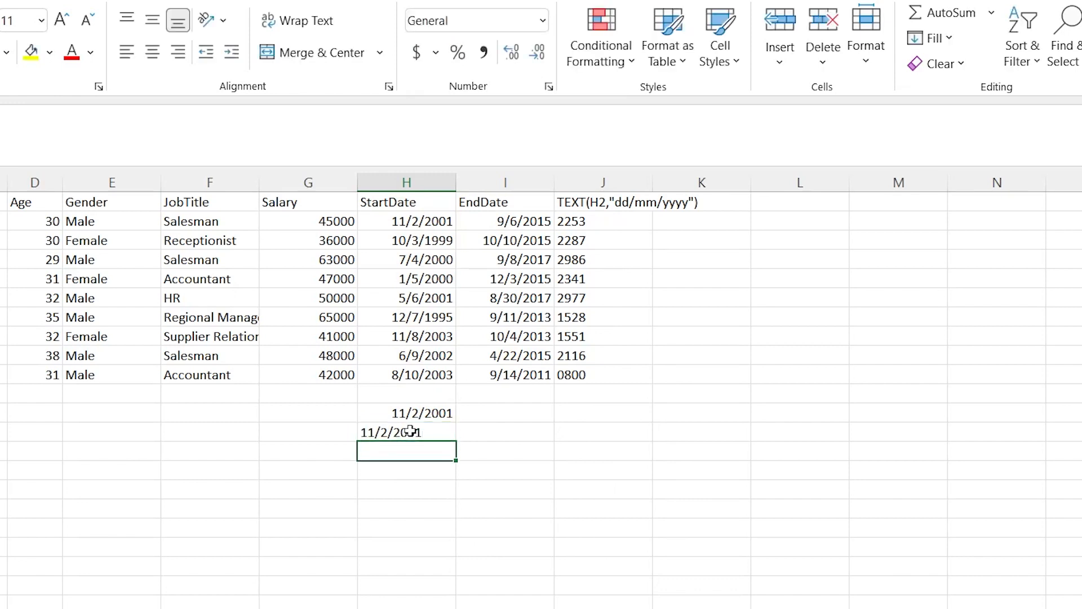
click(411, 432)
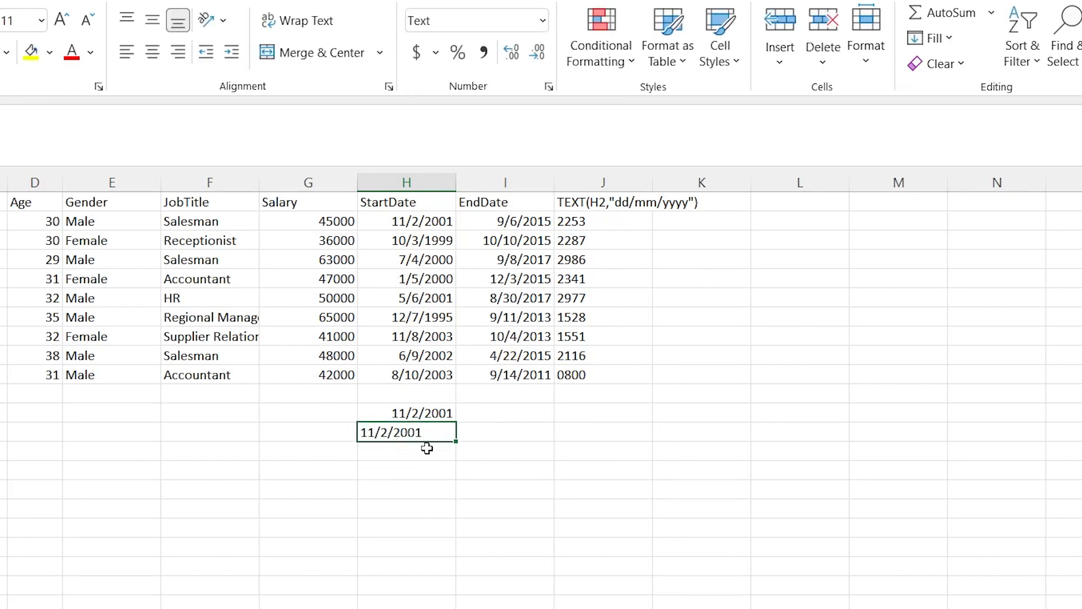
drag(397, 414, 398, 430)
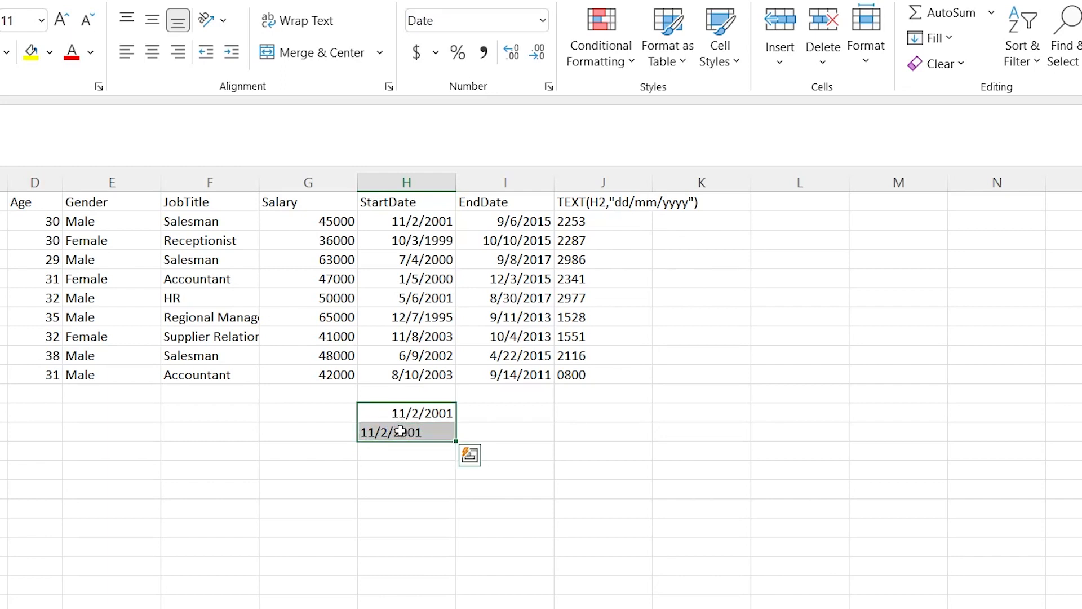
click(403, 414)
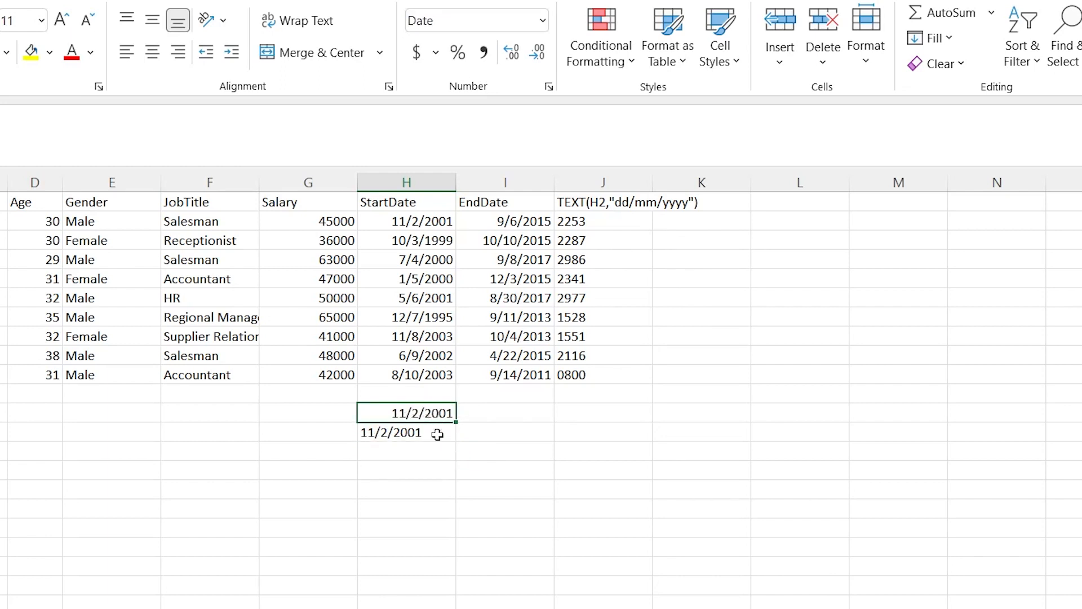
click(398, 435)
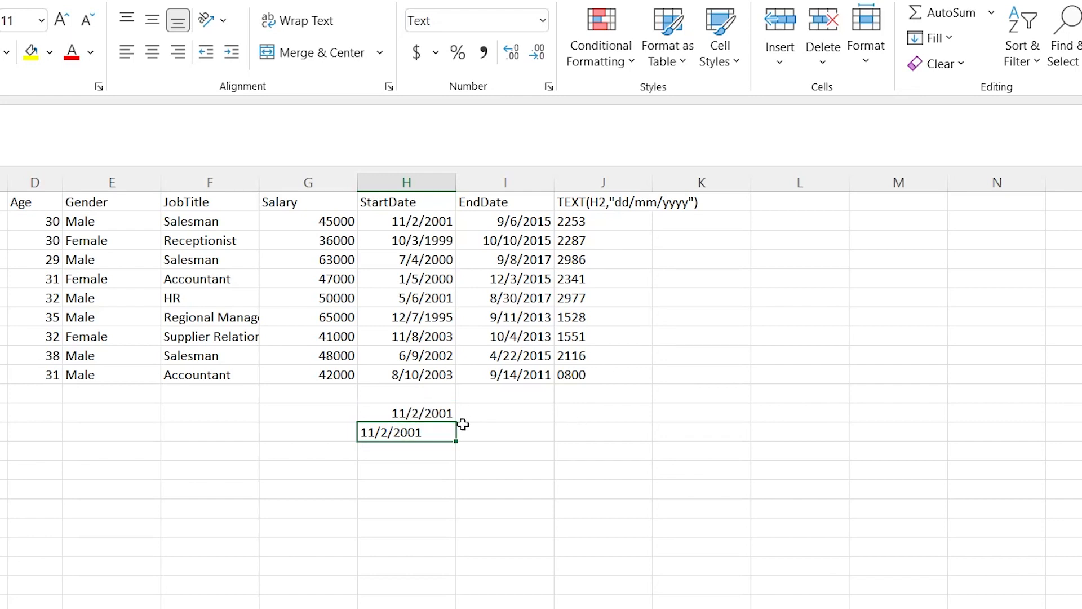
Delete the sample dates from cells H12 and H13
drag(439, 409, 433, 454)
key(BackSpace)
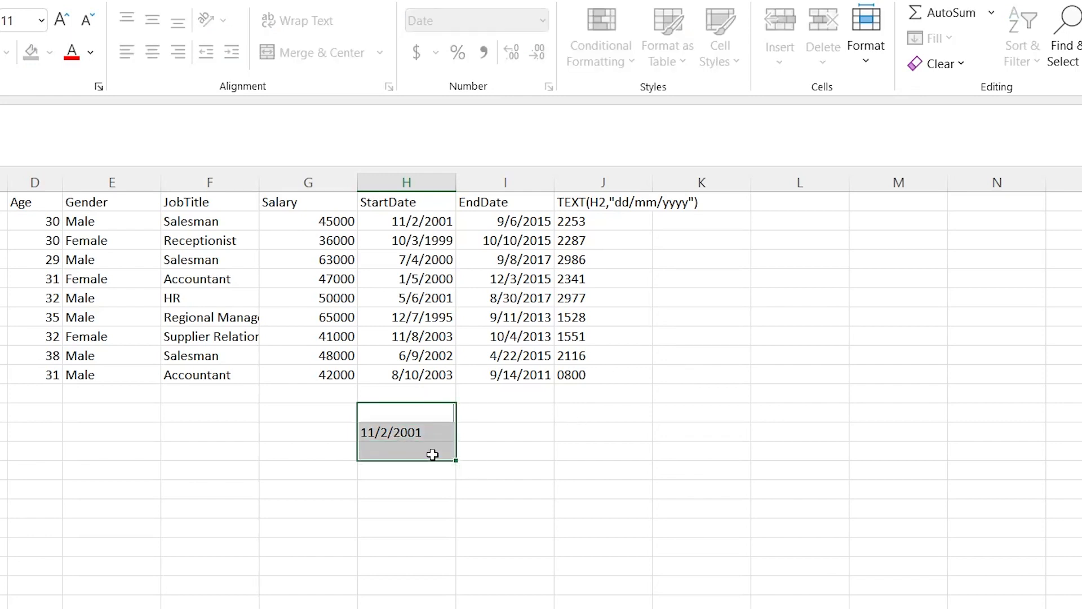
click(424, 435)
key(Delete)
click(494, 432)
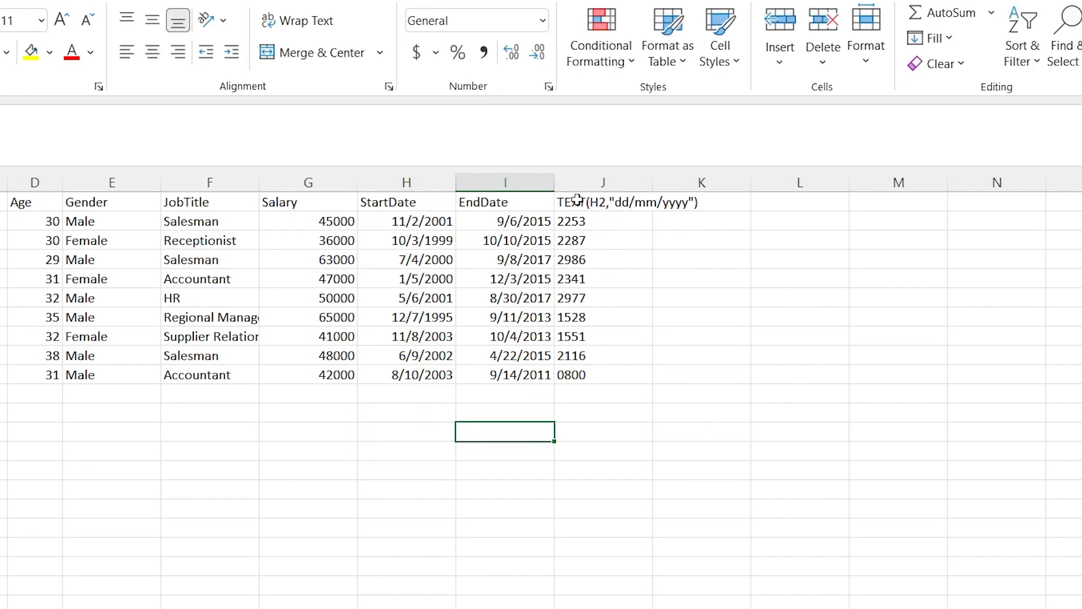
Clear the RIGHT formula in J2 along with its results down column J
click(610, 221)
key(ctrl+shift+Down)
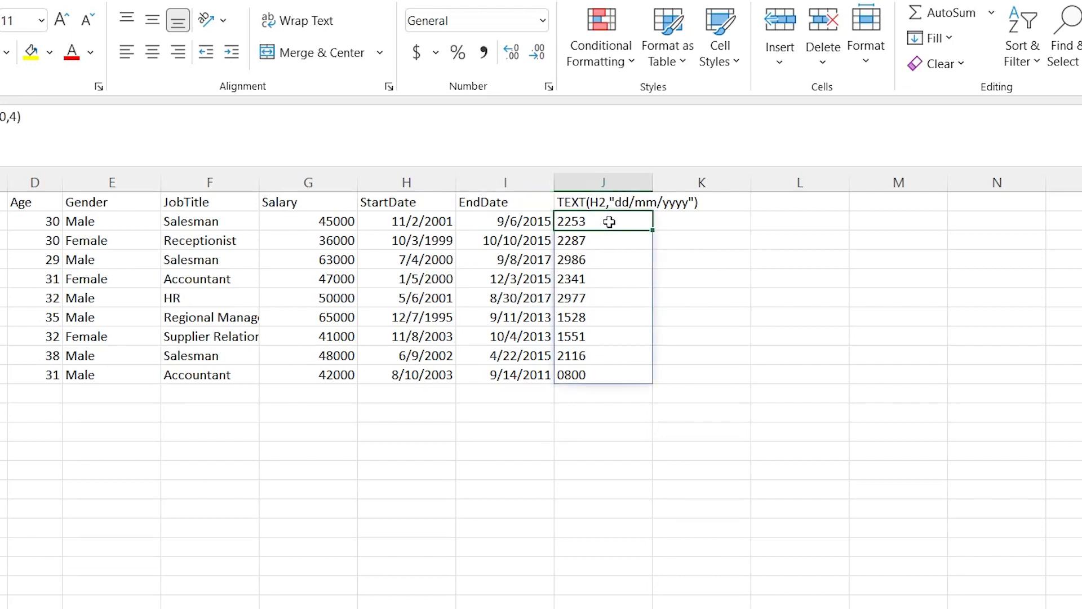
double_click(609, 222)
click(649, 359)
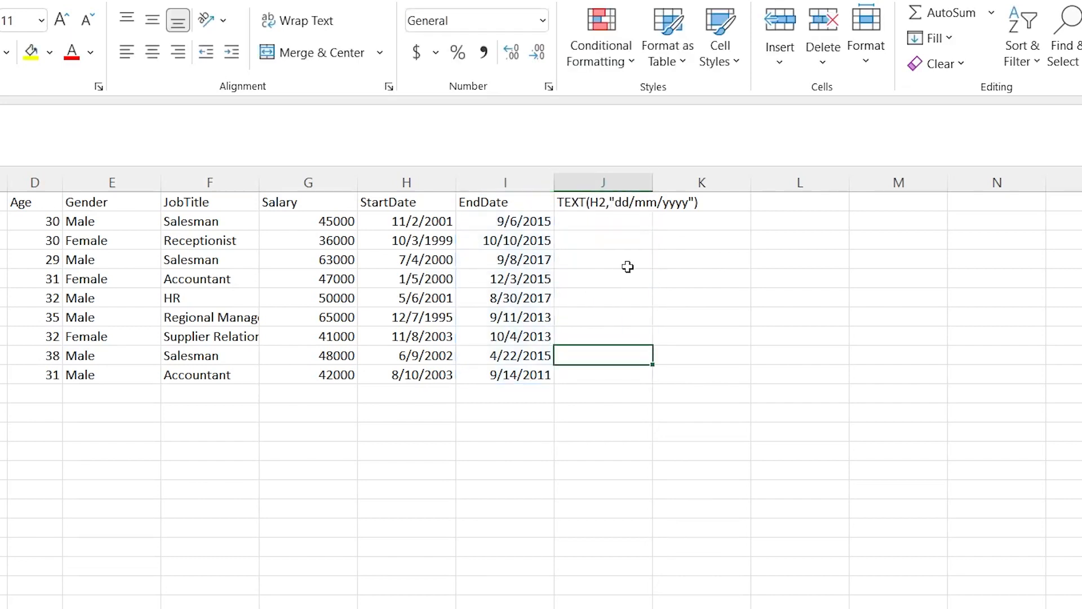
Start a TEXT formula in J2 with the StartDate range H2:H10 as its value argument
click(600, 232)
click(600, 225)
text(=T)
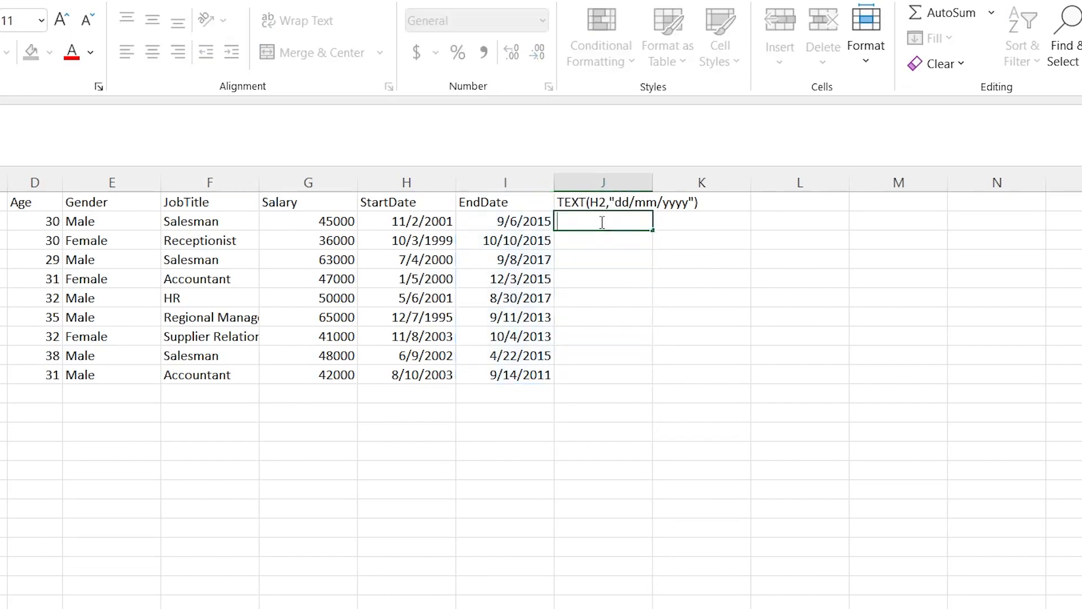
text(EST)
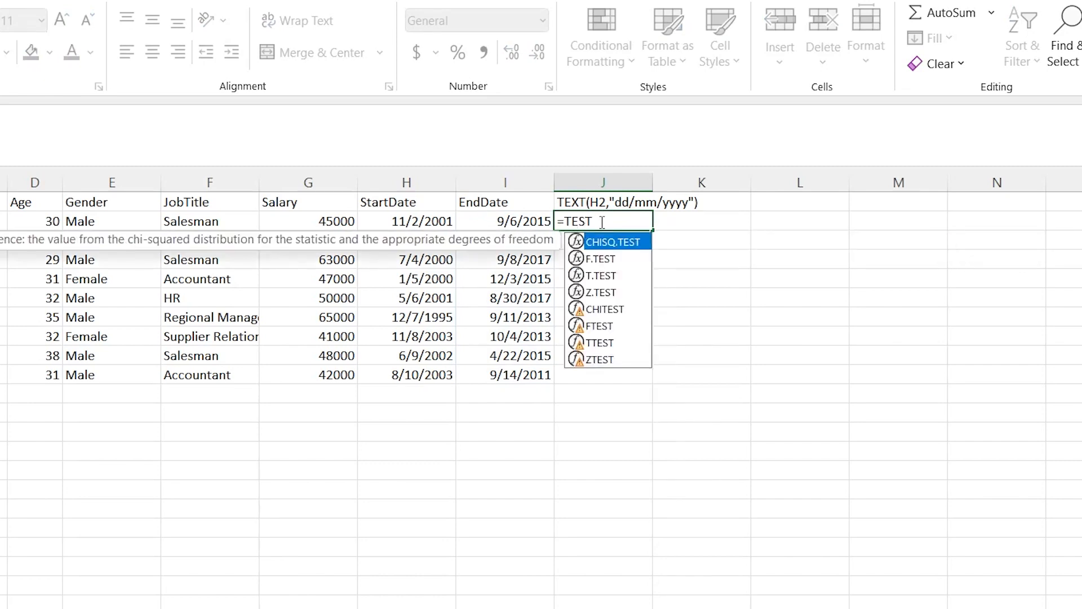
key(BackSpace)
key(BackSpace)
text(XT)
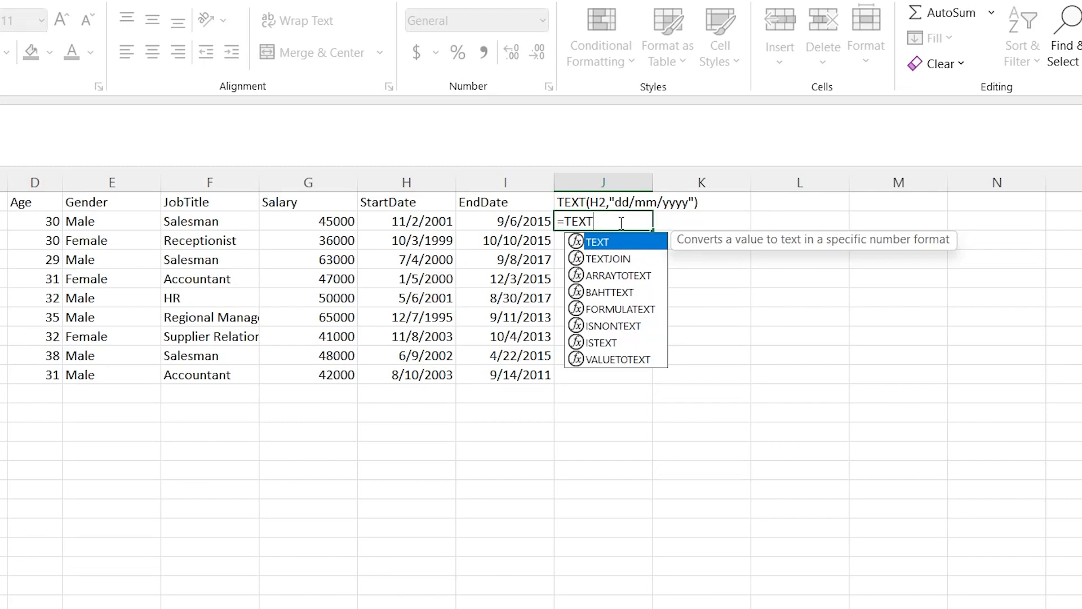
text(()
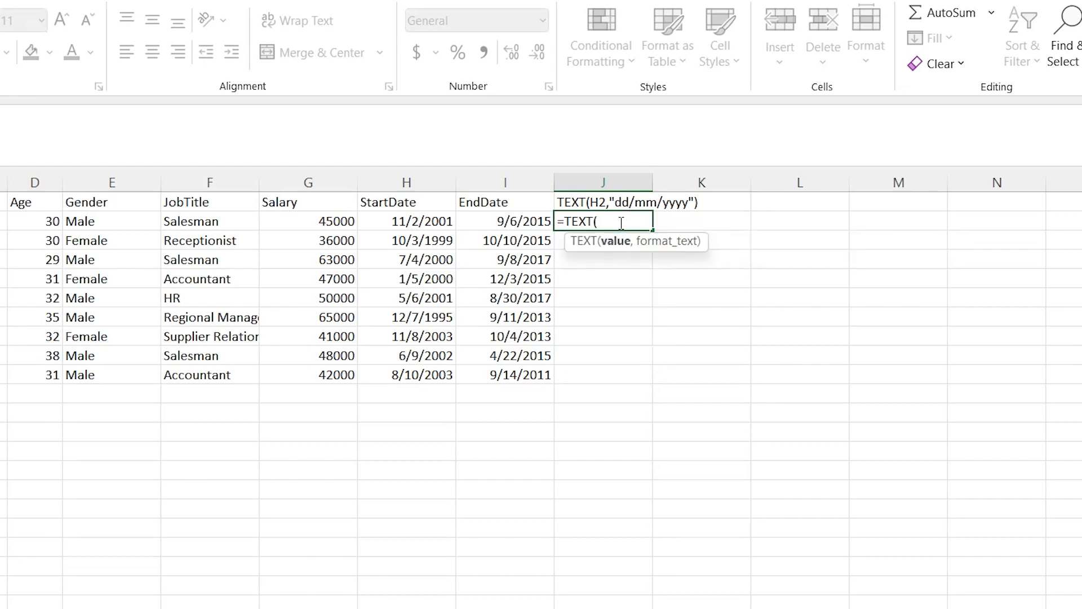
click(421, 223)
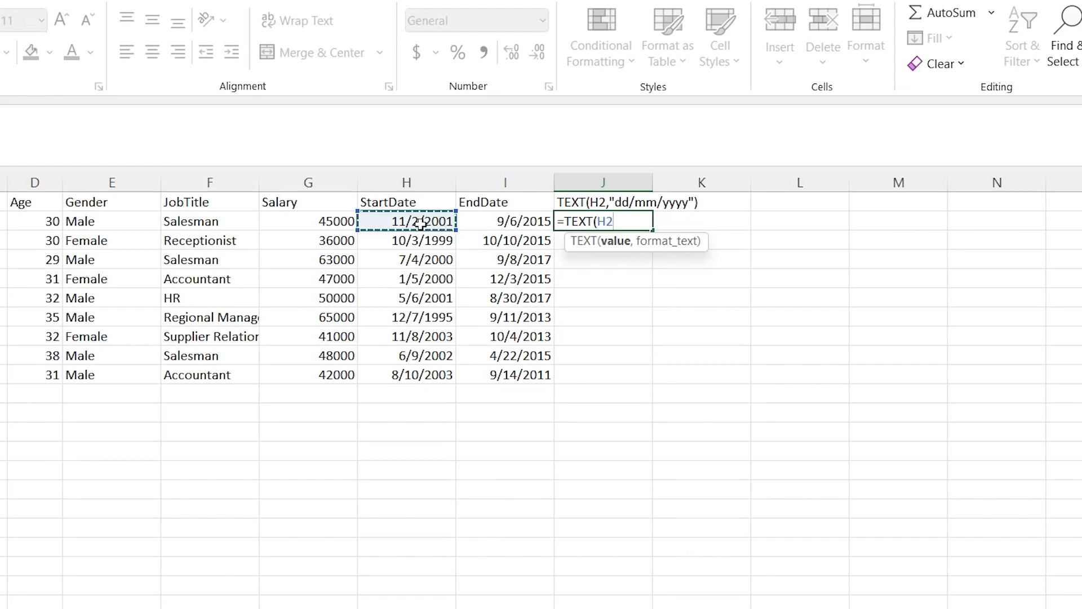
drag(421, 223, 434, 374)
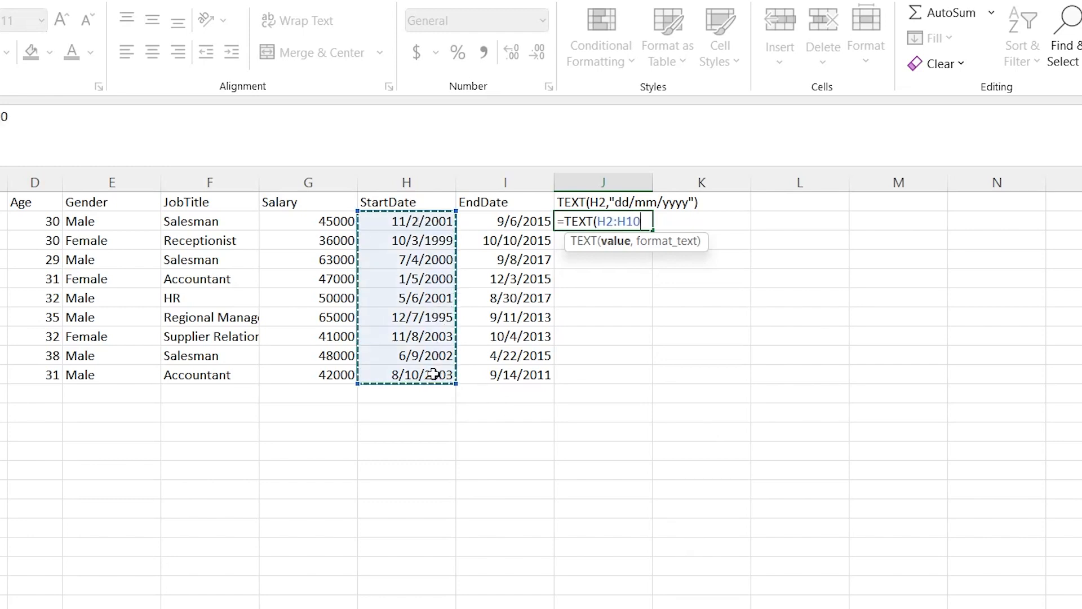
Complete the TEXT formula in J2 with the format text "dd/mm/yyyy"
text(,)
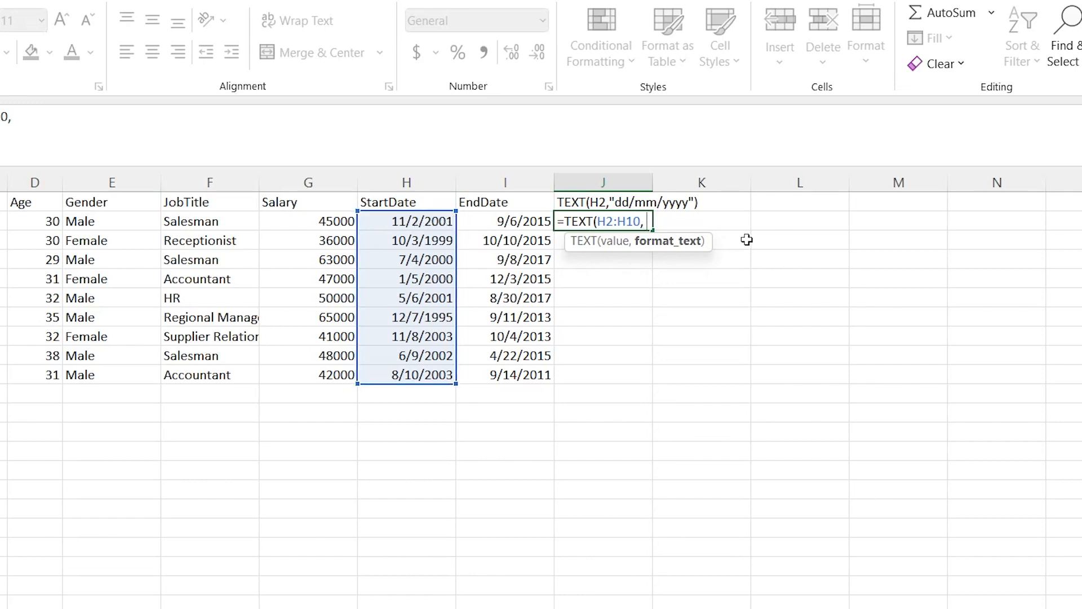
text("dd/mm/)
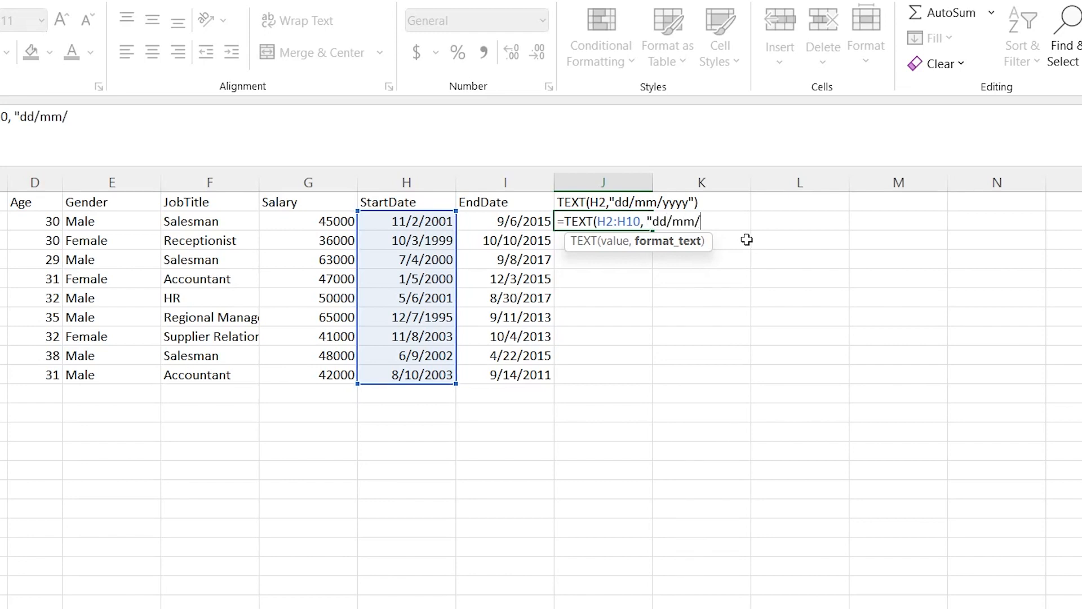
text(yyyy"))
key(Return)
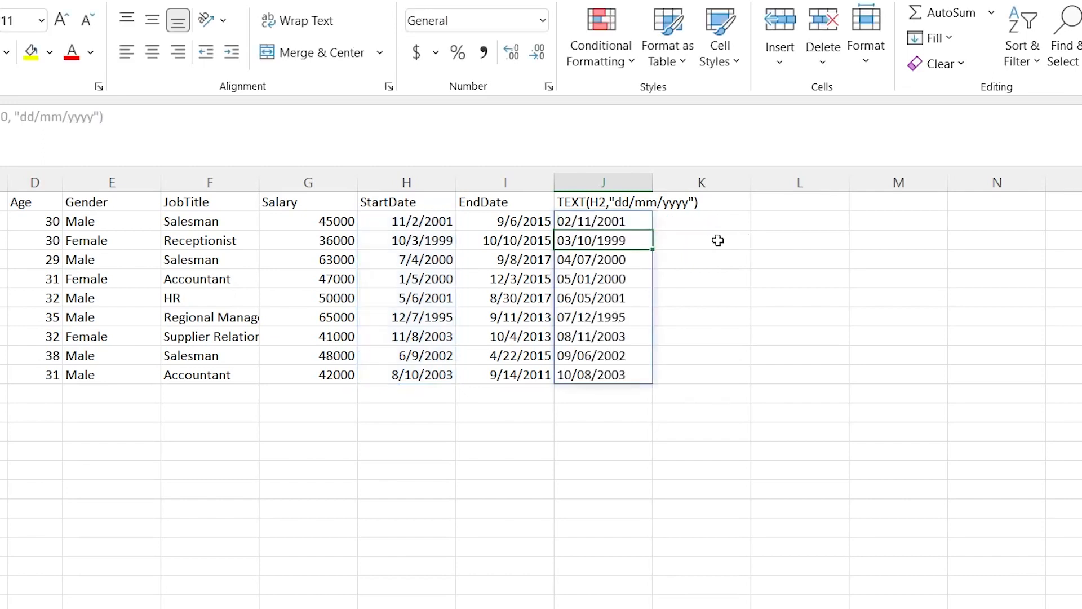
click(691, 258)
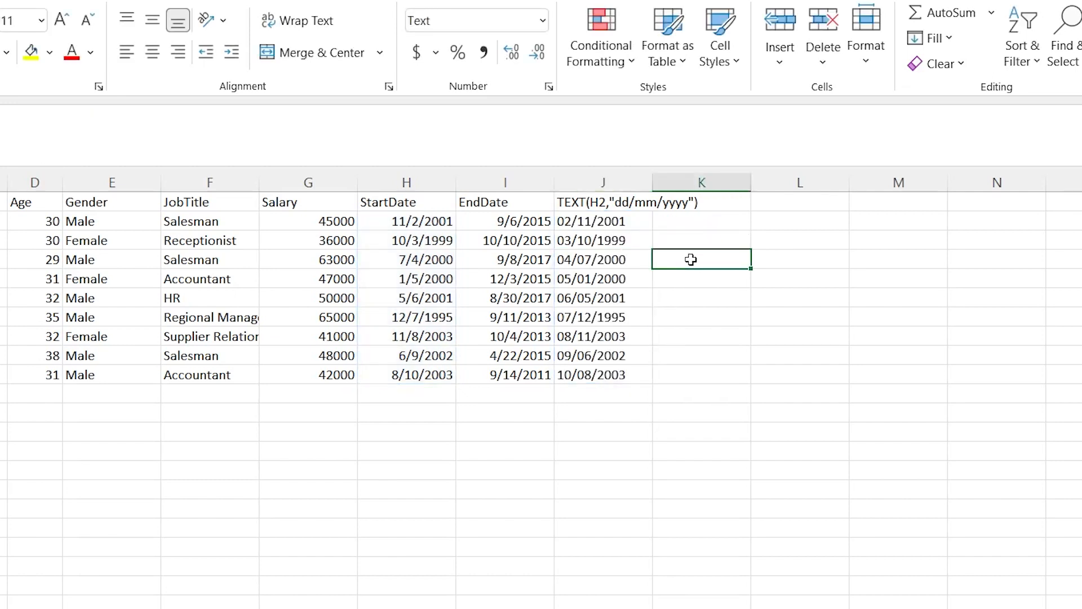
drag(626, 220, 618, 375)
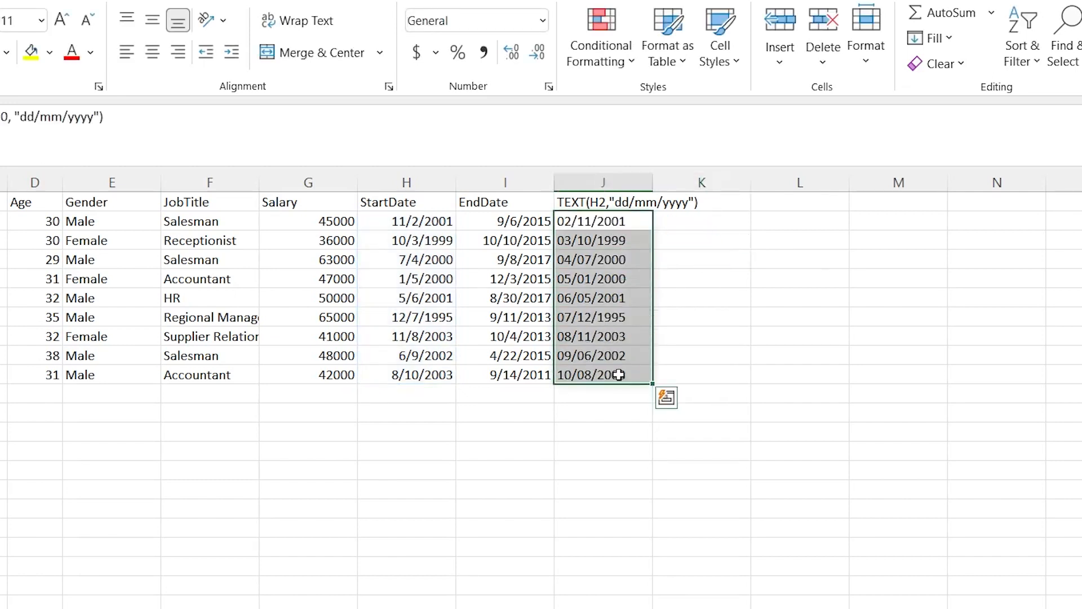
key(ctrl+q)
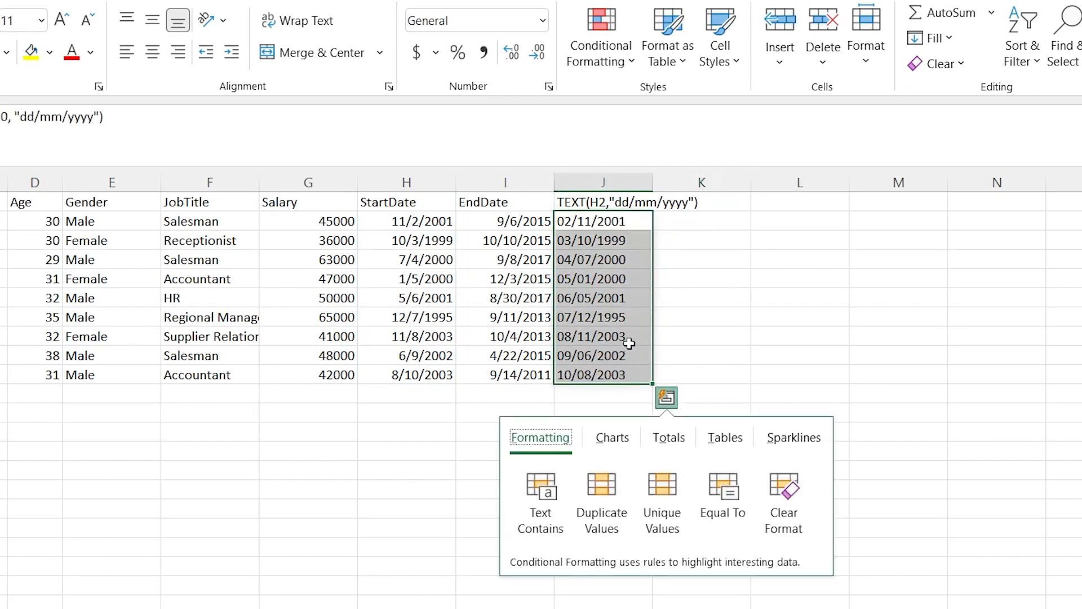
click(630, 290)
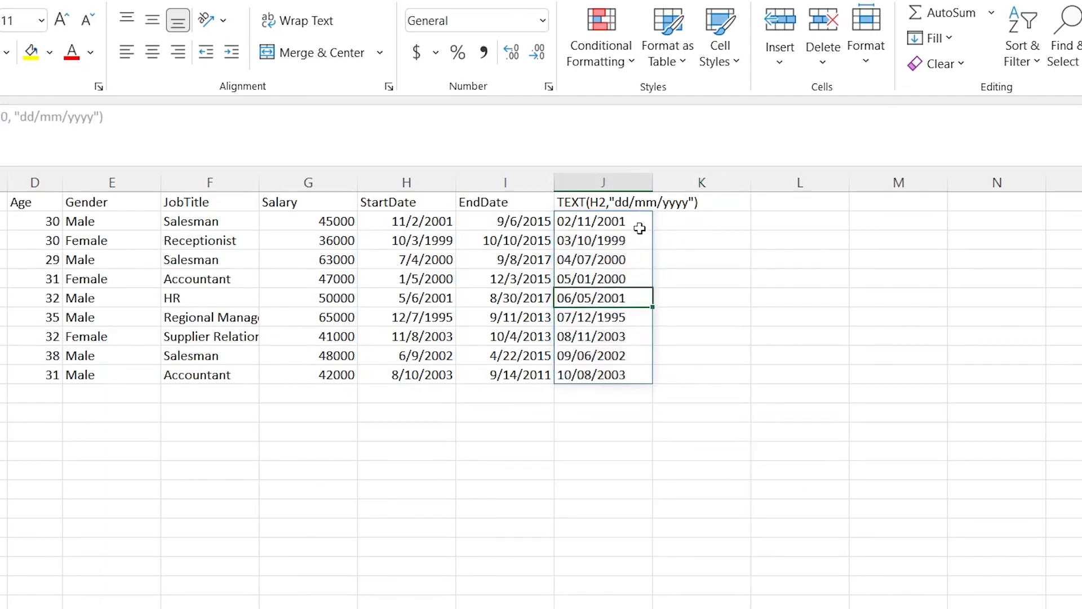
Copy the converted dates in J2:J10 and paste them starting at cell L2
drag(637, 224, 636, 375)
key(ctrl+c)
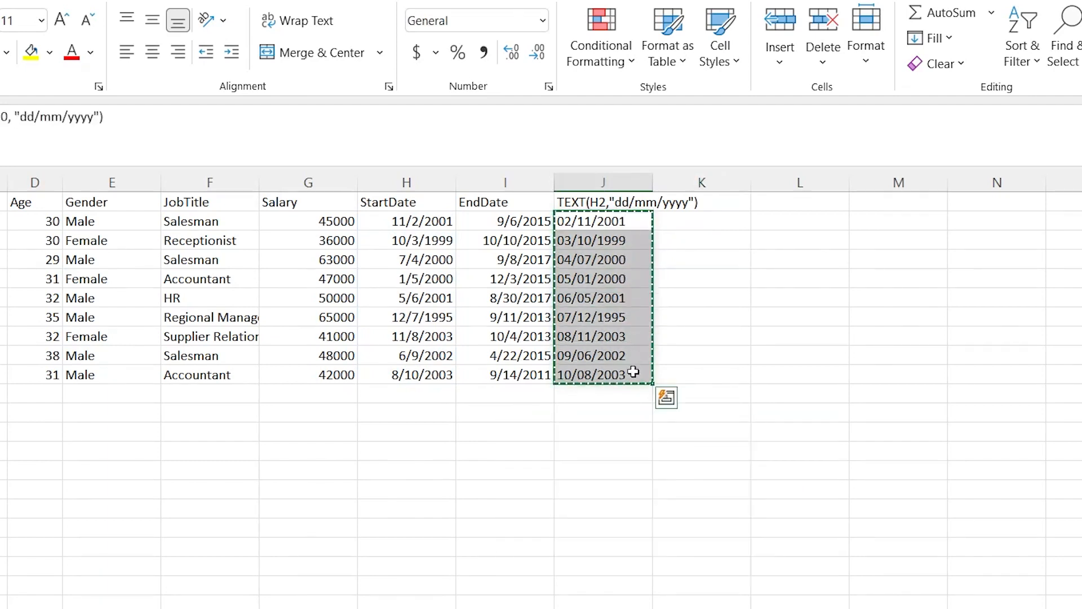
right_click(790, 216)
click(845, 325)
click(821, 263)
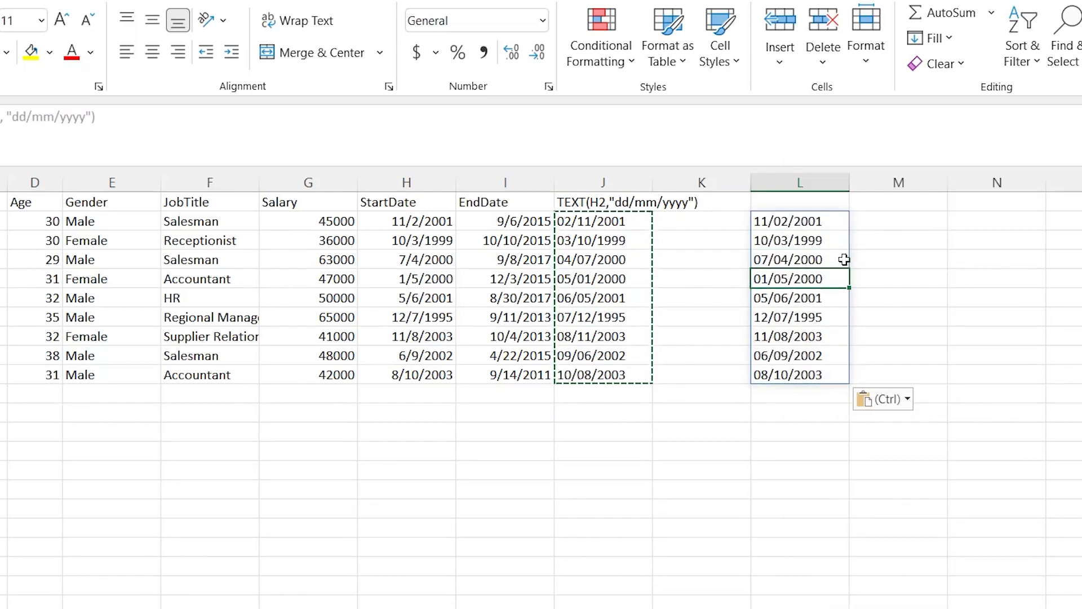
Extract the last four characters of the pasted dates by entering =RIGHT(L2#,4) in cell M2
click(896, 219)
text(=RIGHT()
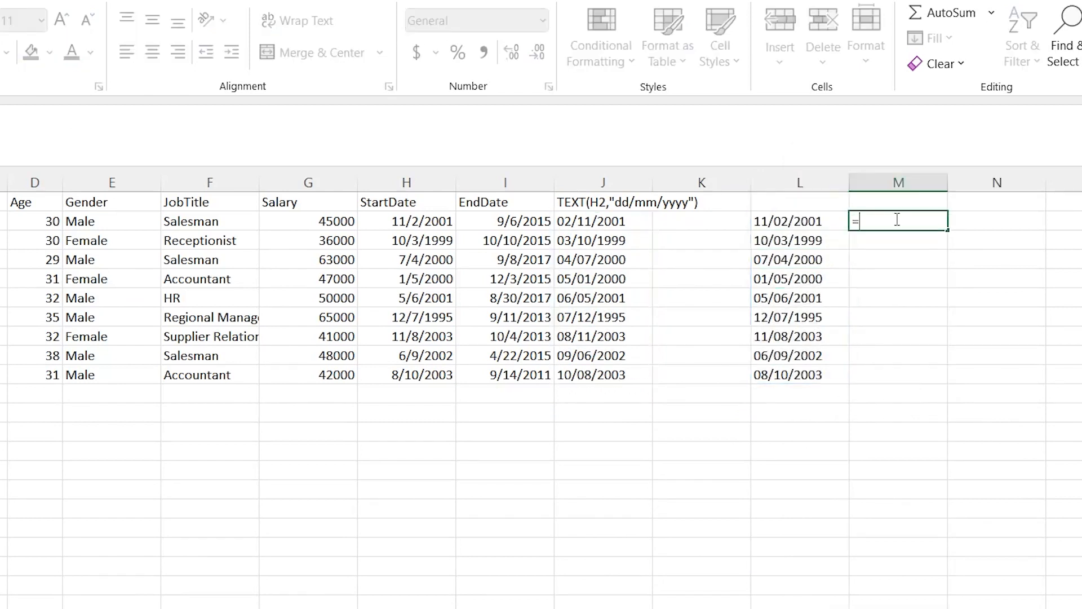
click(808, 220)
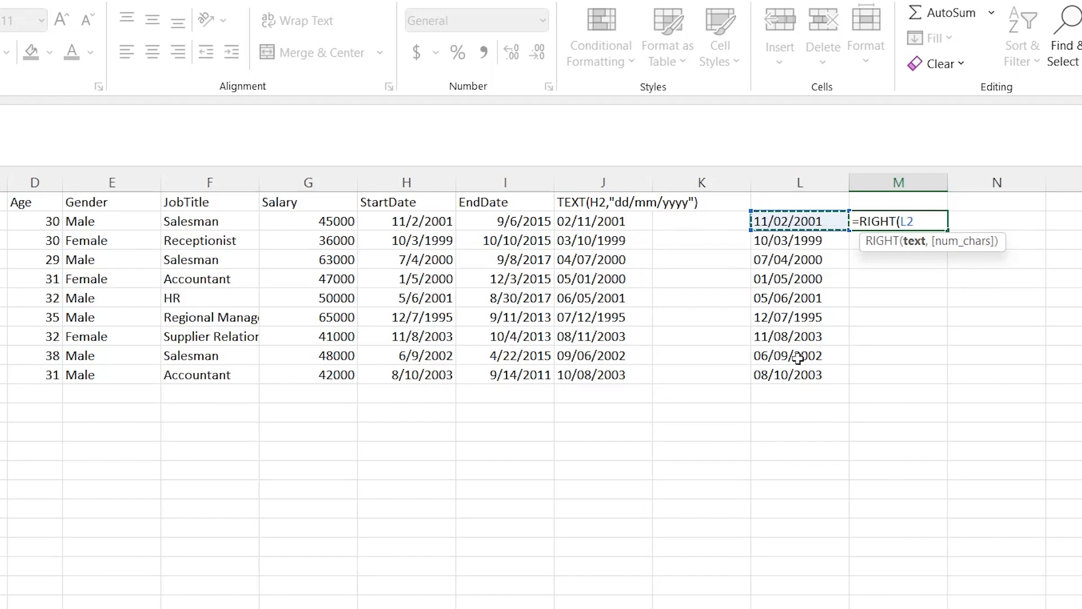
shift+click(798, 374)
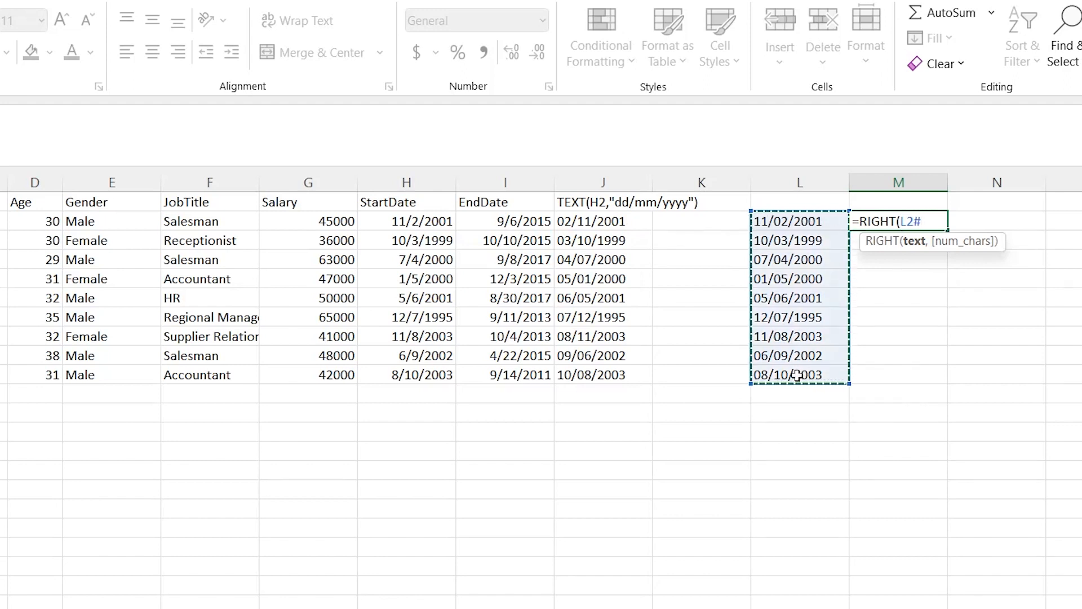
text(,4))
key(Return)
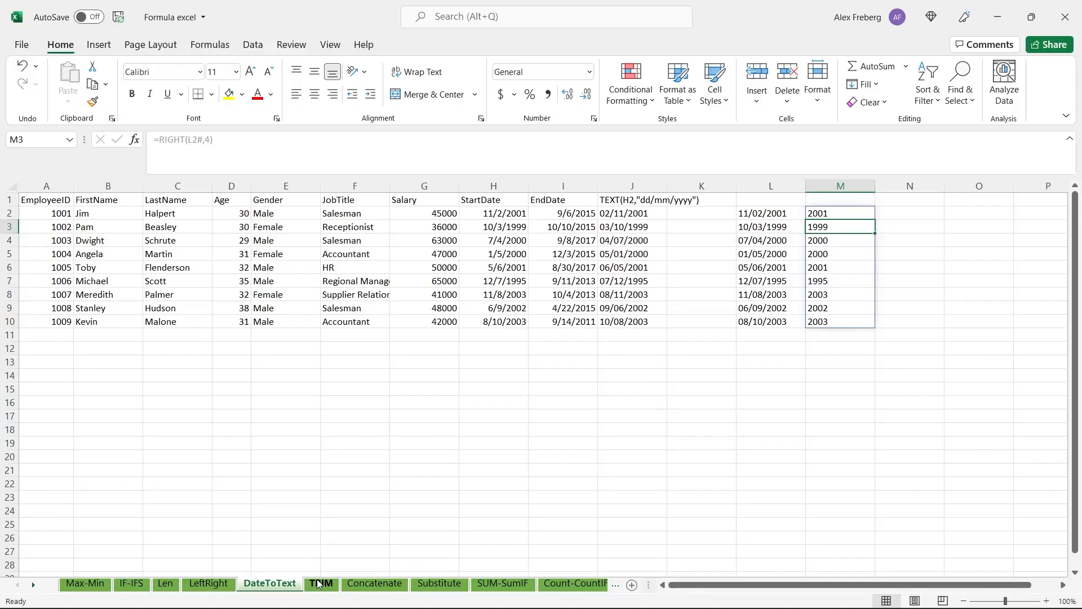
Open the TRIM sheet and examine the LastName entries in C2:C10 for unwanted spaces
click(319, 583)
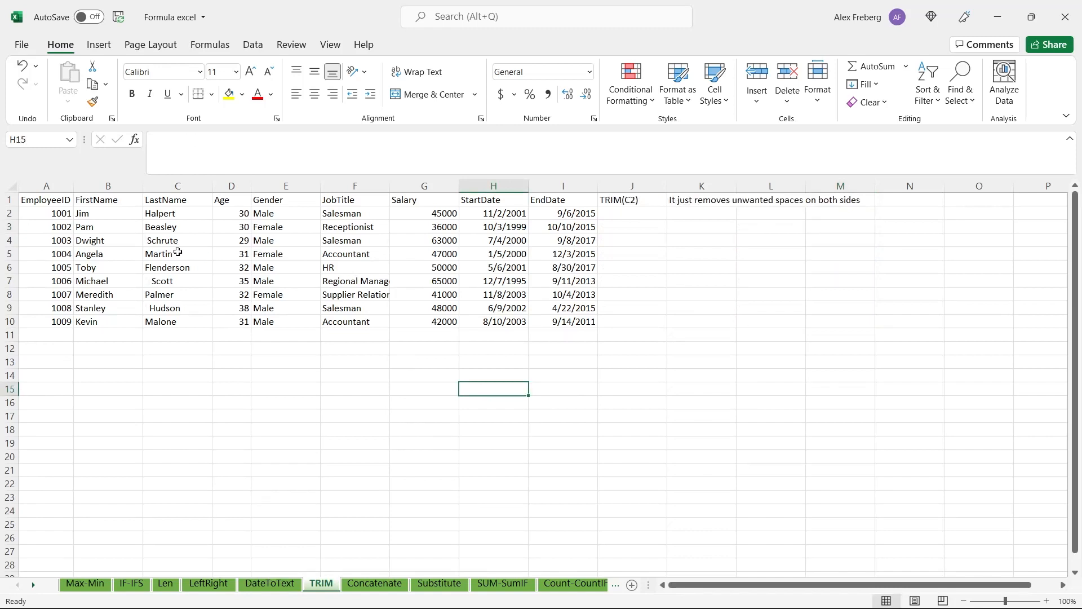
drag(159, 214, 174, 334)
click(180, 337)
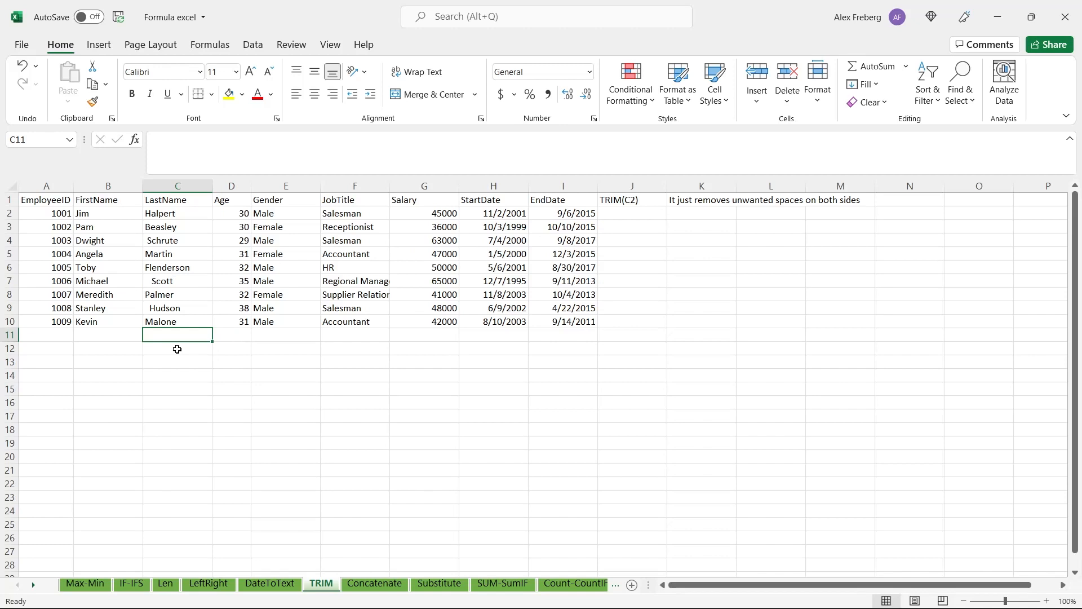
double_click(176, 321)
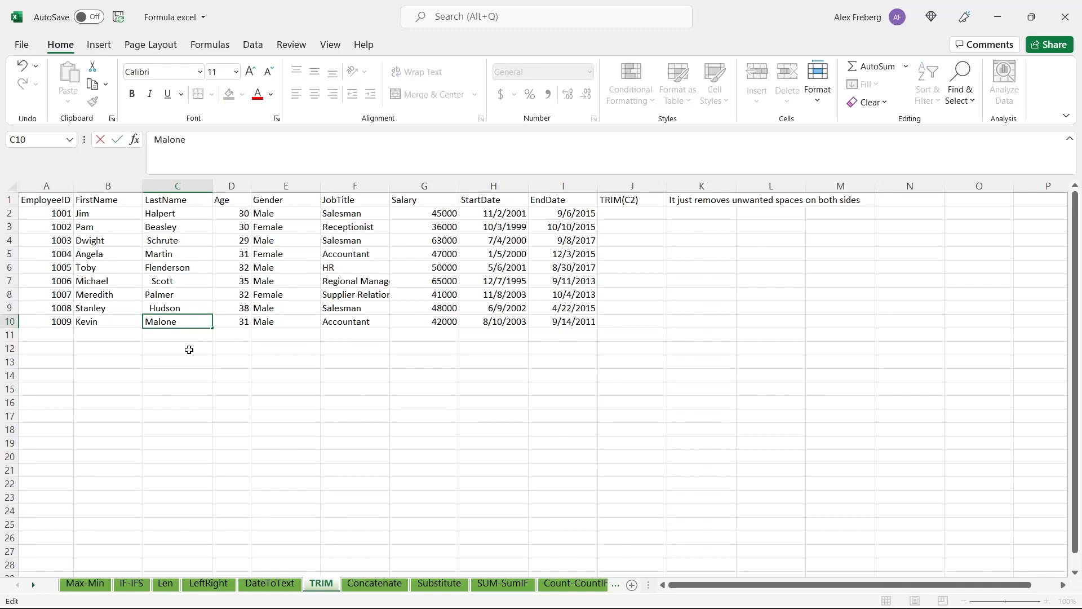
click(189, 350)
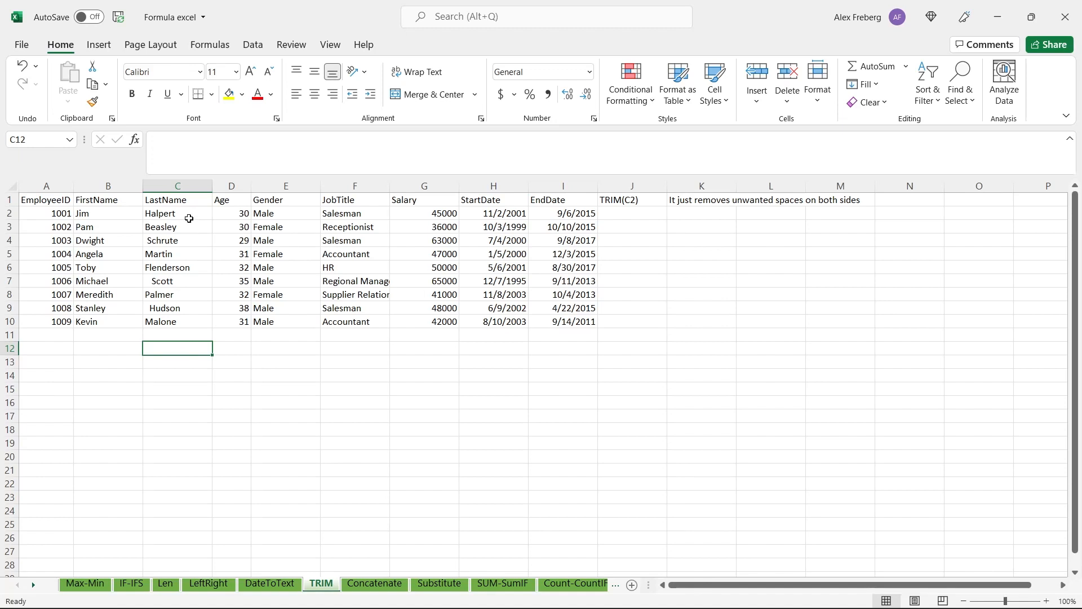
drag(189, 214, 191, 319)
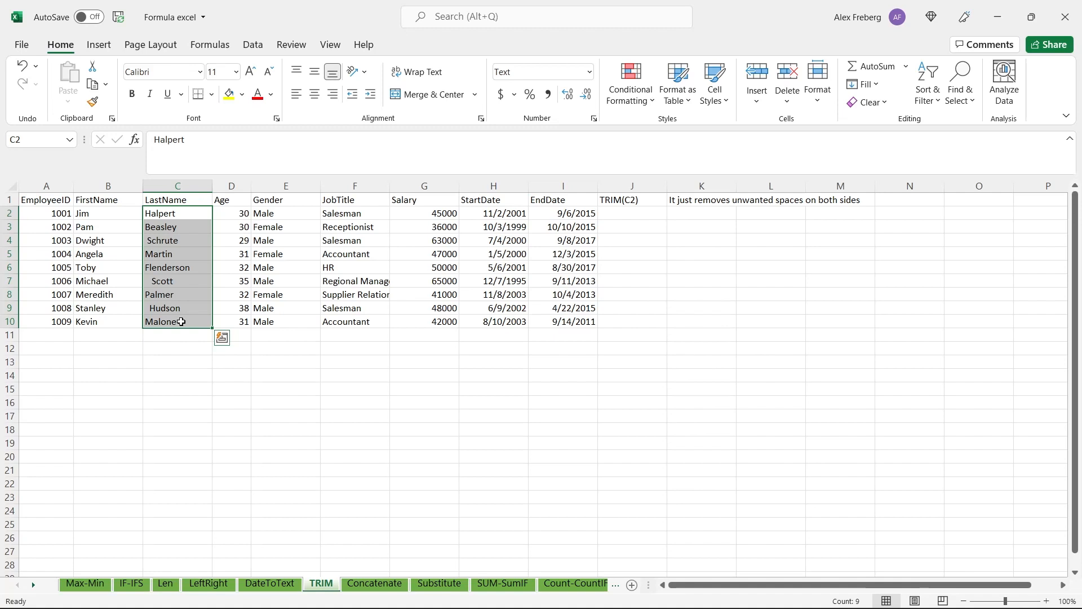
click(181, 213)
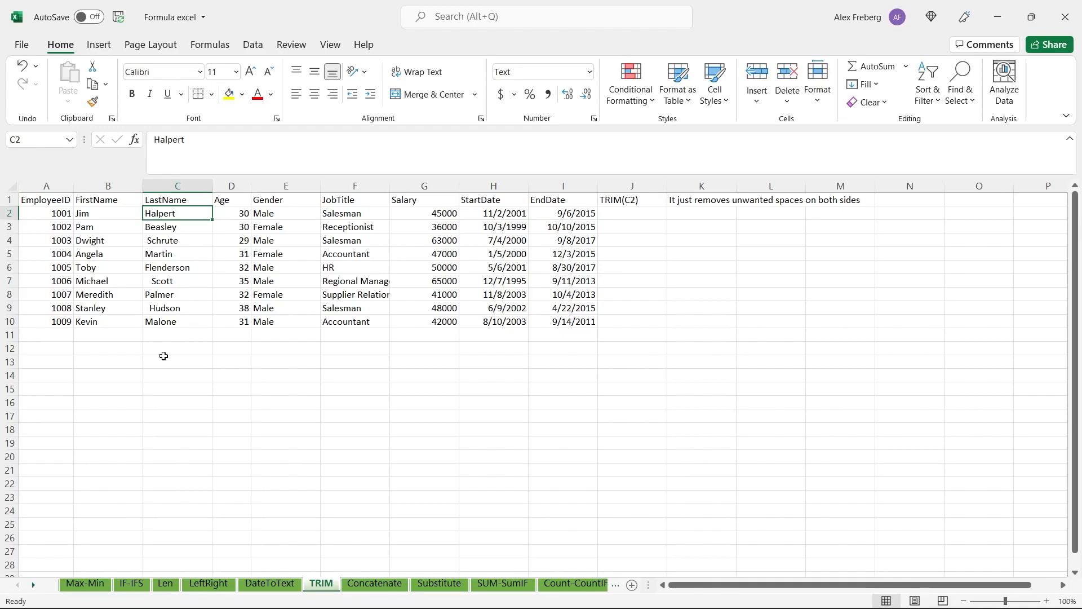
Remove the unwanted spaces from the last names by entering =TRIM(C2:C10) in cell J2
click(644, 214)
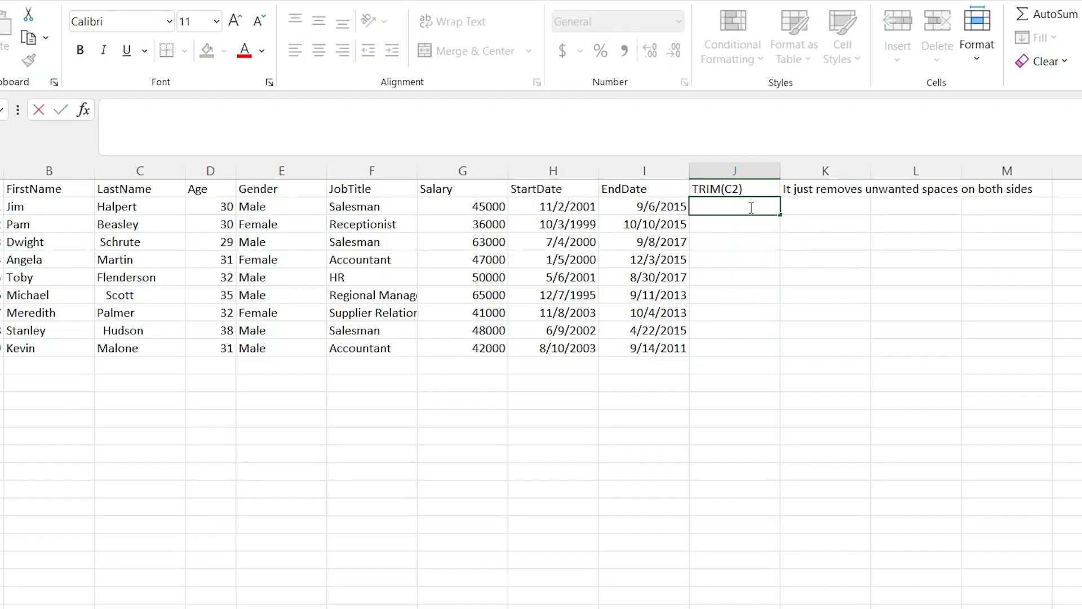
text(=TRIM)
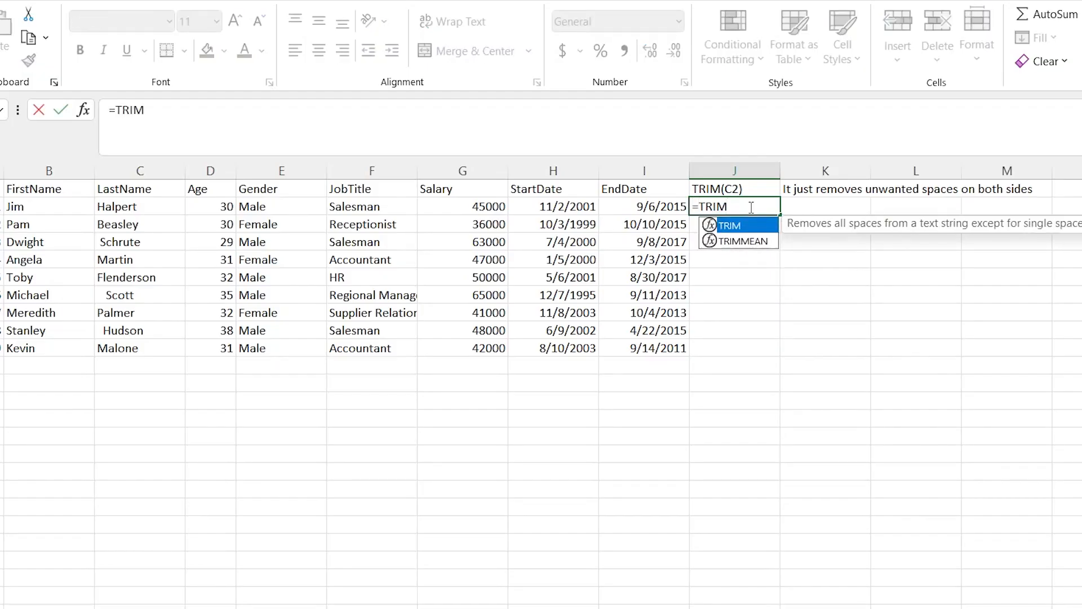
text(()
key(BackSpace)
text(()
click(146, 206)
shift+click(148, 348)
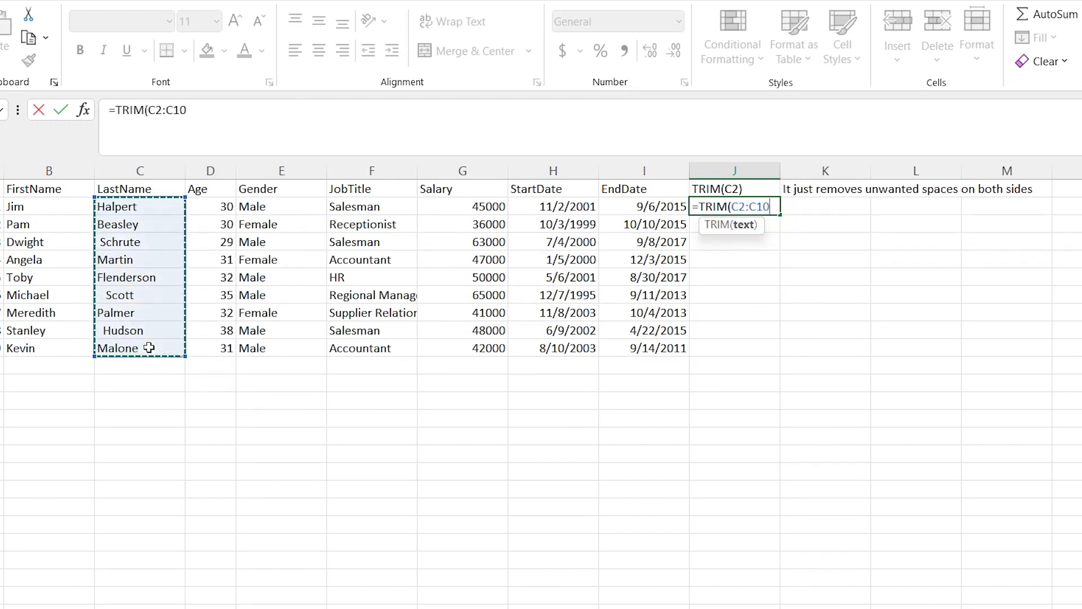
text())
key(Return)
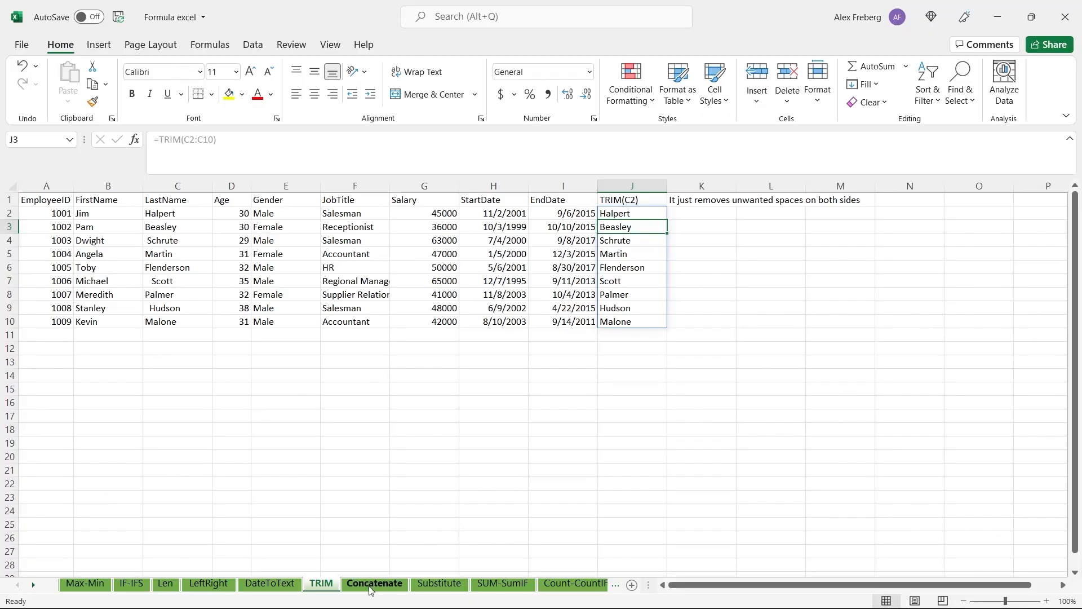
Open the Concatenate sheet and start a CONCATENATE formula in cell J2, consulting the function's help
click(371, 586)
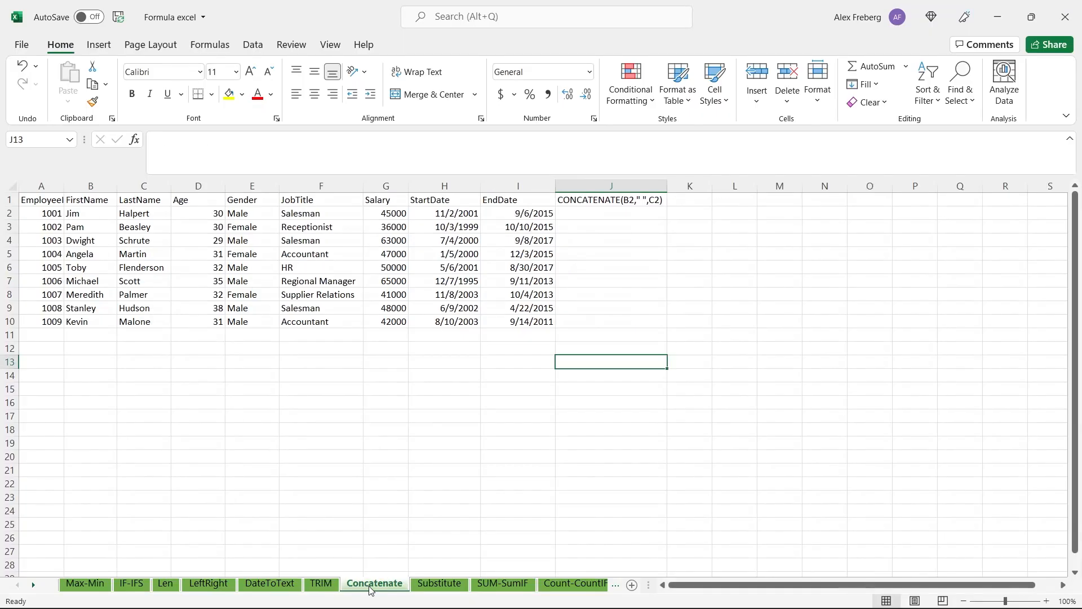
click(611, 335)
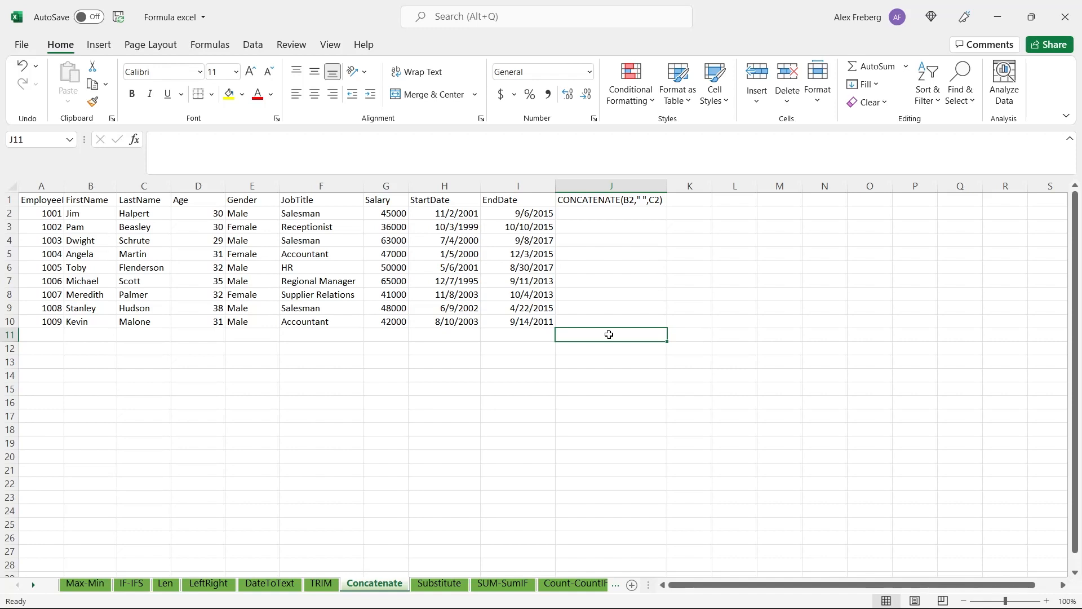
click(614, 212)
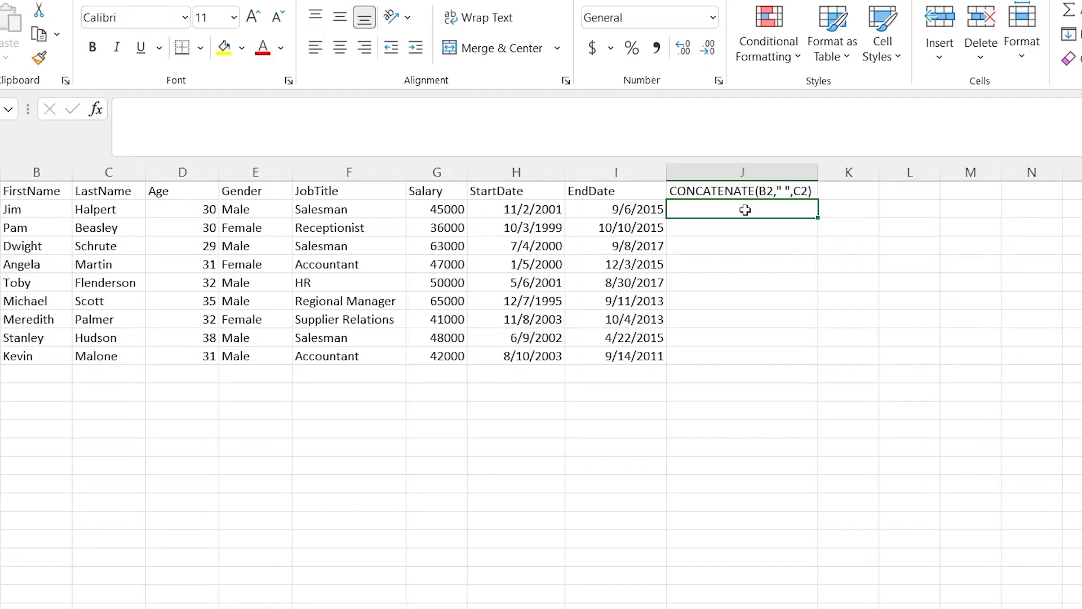
text(=)
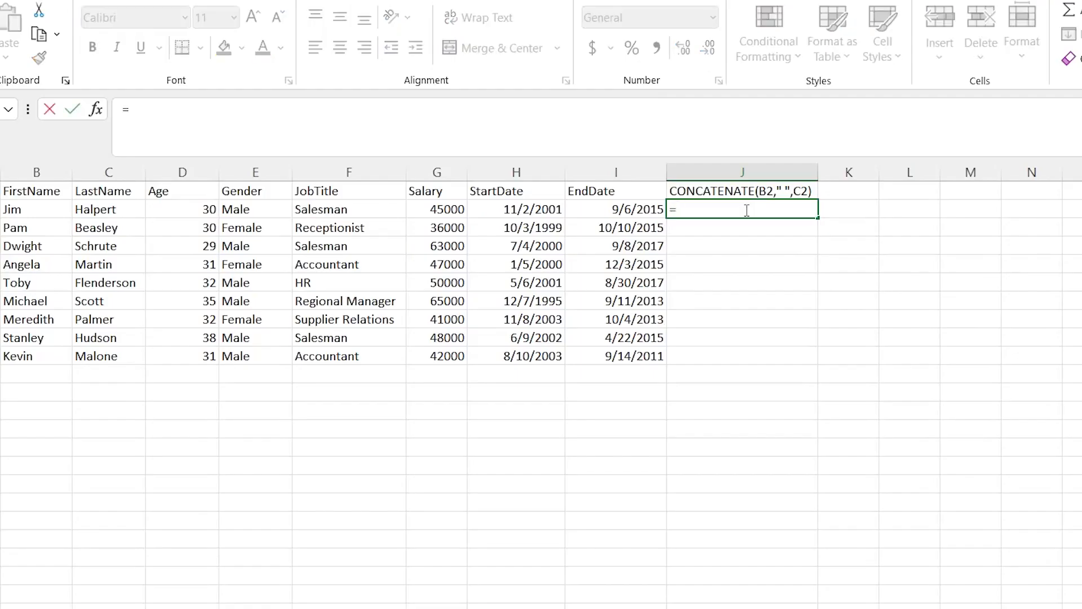
text(CON)
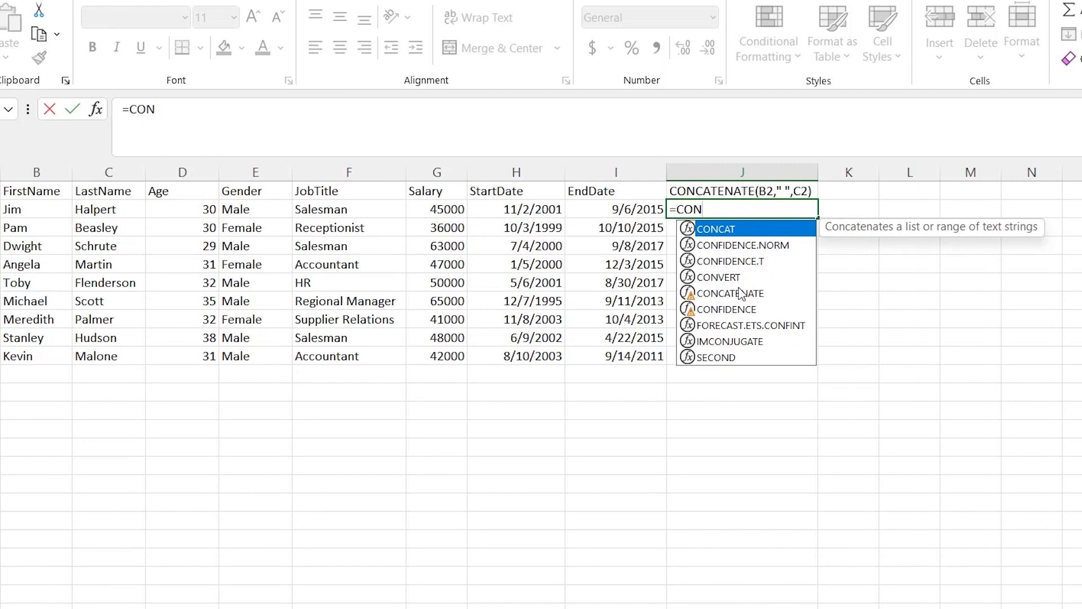
double_click(733, 293)
click(745, 230)
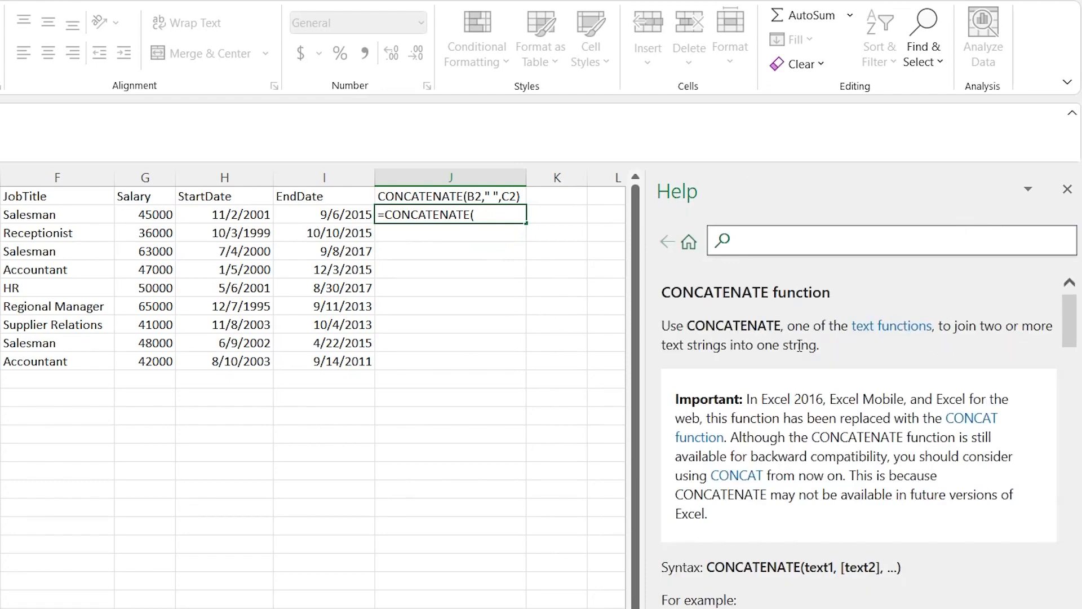
click(1067, 189)
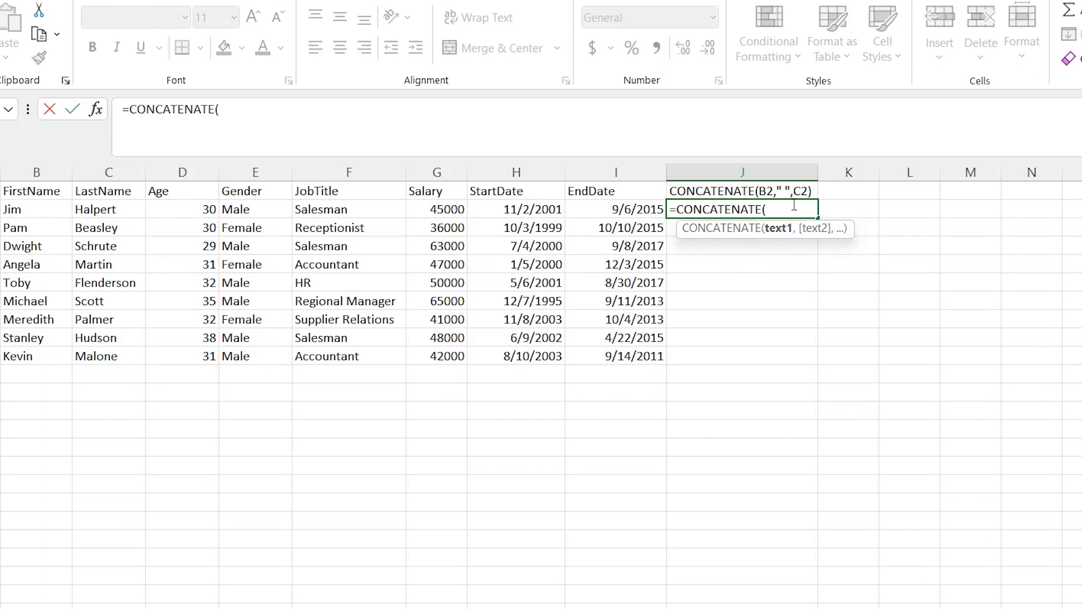
Complete the formula in J2 as =CONCATENATE(B2,C2) to join the first and last name
click(50, 211)
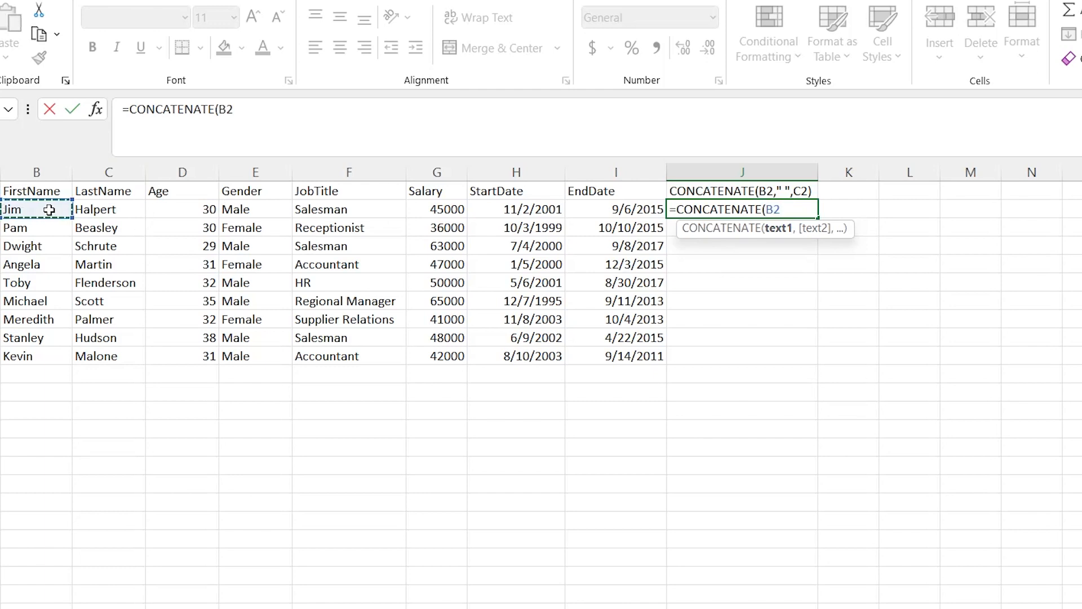
text(,)
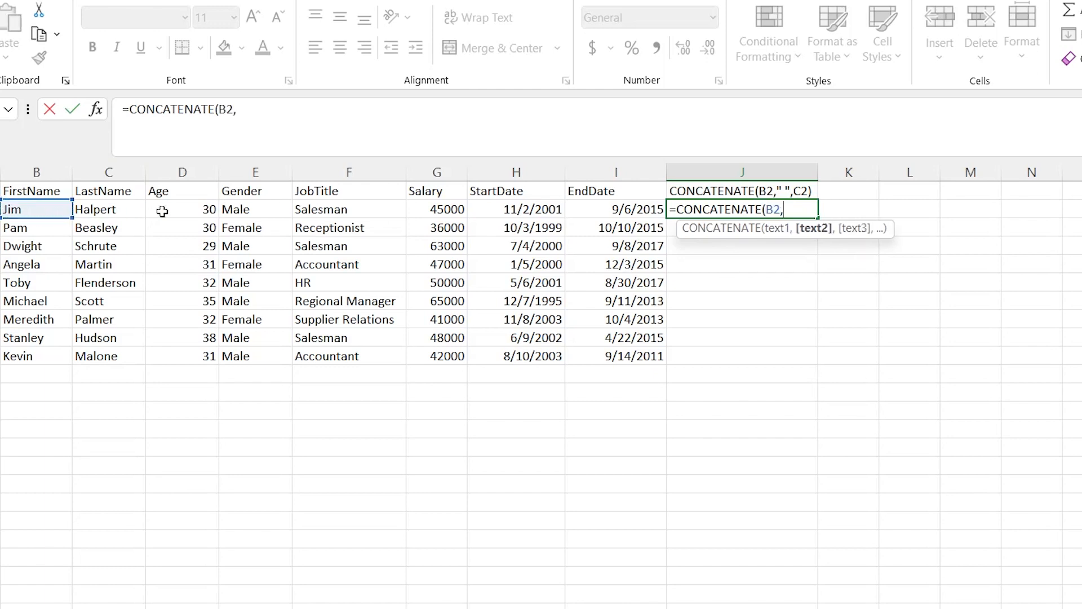
click(122, 210)
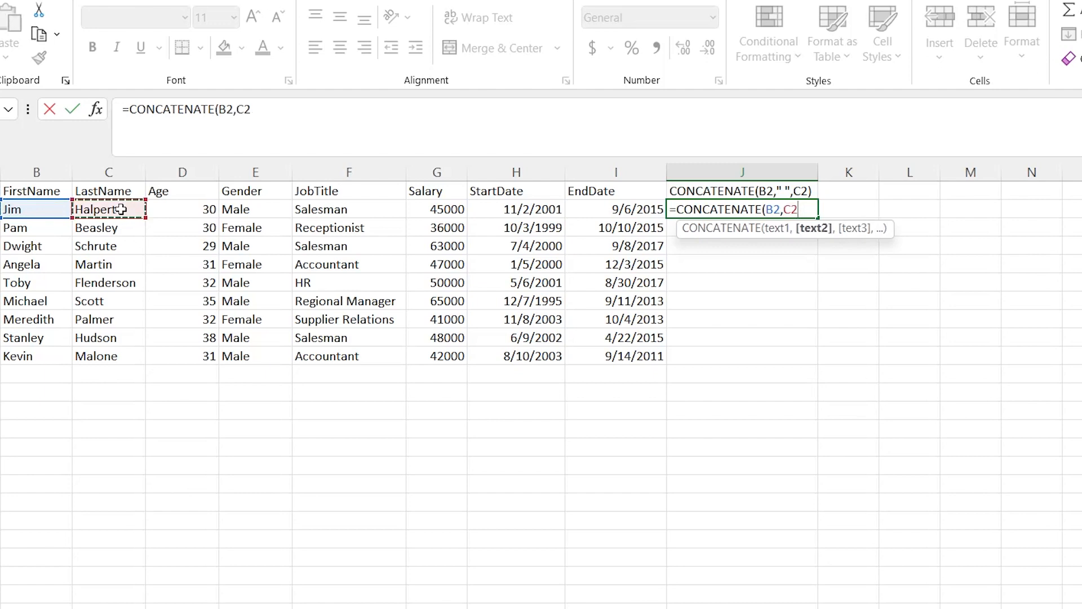
text())
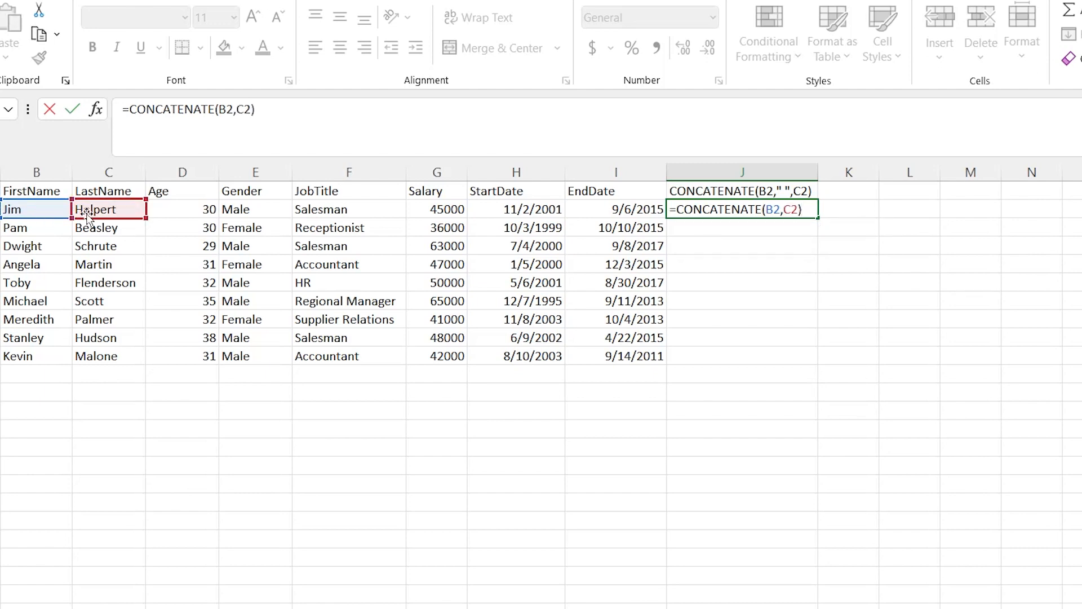
key(Return)
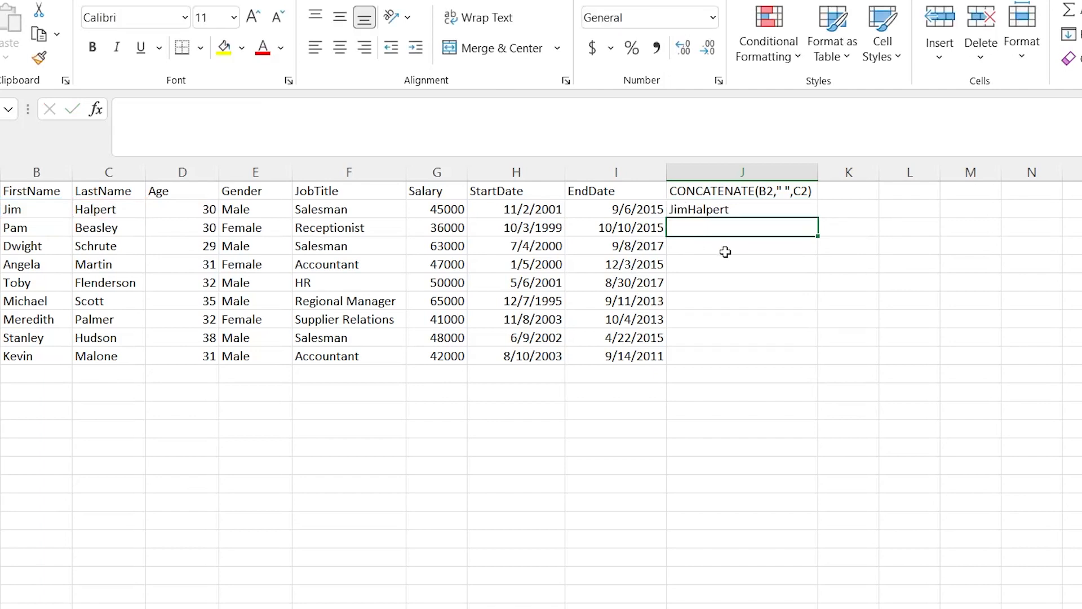
Add a space between the names by changing the J2 formula to =CONCATENATE(B2," ",C2)
click(733, 209)
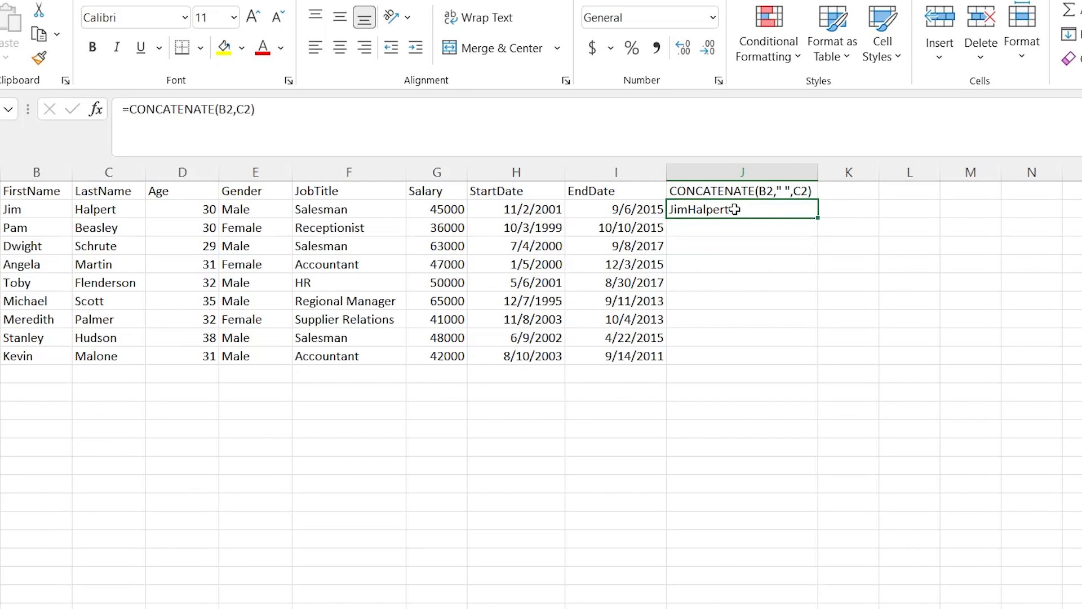
double_click(733, 210)
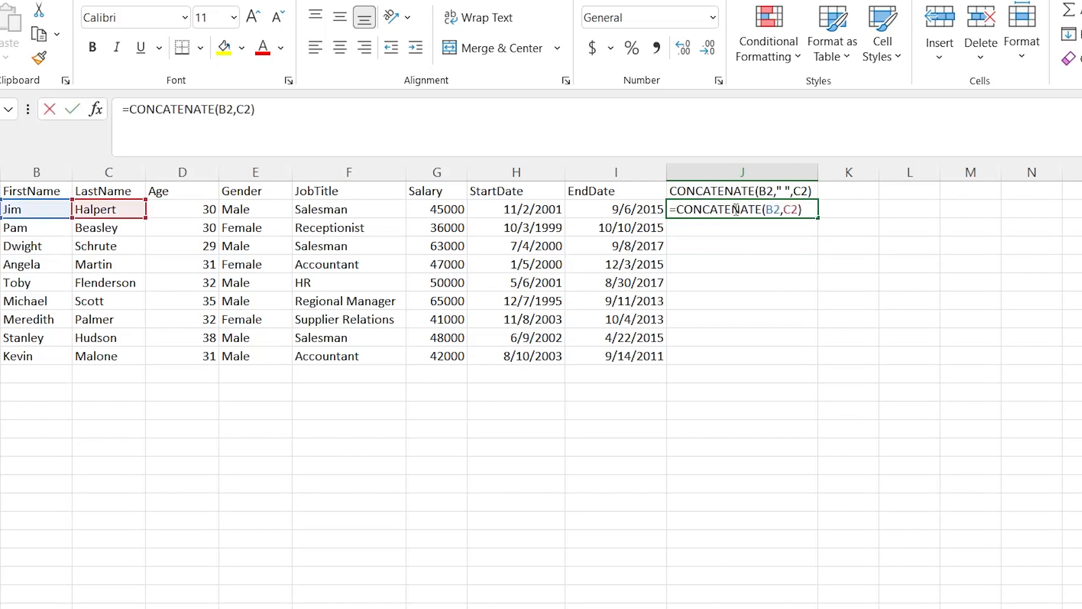
click(785, 209)
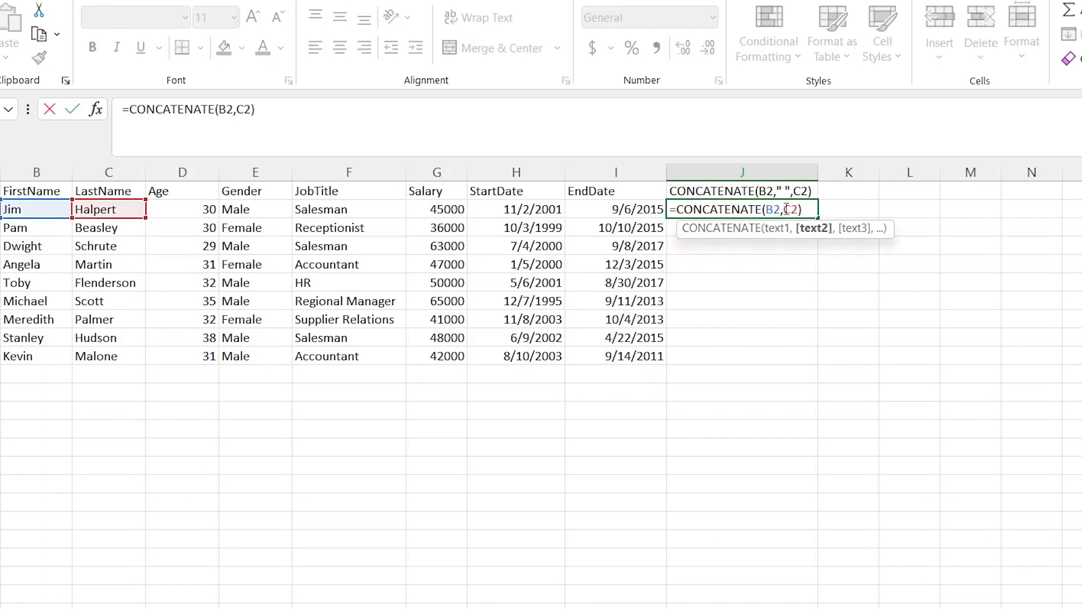
text(,)
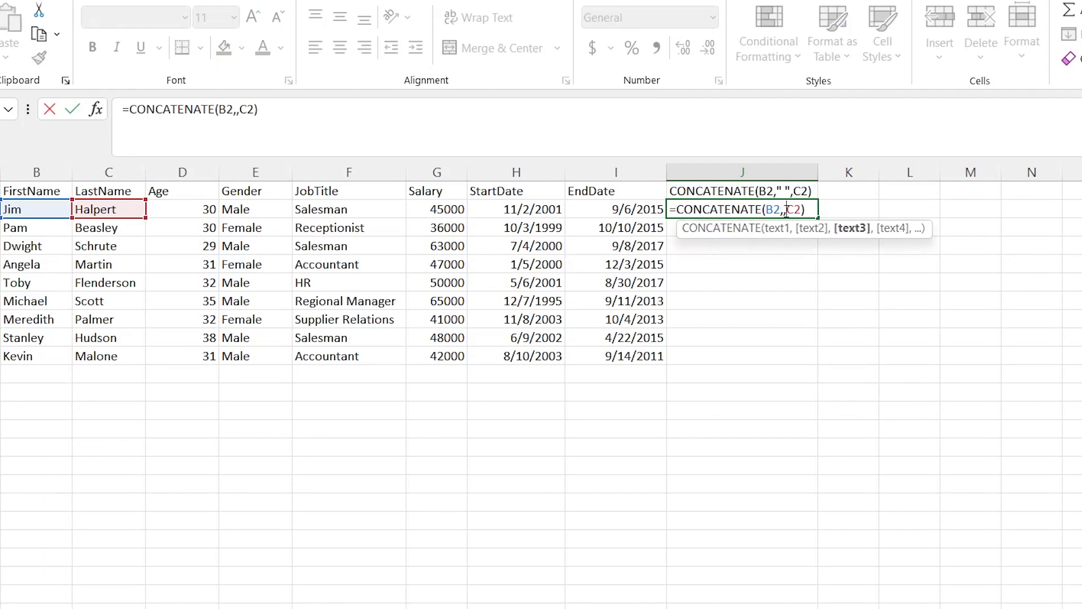
click(785, 210)
text("")
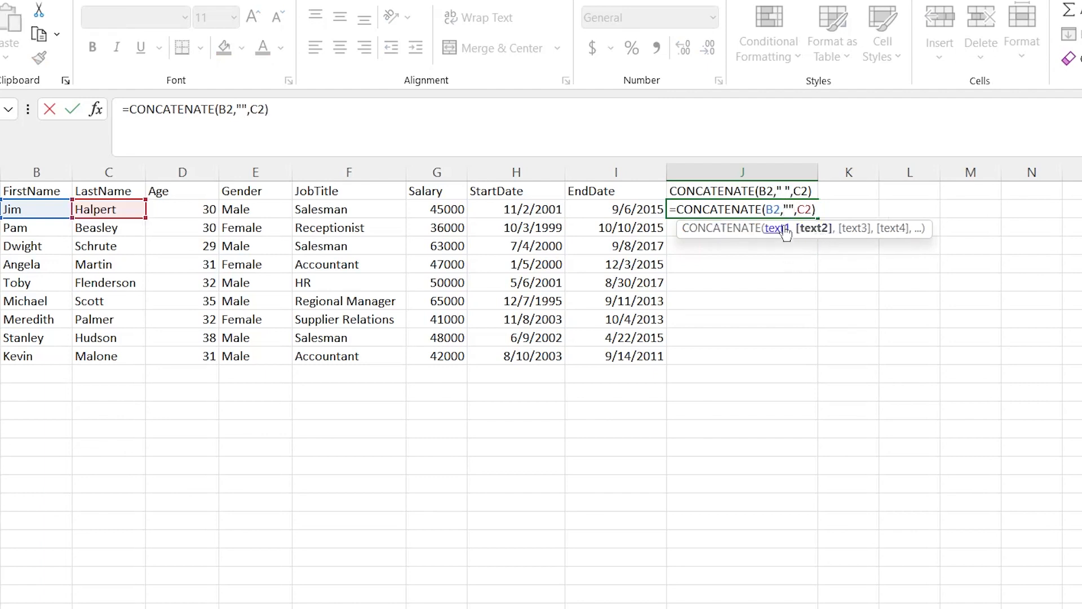
text(-)
key(BackSpace)
text(!)
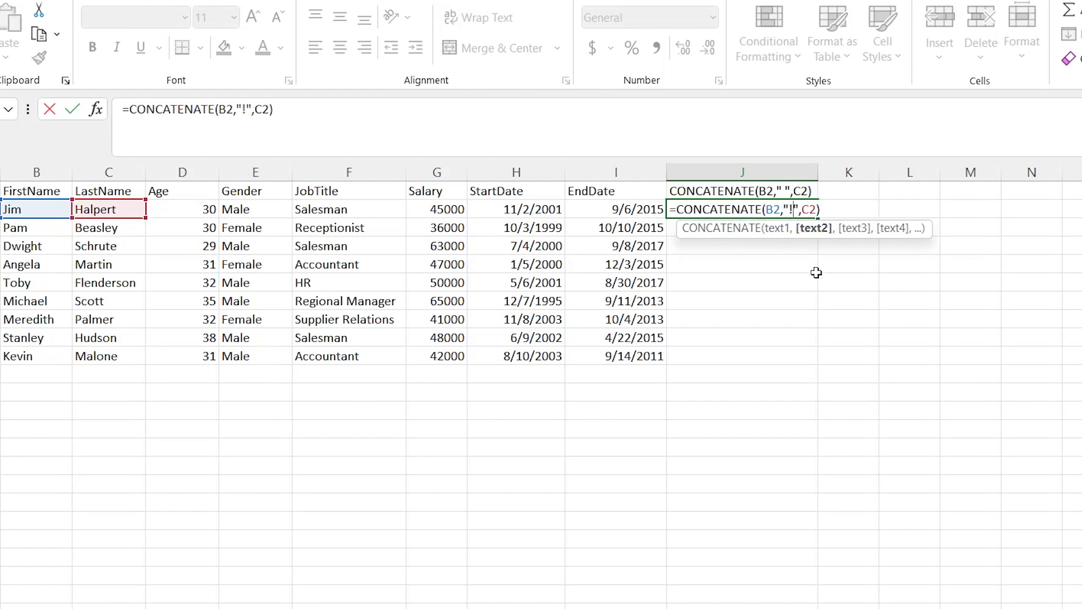
key(BackSpace)
key(Return)
Fill the full-name formula from J2 down to J10
click(748, 208)
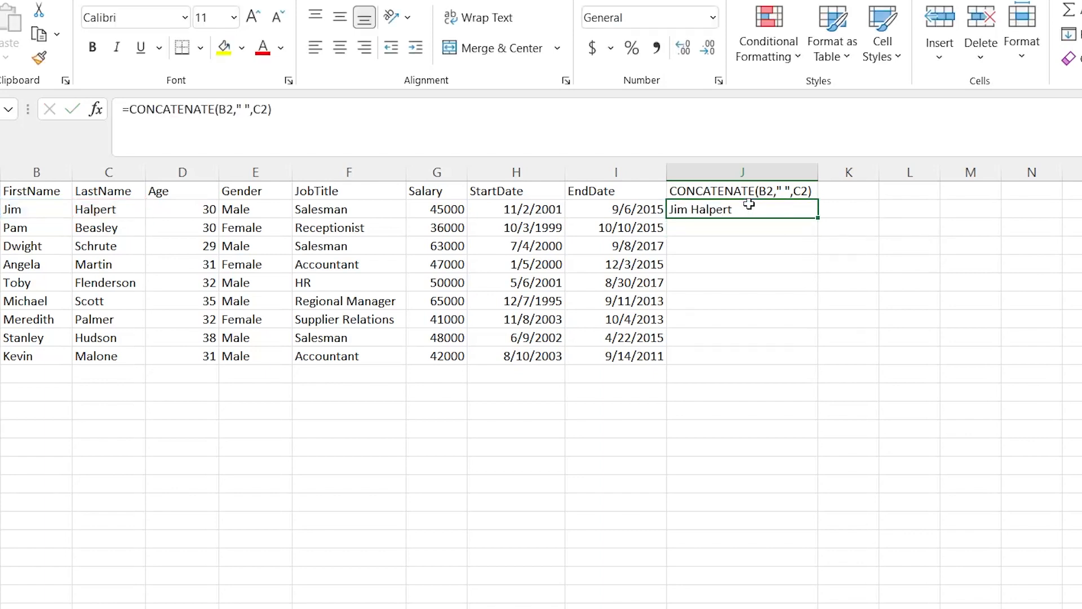
drag(815, 220, 816, 366)
click(732, 246)
drag(737, 212, 763, 363)
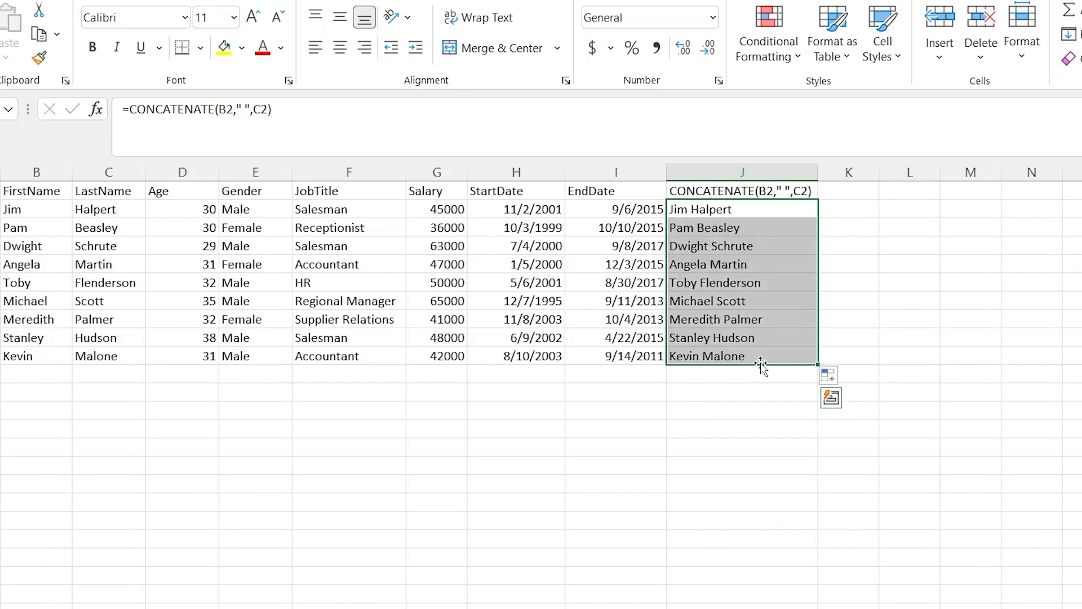
click(771, 355)
Copy the full text of the CONCATENATE formula in cell J2
click(766, 205)
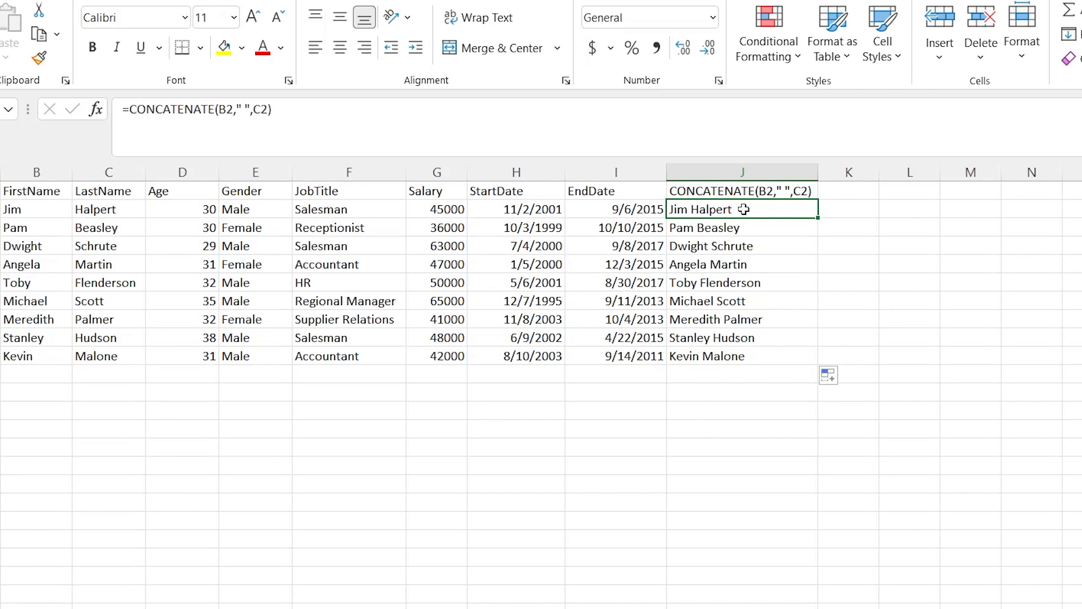
click(849, 210)
click(797, 210)
drag(657, 117, 100, 115)
key(ctrl+c)
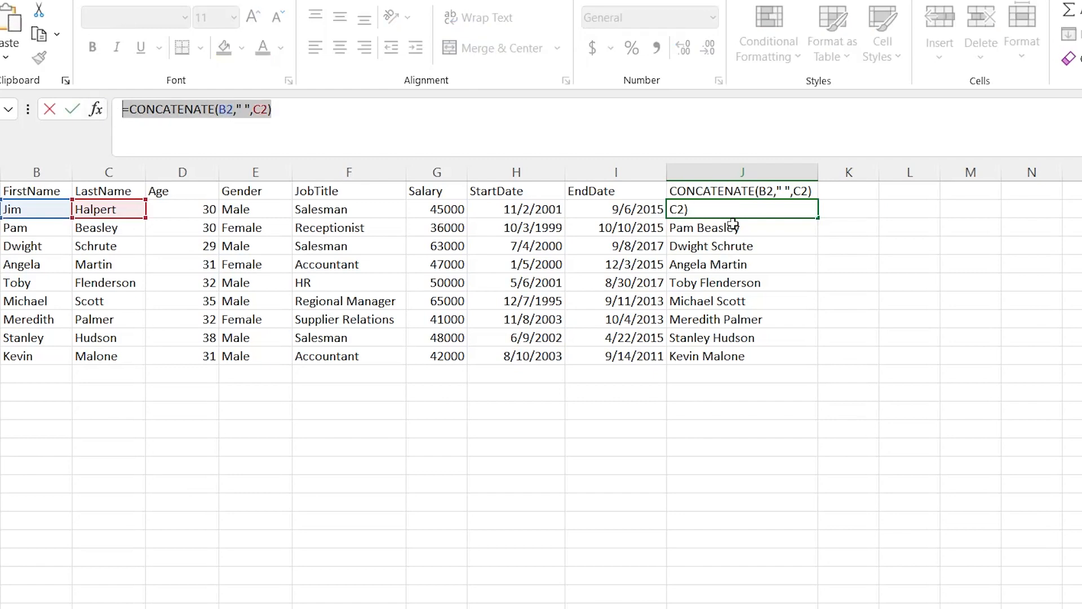
text(=)
click(848, 210)
key(ctrl+v)
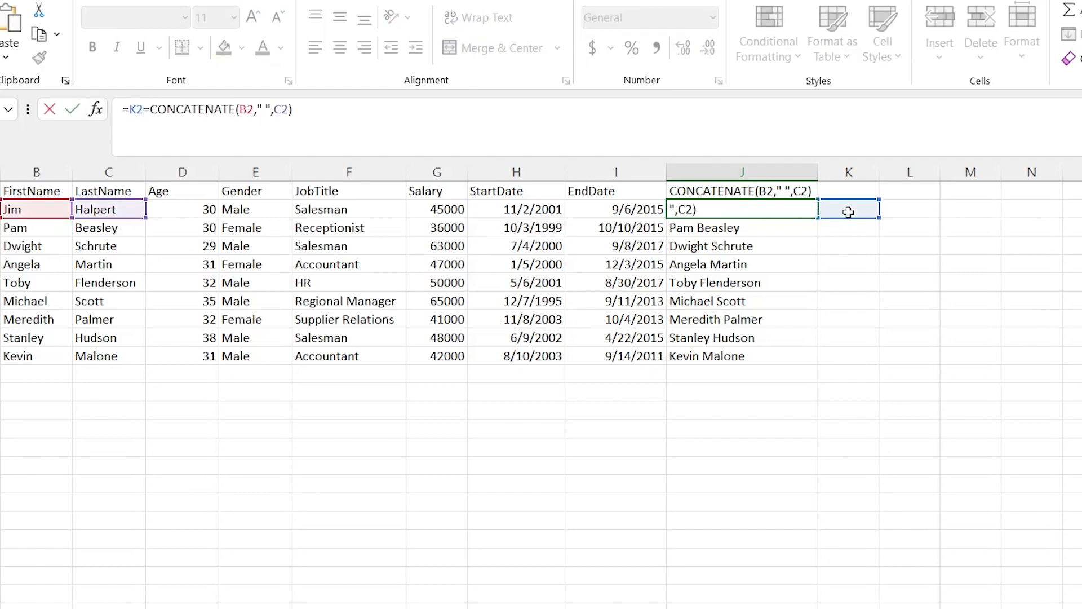
key(Escape)
click(848, 210)
key(ctrl+v)
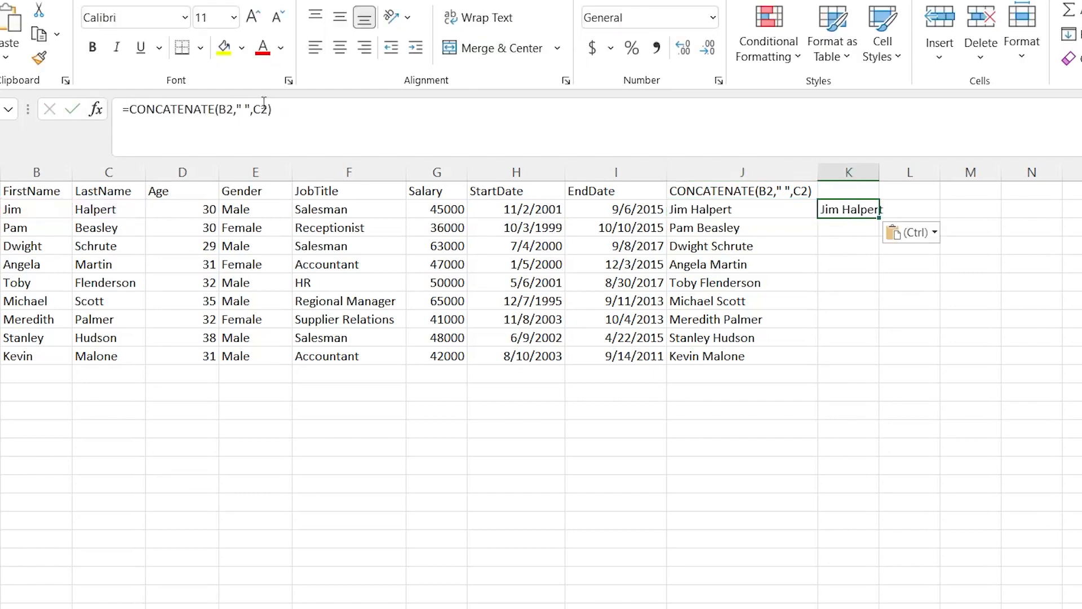
click(243, 109)
key(BackSpace)
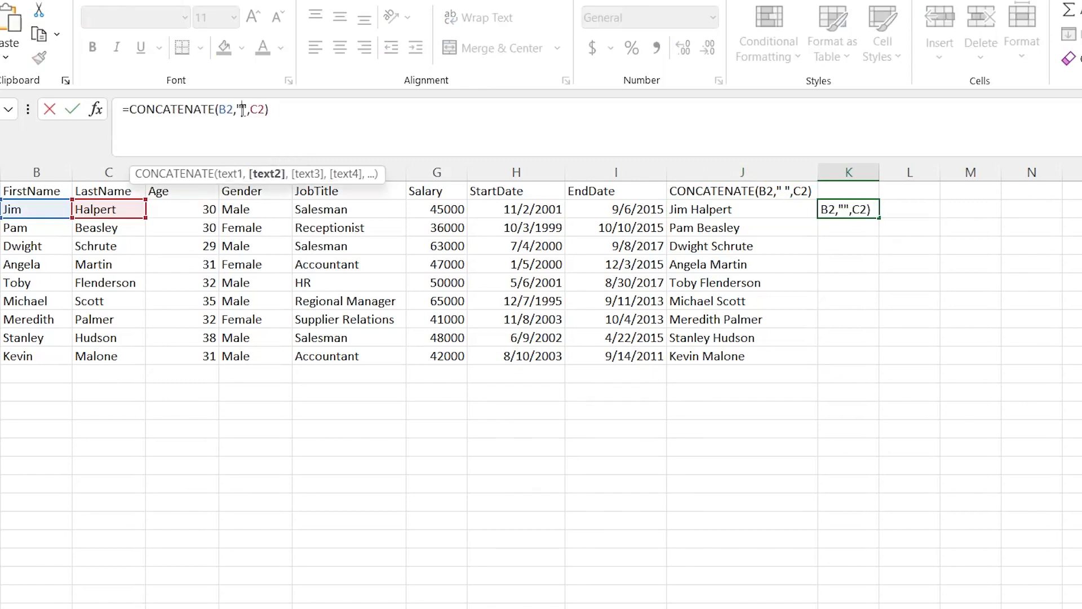
text(.)
click(270, 109)
text(@)
key(BackSpace)
text(,")
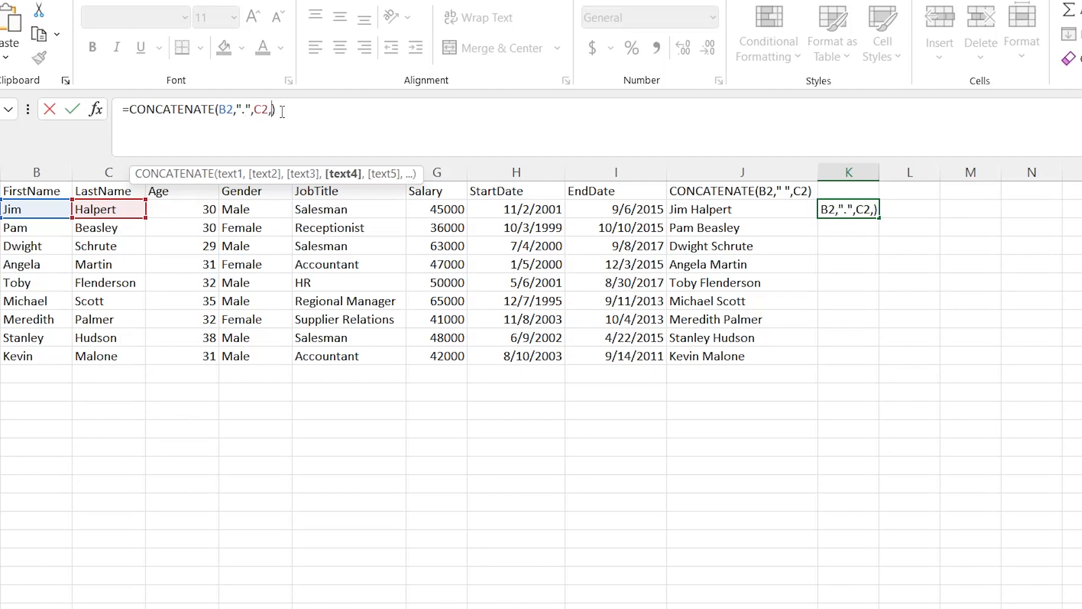
text(@gmail.com")
key(Return)
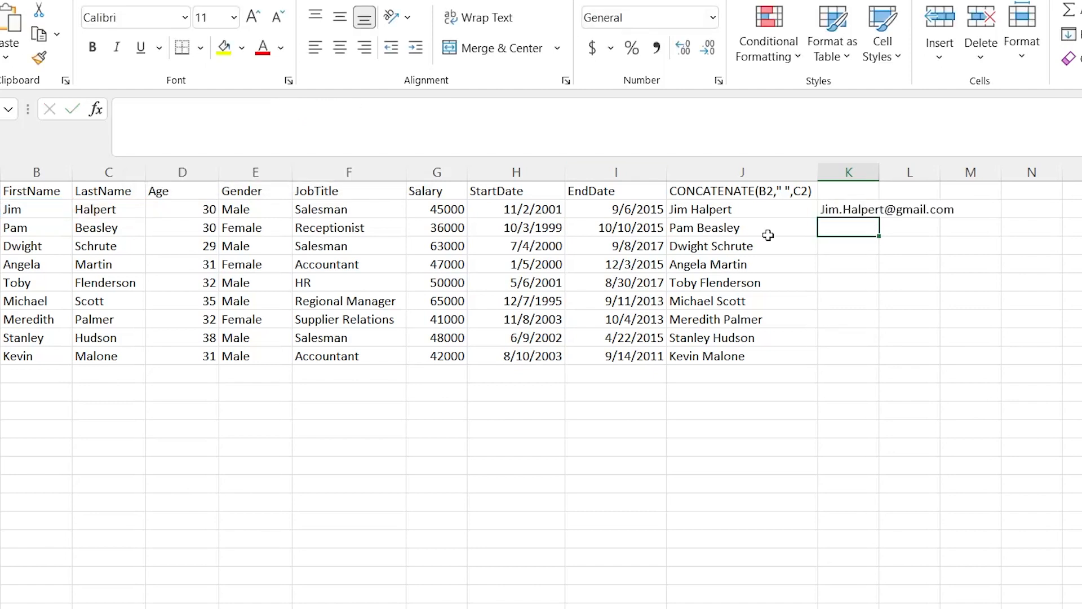
Fill the email formula from K2 down the column and clear the surplus entries in K11:K12
click(837, 209)
double_click(879, 218)
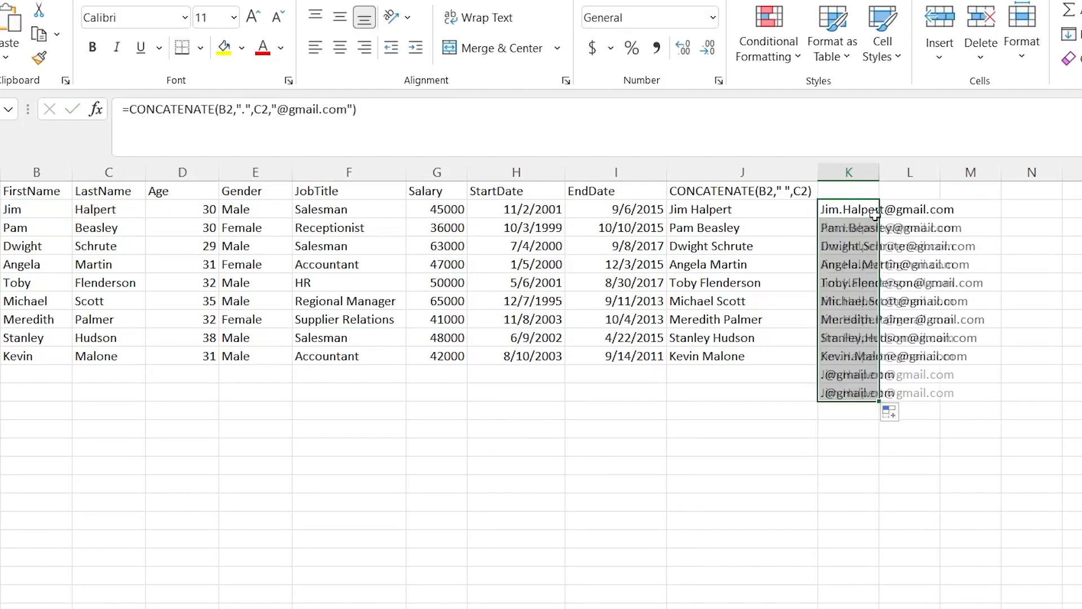
click(858, 372)
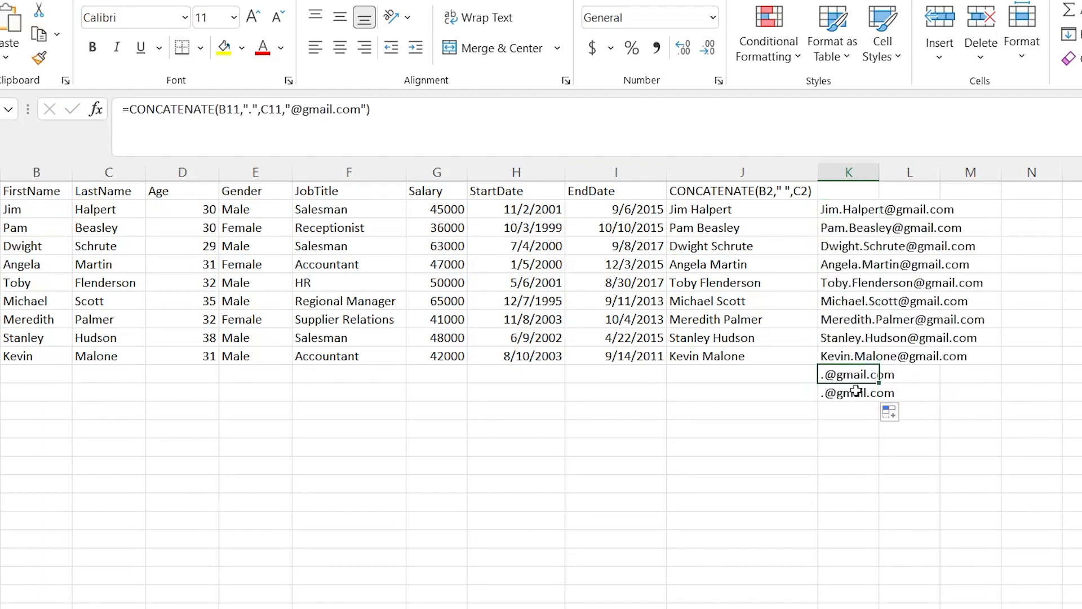
shift+click(856, 390)
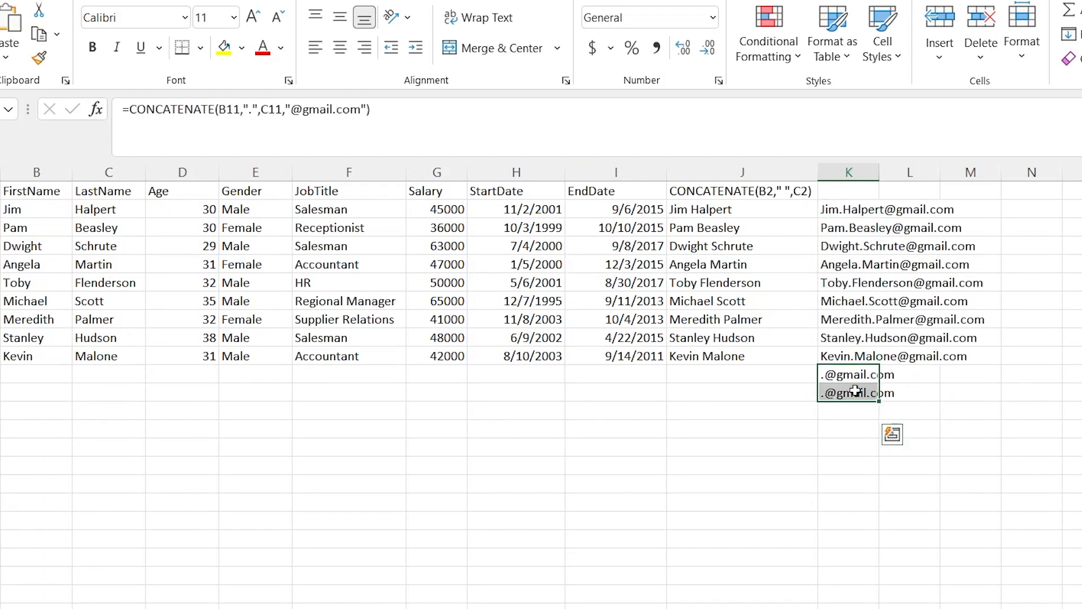
key(Delete)
click(778, 391)
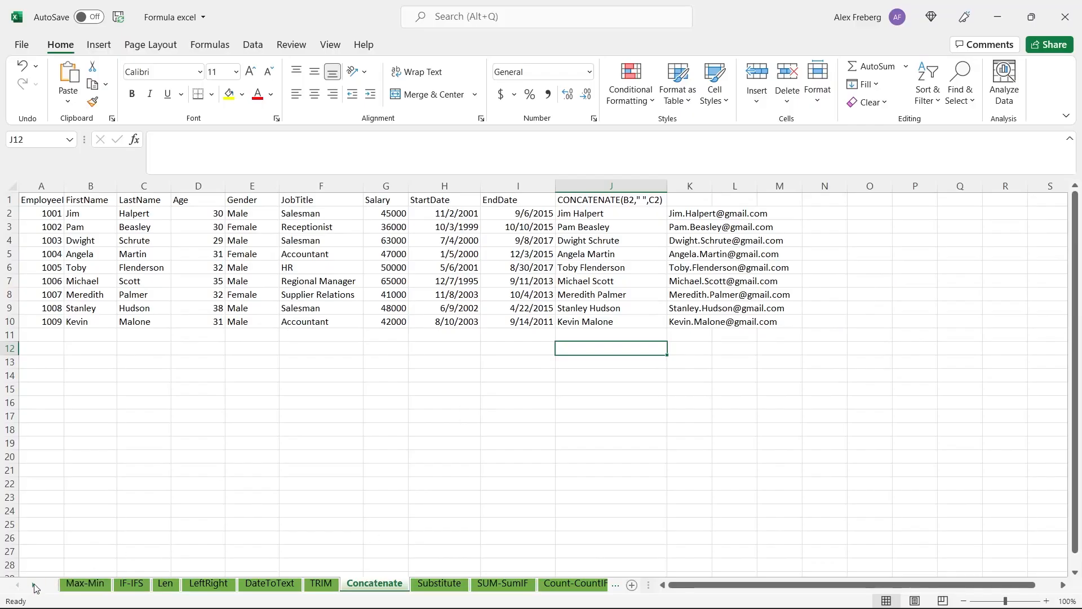
Open the Substitute sheet and review the first-row dates in StartDate and EndDate alongside the empty instance columns
click(34, 586)
click(34, 585)
click(34, 585)
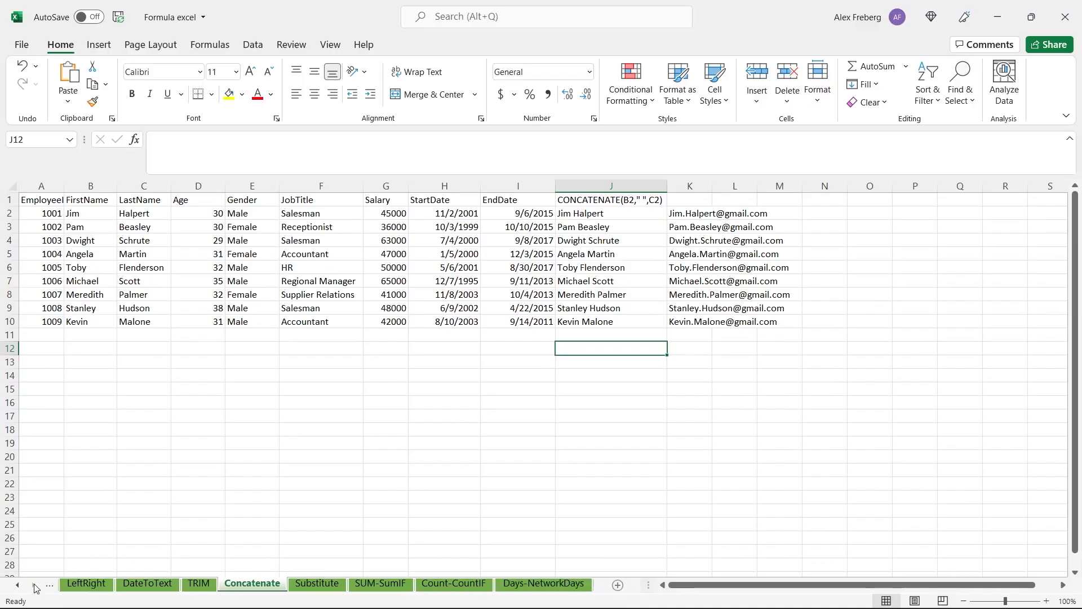
click(334, 584)
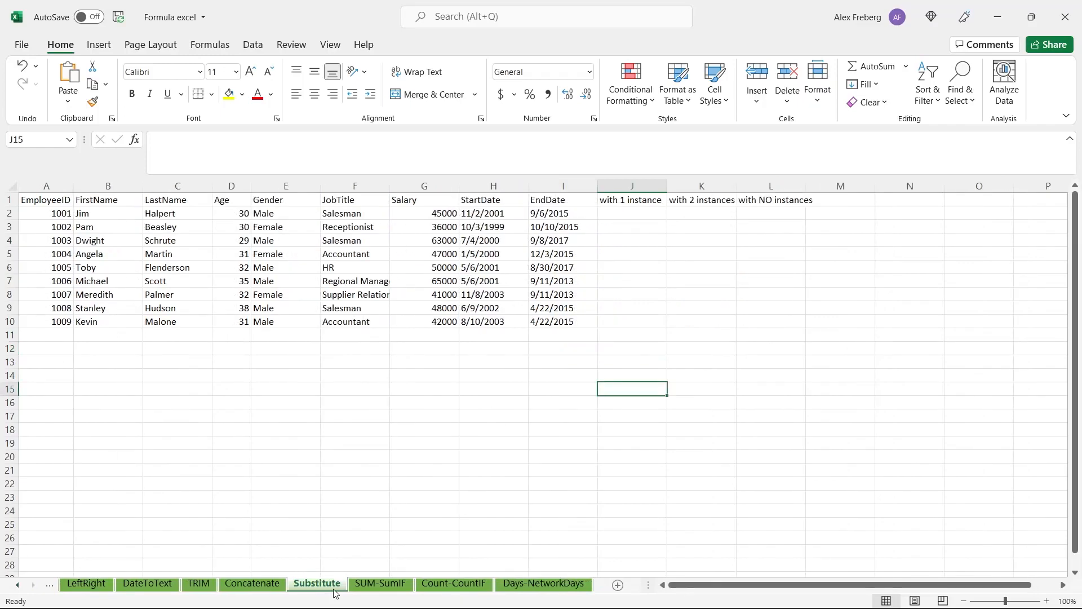
click(634, 213)
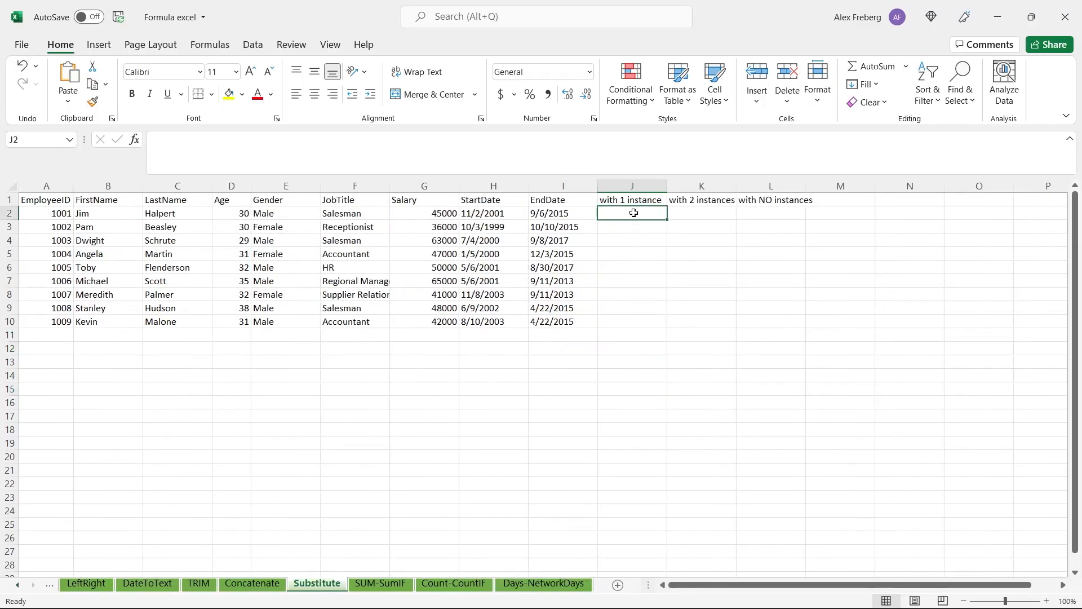
click(772, 213)
click(486, 218)
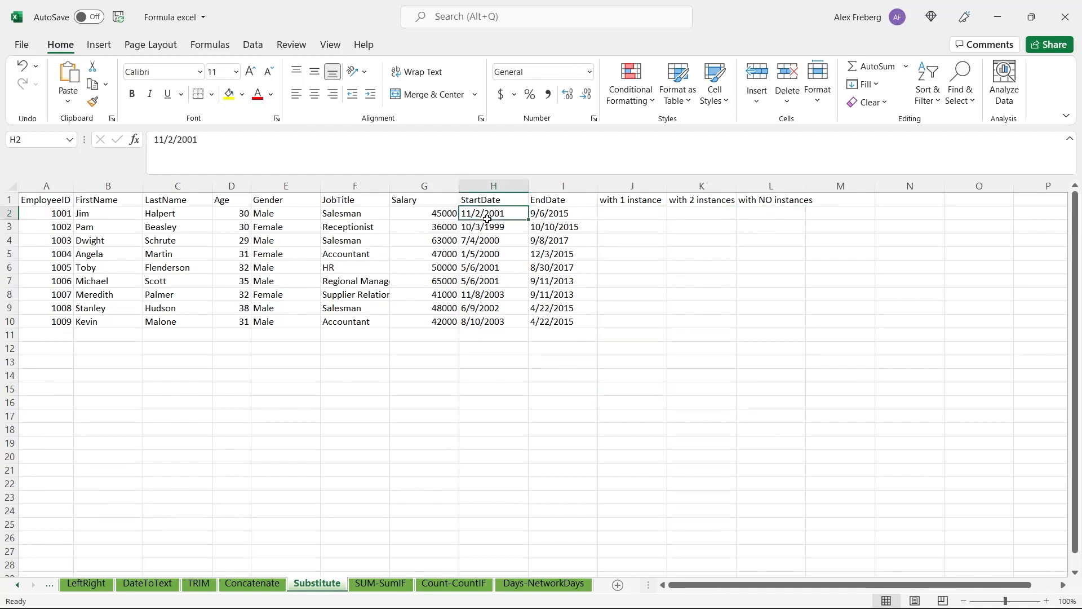
click(551, 212)
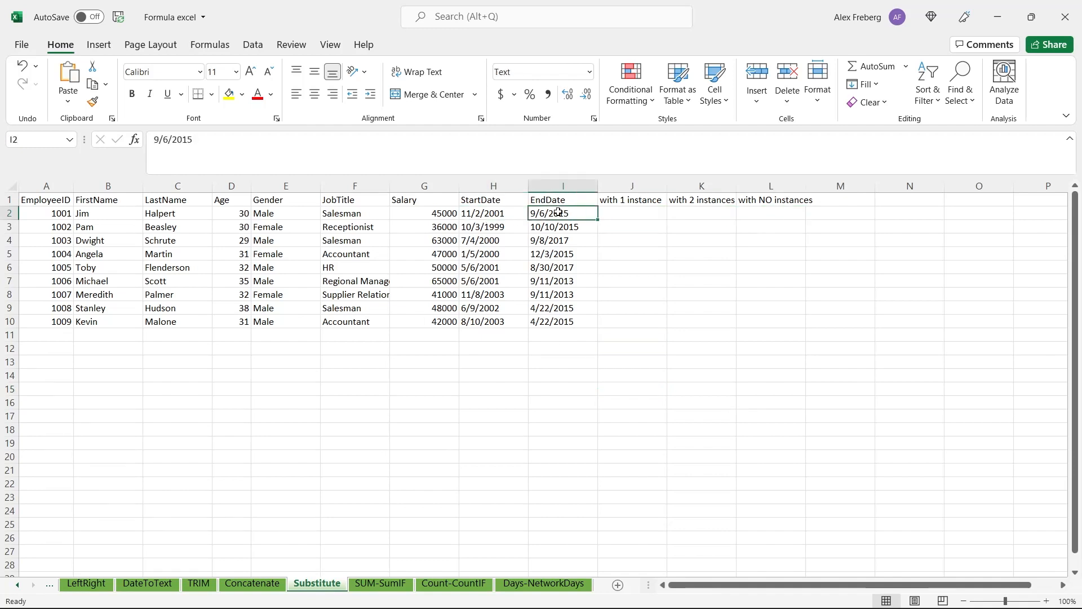
click(501, 212)
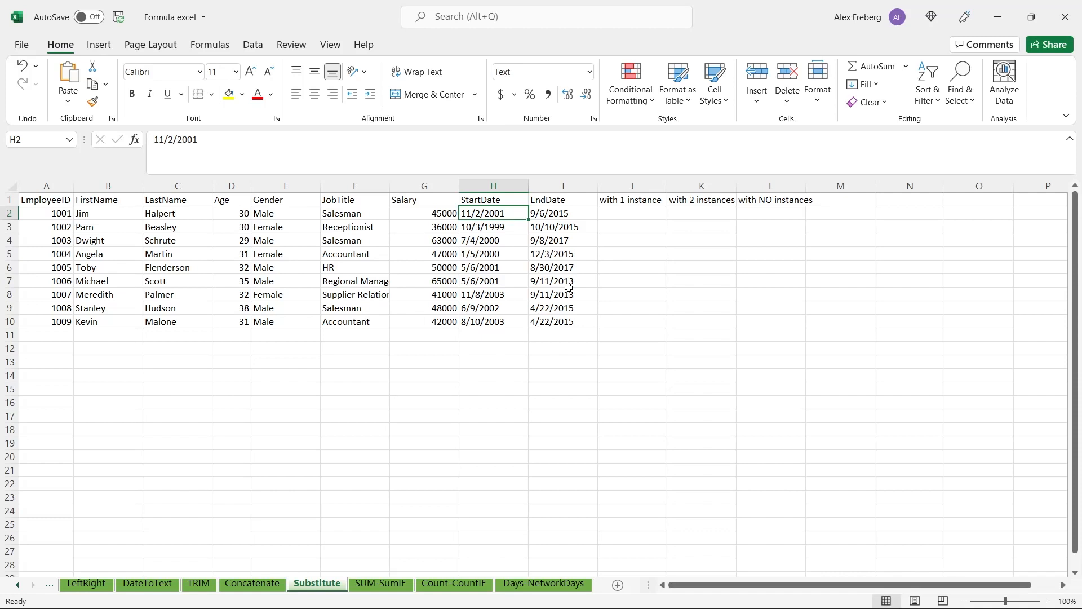
Change the start date in H5 to 1-5-2000, using dashes instead of slashes
click(470, 255)
double_click(470, 255)
key(BackSpace)
text(-)
key(BackSpace)
text(-5-)
Change the end date in I5 to 12-3-2015, using dashes instead of slashes
double_click(544, 254)
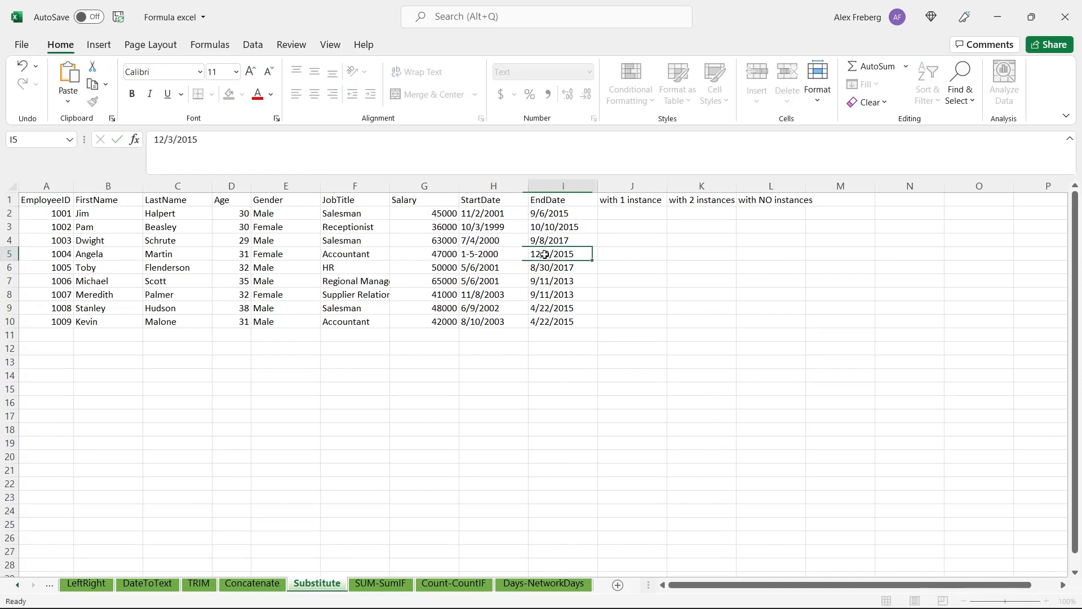
key(BackSpace)
text(-)
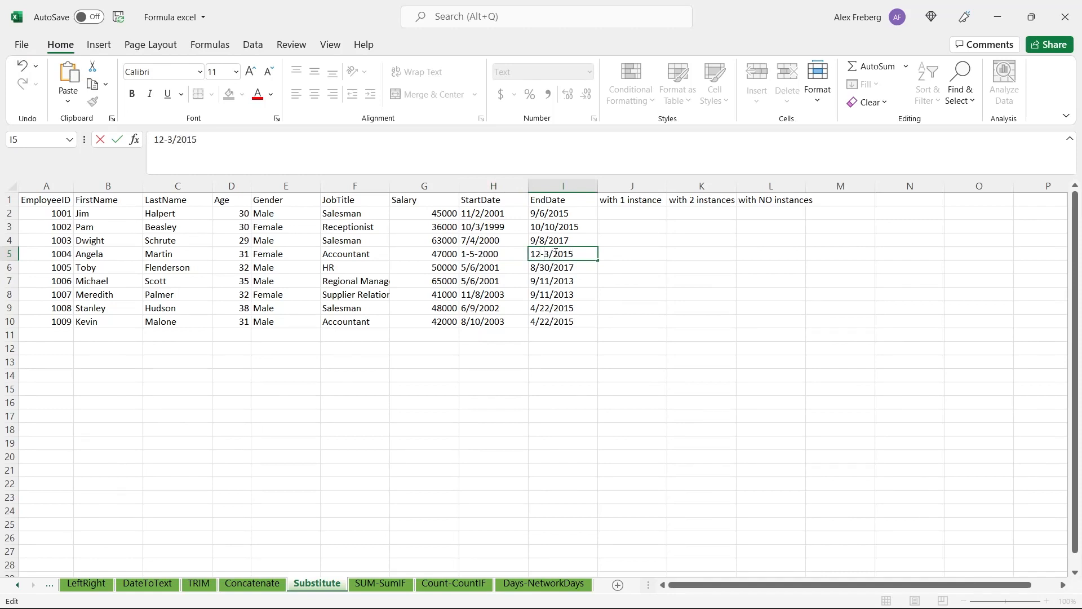
key(BackSpace)
text(-)
click(493, 277)
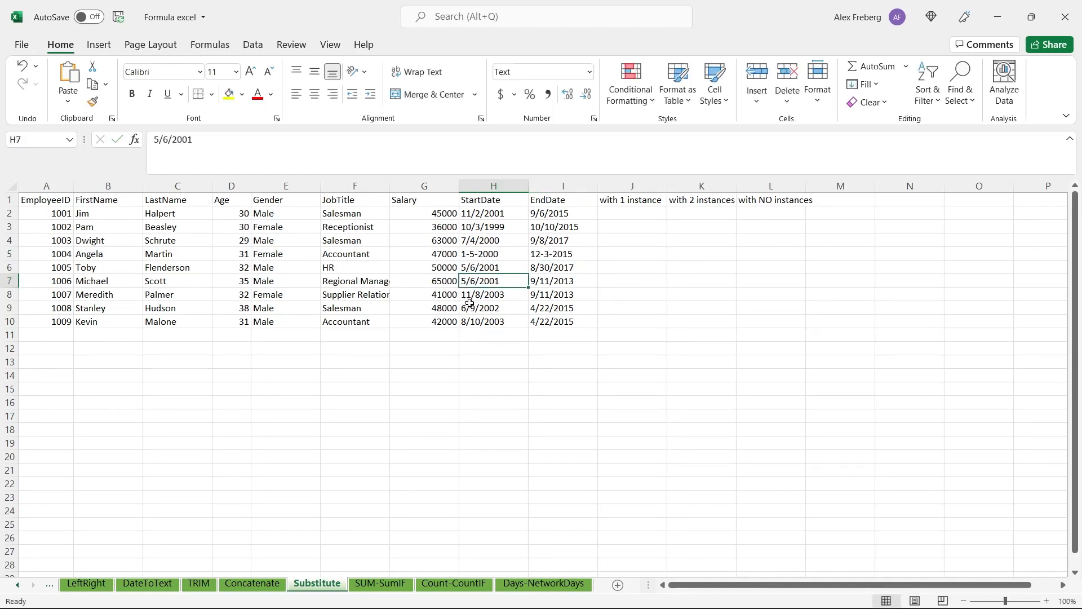
double_click(480, 254)
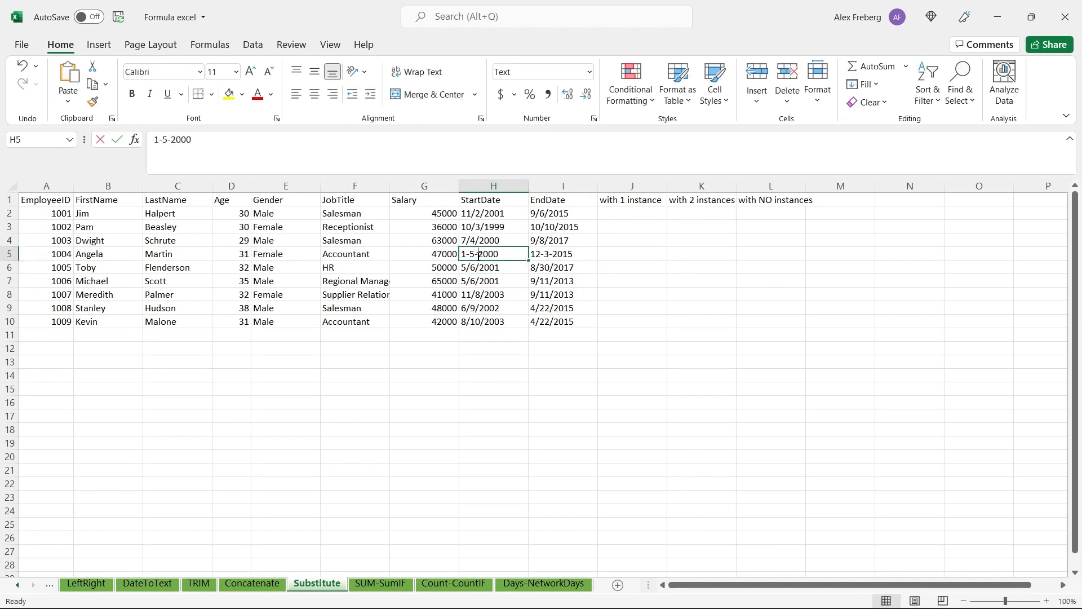
click(582, 241)
Enter =SUBSTITUTE(H2:H10,"-","/") in L2 to replace dashes with slashes in the start dates
click(628, 214)
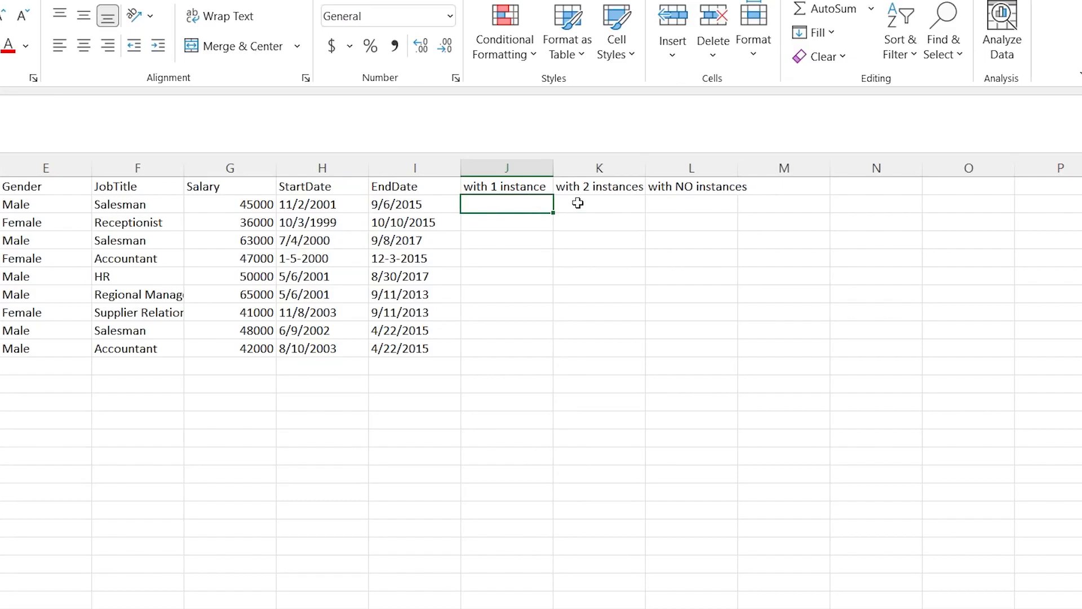
click(674, 202)
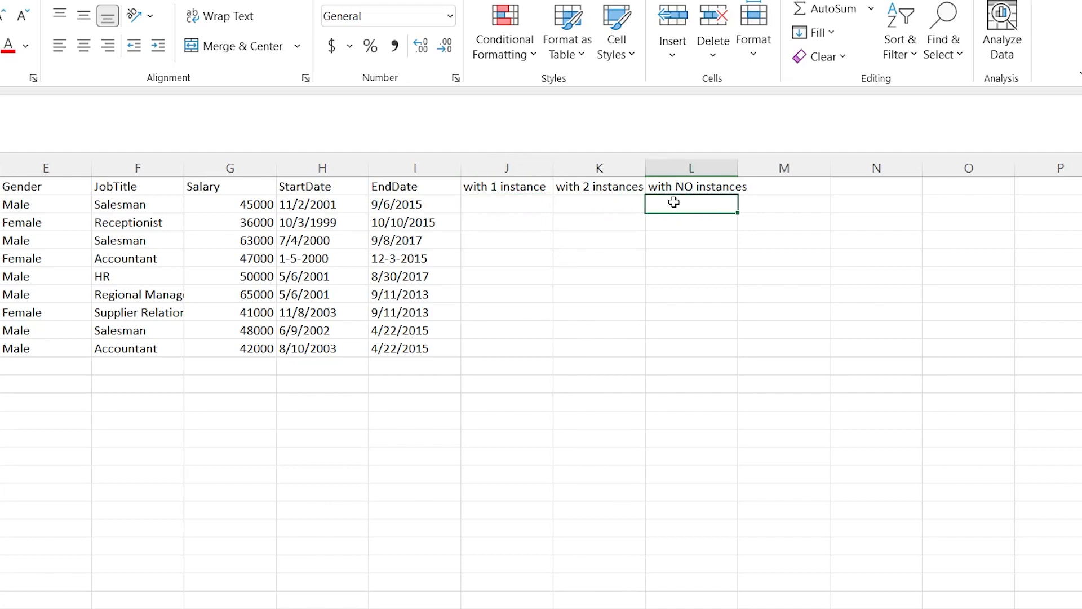
text(=)
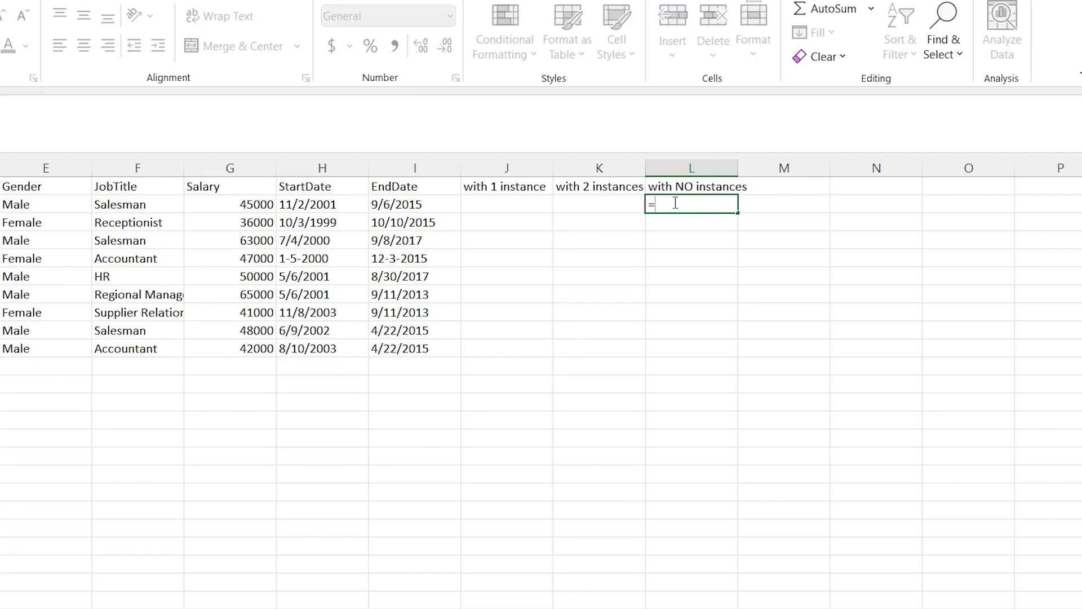
text(SUBS)
key(Tab)
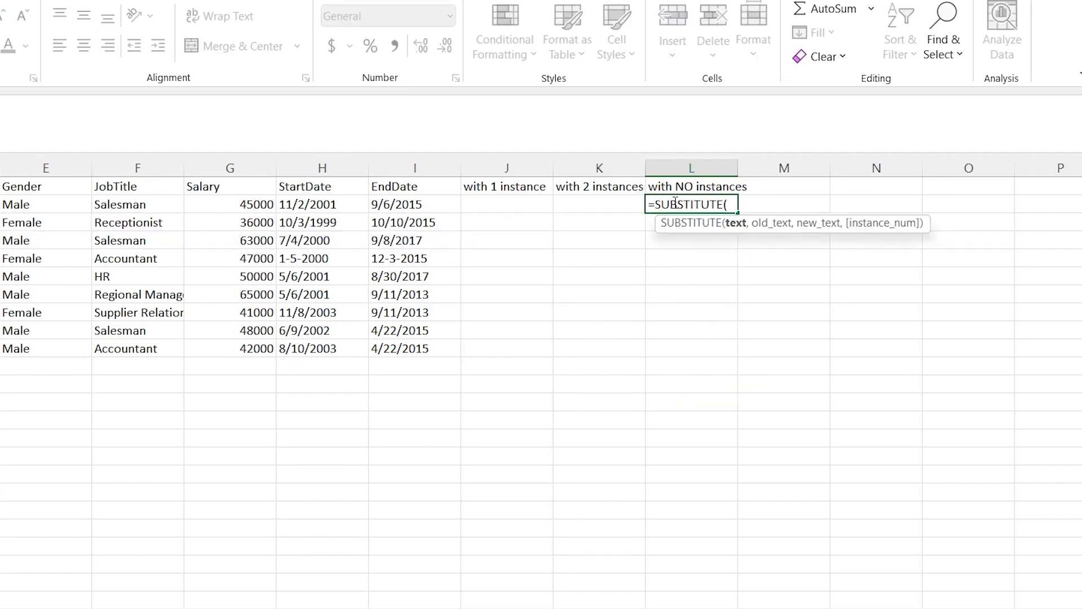
key(BackSpace)
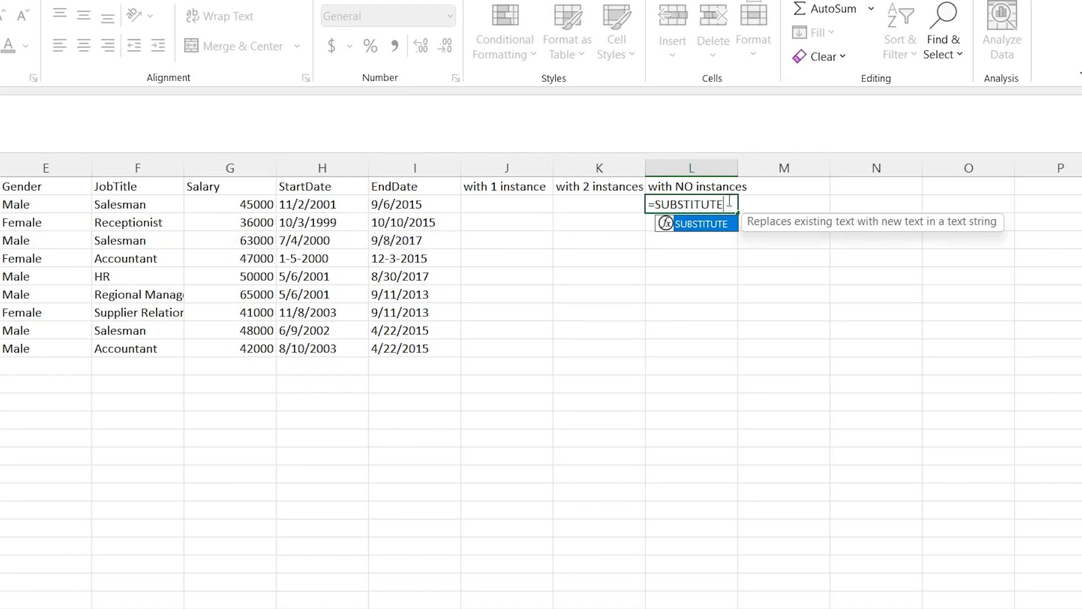
text(()
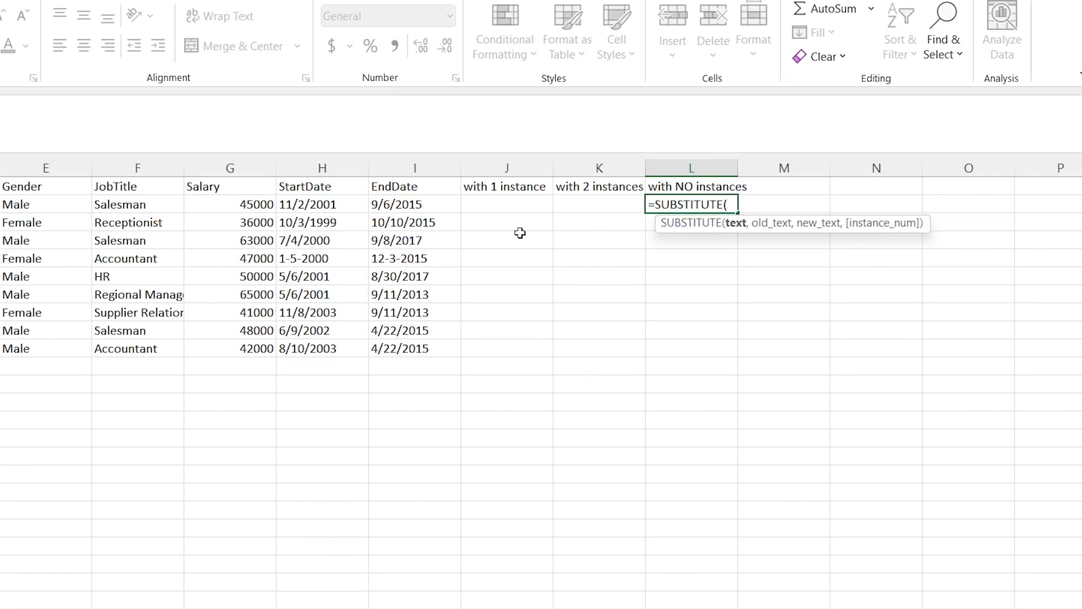
click(328, 206)
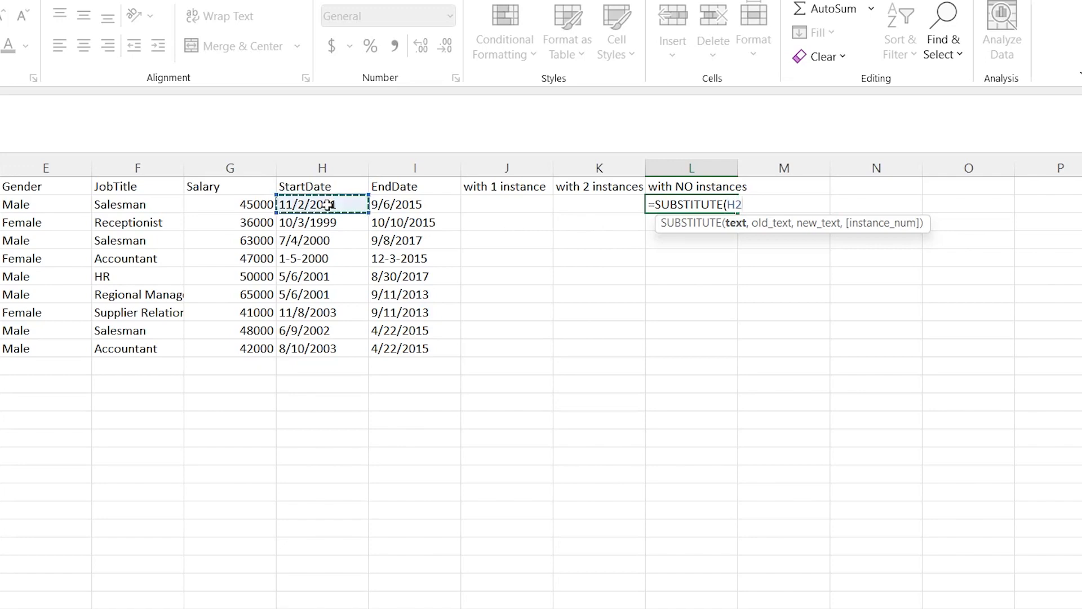
shift+click(325, 346)
text(,"-)
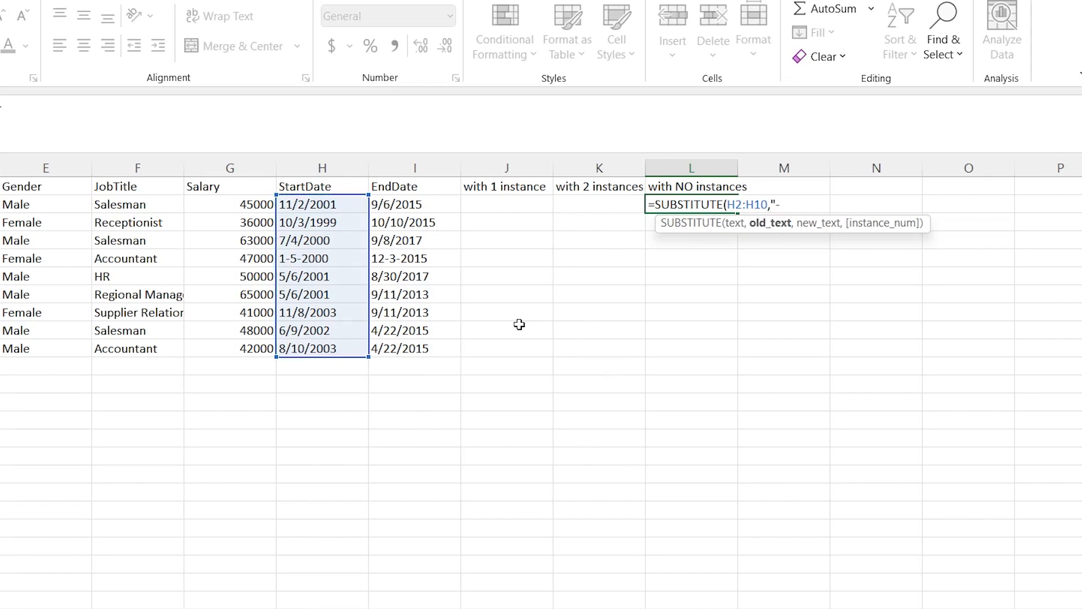
text(",")
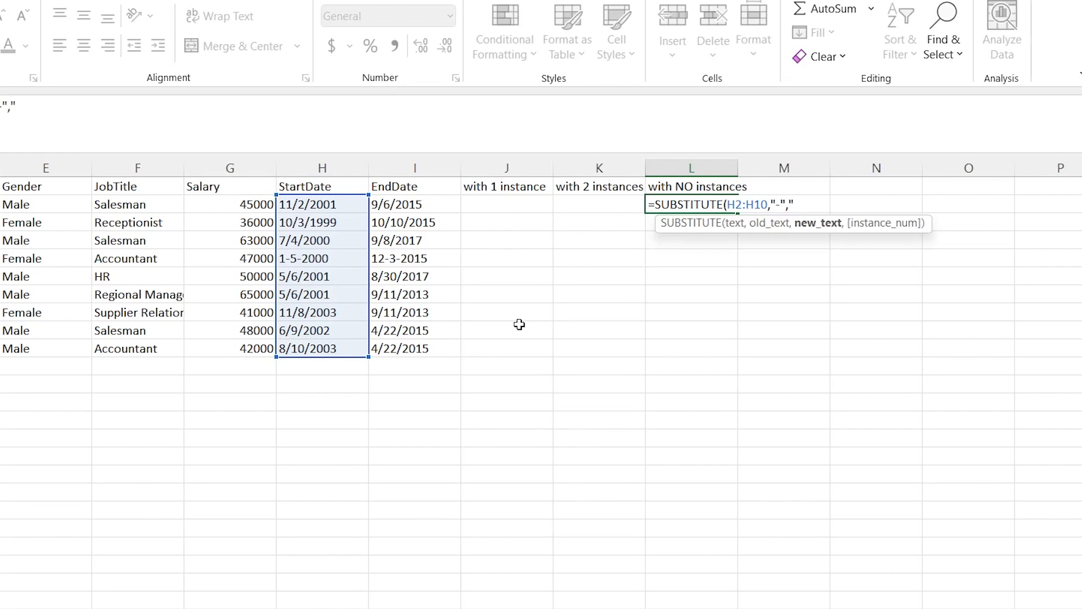
text(/)
text())
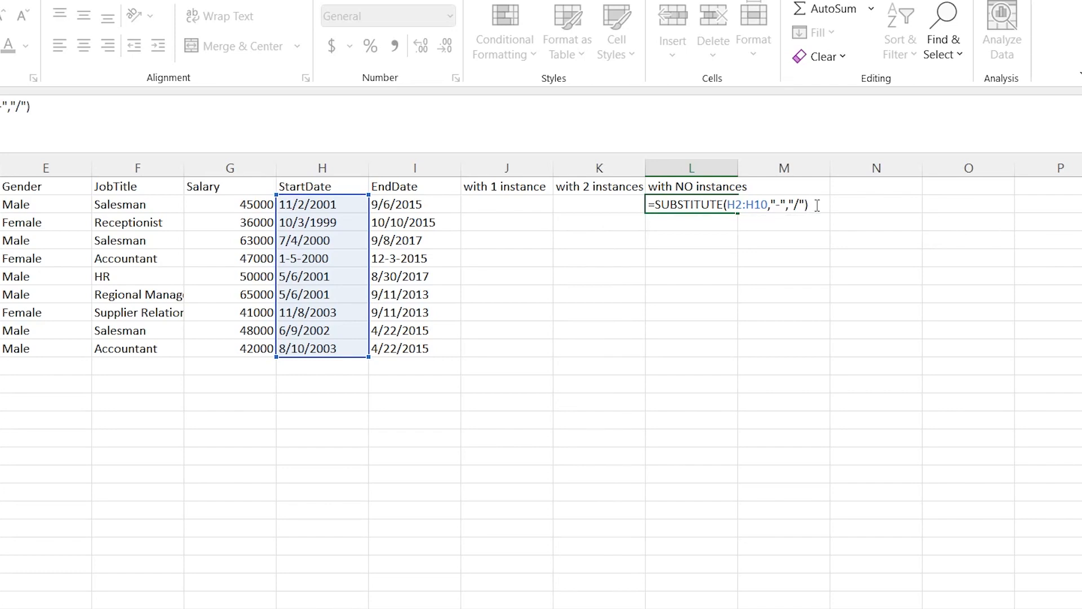
key(Return)
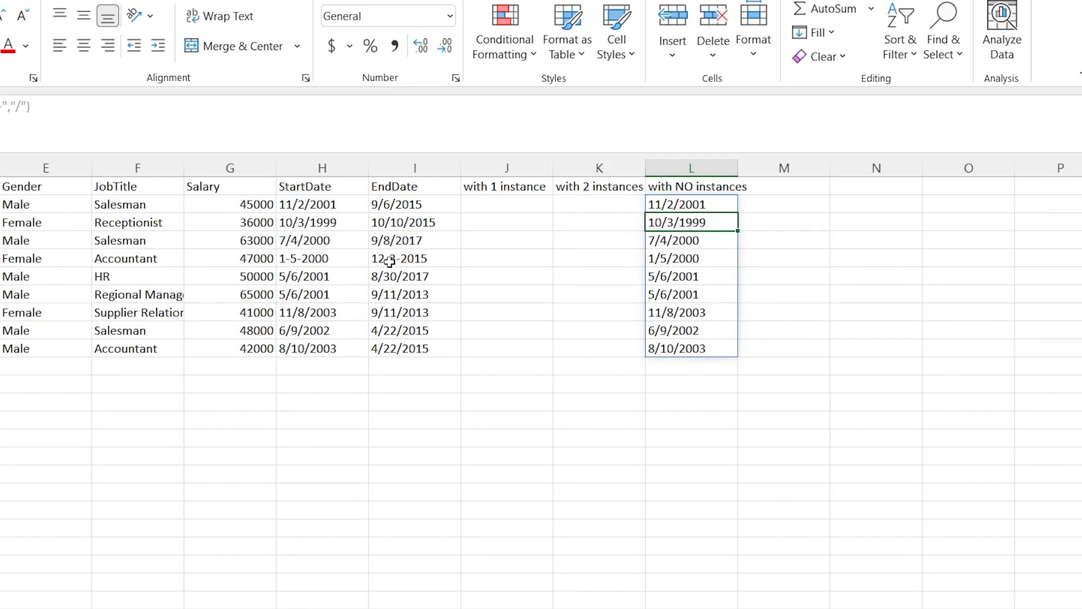
Undo the SUBSTITUTE formula in L2 and the dashed date edits in H5 and I5
click(592, 280)
key(ctrl+z)
key(ctrl+z)
key(ctrl+z)
key(ctrl+z)
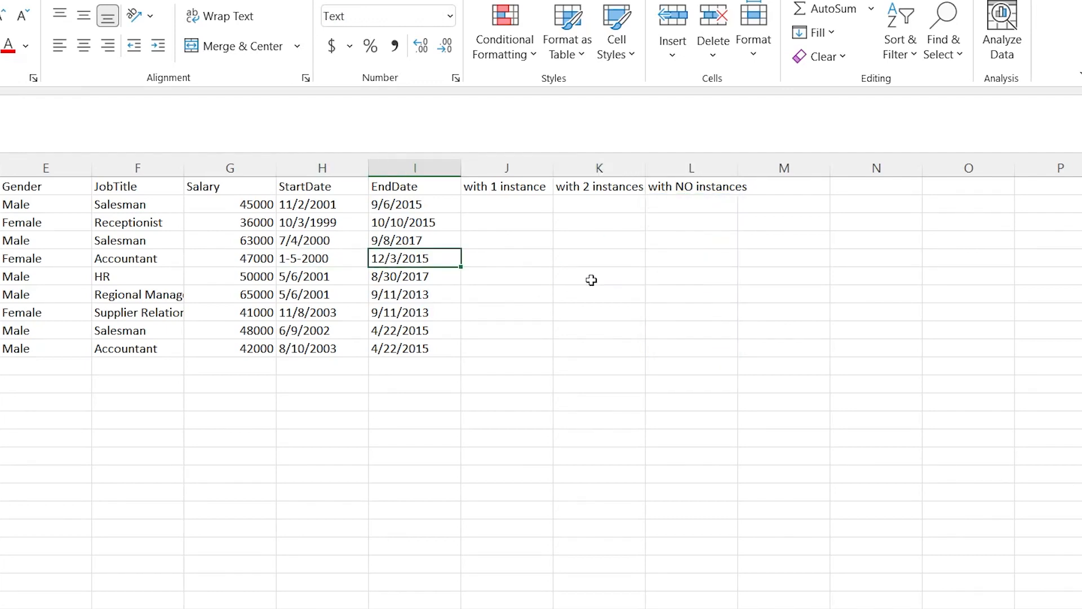
Enter =SUBSTITUTE(H2:H10,"/","-") in L2 to replace every slash in the start dates with a dash
click(699, 204)
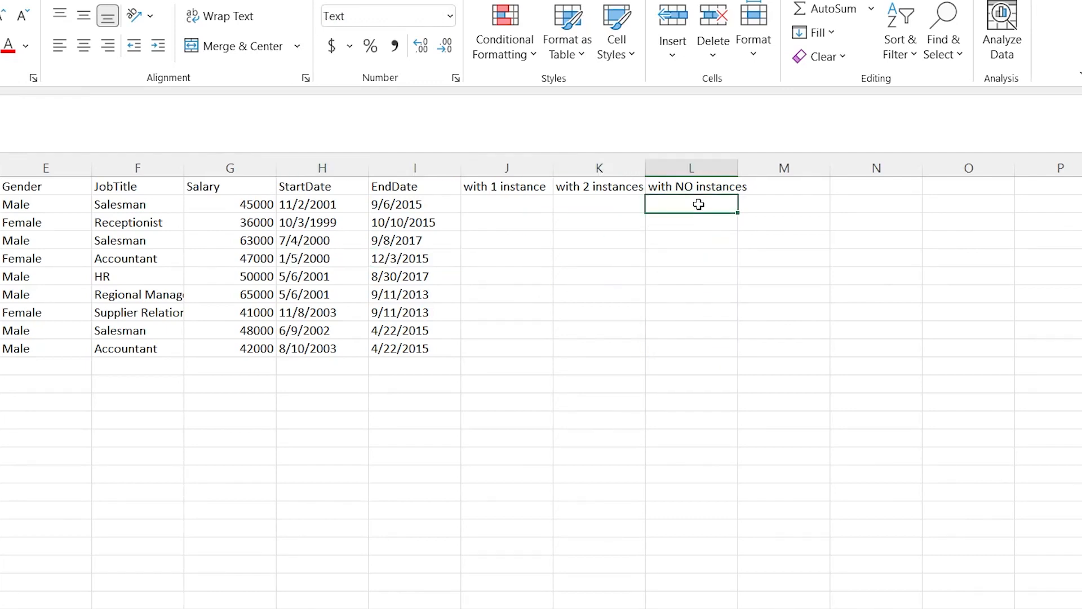
text(=)
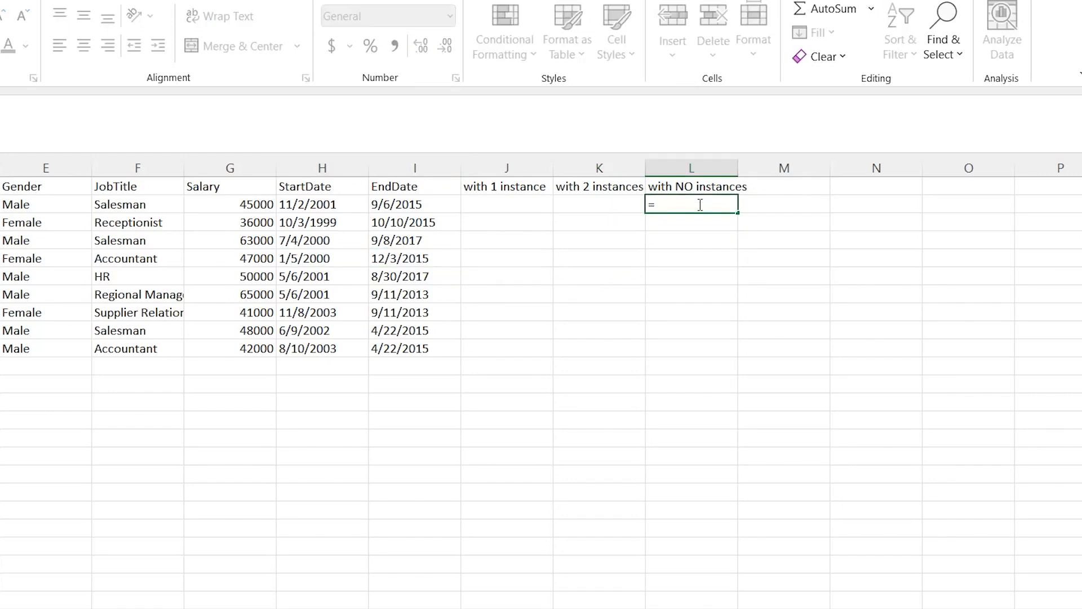
text(s)
key(BackSpace)
text(substi)
key(Tab)
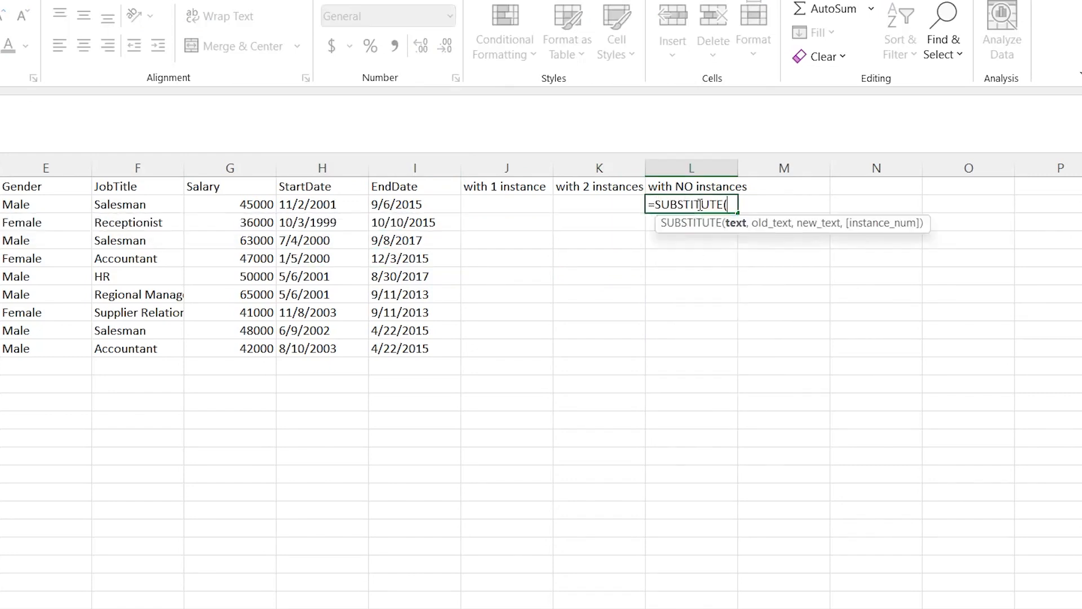
click(308, 206)
drag(308, 206, 347, 351)
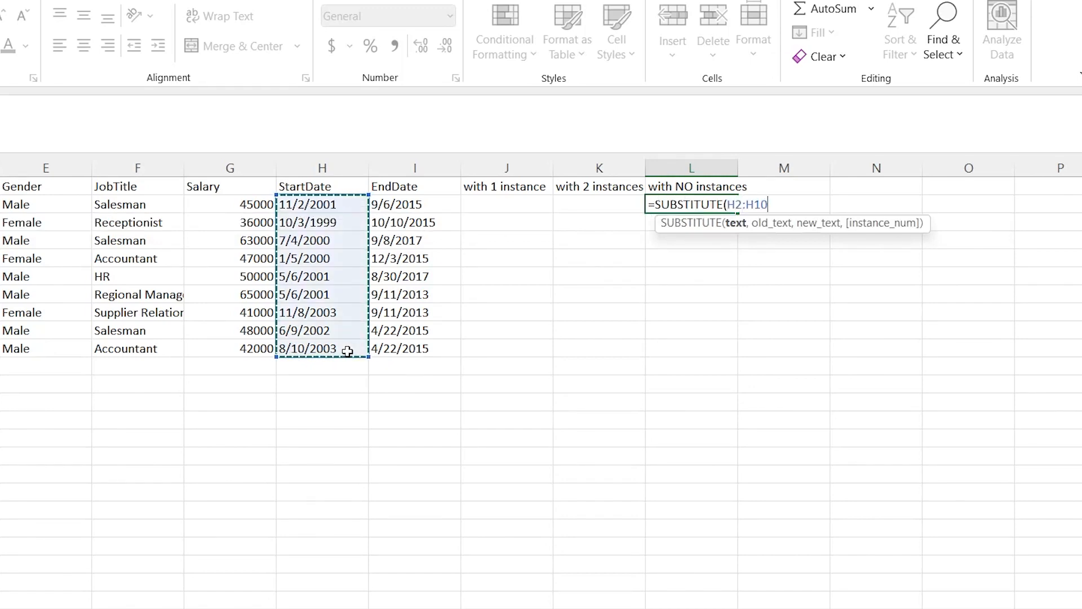
text(,")
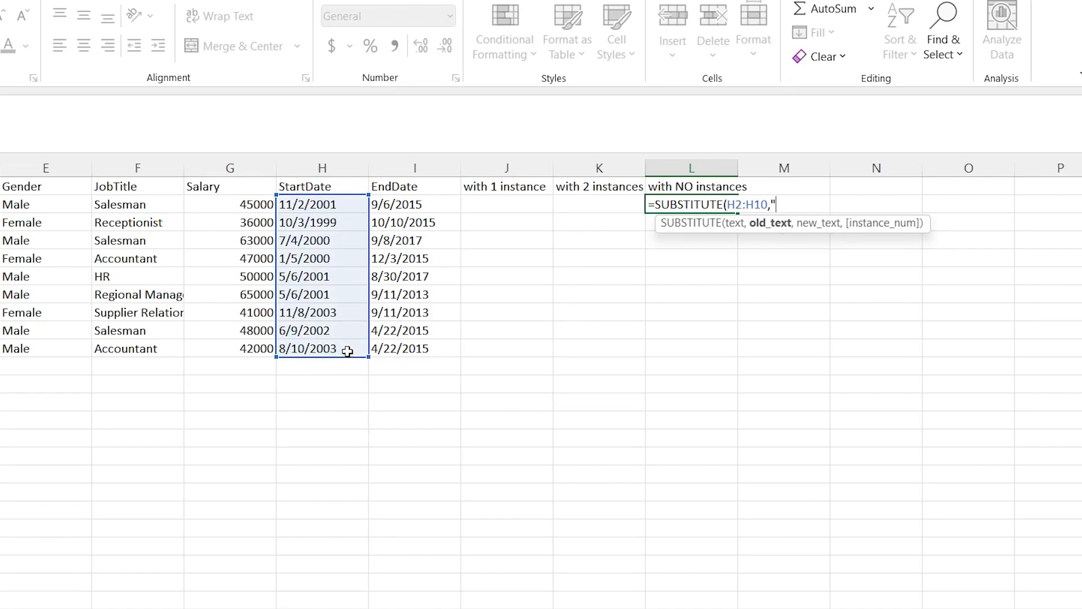
text(/","-")
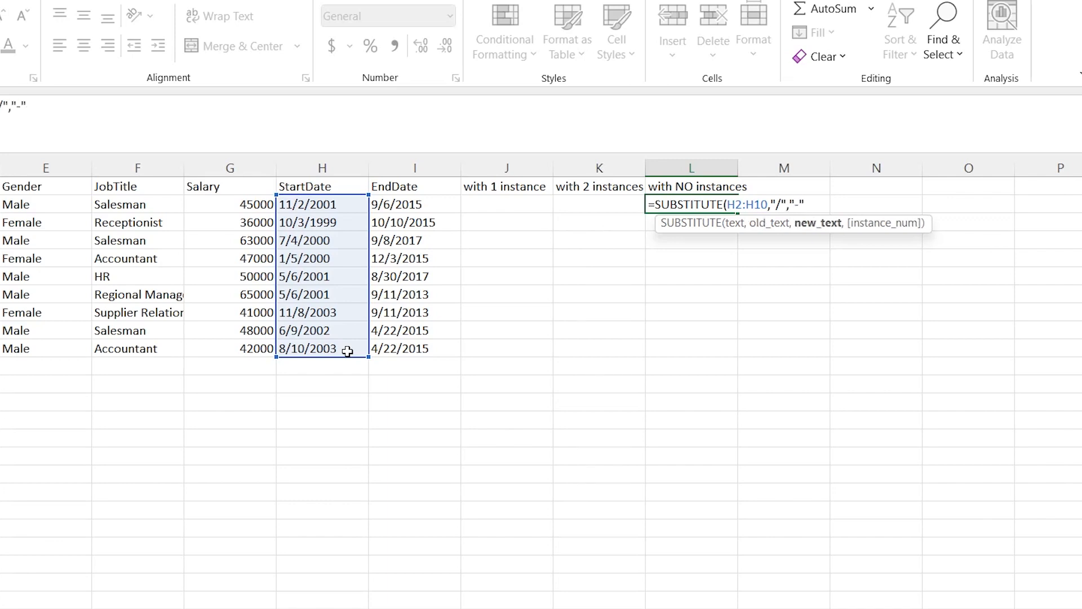
text())
key(Return)
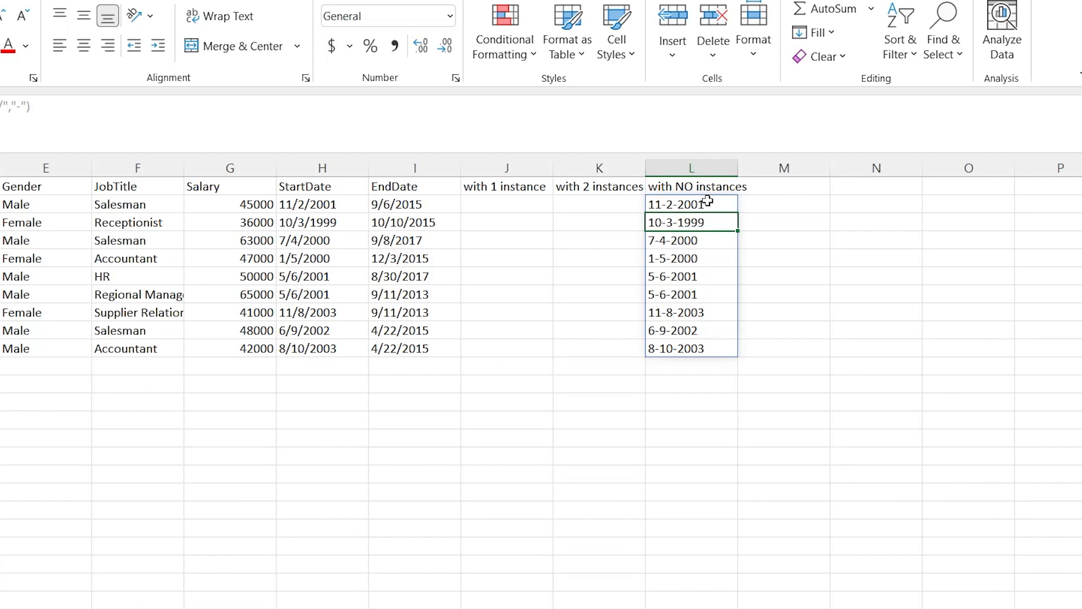
Enter =SUBSTITUTE(H2:H10,"/","-",1) in J2 to replace only the first slash in each start date with a dash
click(508, 208)
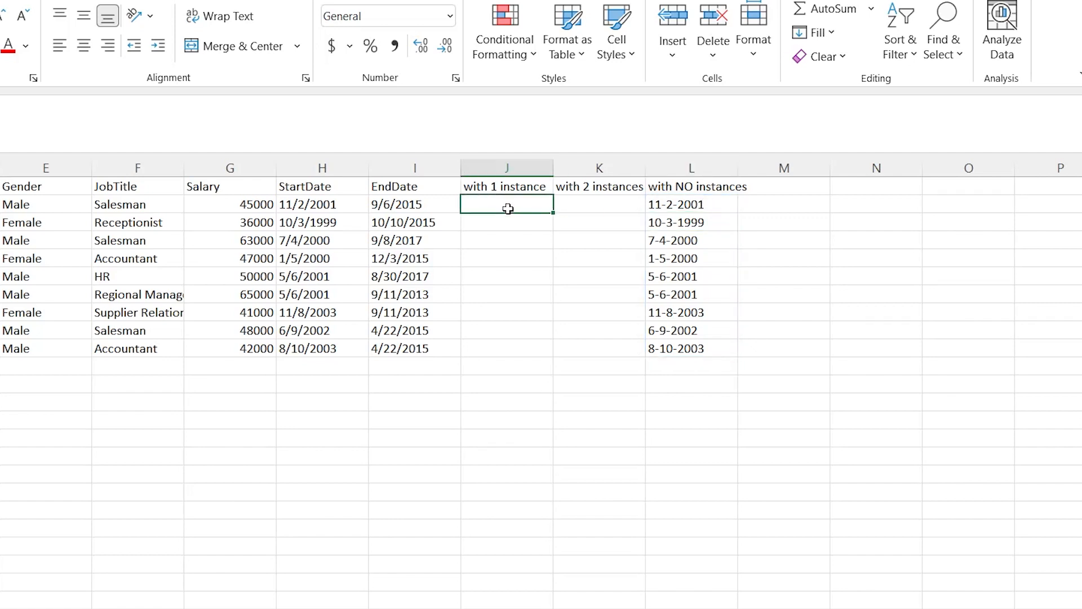
text(=s)
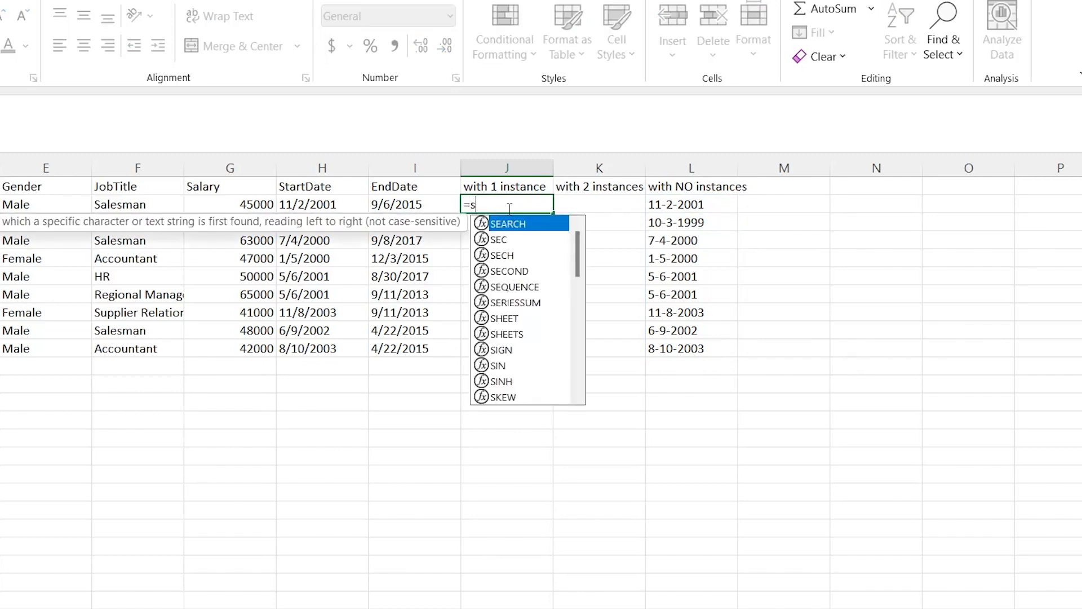
text(ub)
key(Tab)
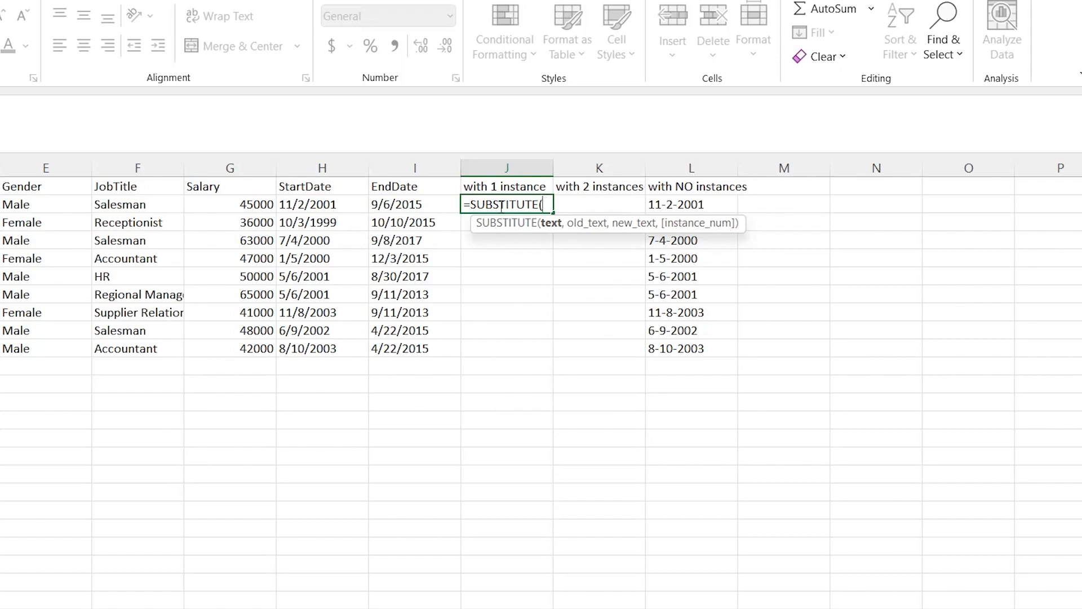
click(338, 206)
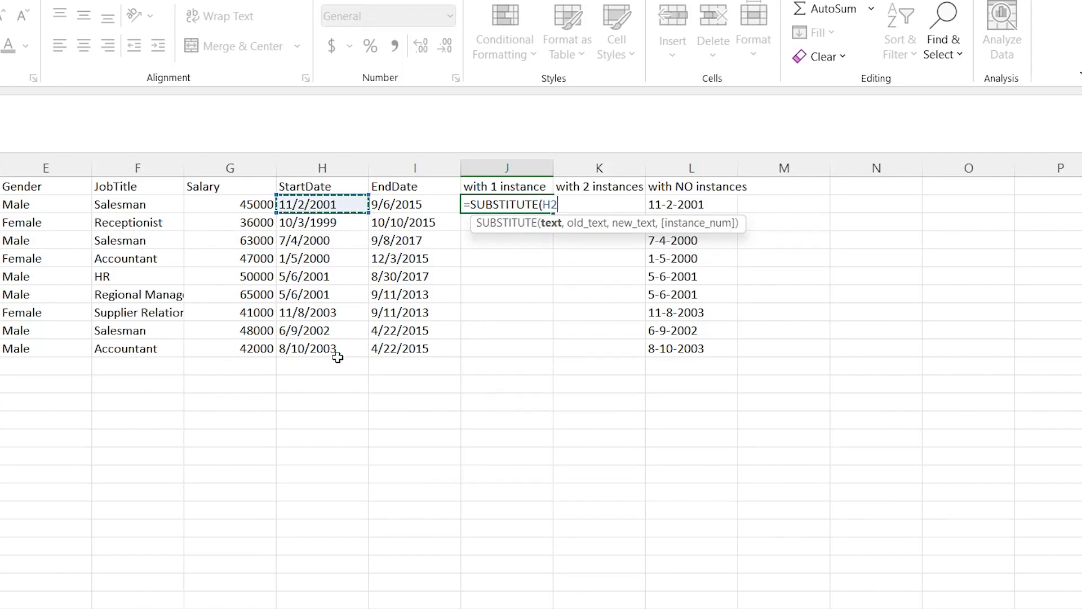
shift+click(340, 351)
text(,)
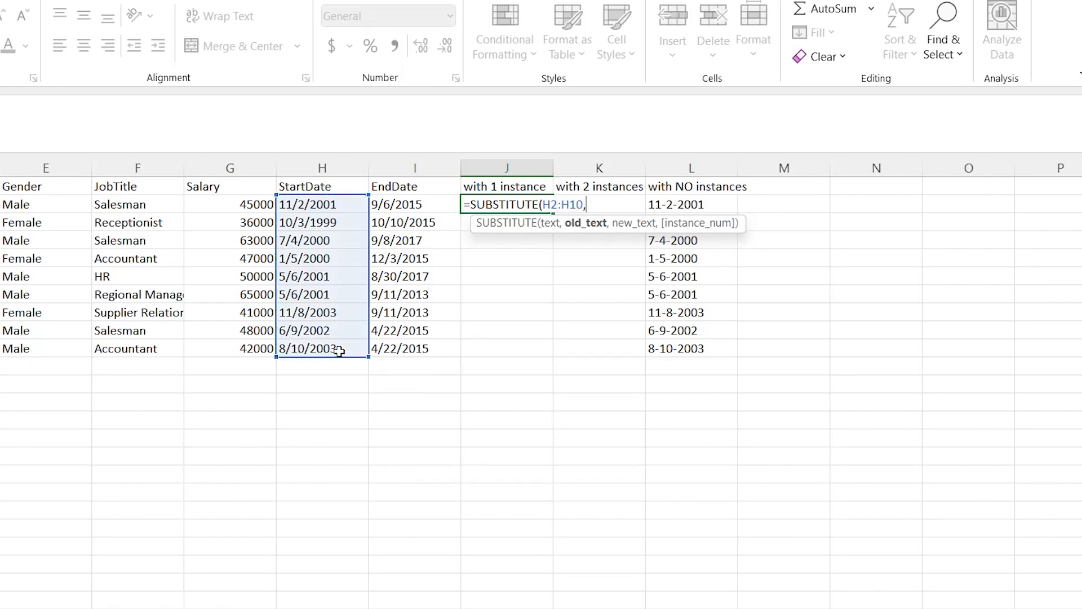
text("/")
text(,-)
text("-)
text(",1)
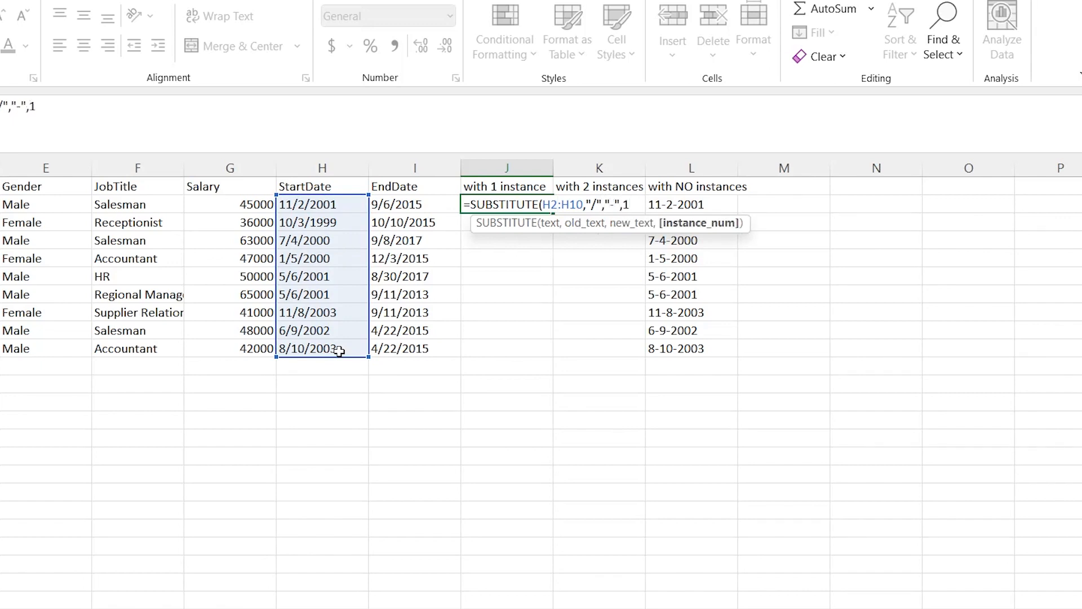
text())
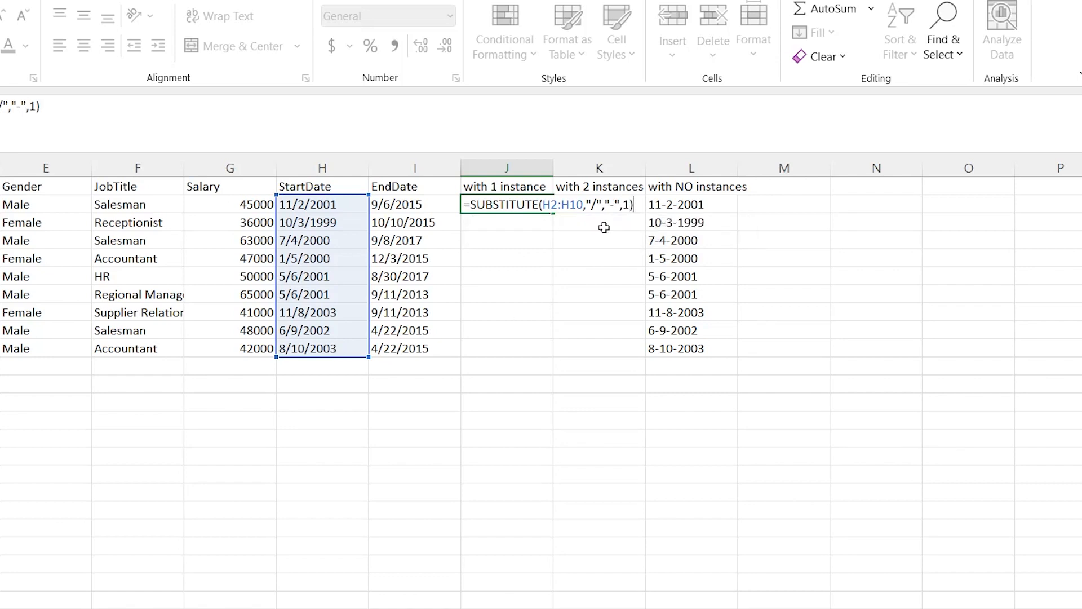
key(Return)
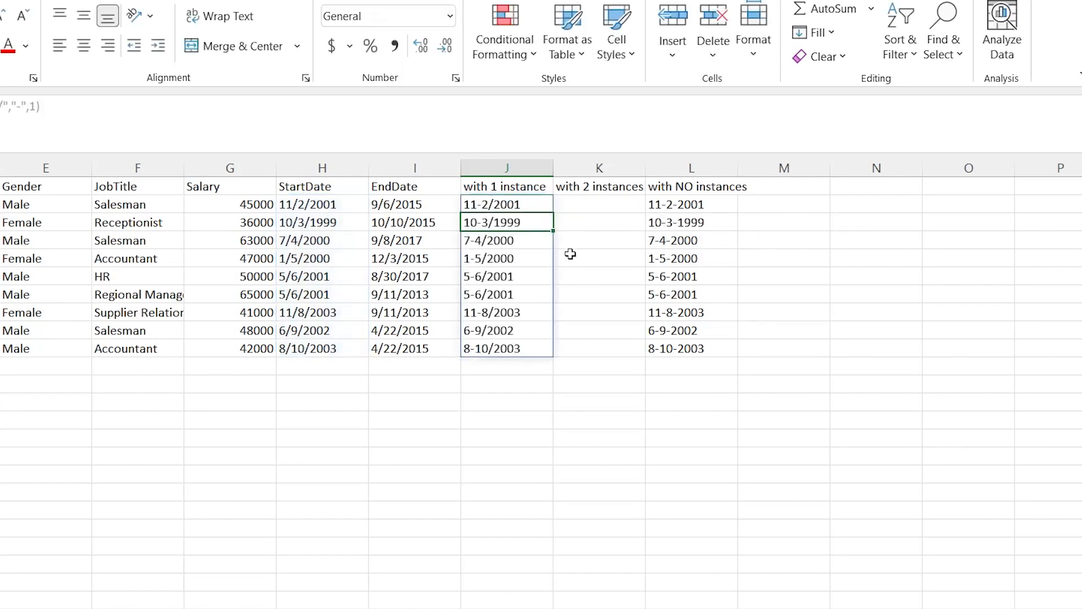
Copy the SUBSTITUTE formula text from J2 into K2 and change its instance number to 2
click(478, 205)
drag(478, 205, 478, 224)
click(478, 224)
click(525, 204)
drag(41, 106, 1, 106)
key(Escape)
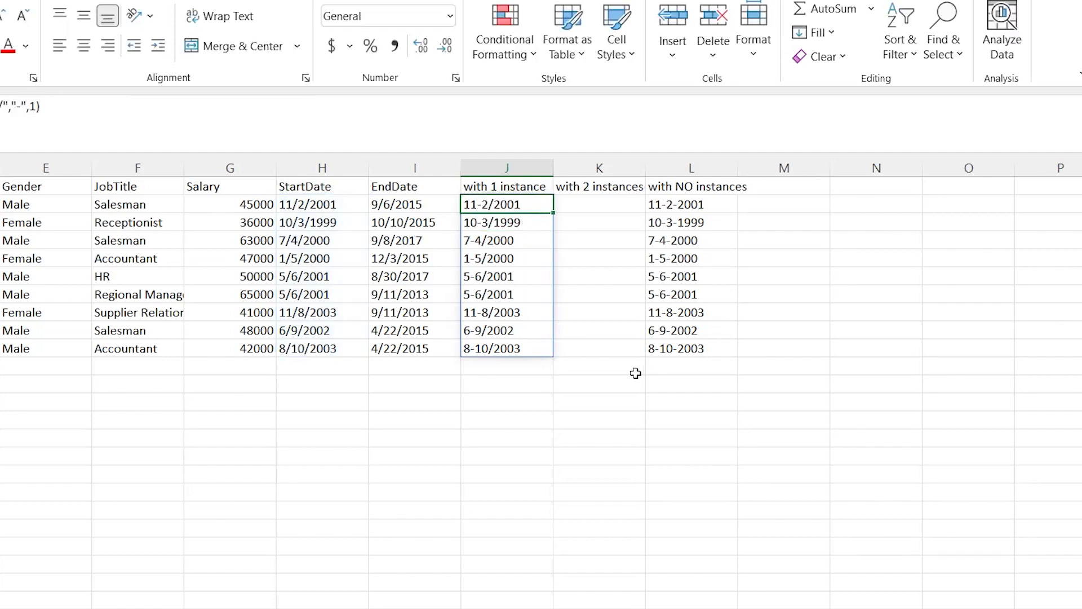
click(590, 208)
key(ctrl+v)
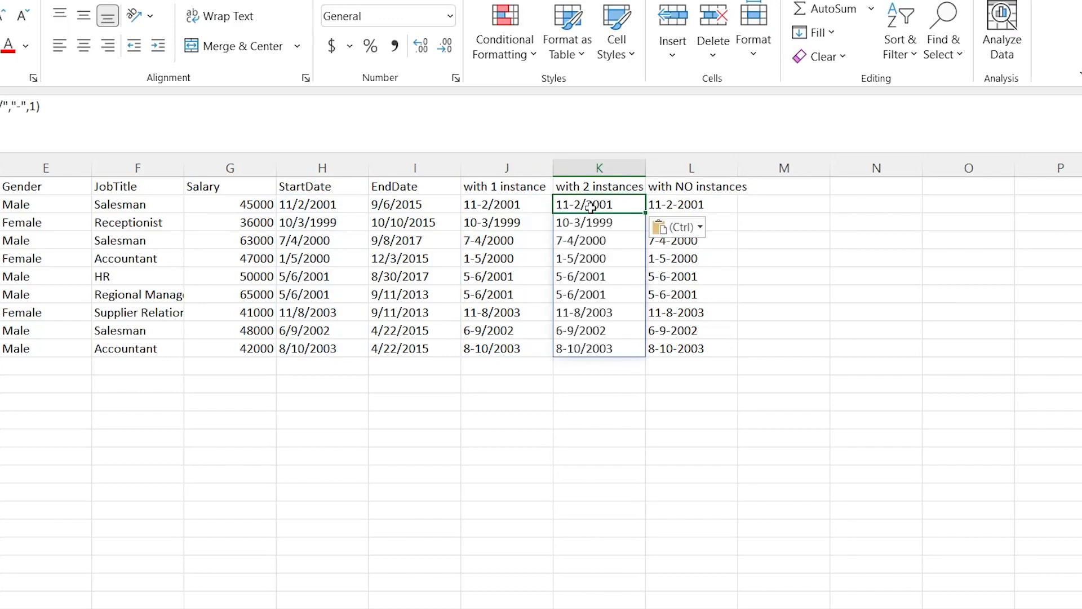
click(35, 107)
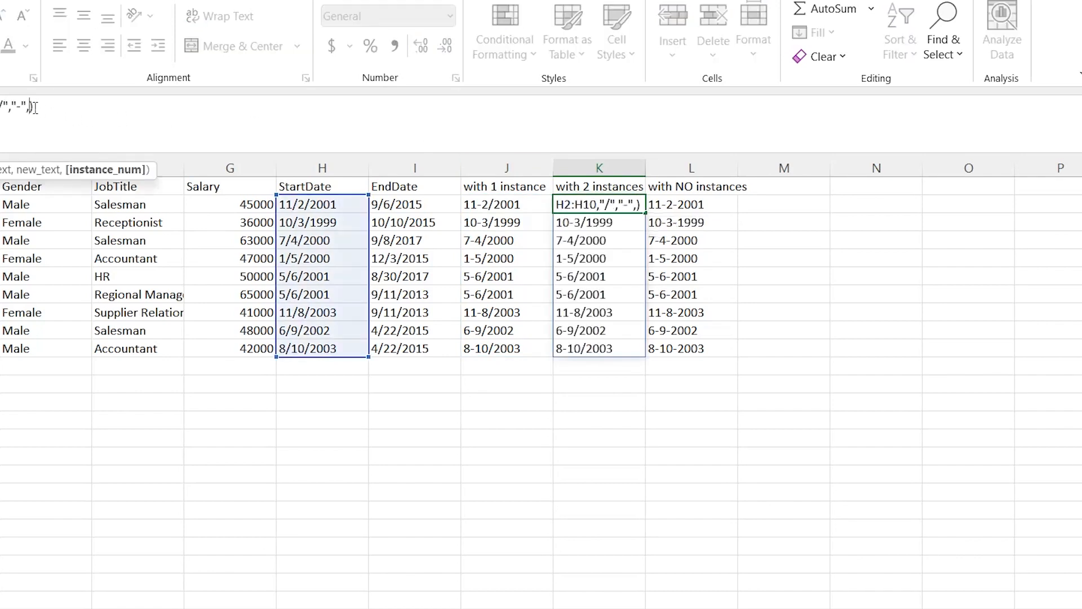
key(BackSpace)
text(2)
key(Return)
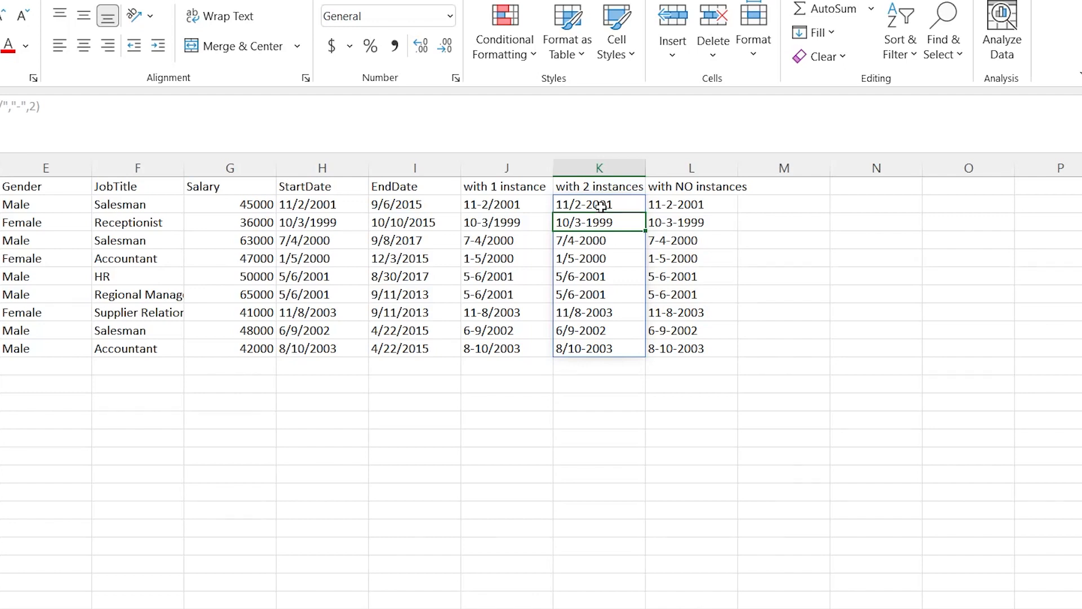
Select the dates under "with NO instances" from L2 down for comparison with the other two columns
click(707, 205)
key(ctrl+shift+Down)
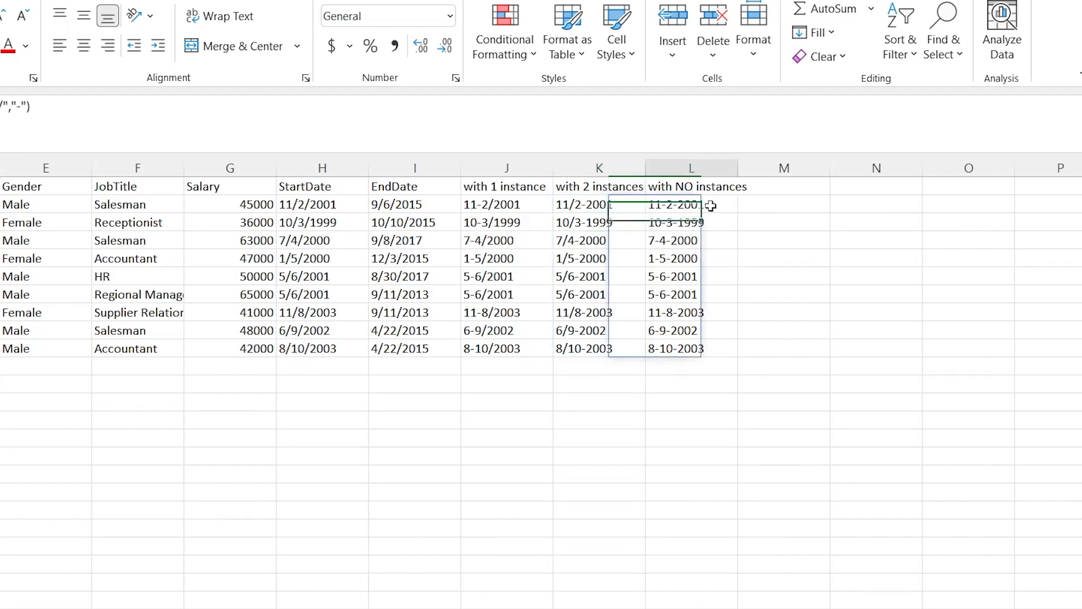
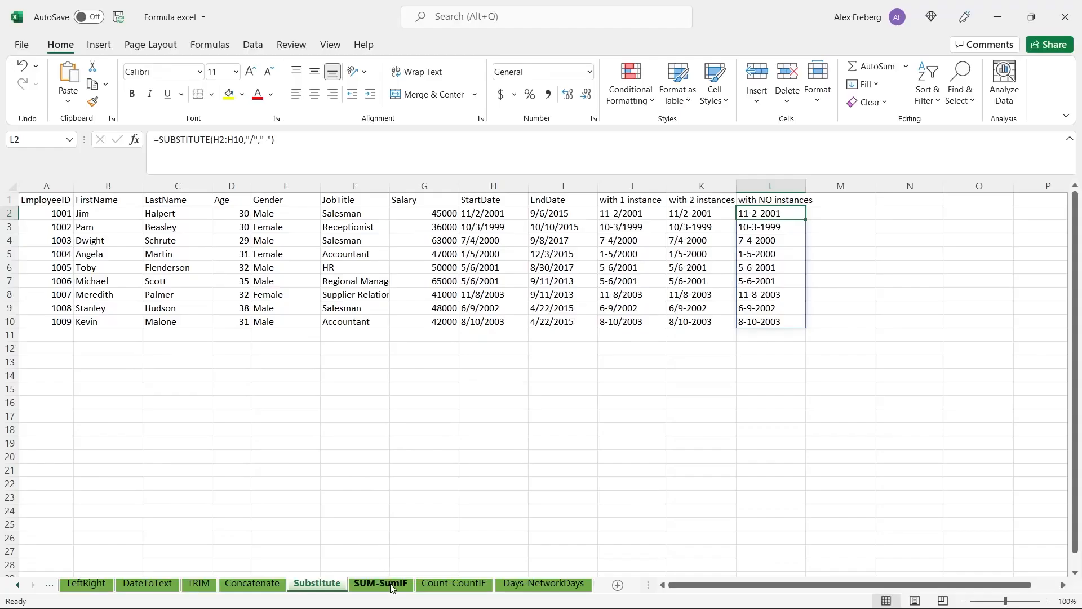
Switch to the SUM-SumIF sheet and look over the empty cells under SUM, SUMIF and SUMIFS
click(393, 586)
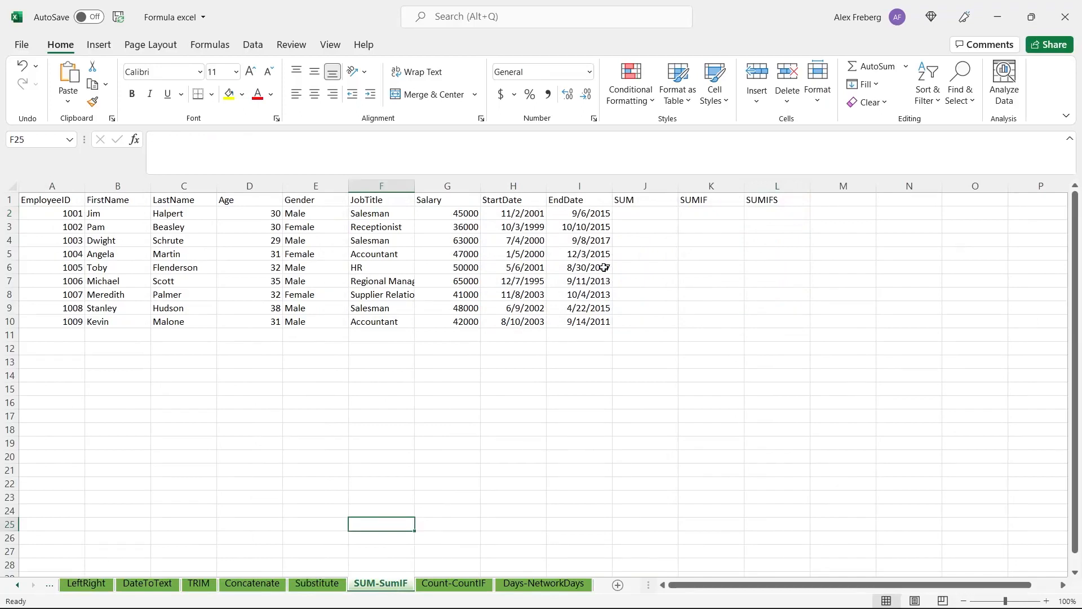
click(649, 212)
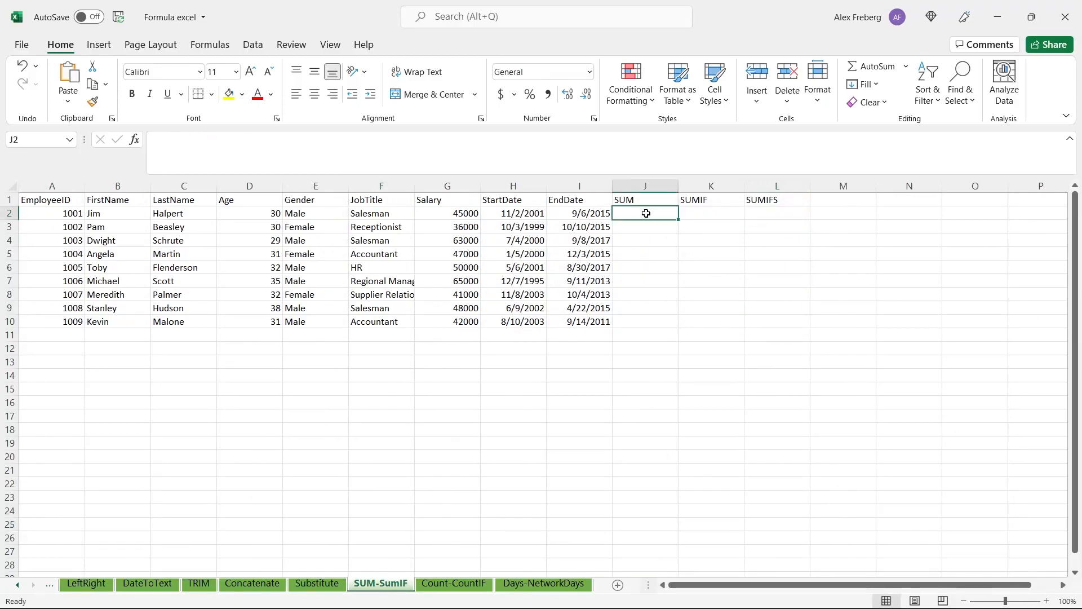
click(710, 208)
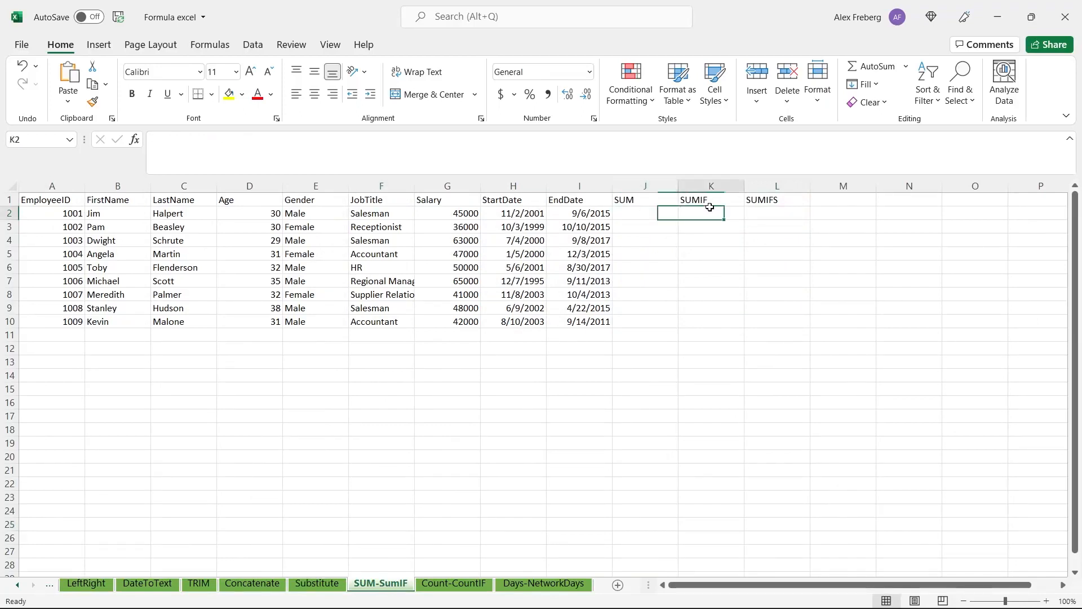
click(768, 212)
Enter =SUM(G2:G10) in J2 to add up all the salaries
click(631, 211)
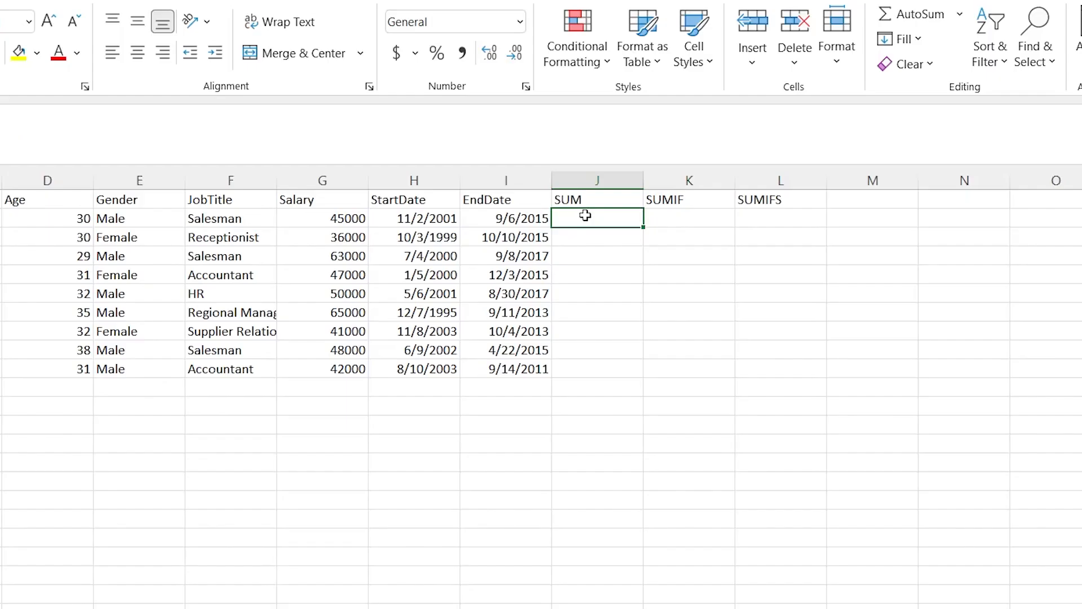
text(=SUM)
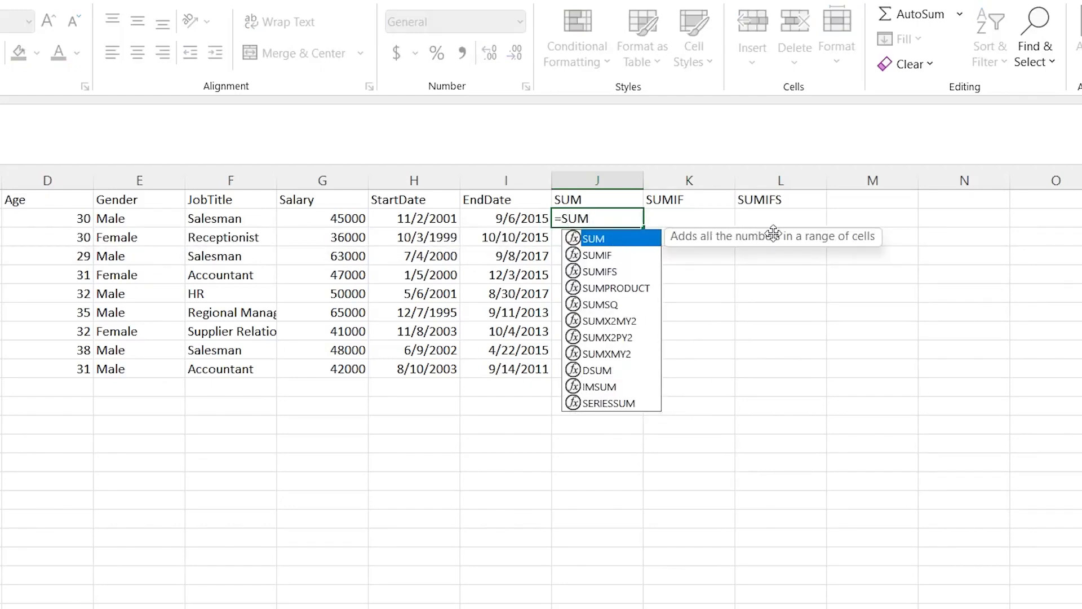
text(()
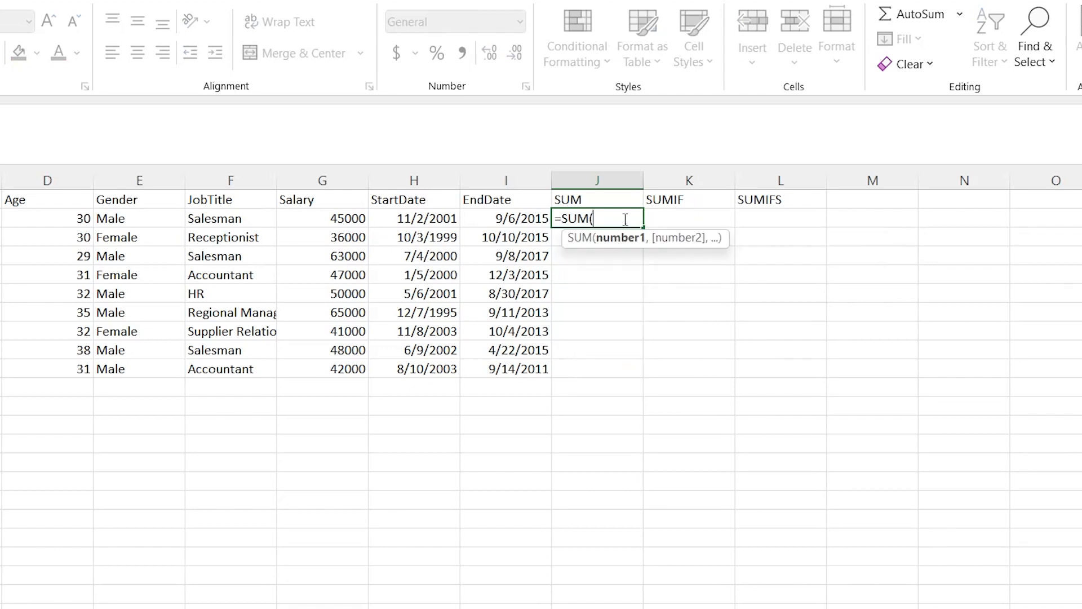
click(329, 213)
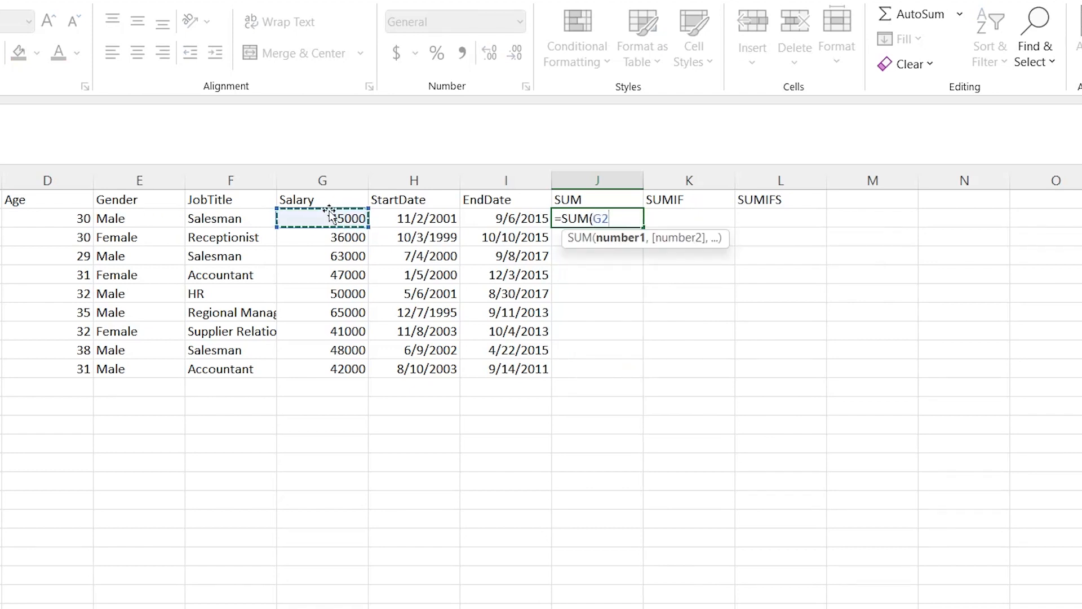
drag(343, 365, 343, 365)
key(Return)
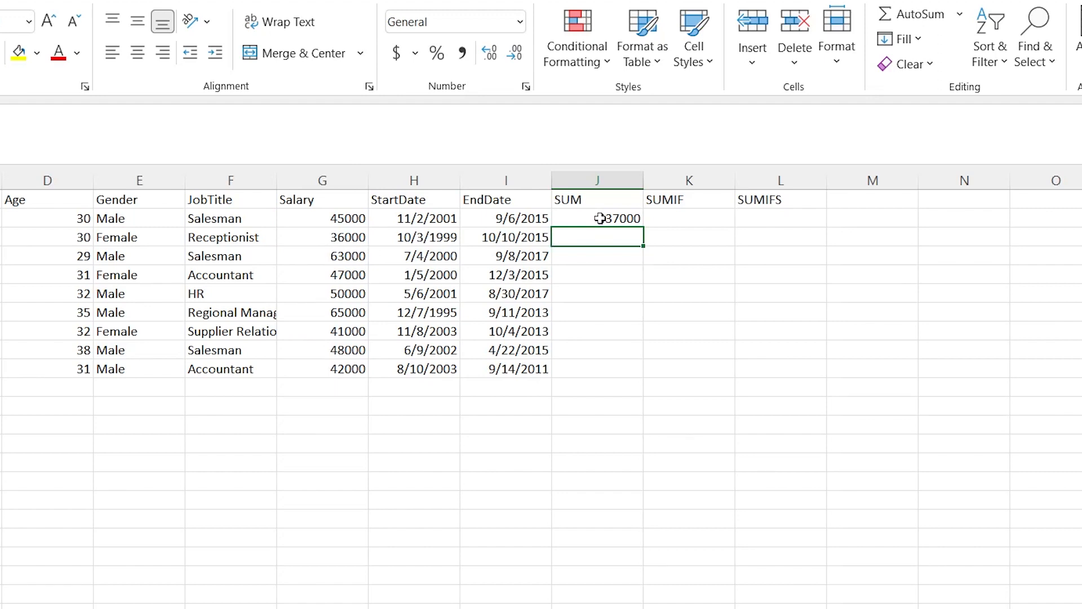
Enter =SUMIF(G2:G10,">50000") in K2 to add up only the salaries above 50000
click(682, 218)
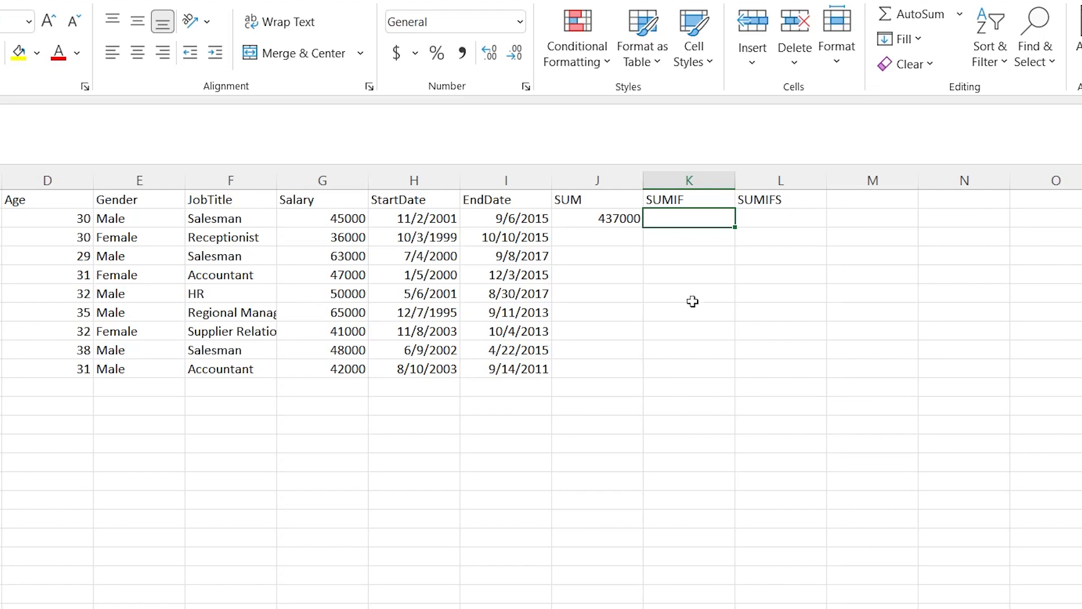
double_click(688, 220)
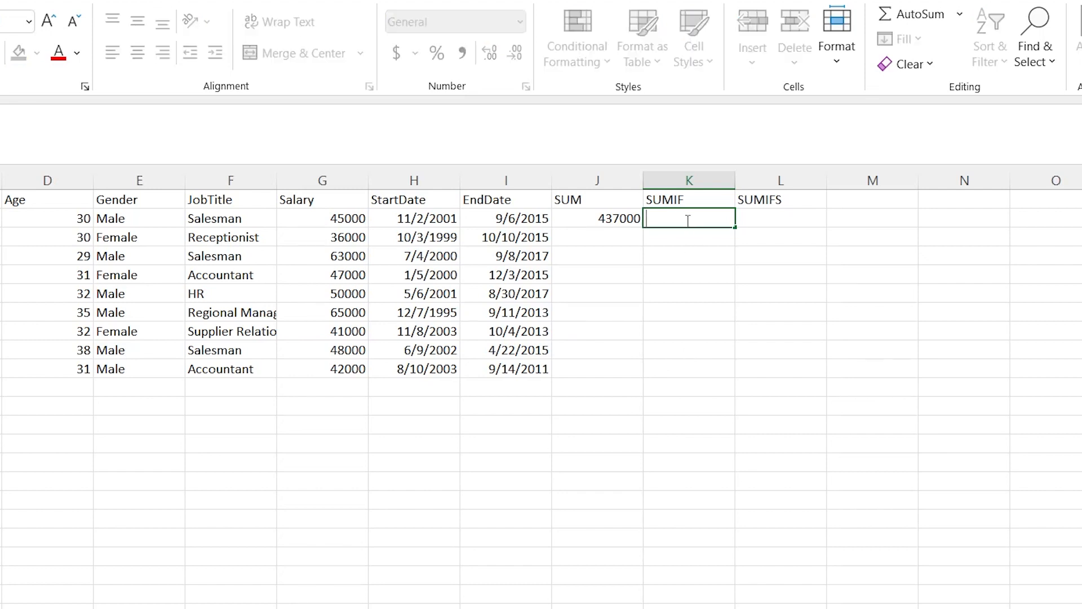
text(=SUMIF()
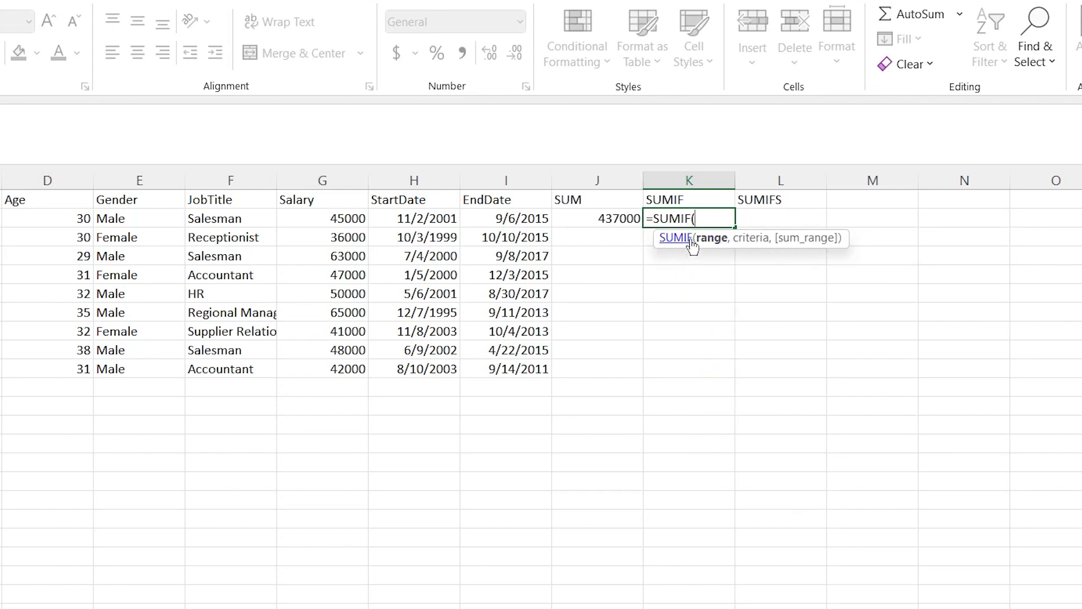
drag(329, 216, 335, 365)
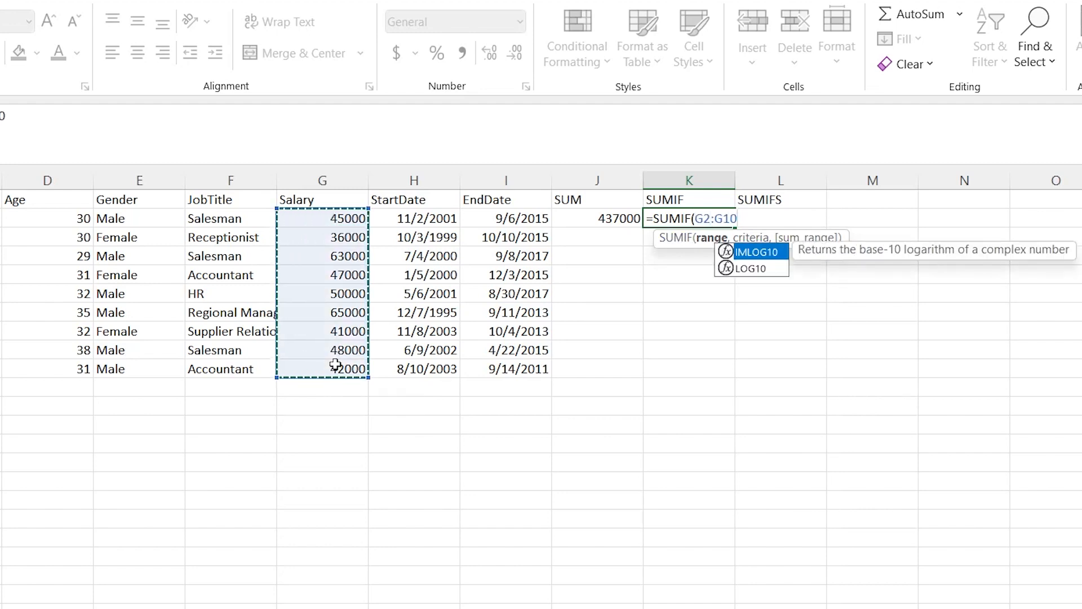
text(,)
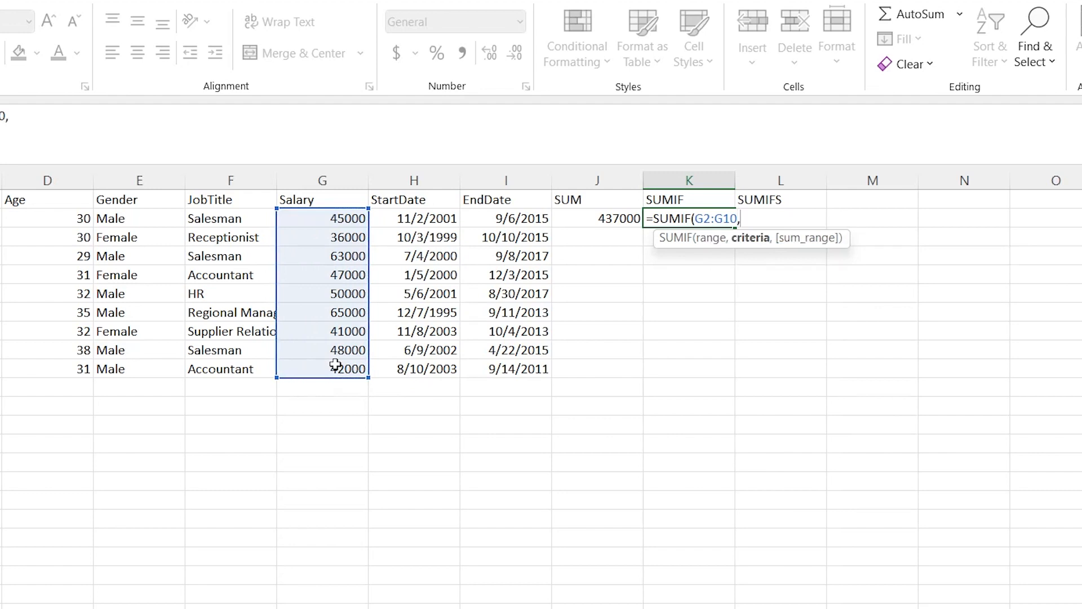
text(">50000"))
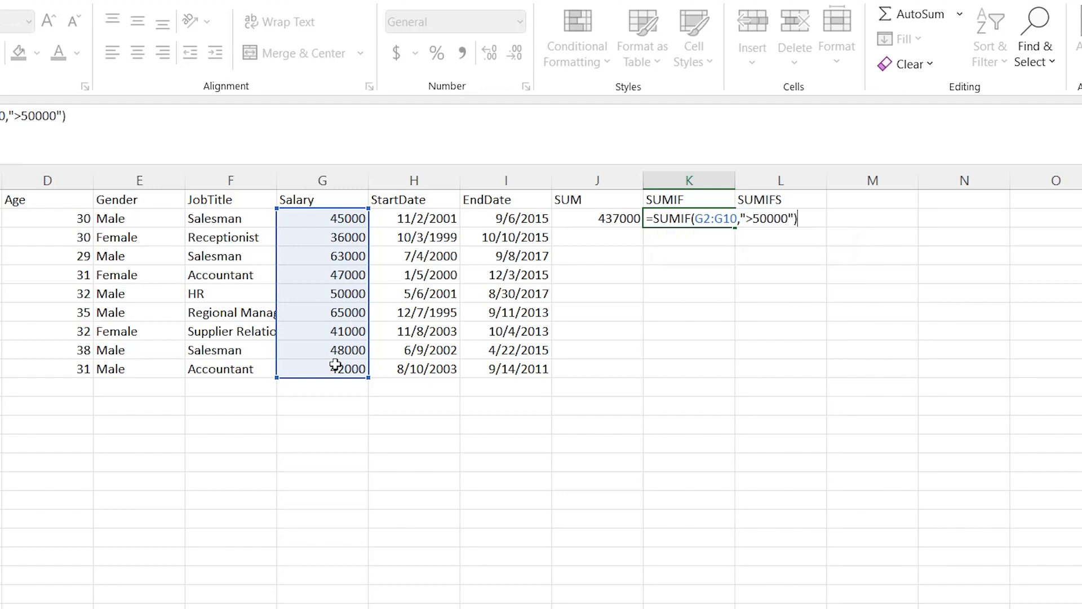
key(Return)
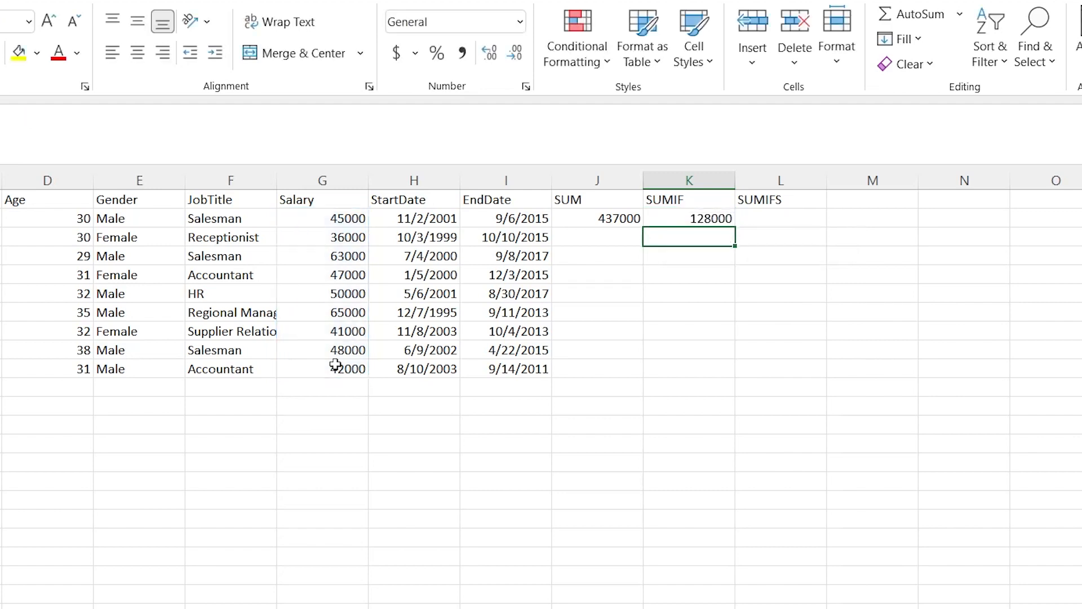
Check the SUMIF result in K2 against the salaries in G6, G4 and G7
click(694, 218)
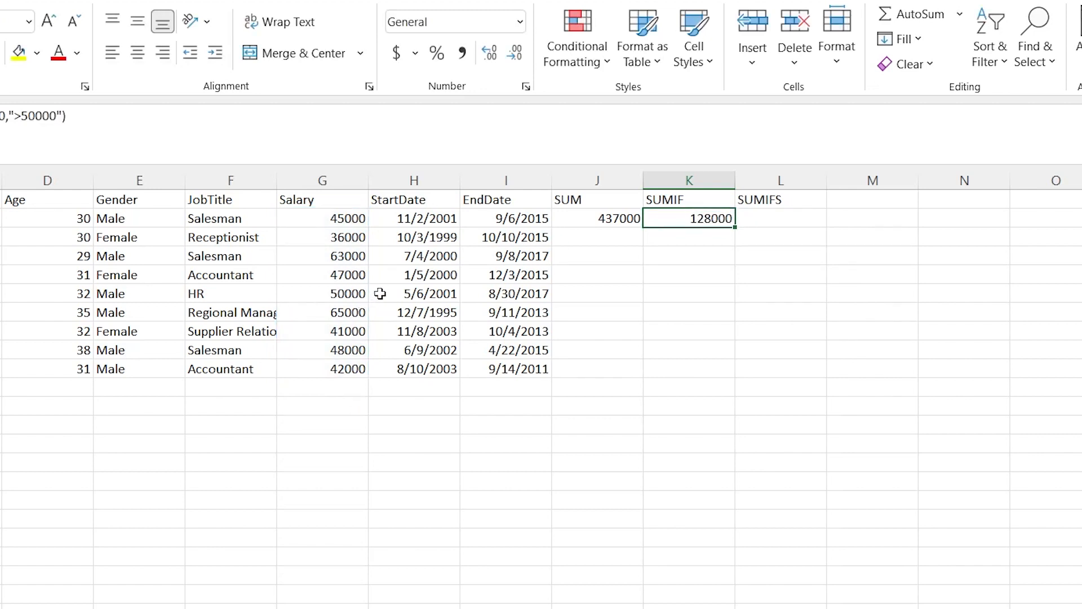
click(333, 292)
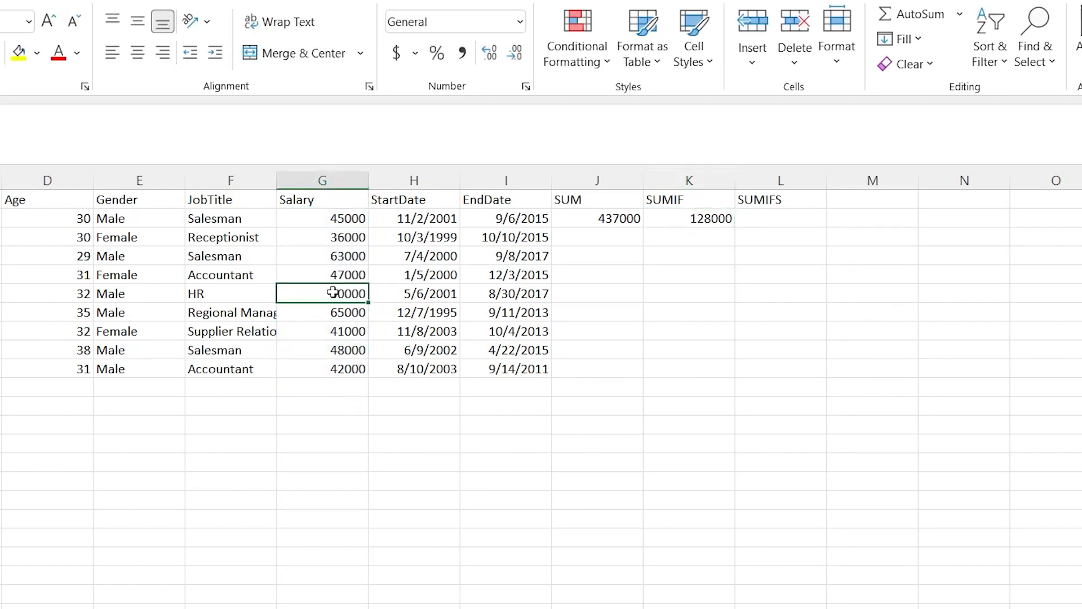
click(340, 255)
click(340, 310)
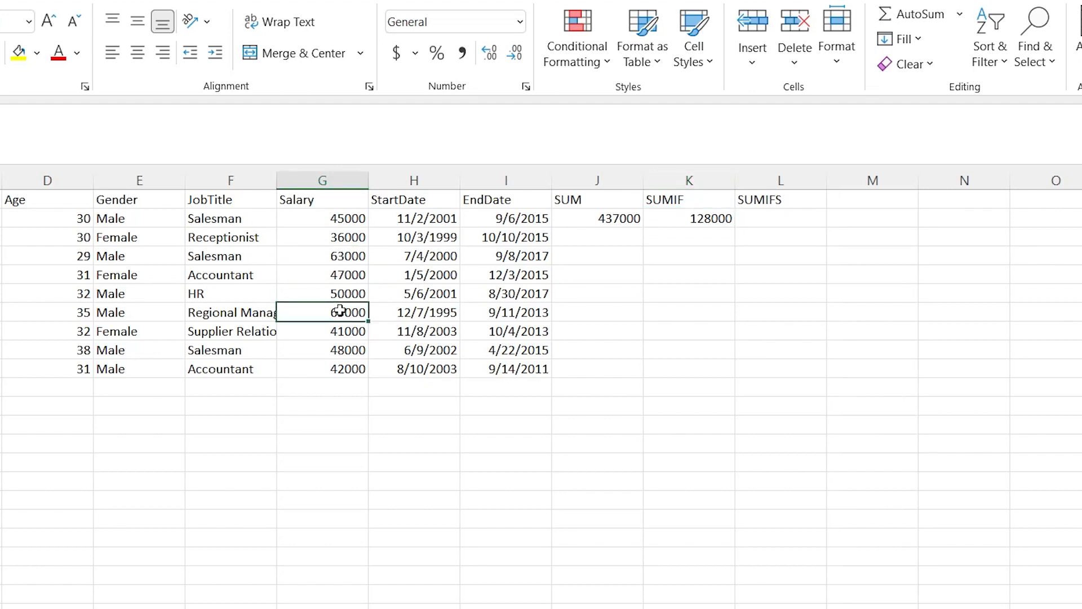
click(708, 219)
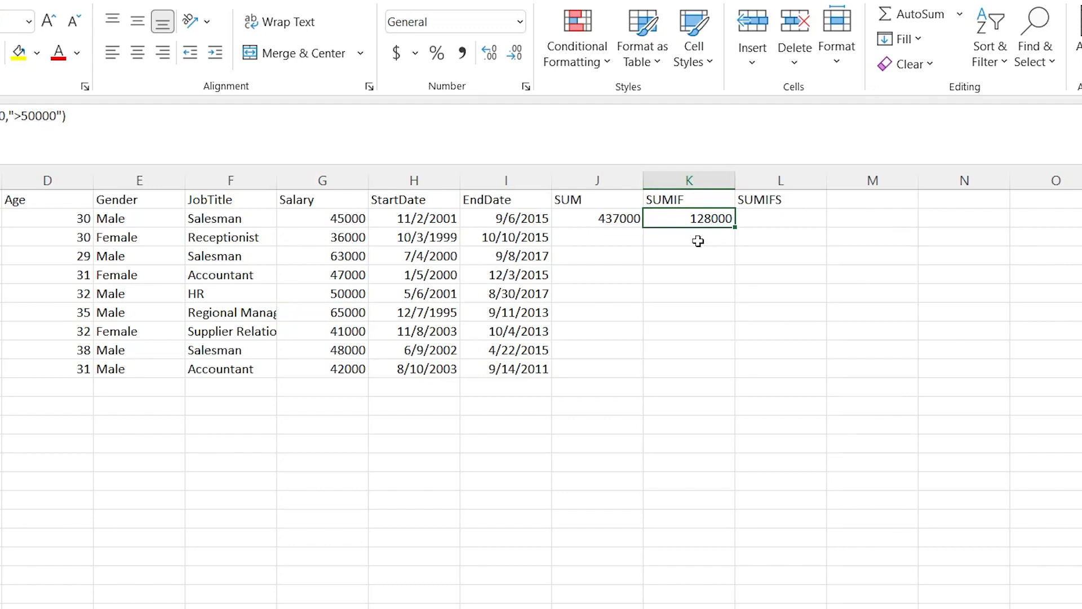
Start a SUMIFS formula in L2 with the salaries G2:G10 as the sum range
double_click(778, 220)
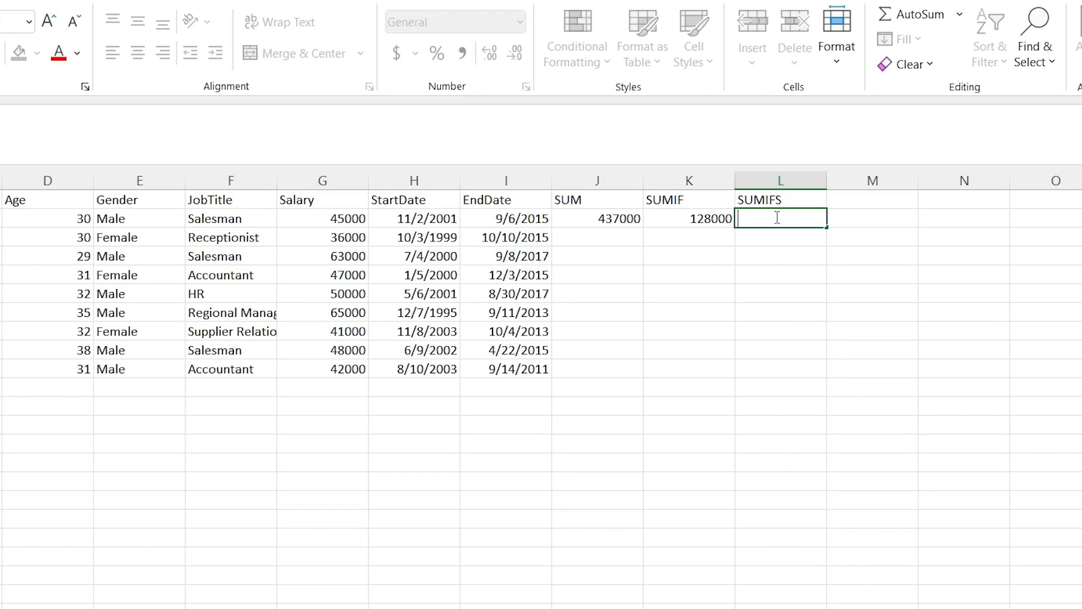
text(=SUMIDS)
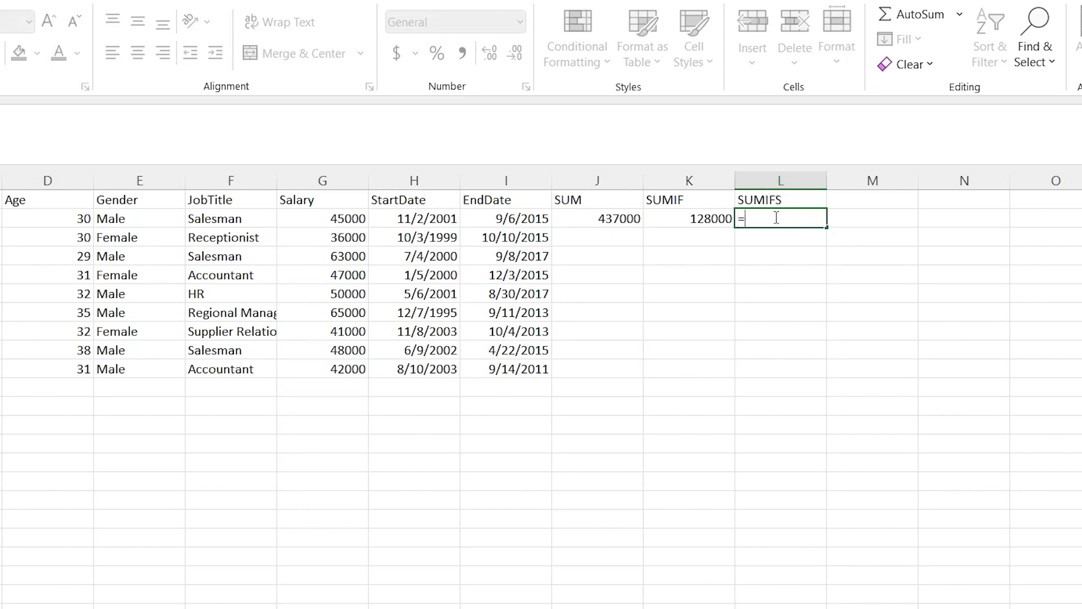
key(BackSpace)
key(BackSpace)
text(FS)
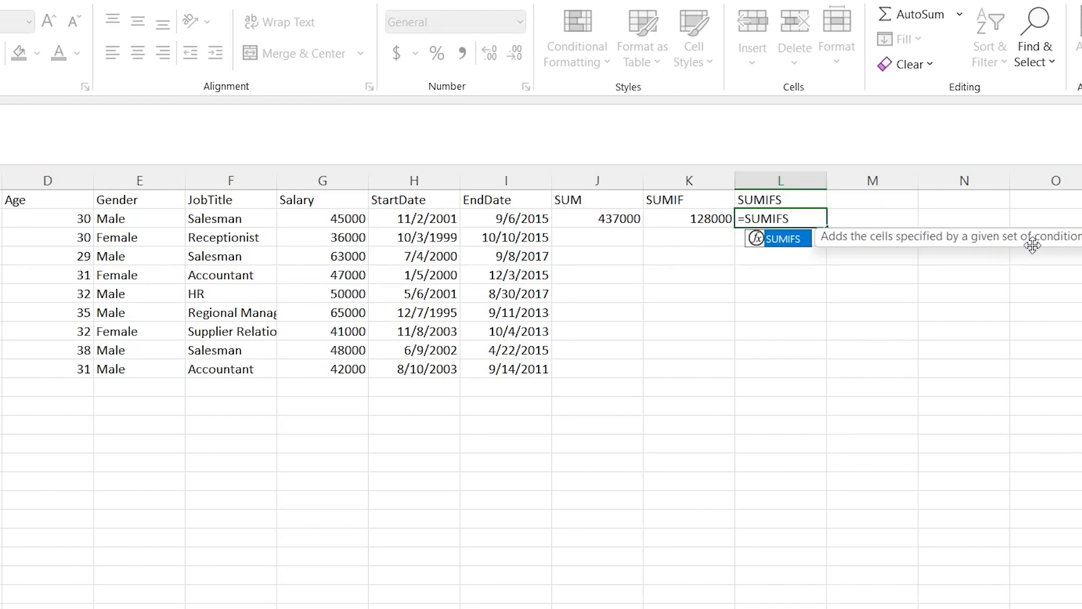
click(812, 217)
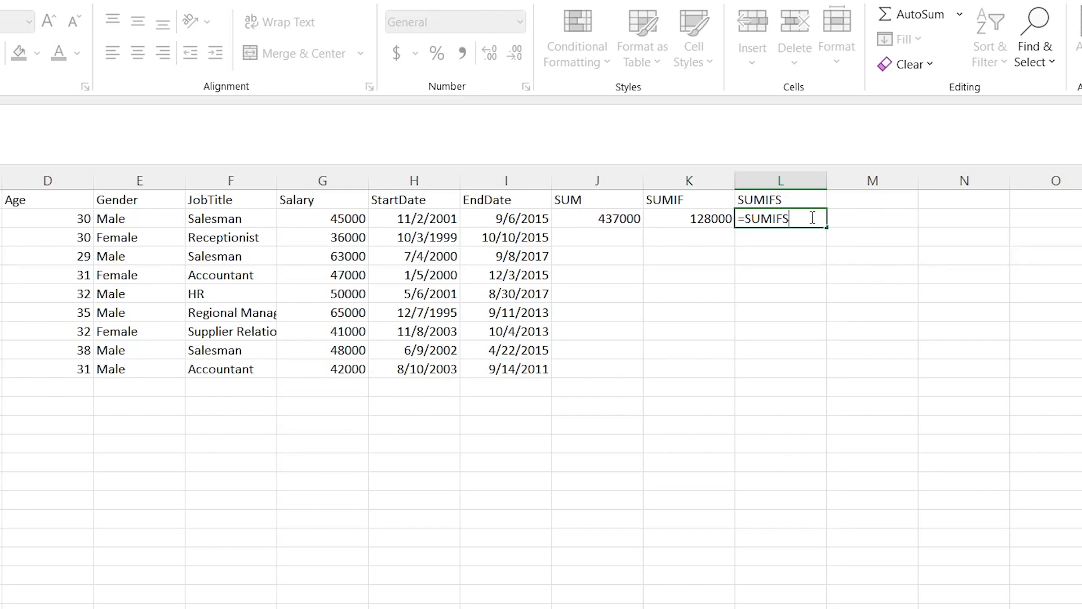
text(()
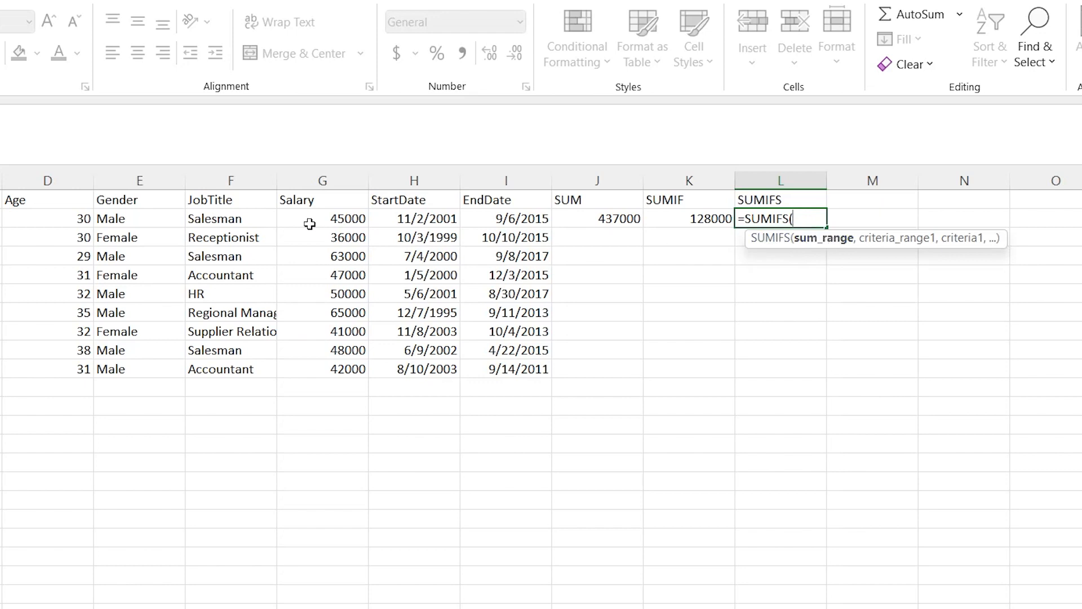
drag(313, 221, 332, 365)
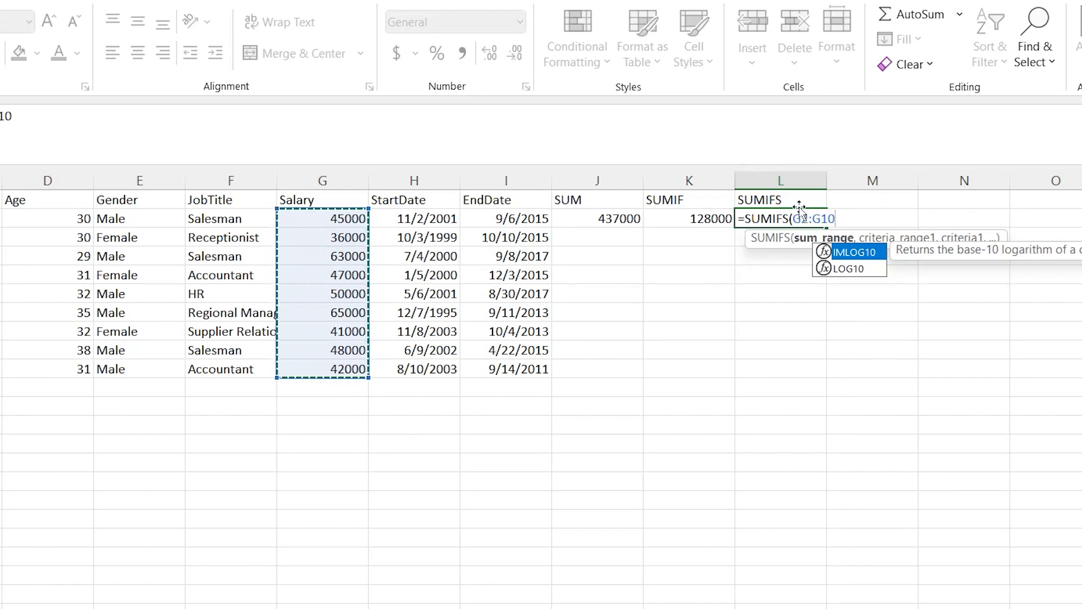
Add the gender range E2:E10 with the criterion "Female" as the first condition of the SUMIFS formula
text(,)
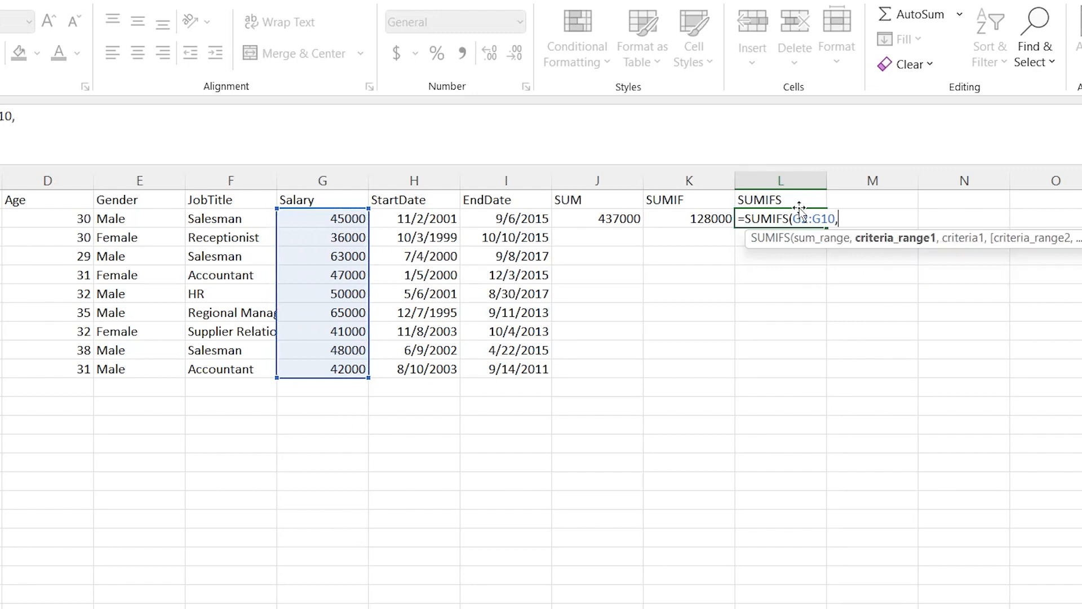
click(130, 221)
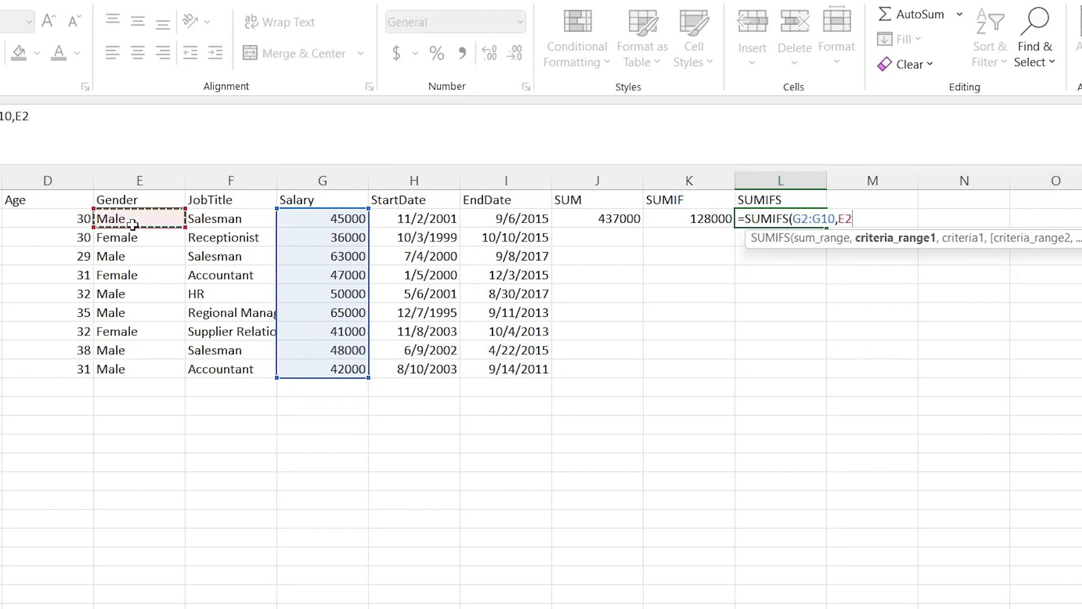
drag(145, 341, 144, 368)
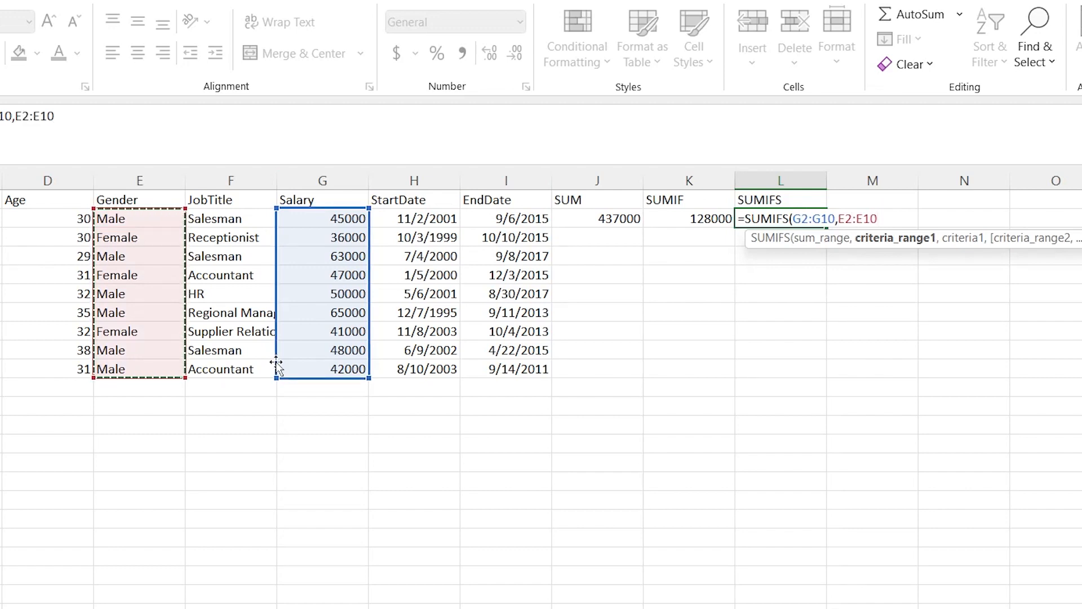
text(,)
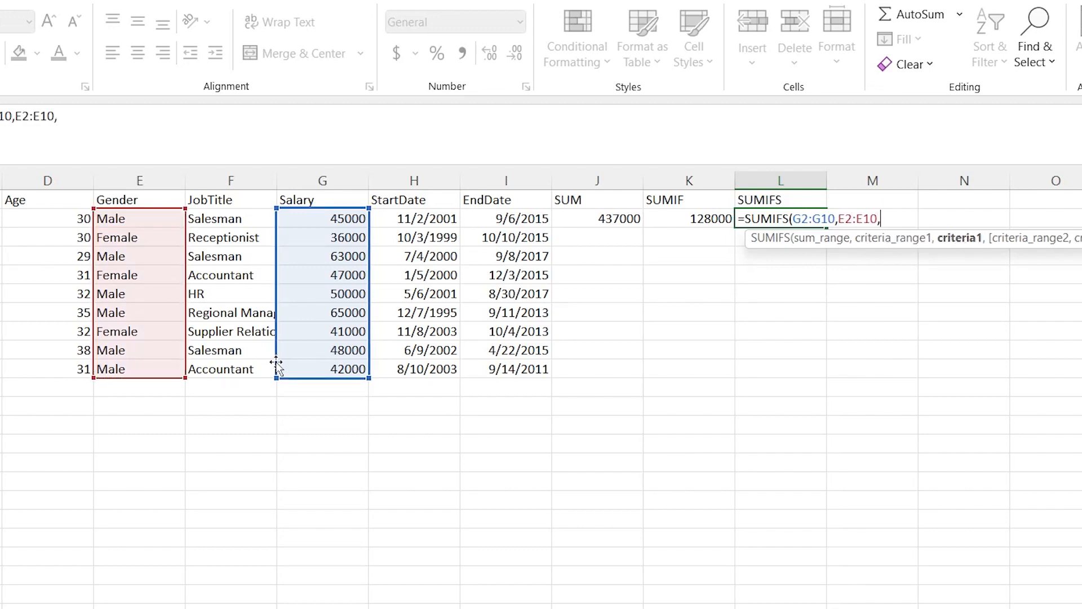
text("Female")
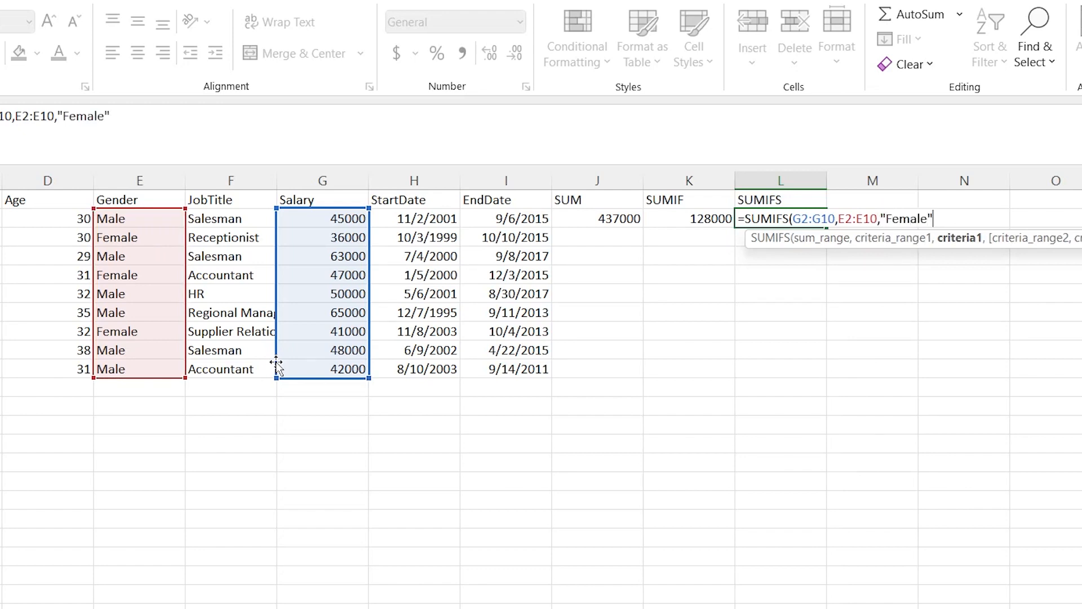
text(,)
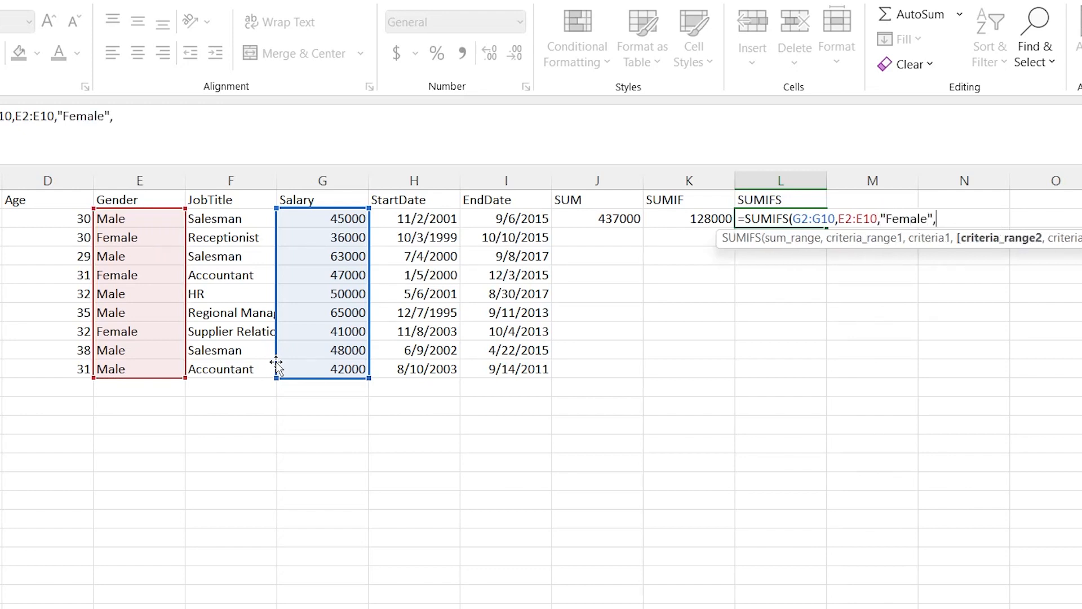
Add the age range D2:D10 with the criterion ">30" as the second condition and complete the SUMIFS formula in L2
click(76, 221)
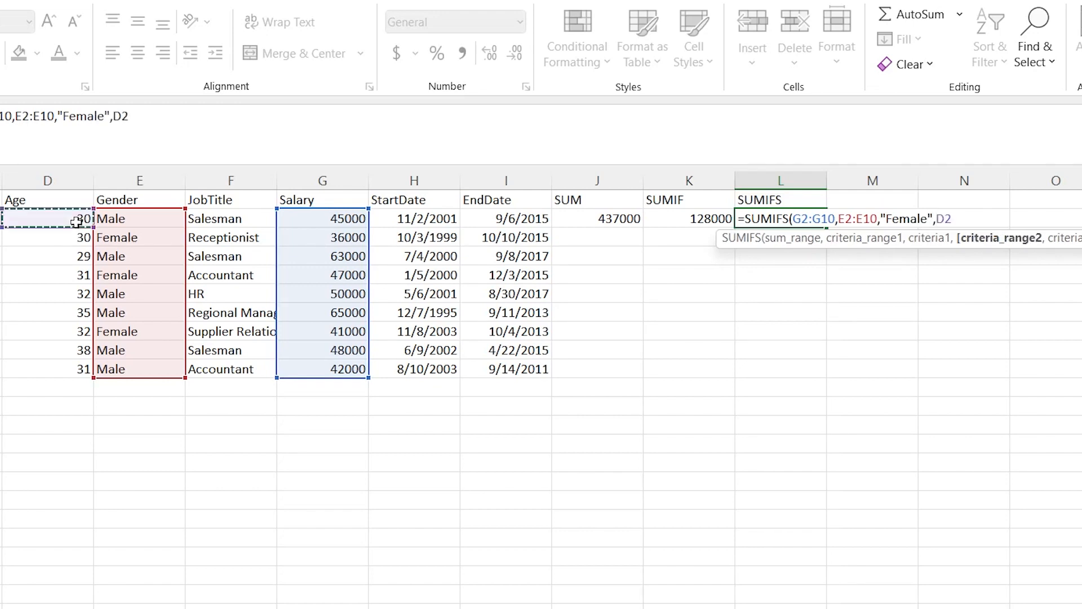
shift+click(66, 367)
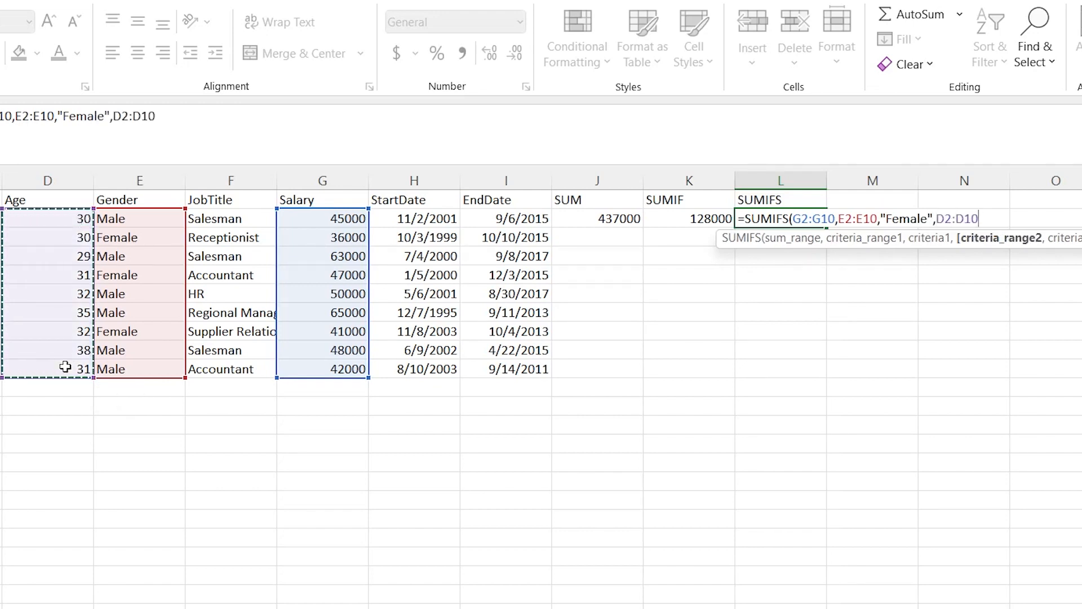
text(,"?)
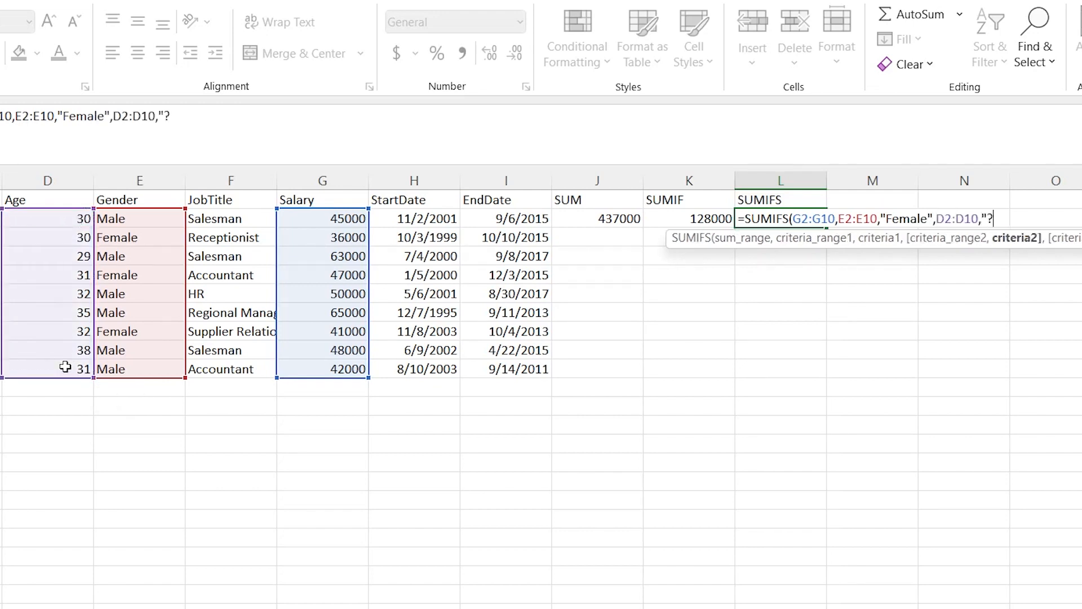
key(BackSpace)
text(>30"))
key(Return)
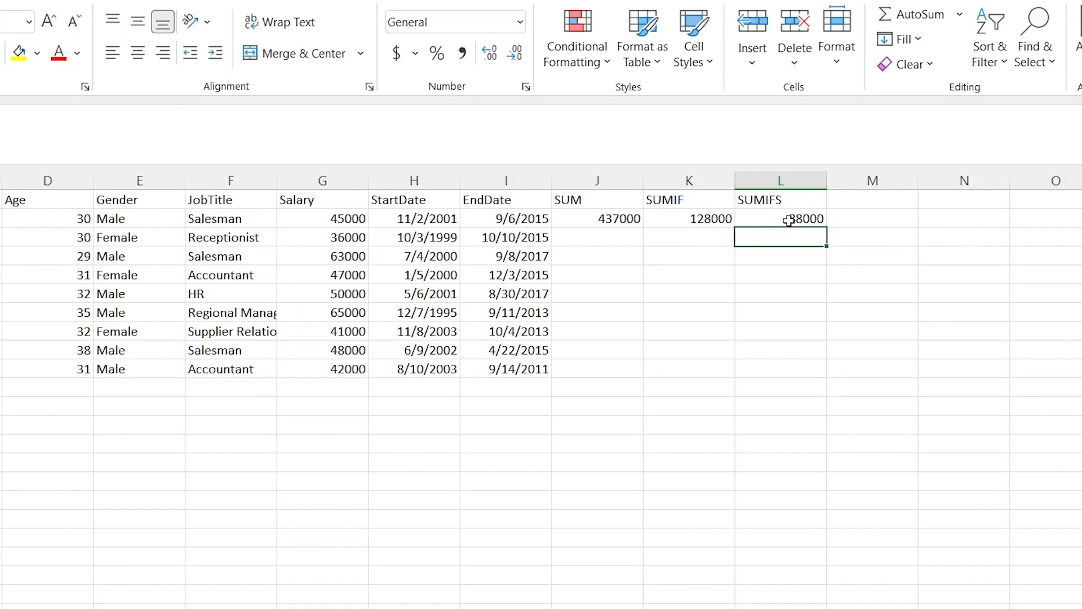
Check the SUMIFS result in L2 against the ages and salaries of the female employees over 30 in rows 5 and 8
click(158, 274)
click(132, 240)
click(74, 277)
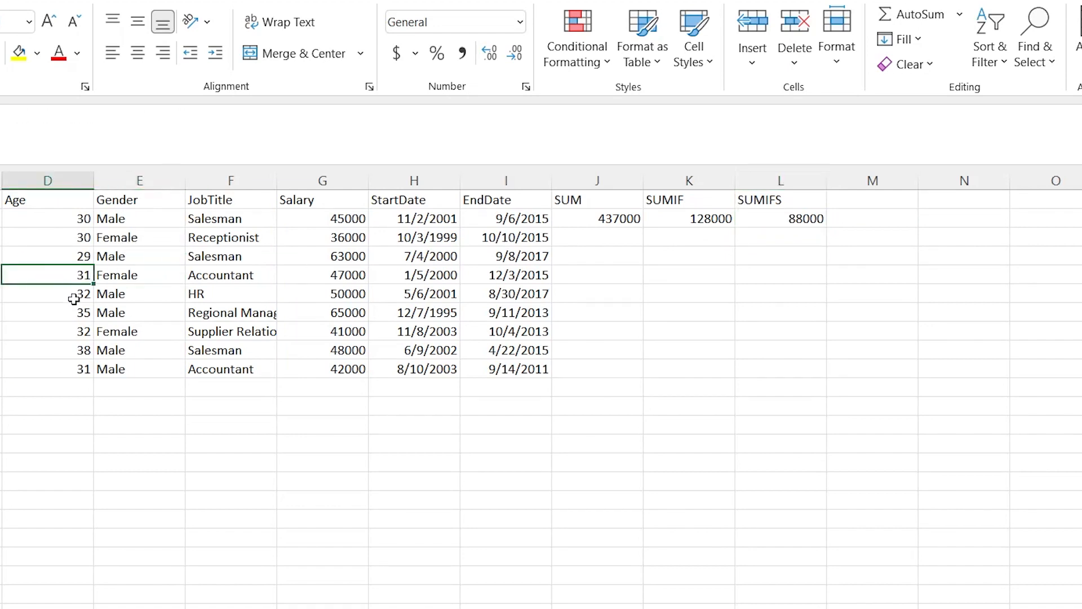
click(71, 331)
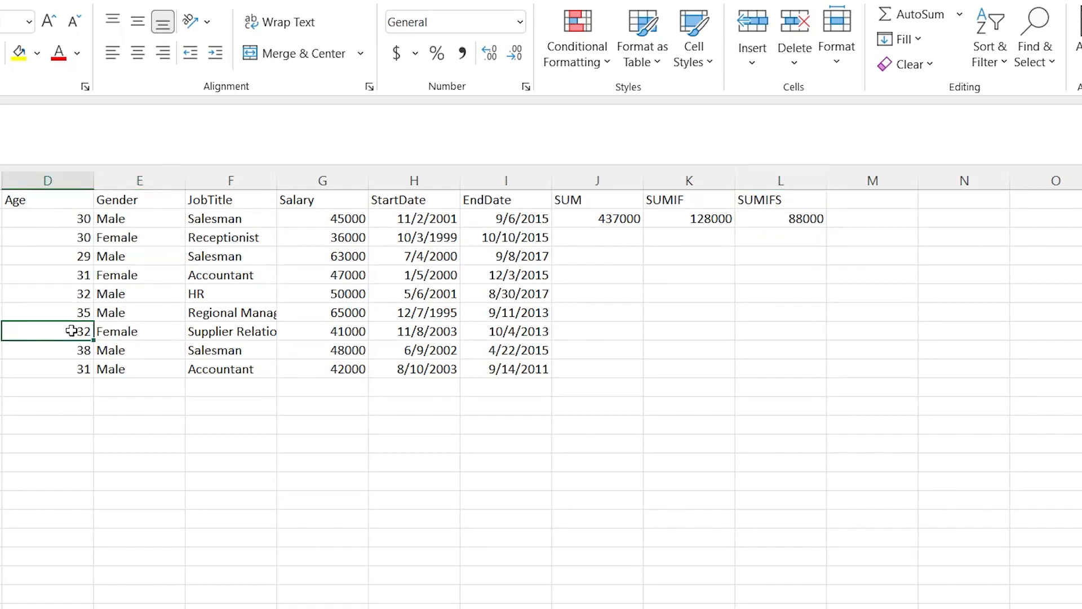
click(352, 334)
ctrl+click(325, 279)
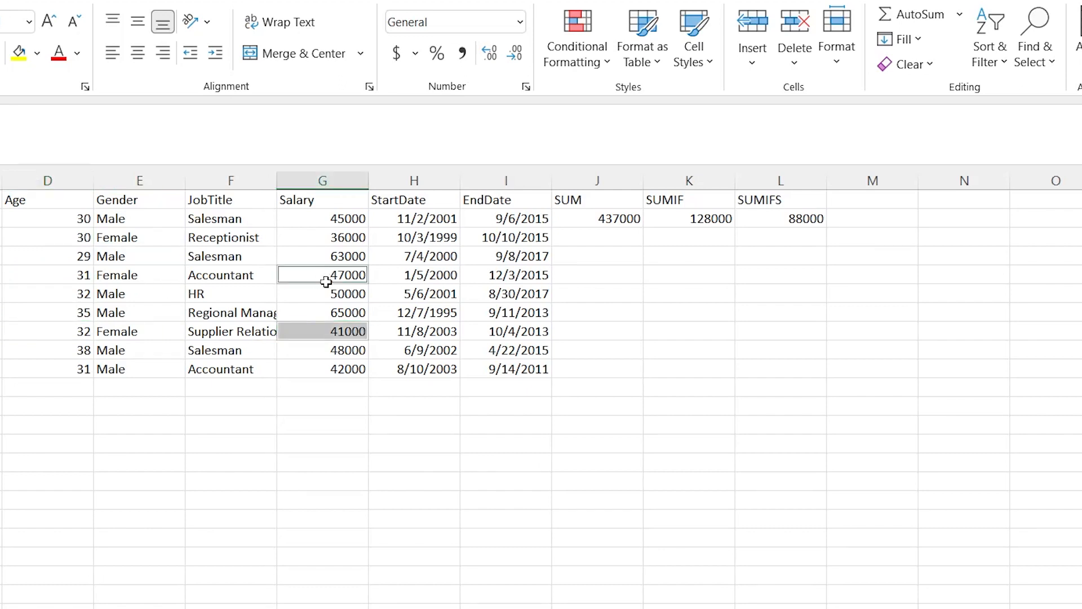
click(776, 223)
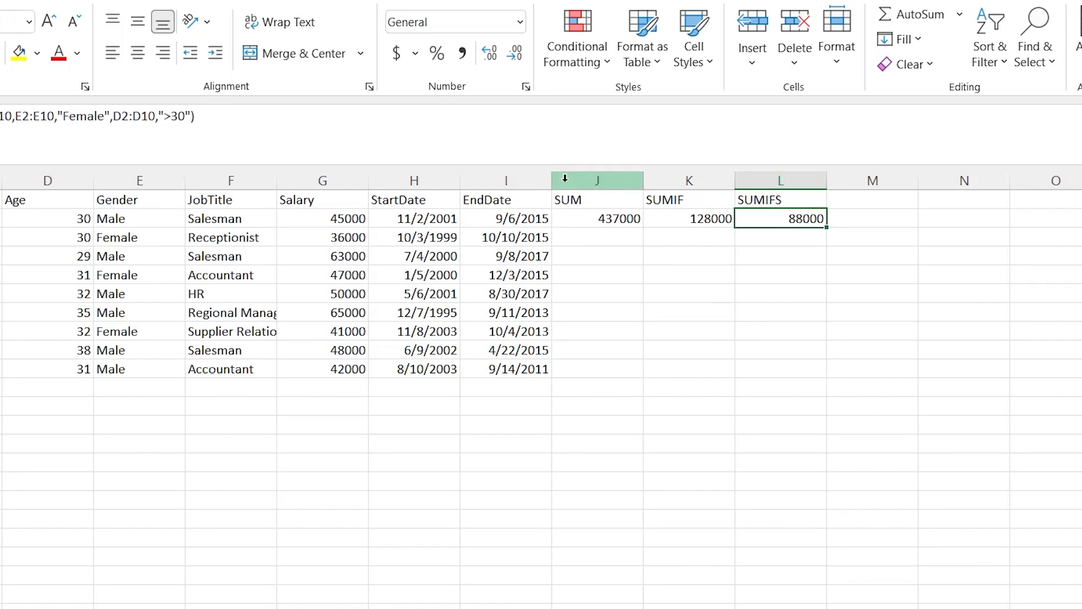
click(691, 200)
click(791, 198)
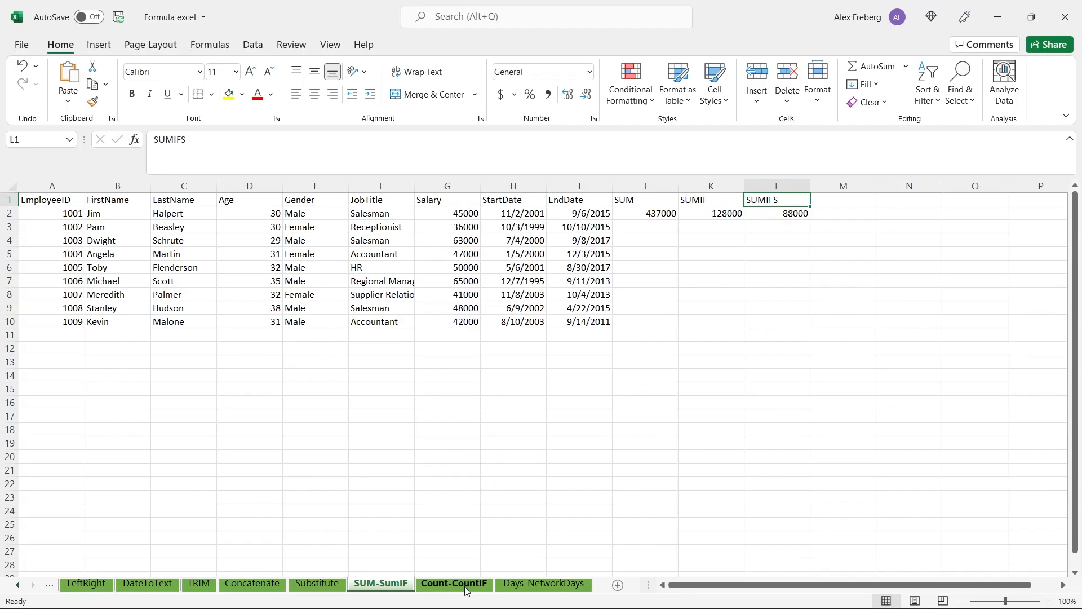
On the Count-CountIF sheet, enter a COUNT formula in J2 over the salaries G2:G10 and check it against that range
click(467, 584)
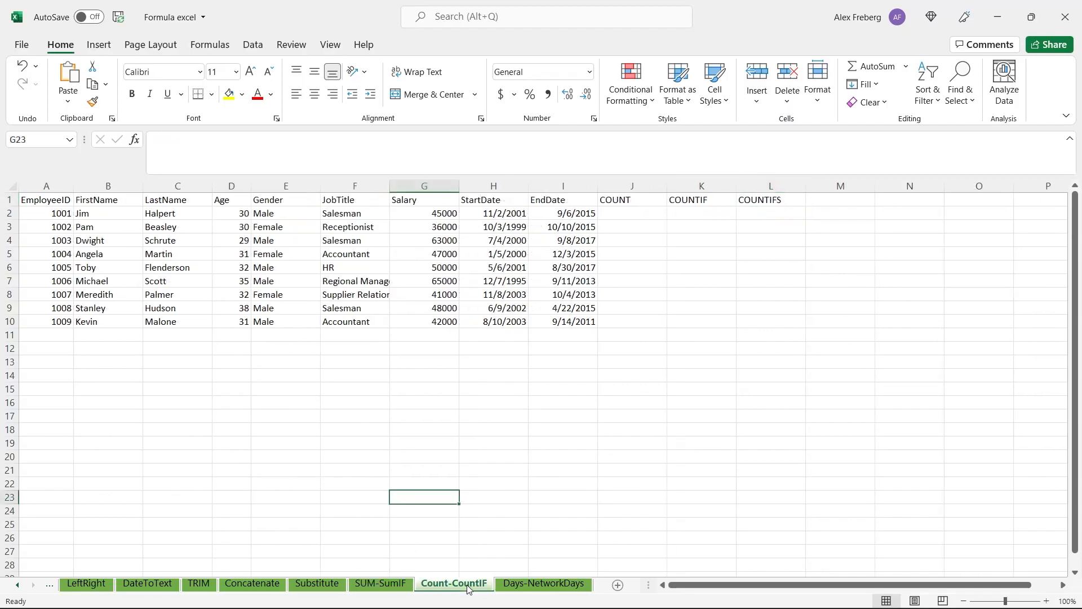
click(629, 213)
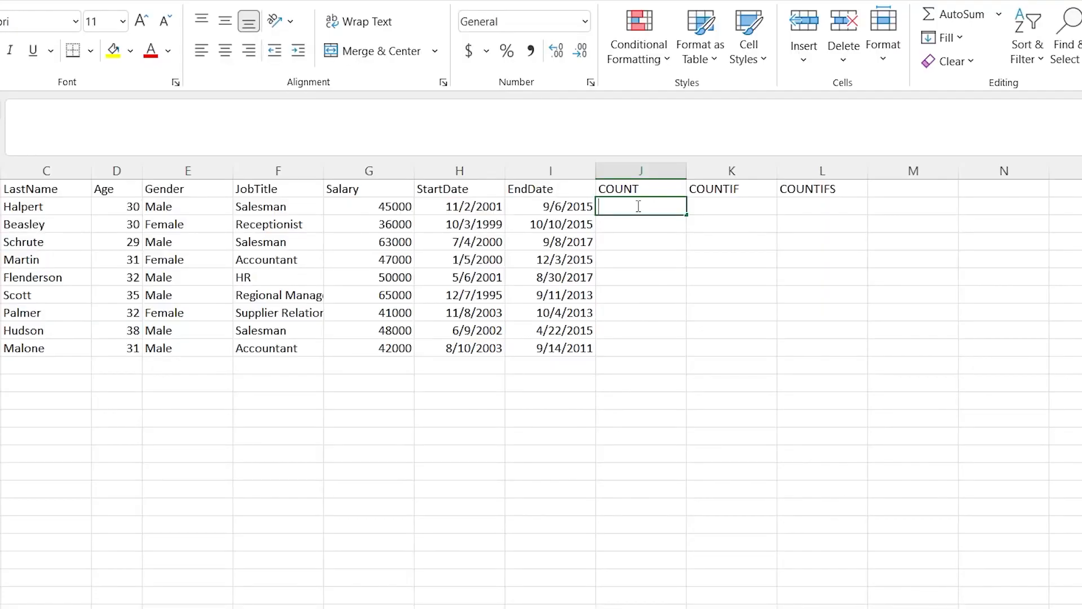
text(=COUNT)
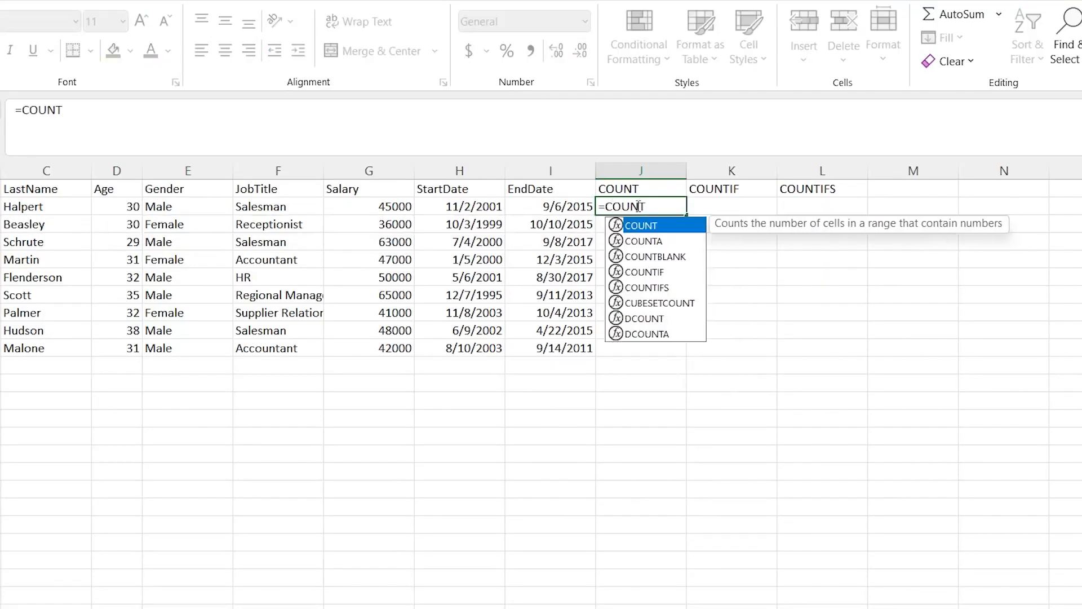
text(()
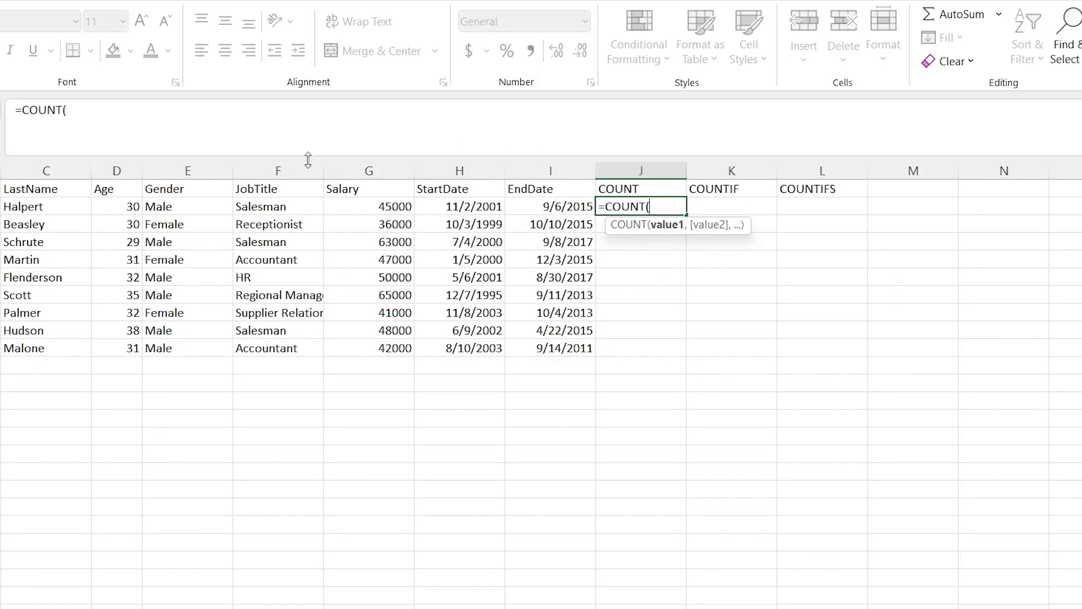
click(123, 207)
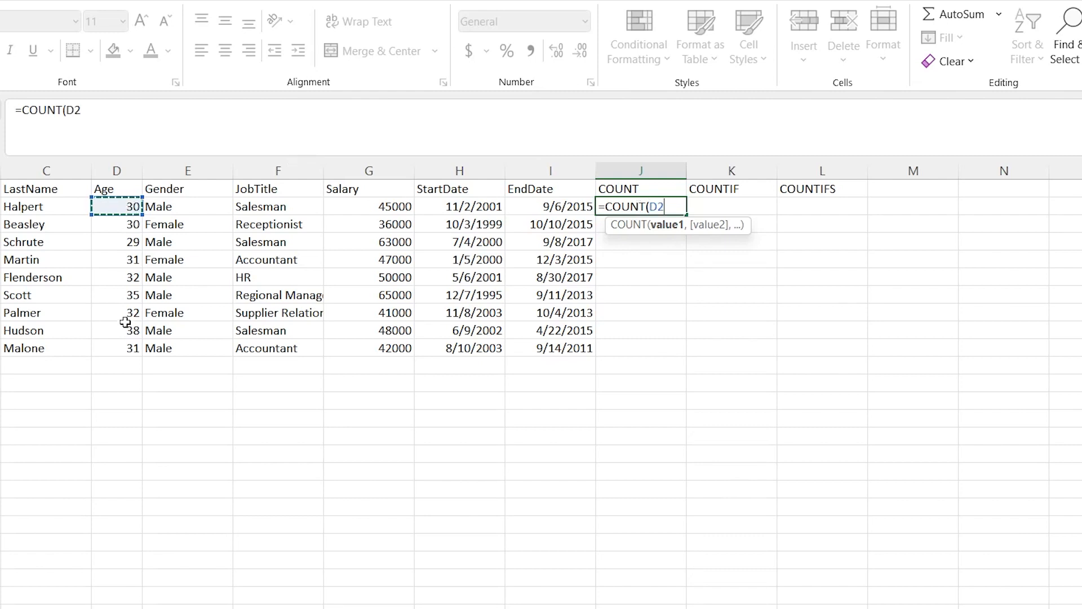
click(385, 208)
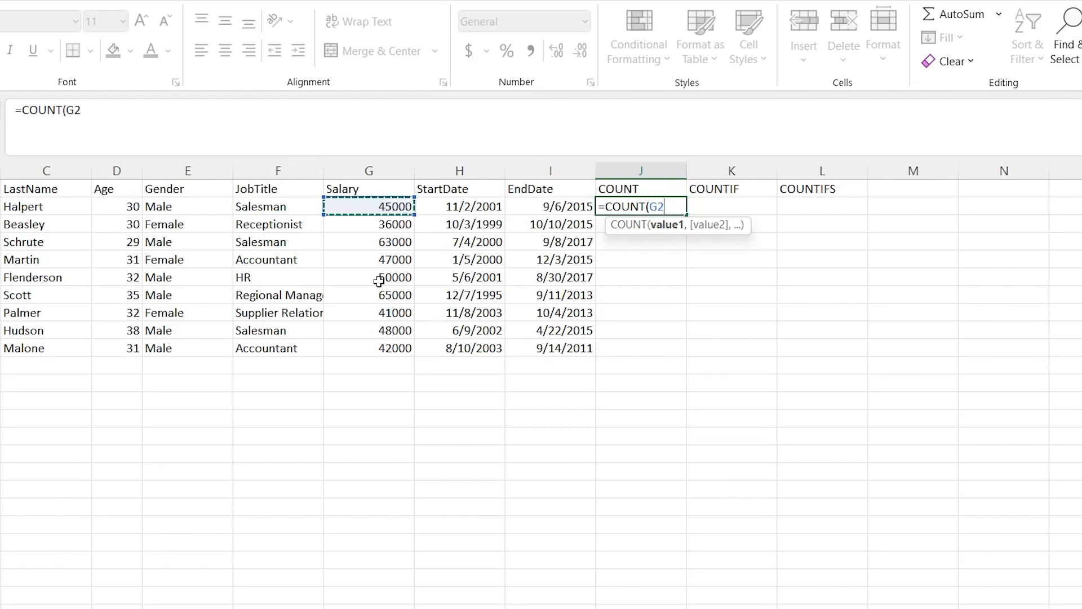
shift+click(376, 350)
text())
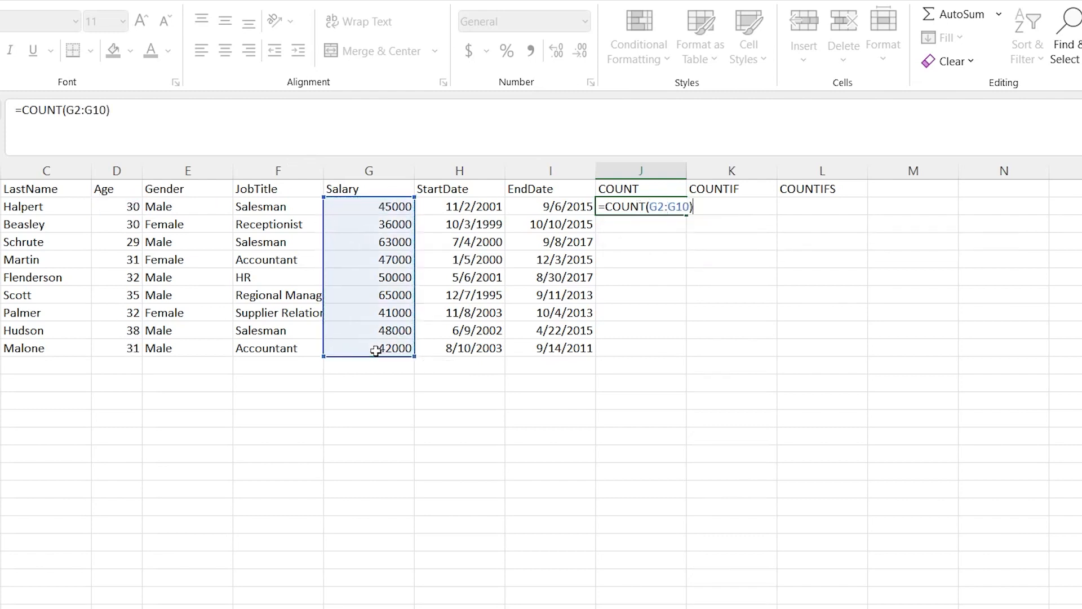
key(Return)
drag(394, 207, 379, 348)
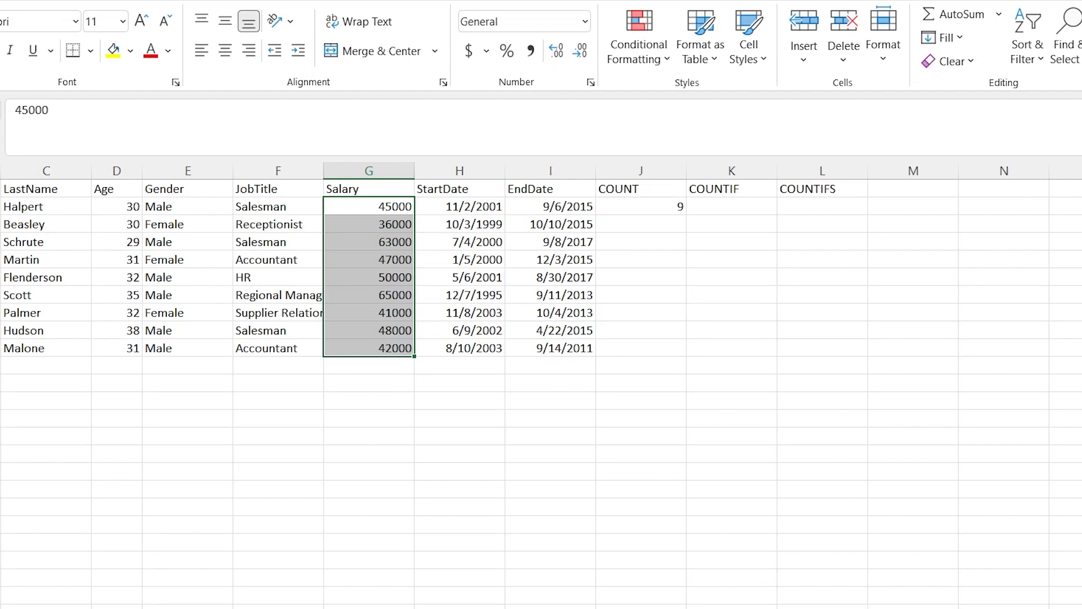
click(637, 204)
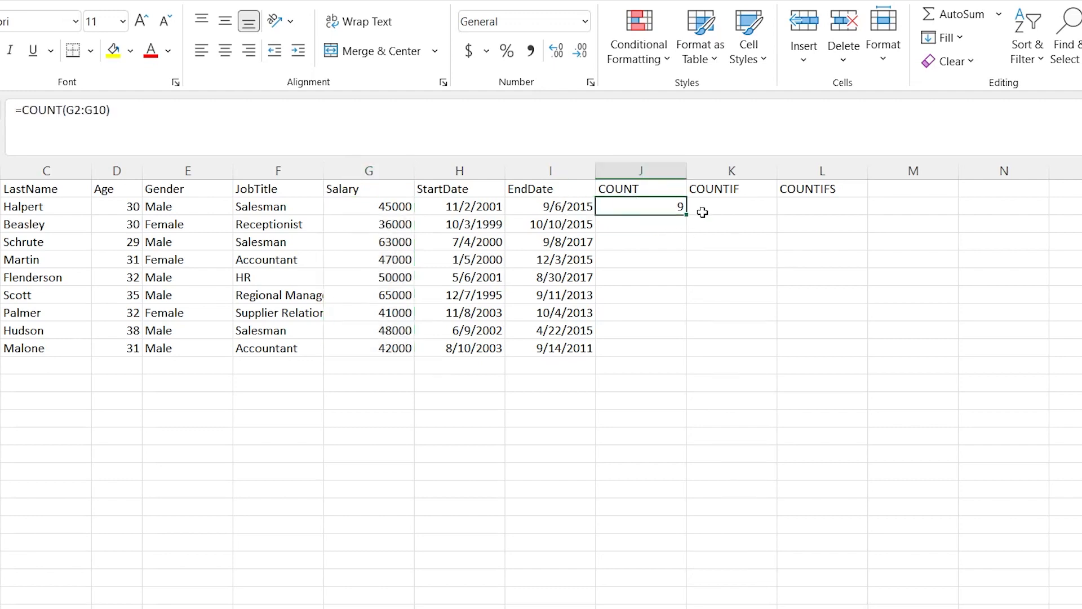
Start a COUNTIF formula in K2 with the salaries G2:G10 as the range
click(733, 207)
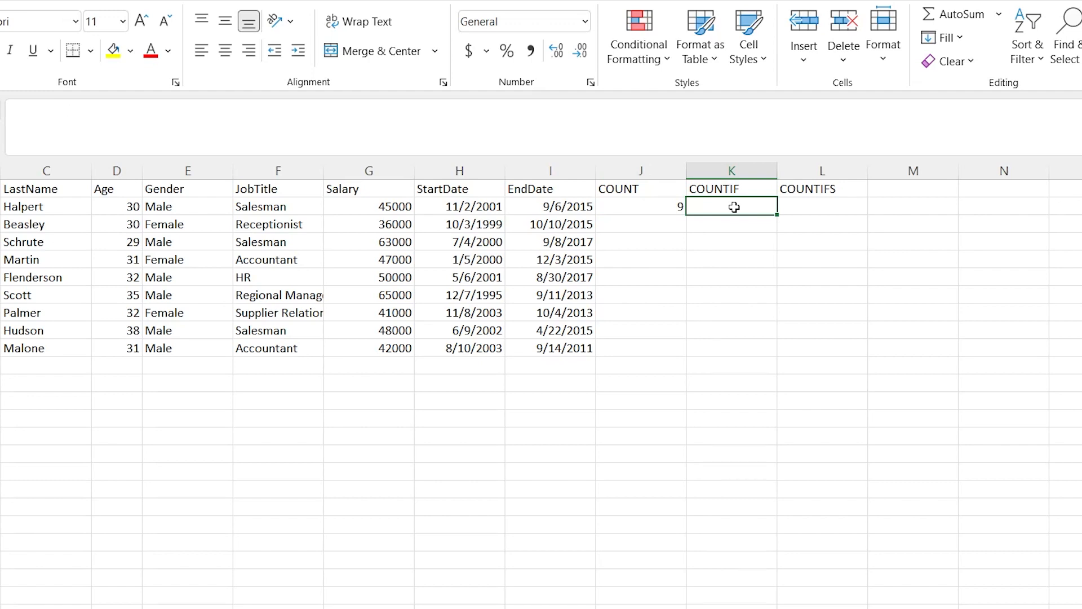
text(=)
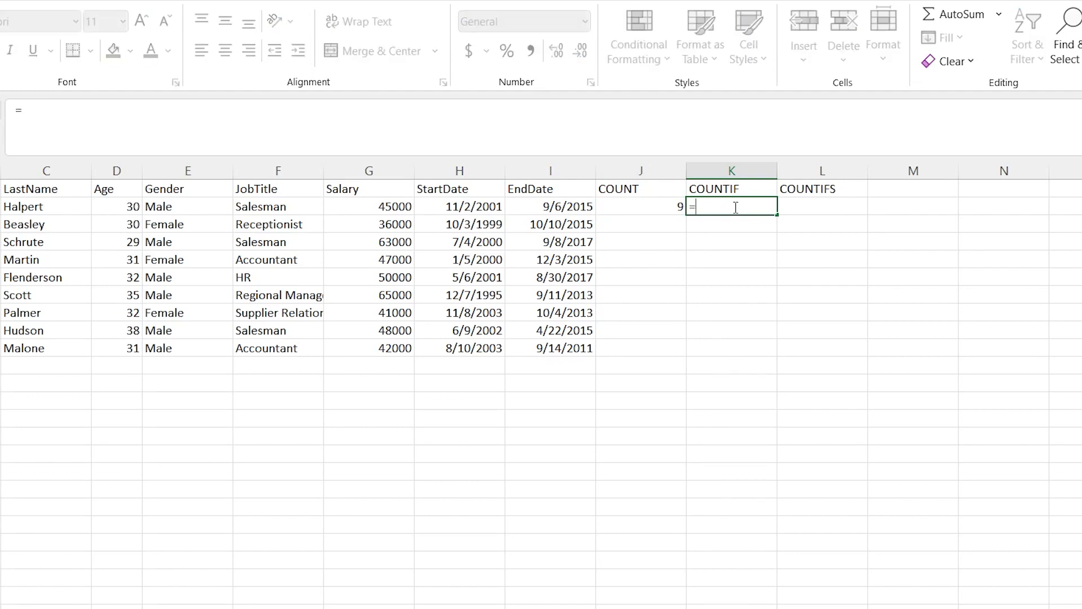
text(SOUNTIF)
key(BackSpace)
key(BackSpace)
key(BackSpace)
key(BackSpace)
key(BackSpace)
key(BackSpace)
key(BackSpace)
text(COUN)
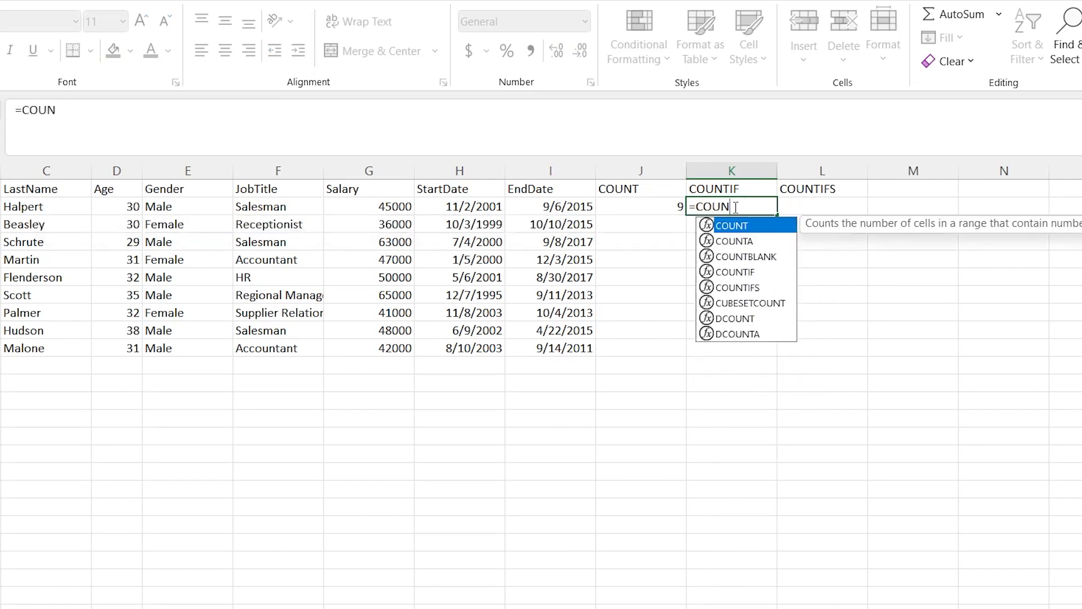
text(TIF()
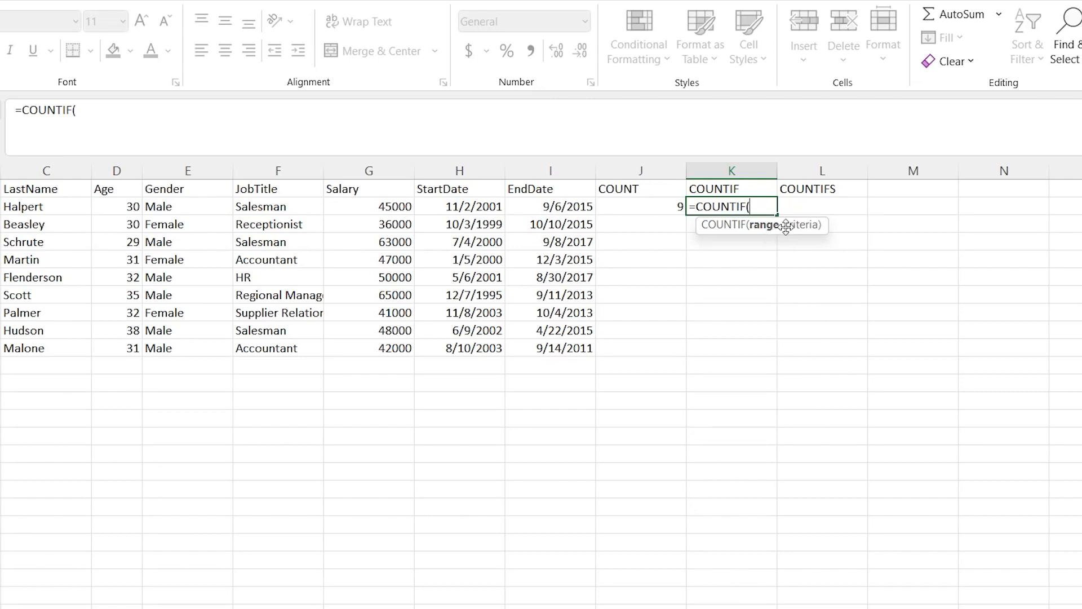
click(359, 204)
shift+click(393, 350)
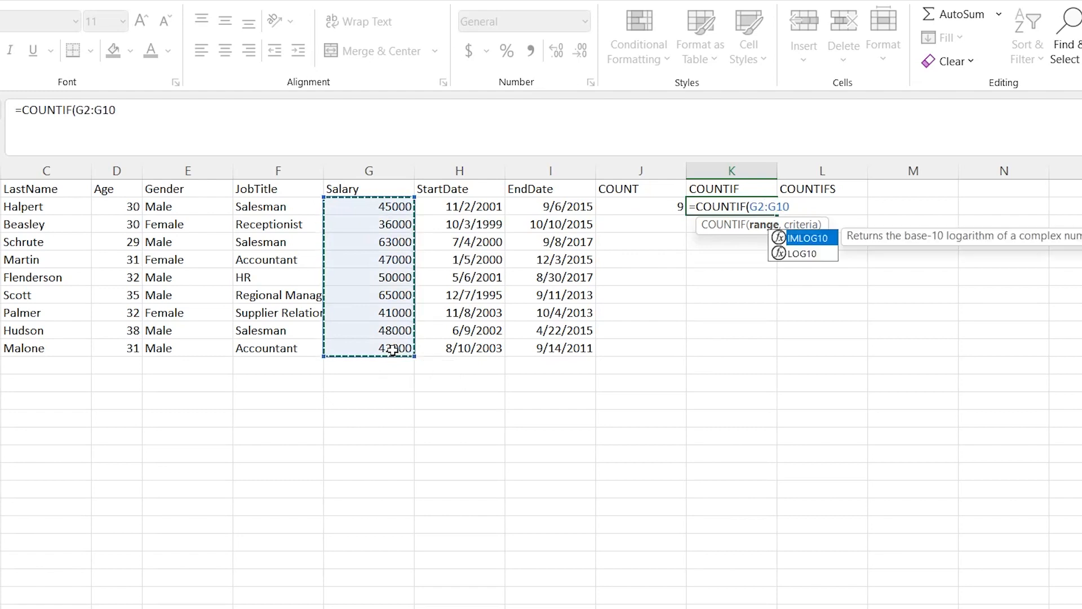
click(393, 351)
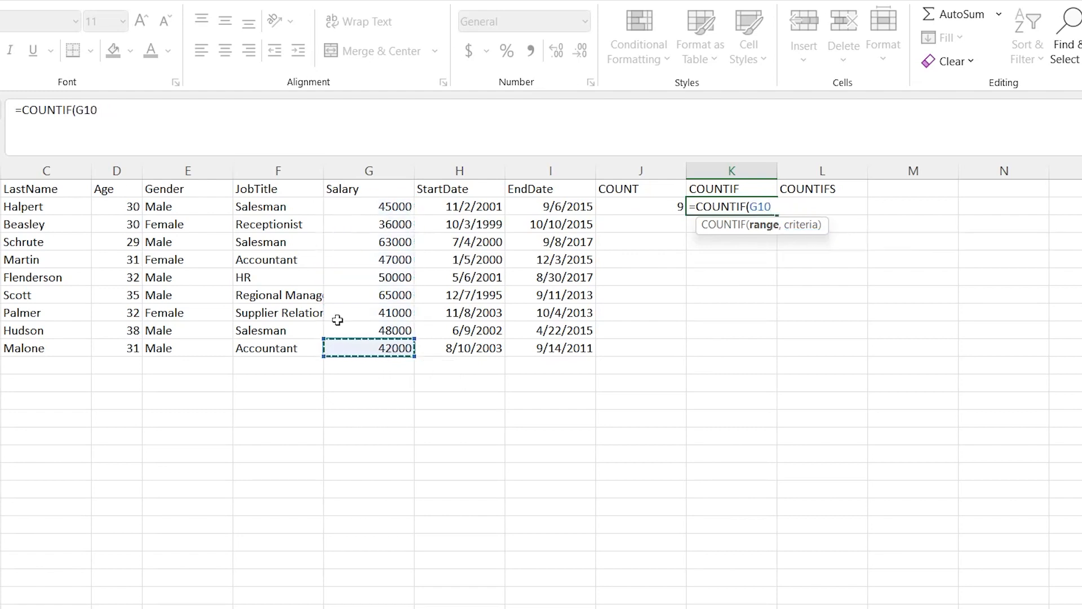
shift+click(389, 206)
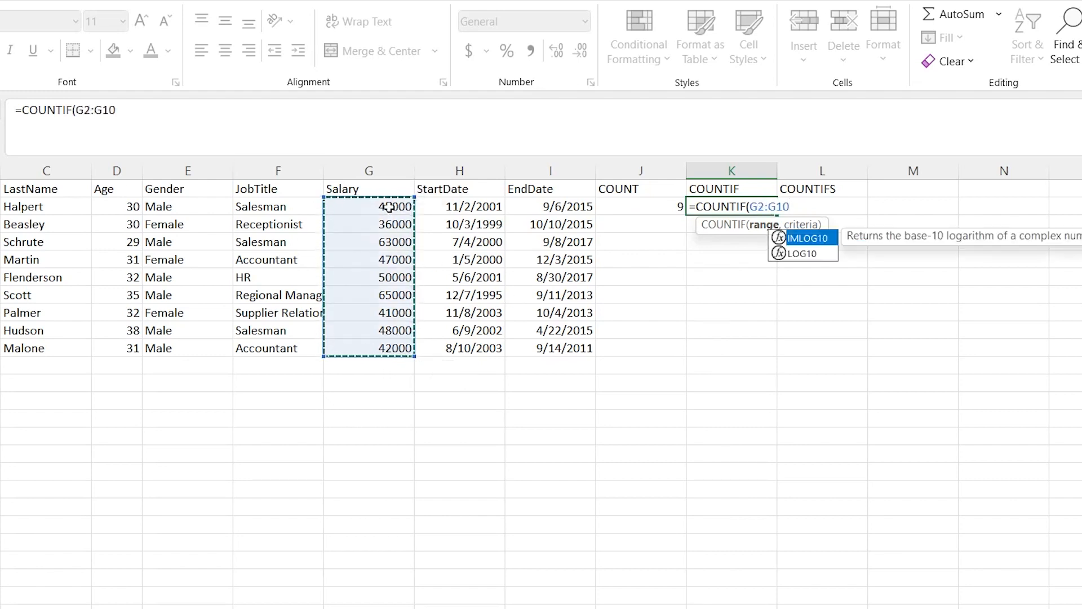
Add the criterion ">45000" and complete the COUNTIF formula in K2
text(,)
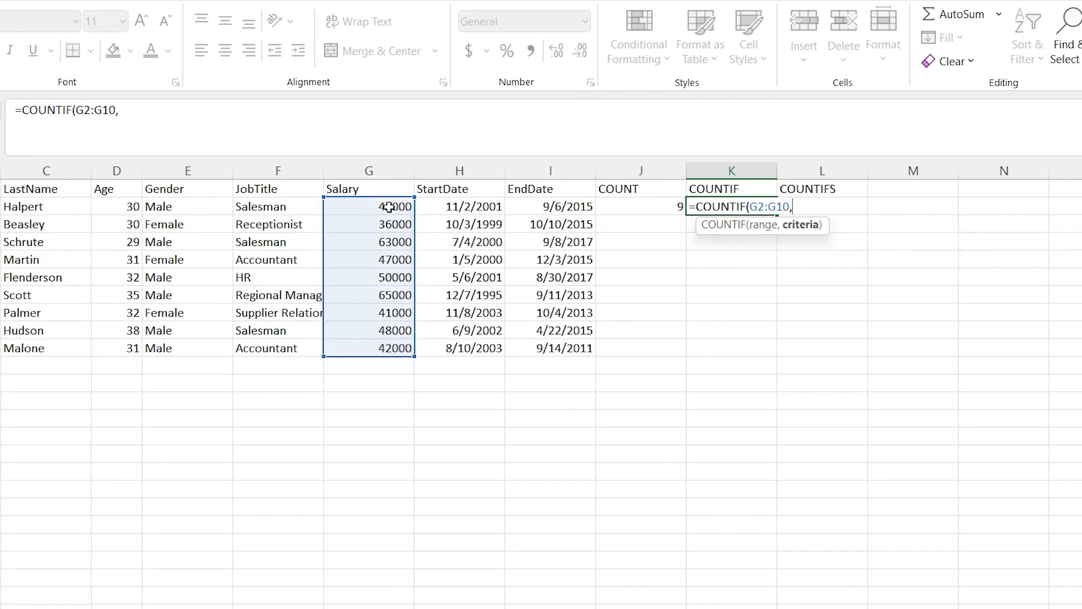
text(">45000")
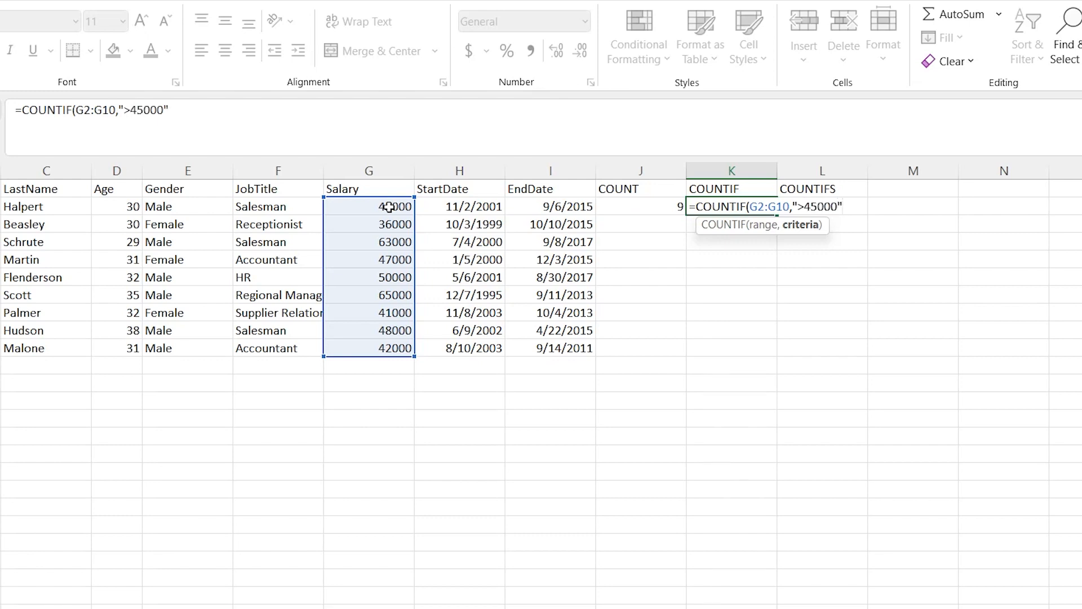
text())
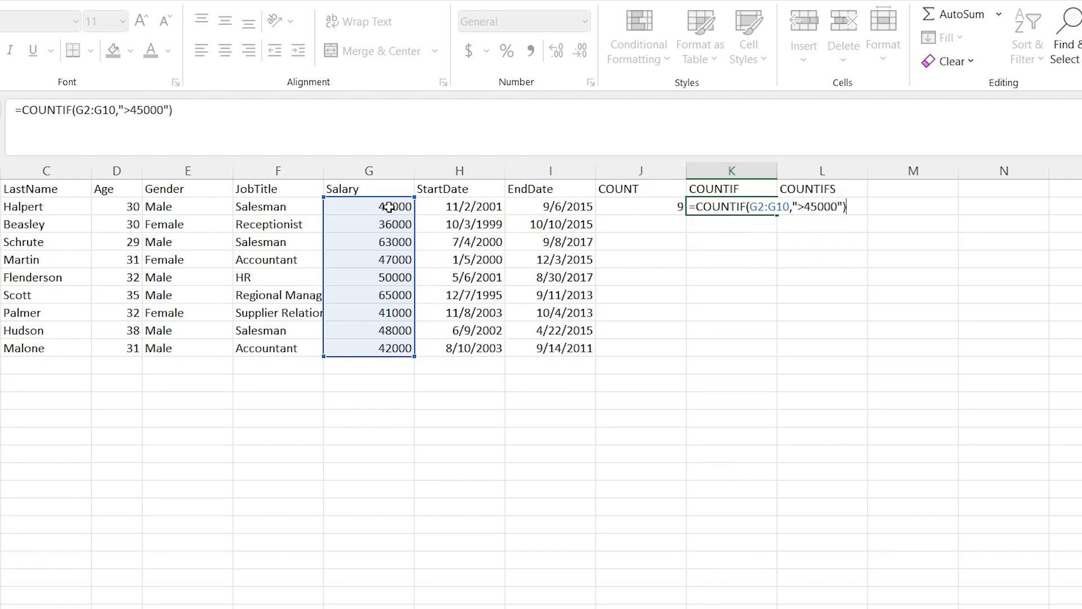
key(Return)
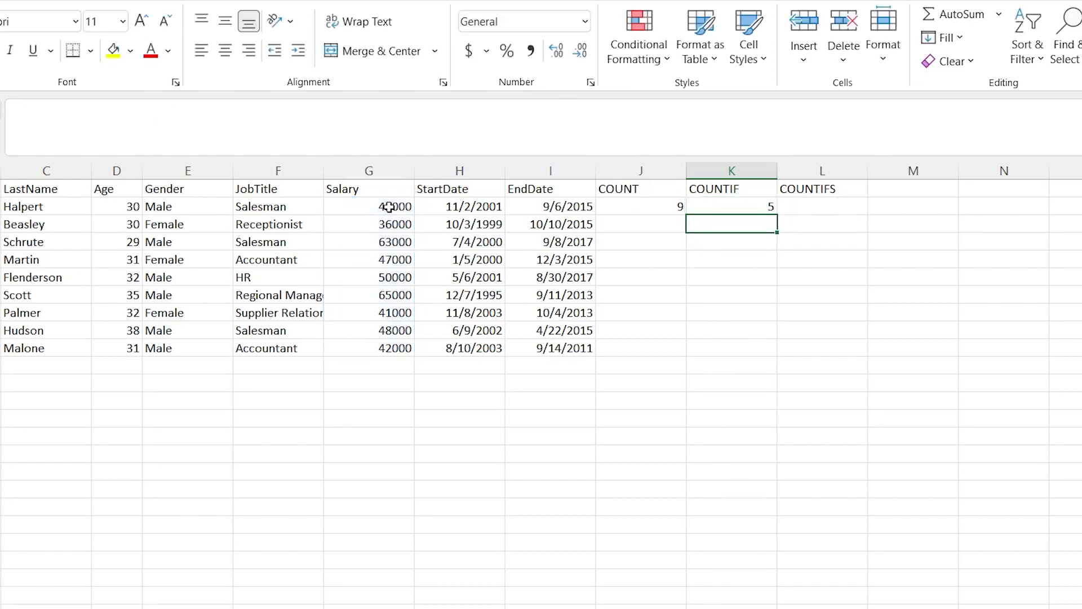
click(756, 207)
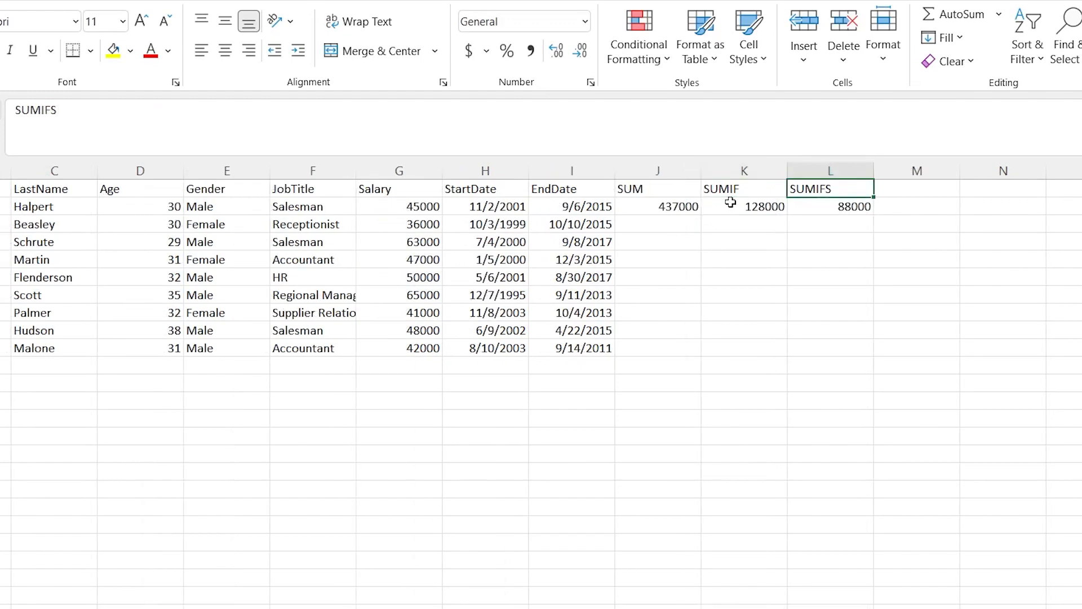
click(729, 203)
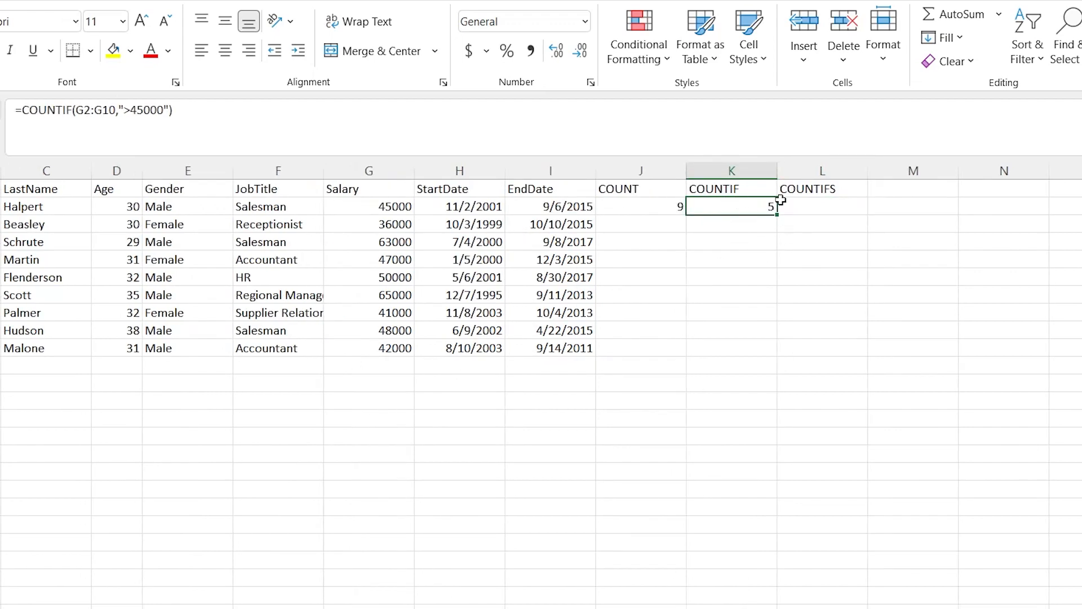
Start a COUNTIFS formula in L2 with the employee IDs A2:A10 and the criterion ">1005" as the first condition
click(806, 206)
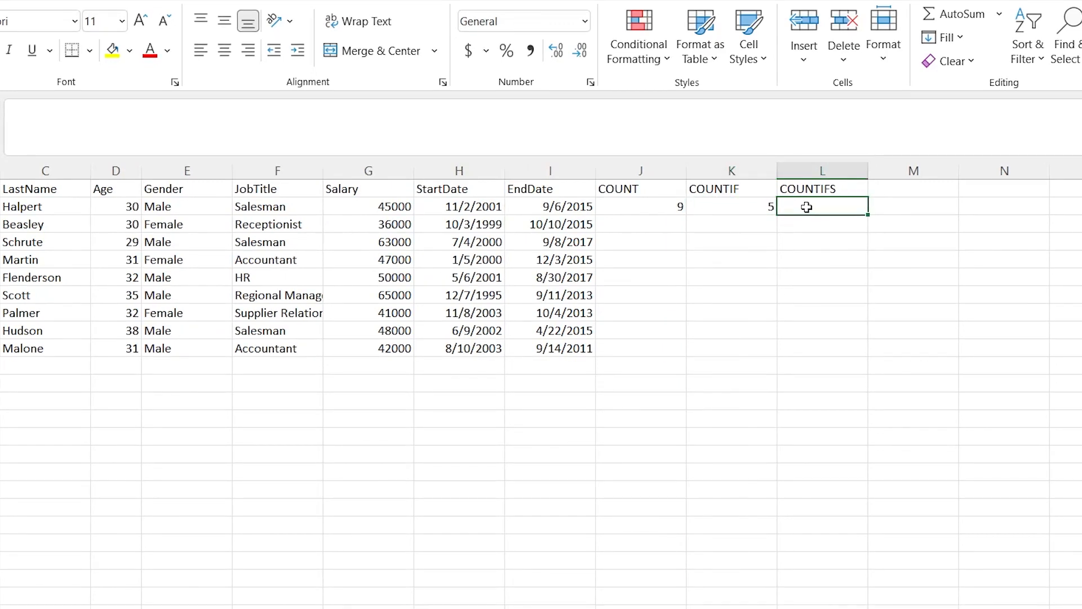
text(=COUNTIFS)
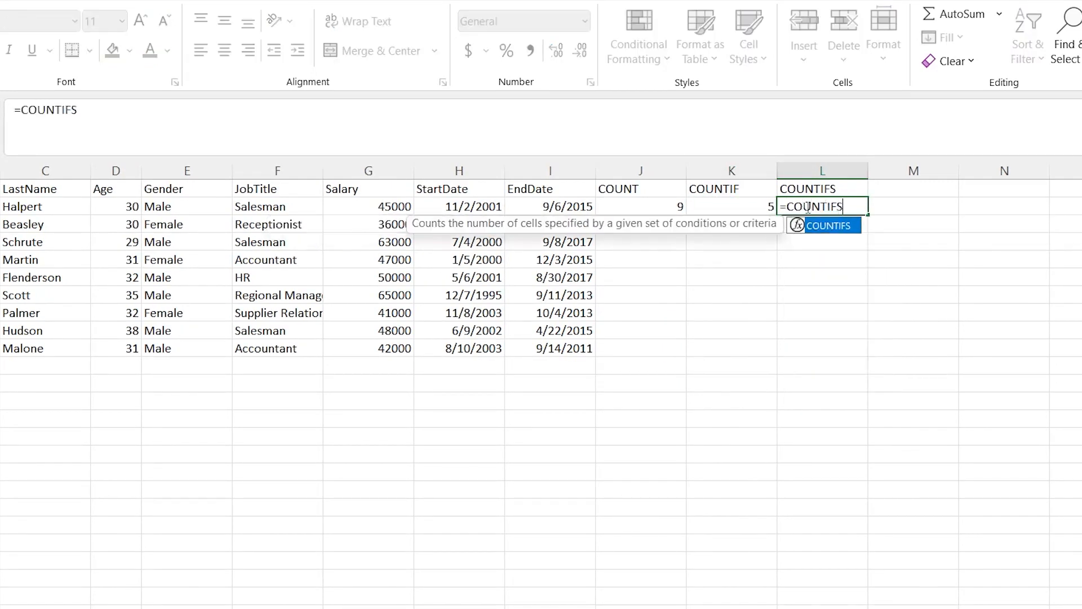
text(()
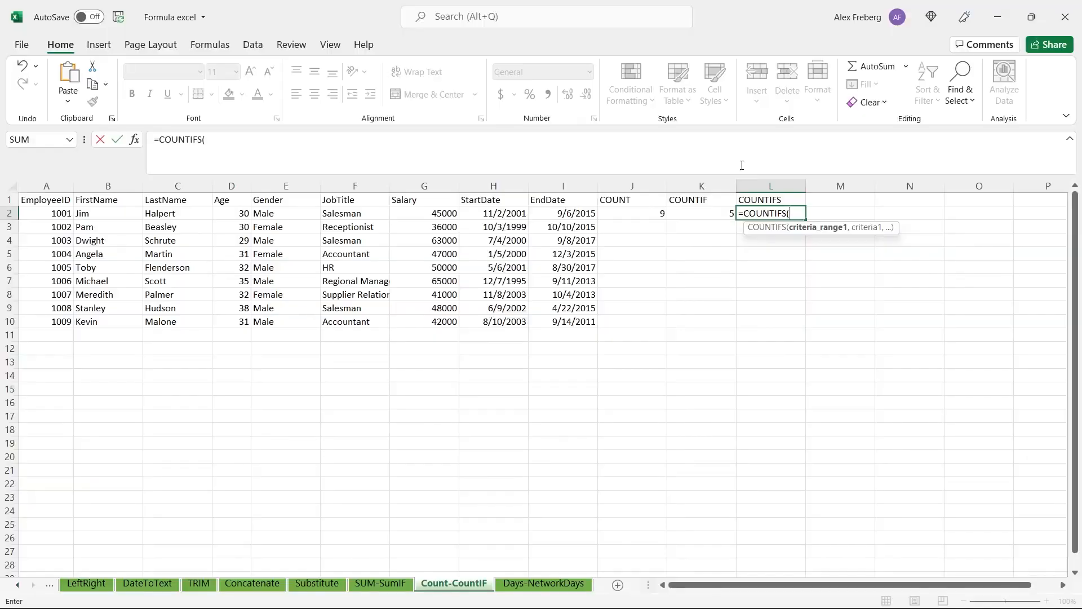
click(451, 212)
click(50, 214)
shift+click(60, 322)
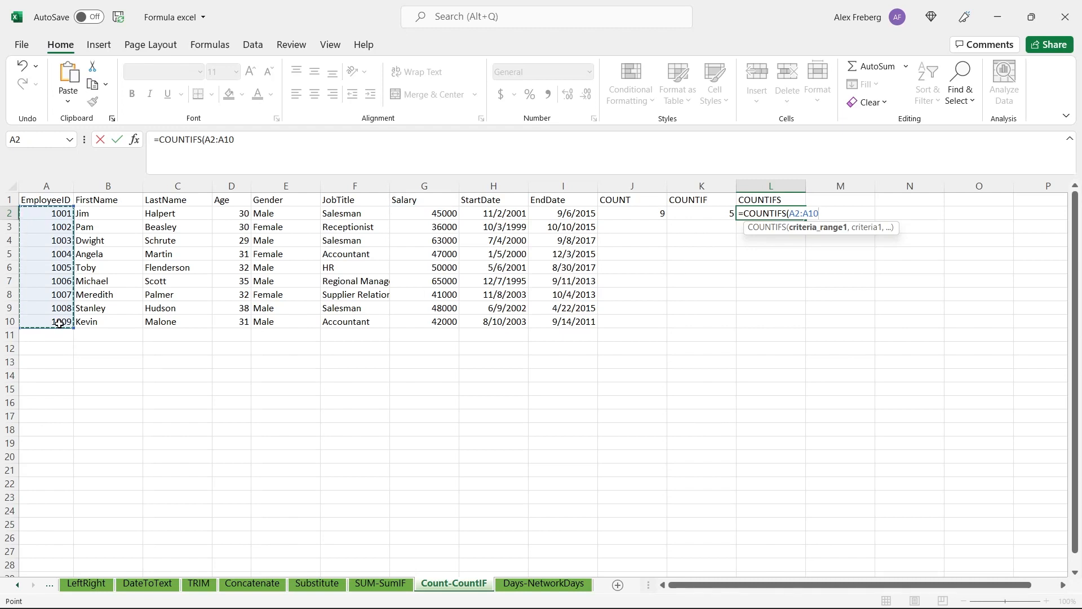
text(,)
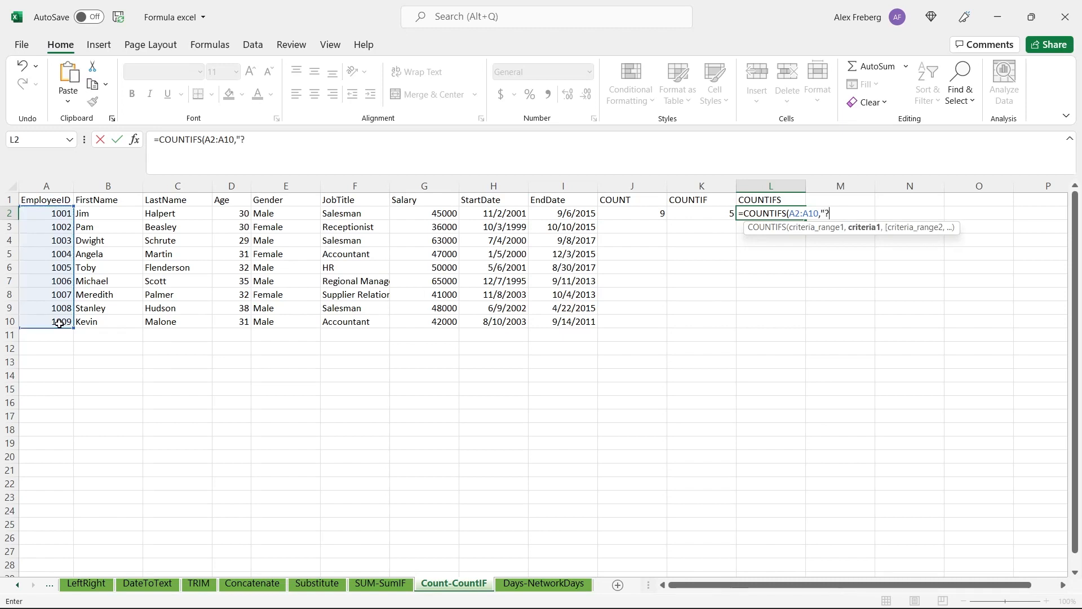
text(">1005",)
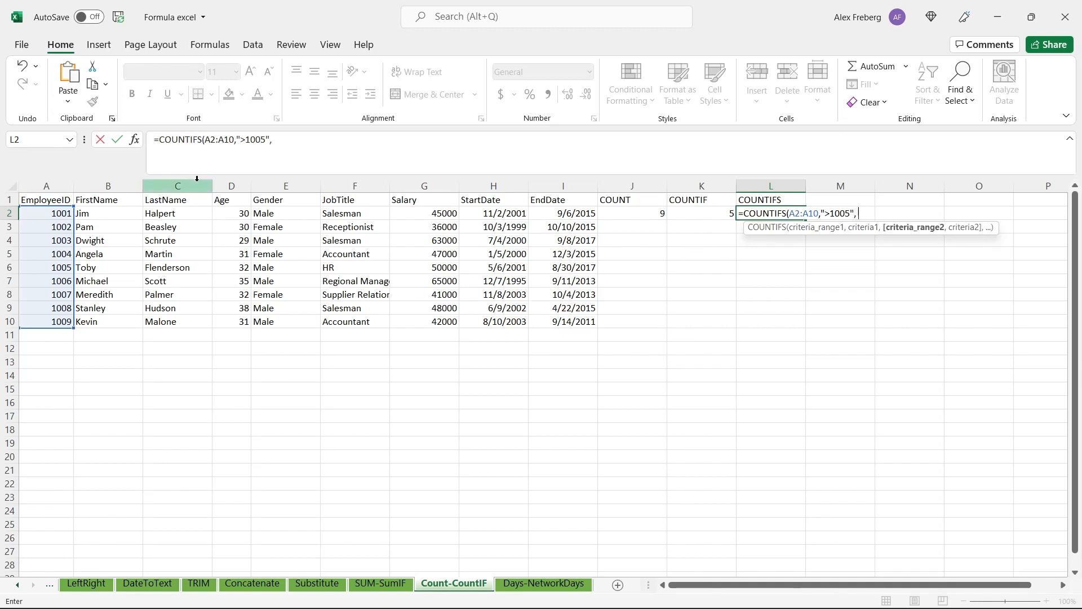
Add the gender range E2:E10 with the criterion "Male" as the second condition and complete the COUNTIFS formula in L2
click(273, 213)
drag(292, 320, 292, 321)
text(,"M)
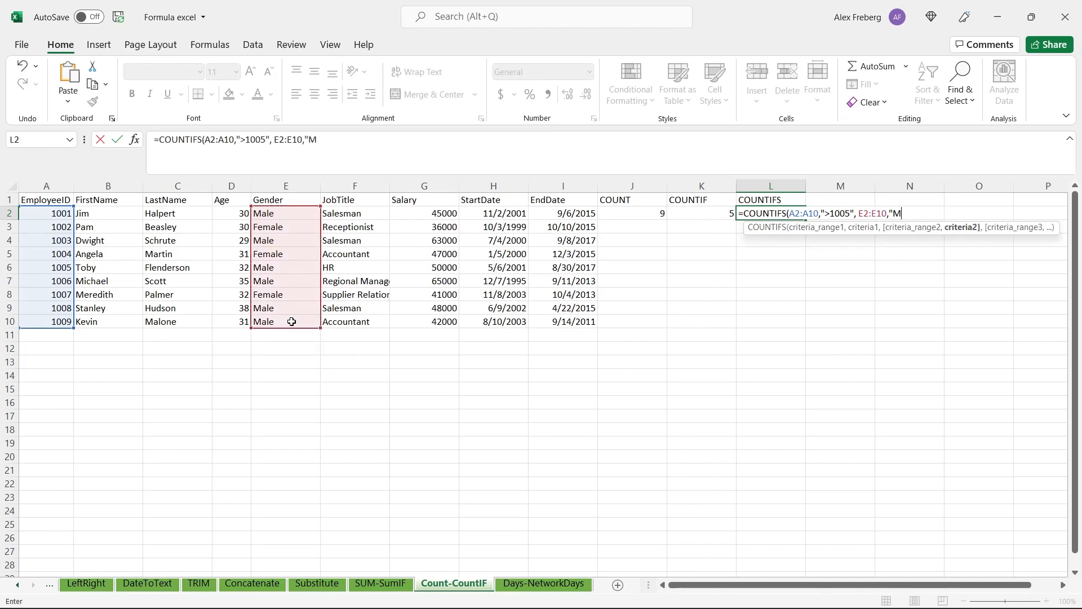
text(ale"))
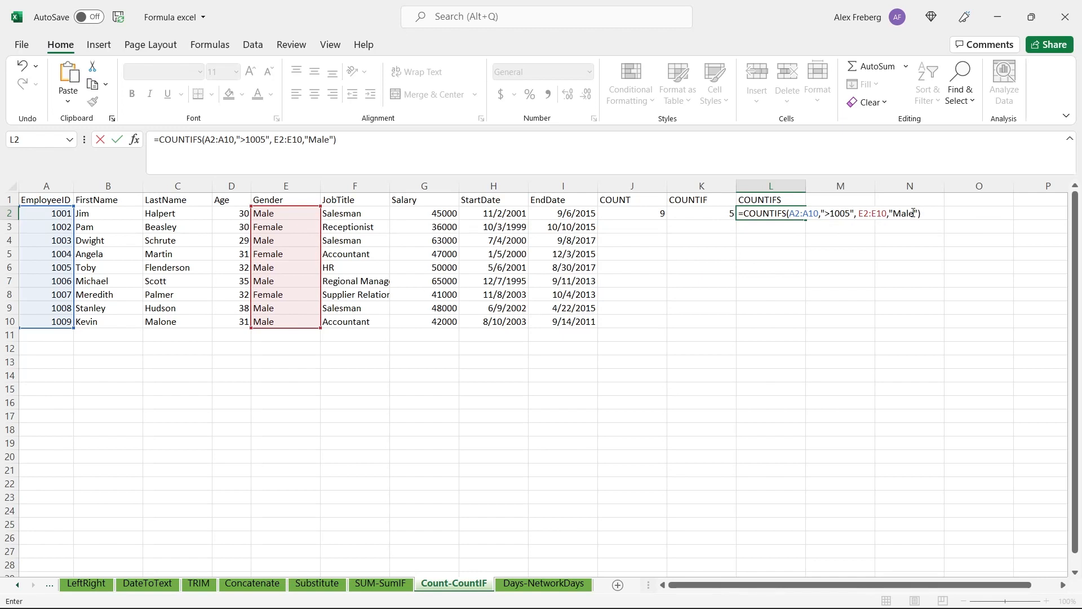
key(Return)
click(769, 212)
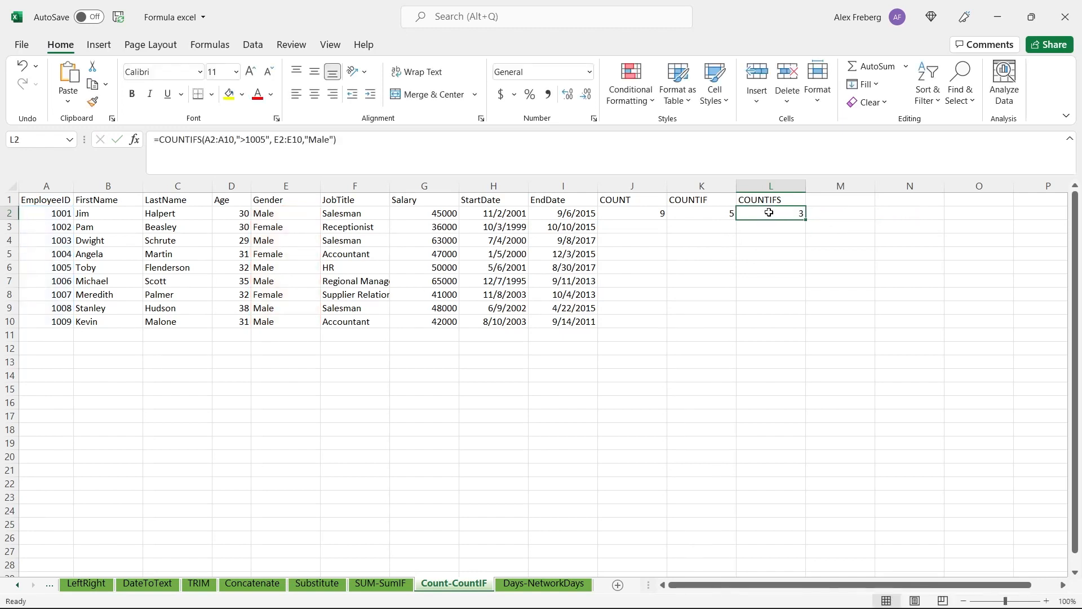
Check the employee records with IDs 1006 to 1009 that fall under the COUNTIFS ID condition
drag(61, 282, 152, 318)
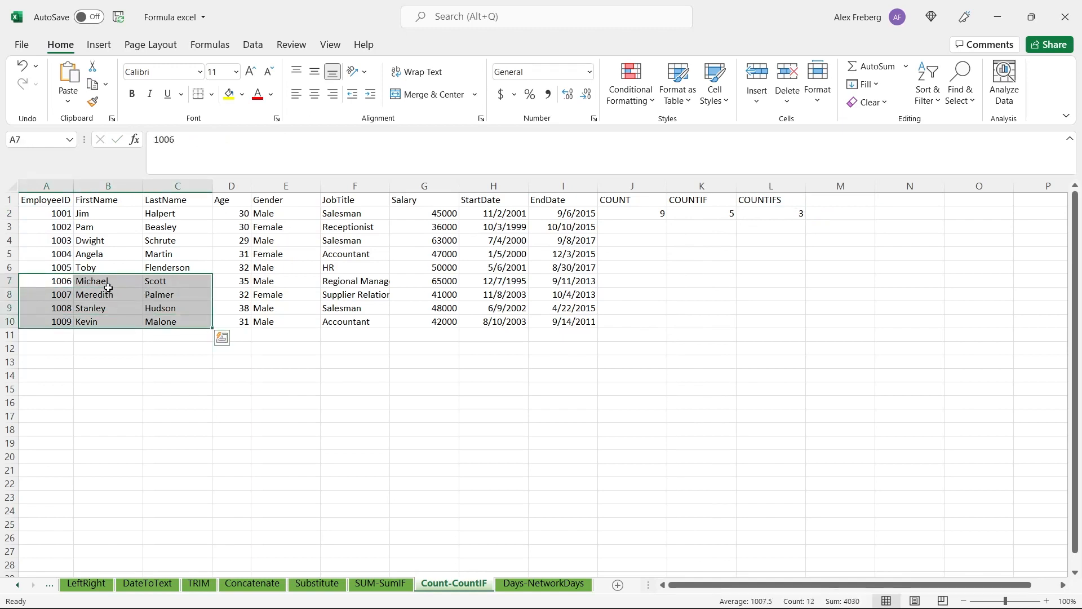
click(747, 227)
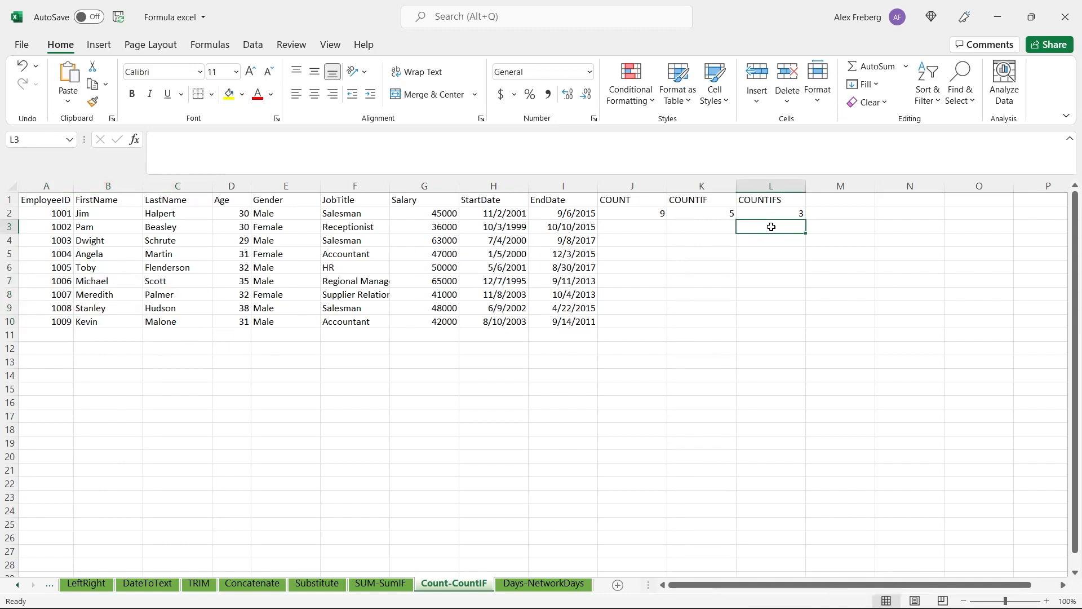
Open the Days-NetworkDays sheet and widen the EndDate and StartDate columns
click(553, 585)
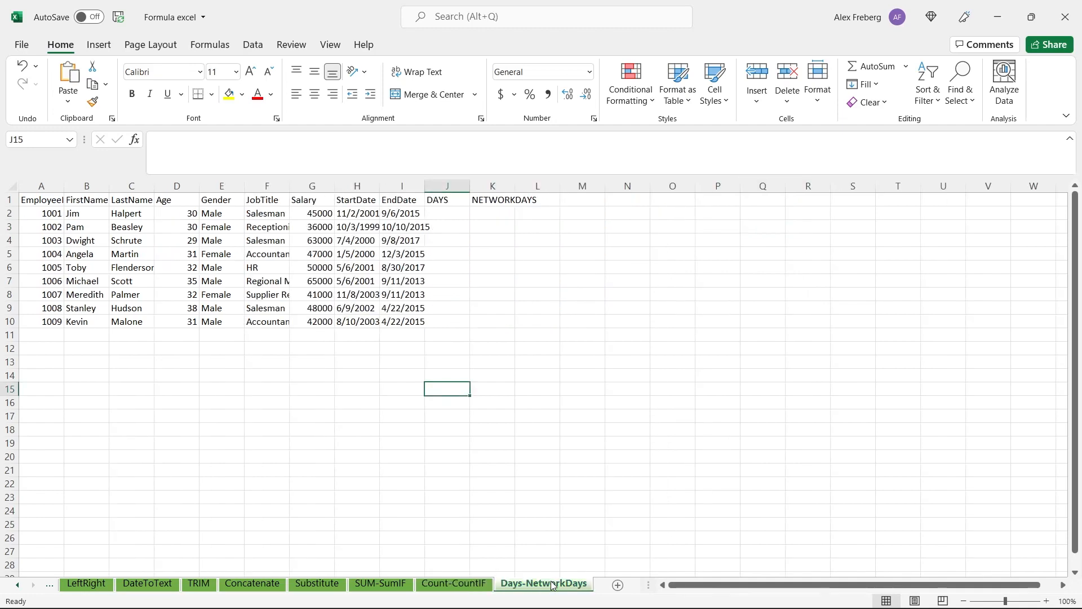
drag(424, 186, 447, 186)
drag(379, 186, 408, 186)
Check the number format of the StartDate and EndDate cells, and begin a formula in J2 under DAYS
click(384, 220)
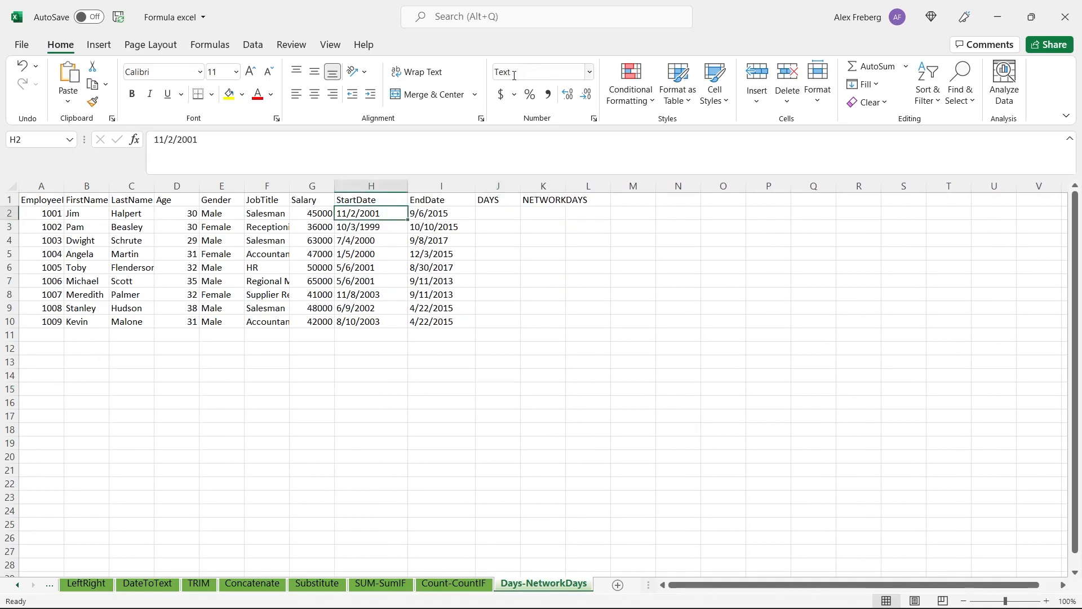
click(499, 212)
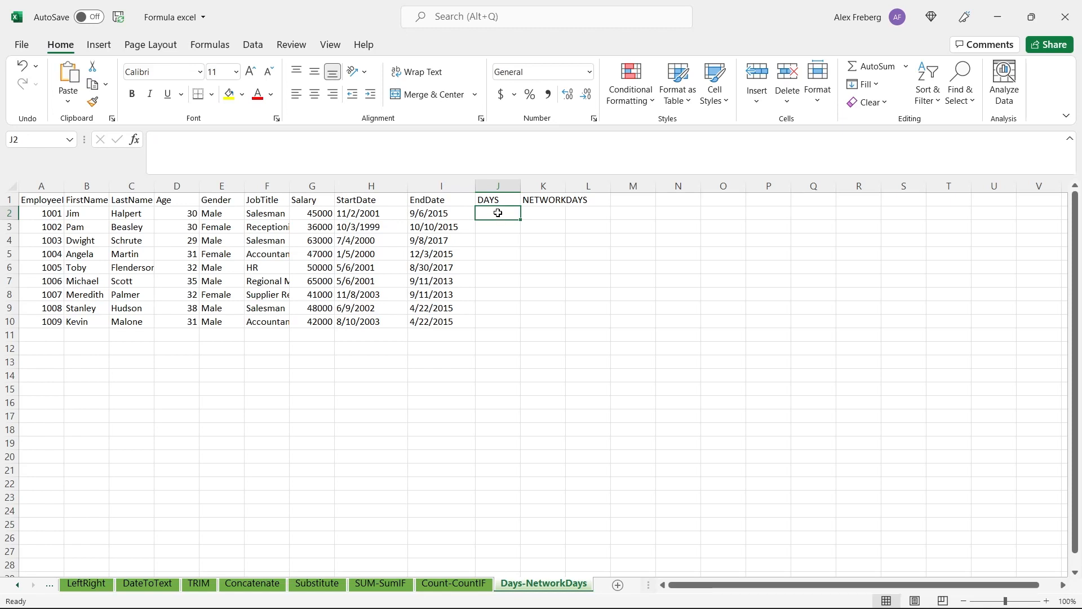
click(437, 223)
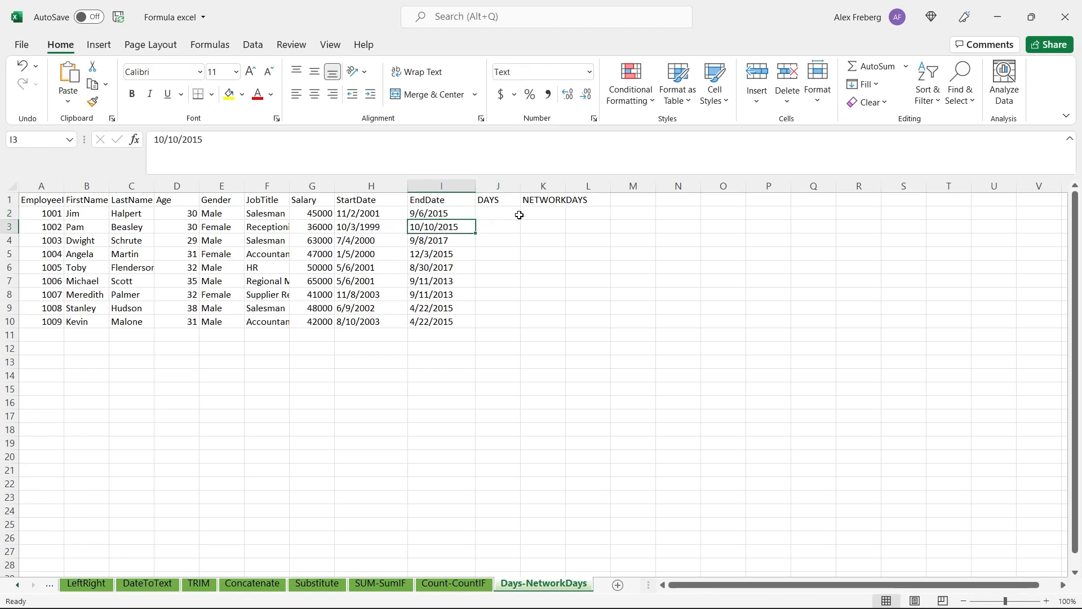
click(496, 214)
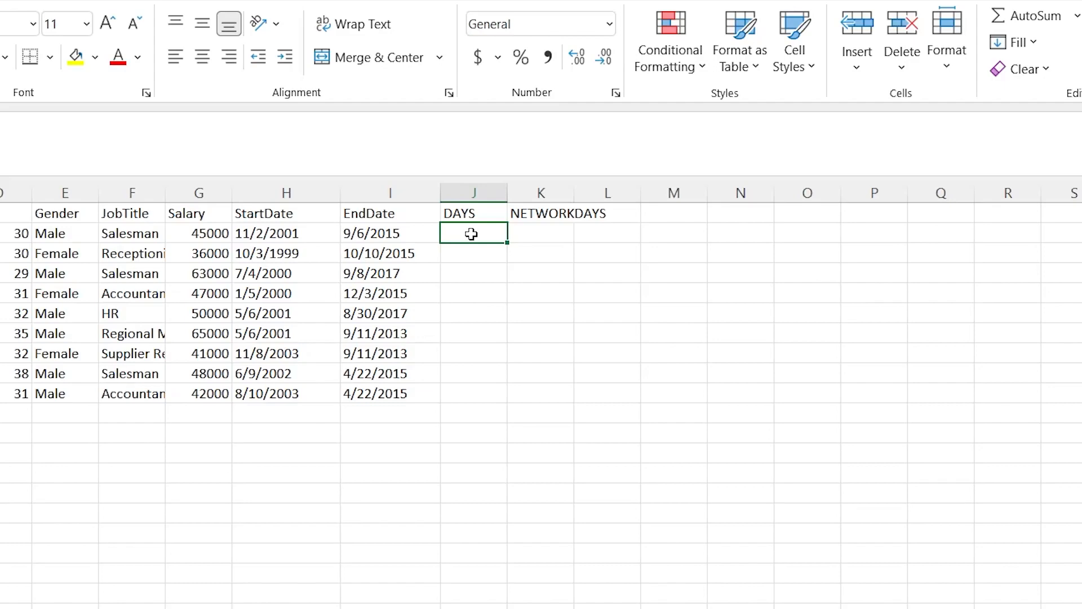
text(=)
click(270, 233)
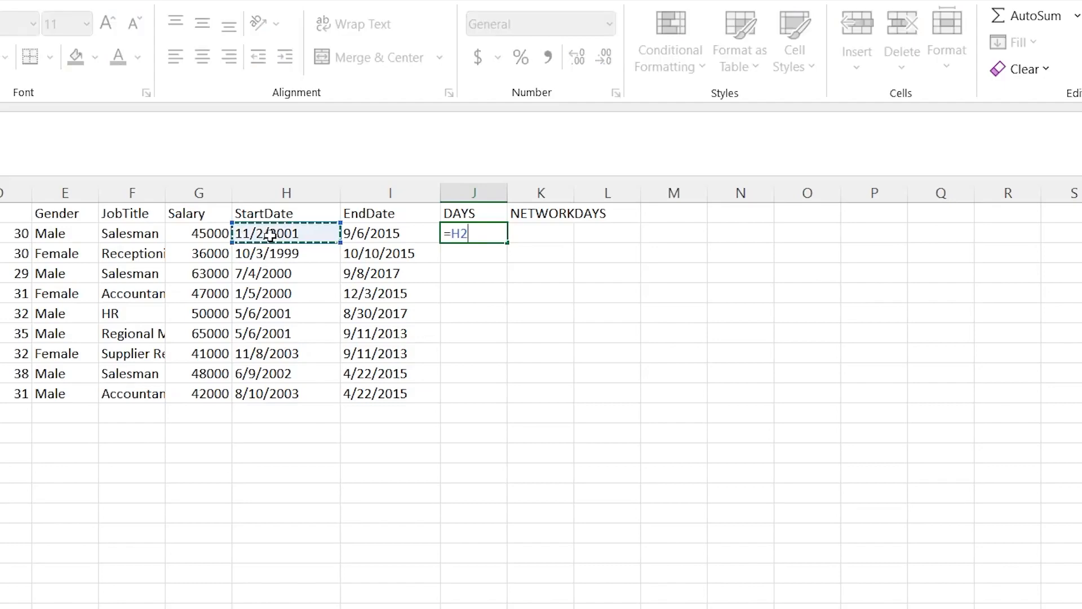
click(375, 230)
key(BackSpace)
key(BackSpace)
Complete the J2 formula as a DAYS function with end date I2 and start date H2
text(DAYS()
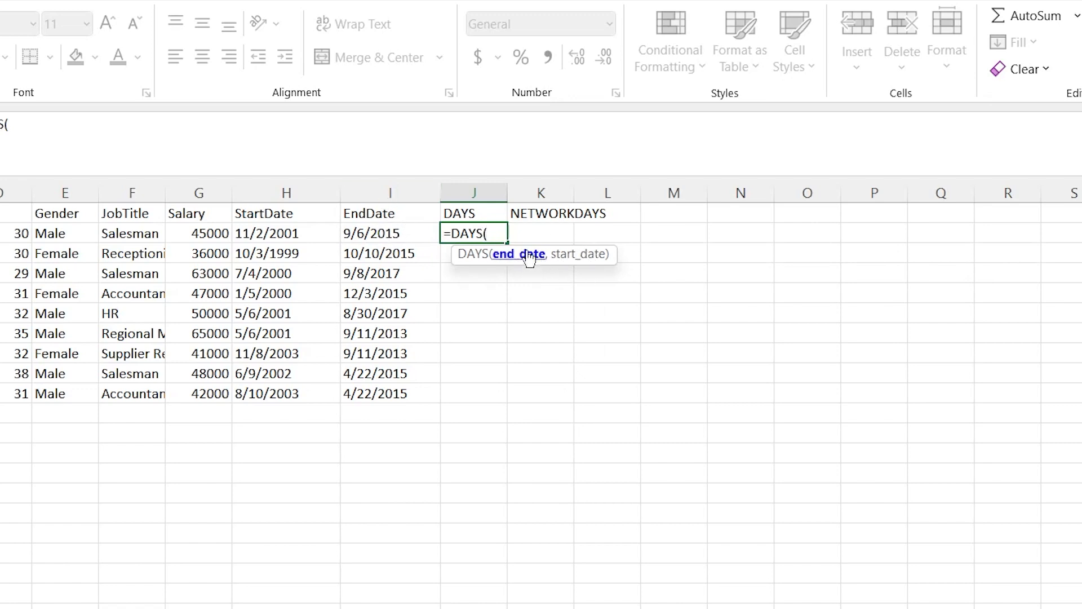
click(379, 232)
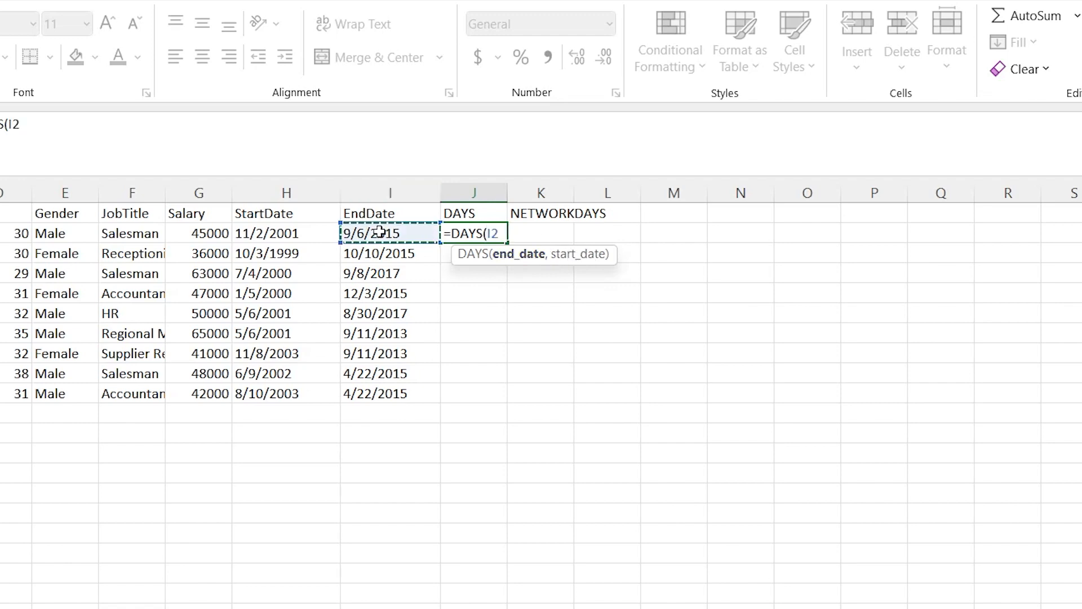
text(,)
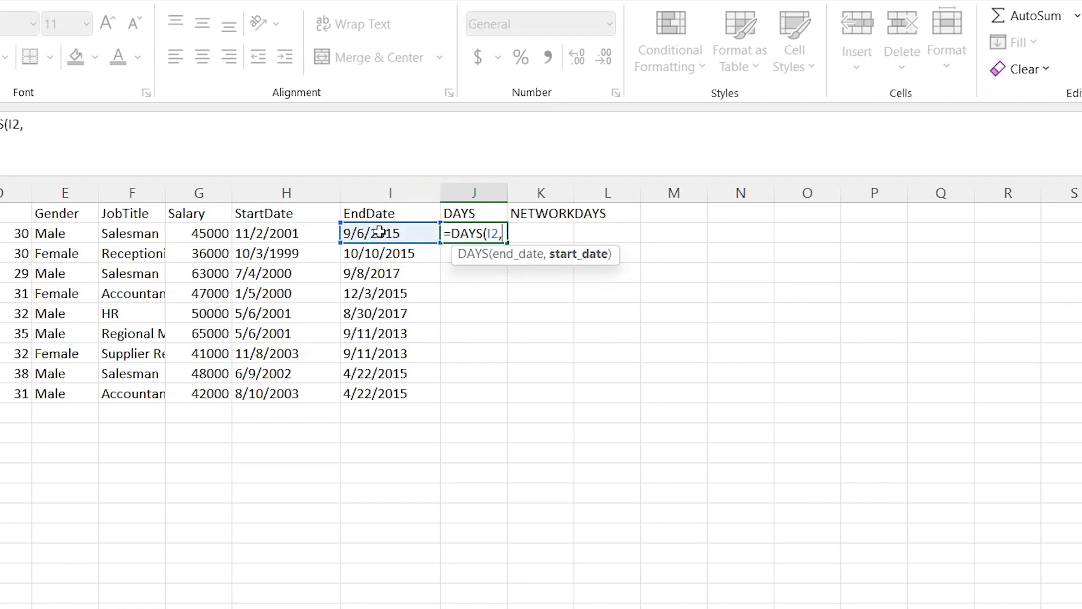
click(300, 232)
text())
key(Return)
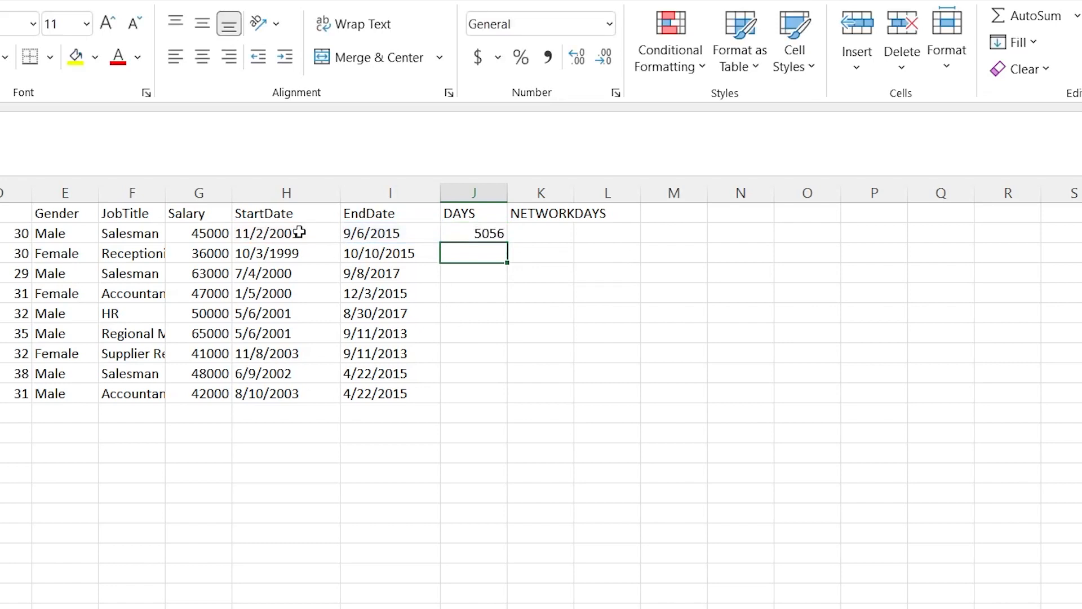
Fill the DAYS formula from J2 down to J10 for all employees
click(489, 233)
drag(507, 241, 505, 401)
click(557, 256)
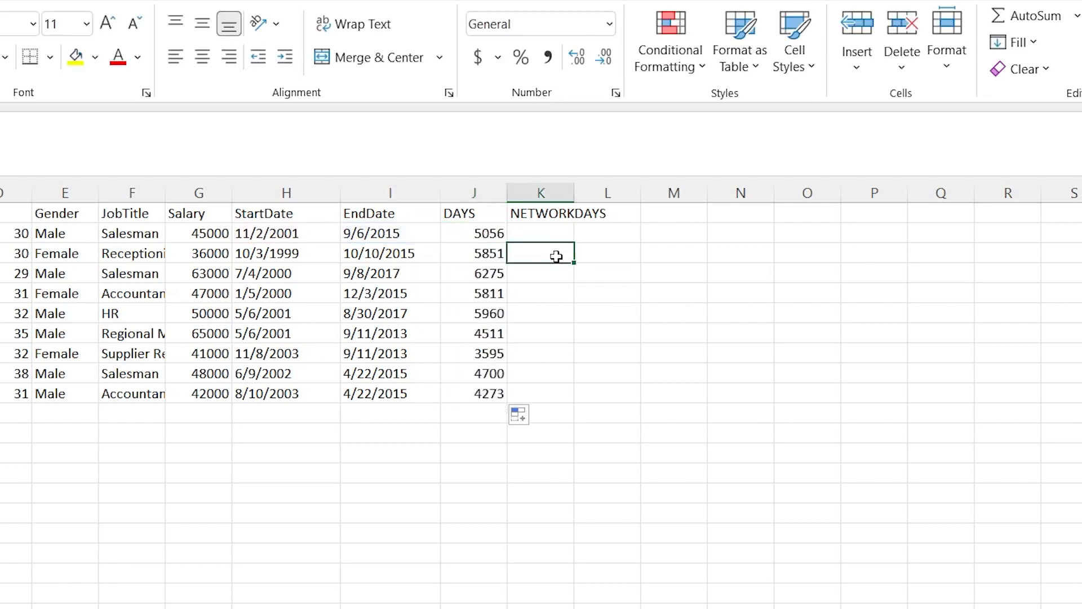
Review the first employee's start date, end date and DAYS formula in row 2
click(303, 228)
click(376, 236)
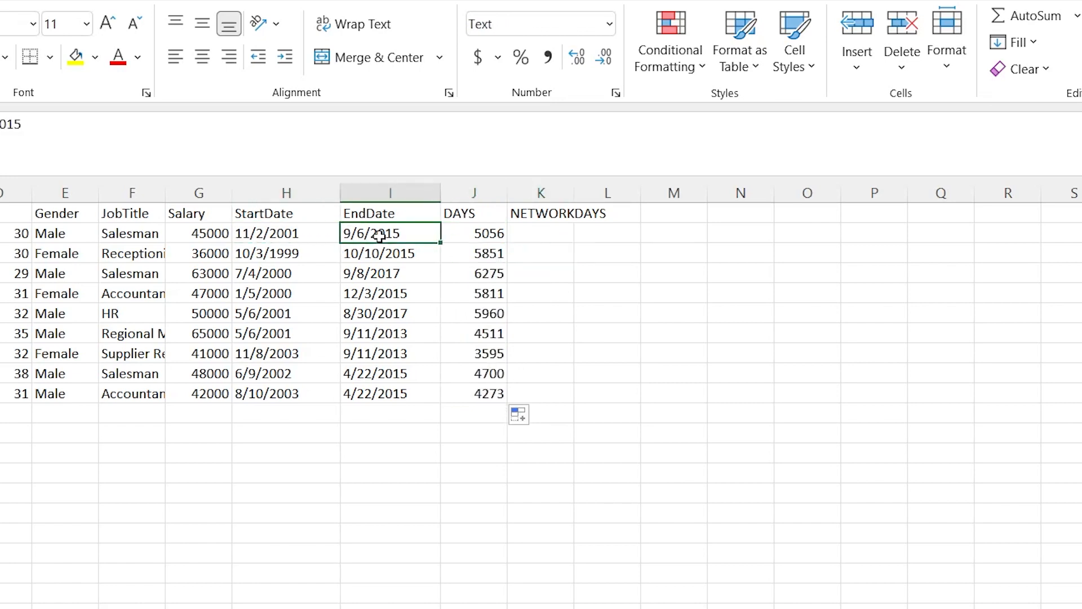
click(480, 230)
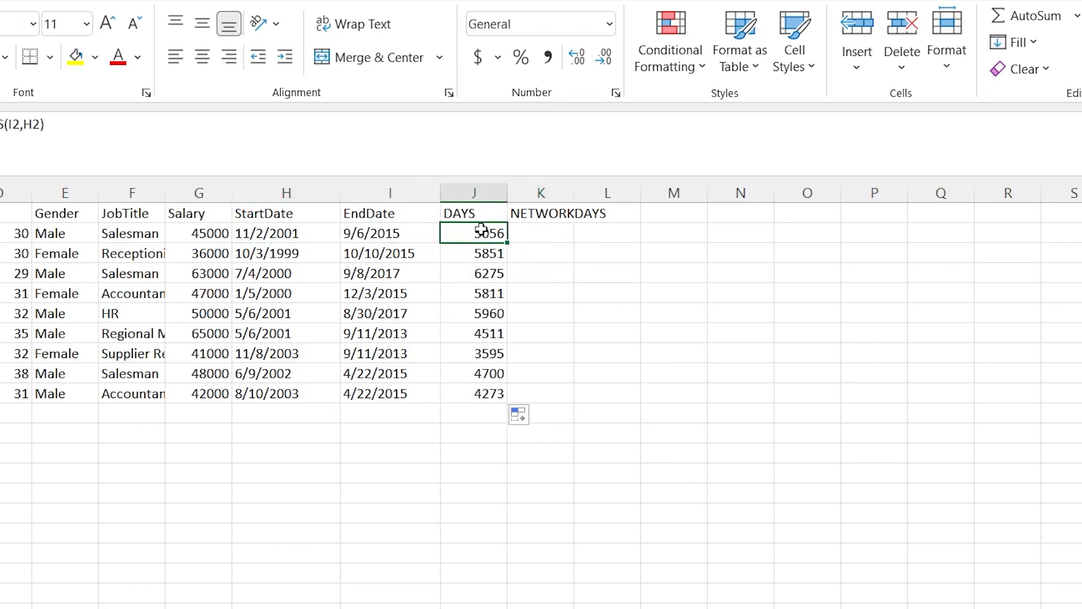
Enter a NETWORKDAYS formula in K2 with start date H2 and end date I2
double_click(536, 232)
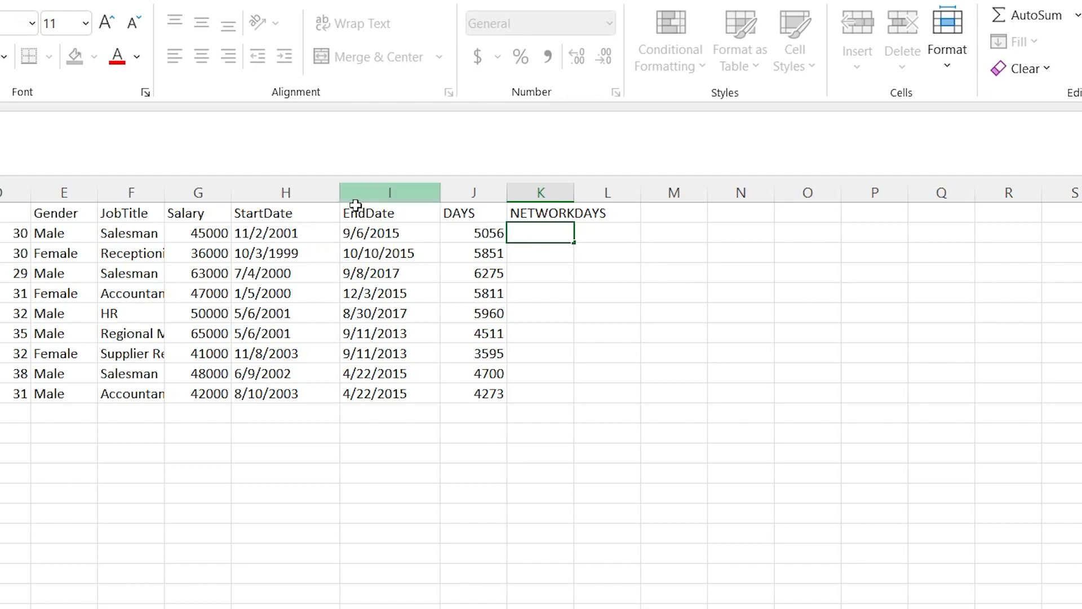
text(=NET)
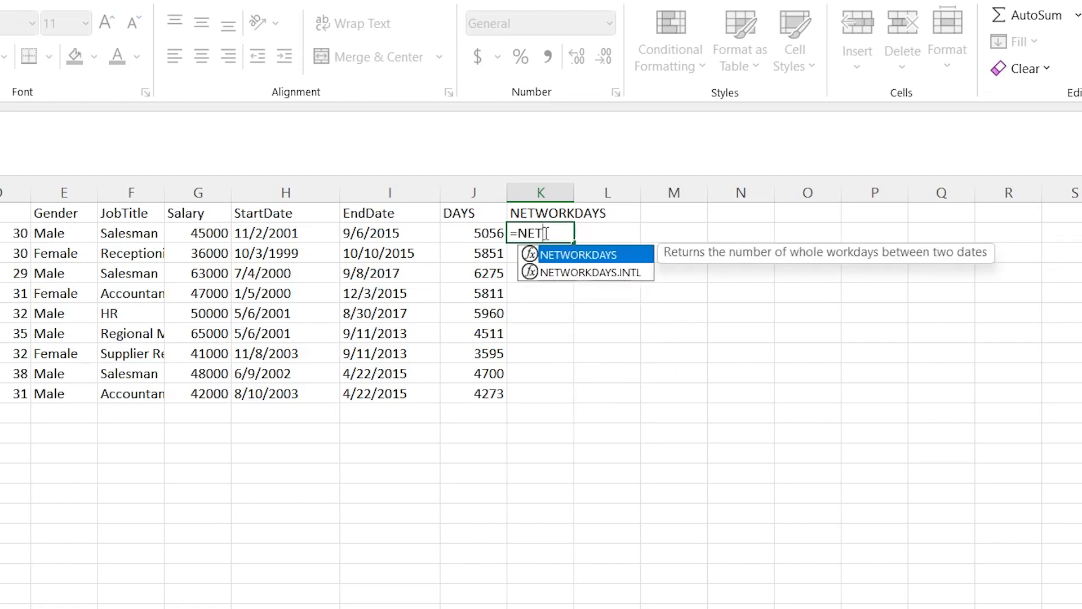
key(Tab)
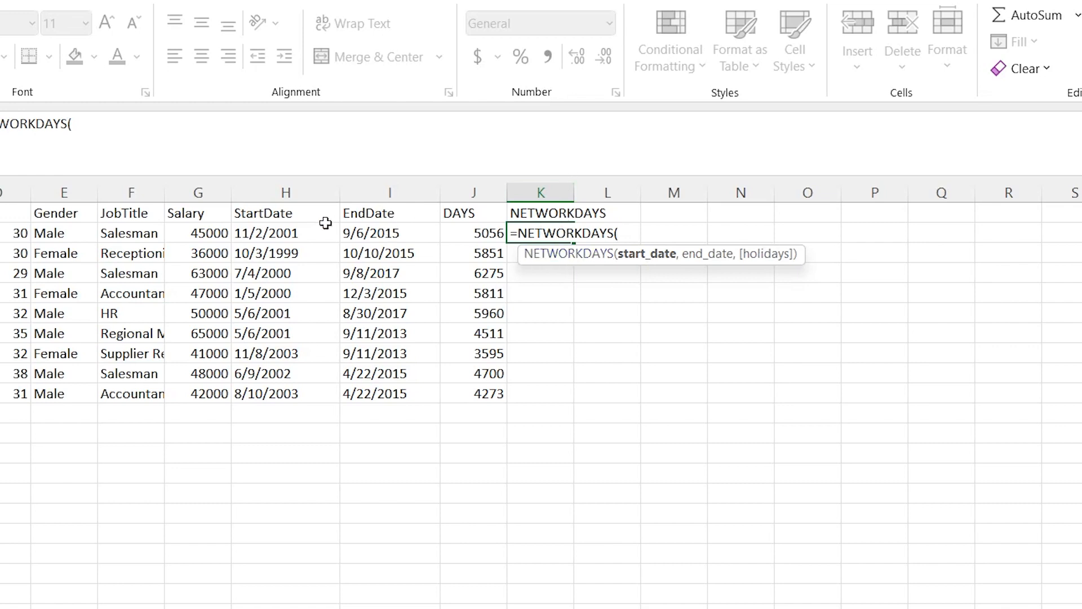
click(303, 233)
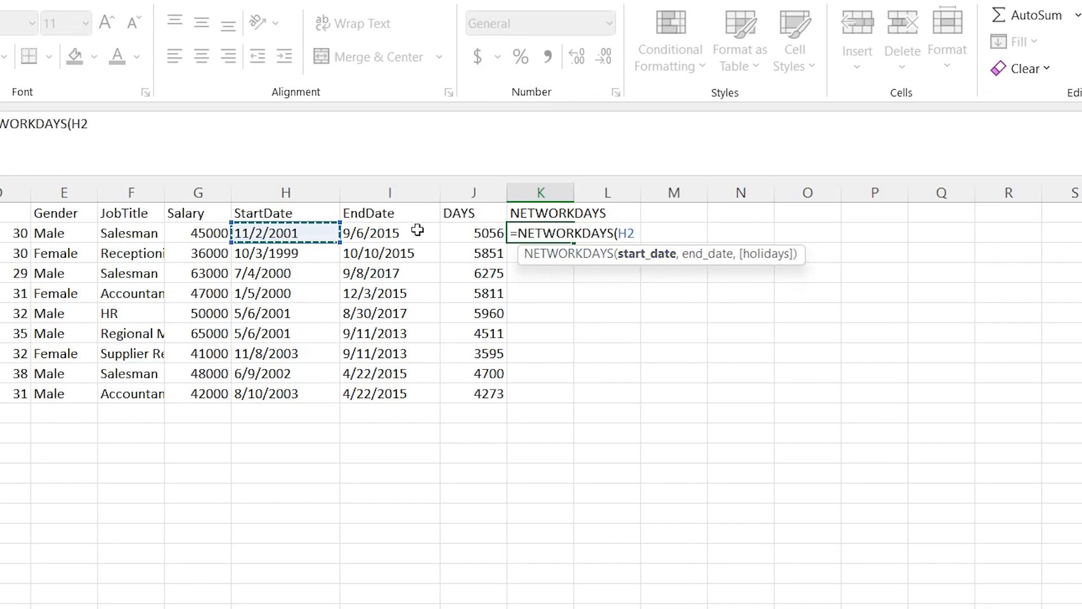
text(,)
click(409, 234)
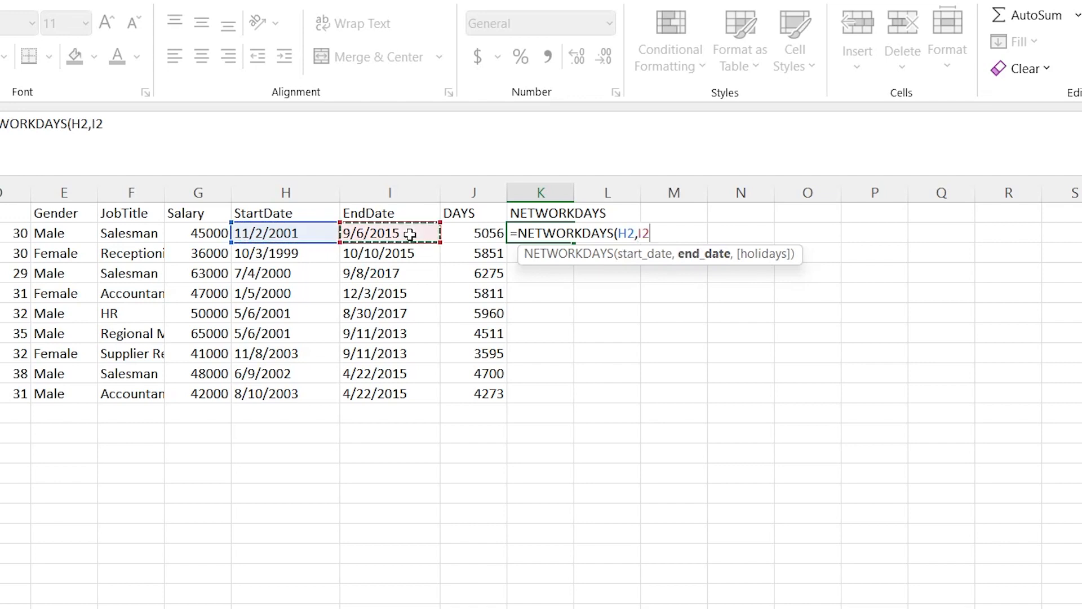
text())
key(Return)
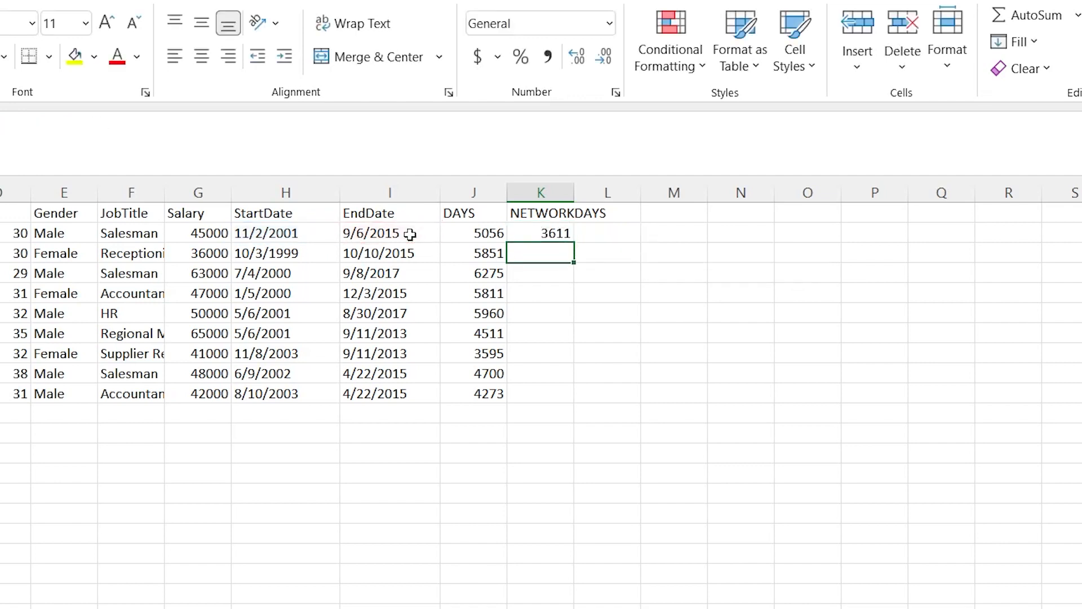
Fill the NETWORKDAYS formula from K2 down to K10 for all employees
click(545, 236)
drag(574, 243, 576, 399)
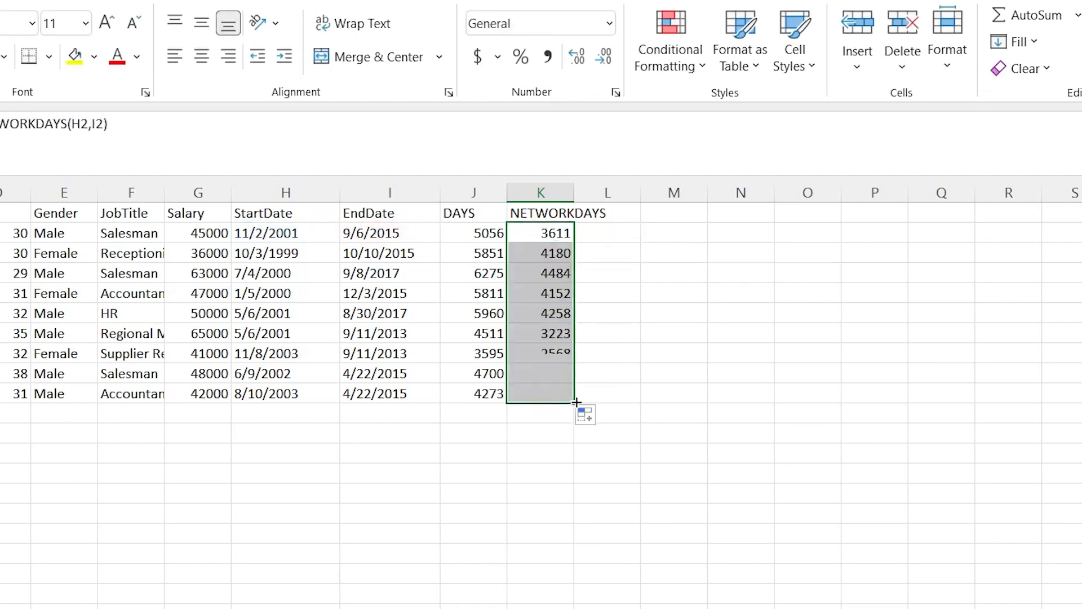
click(633, 270)
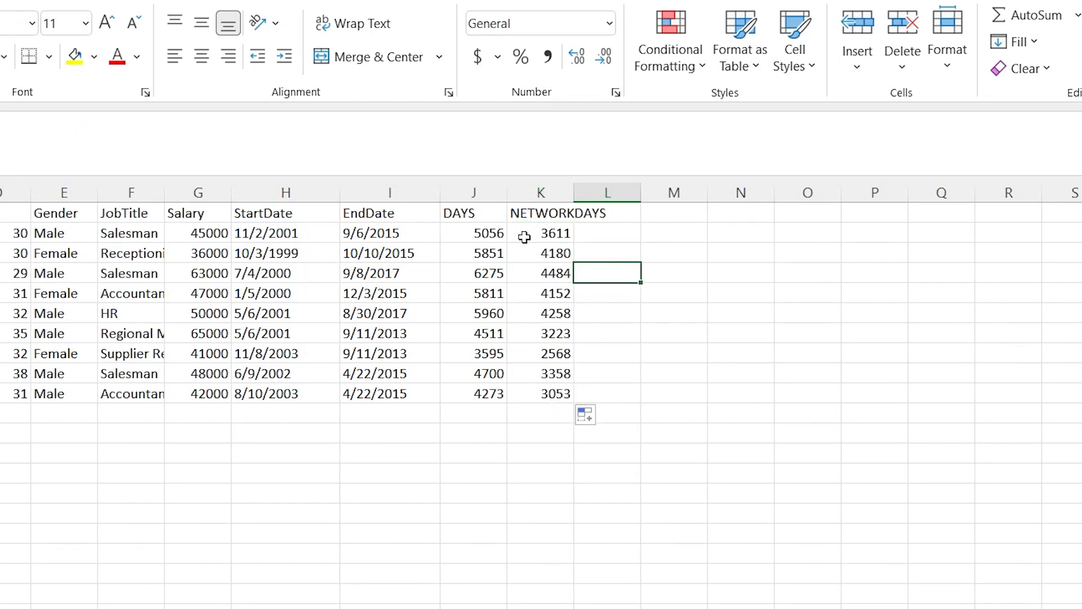
Compare the DAYS result in J2 with the NETWORKDAYS result in K2
click(490, 236)
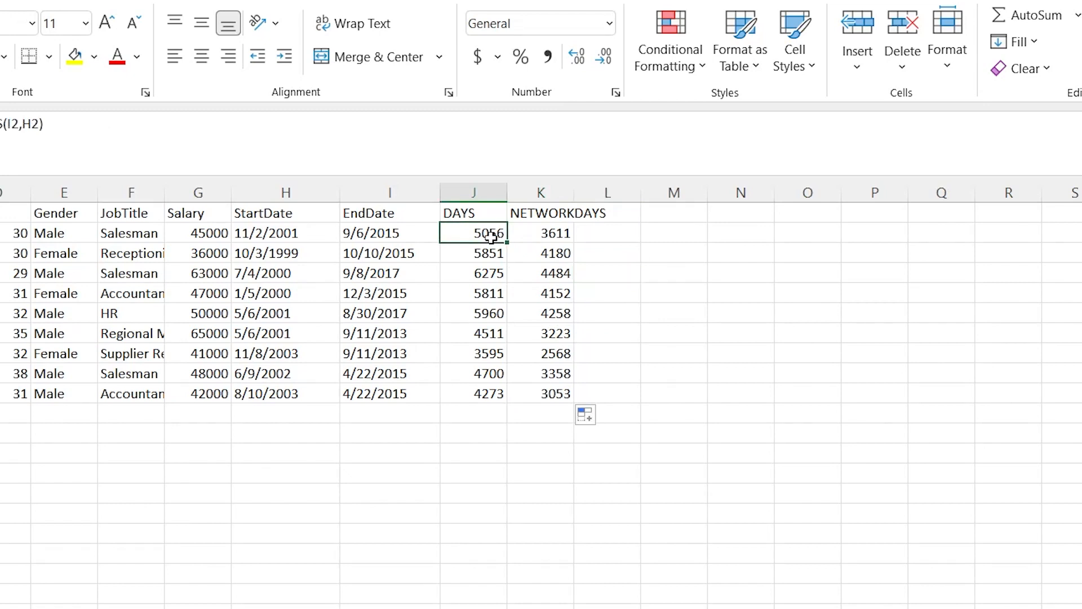
click(528, 234)
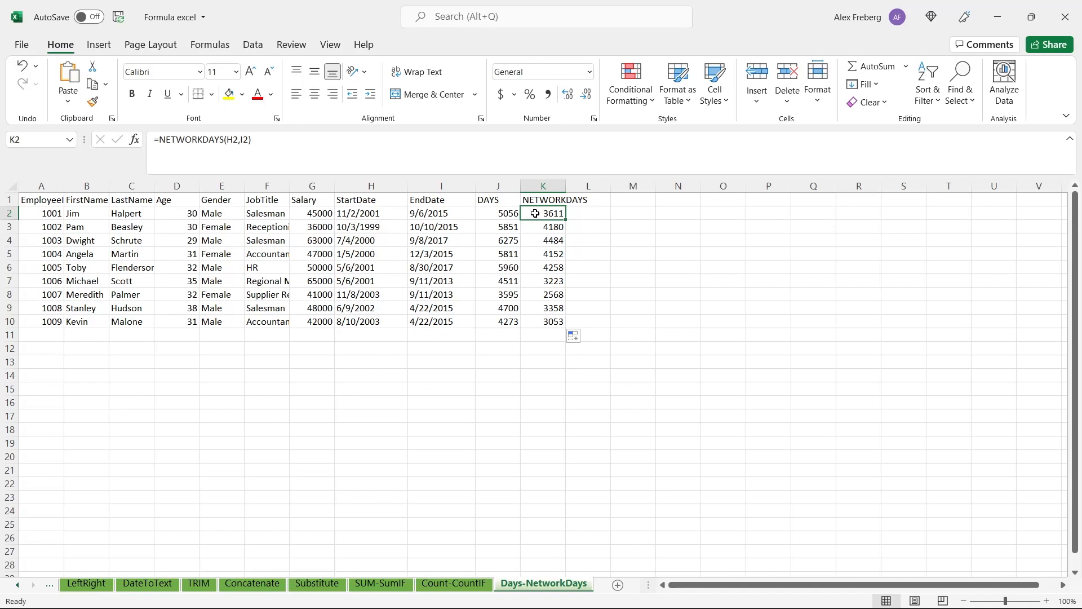
click(589, 213)
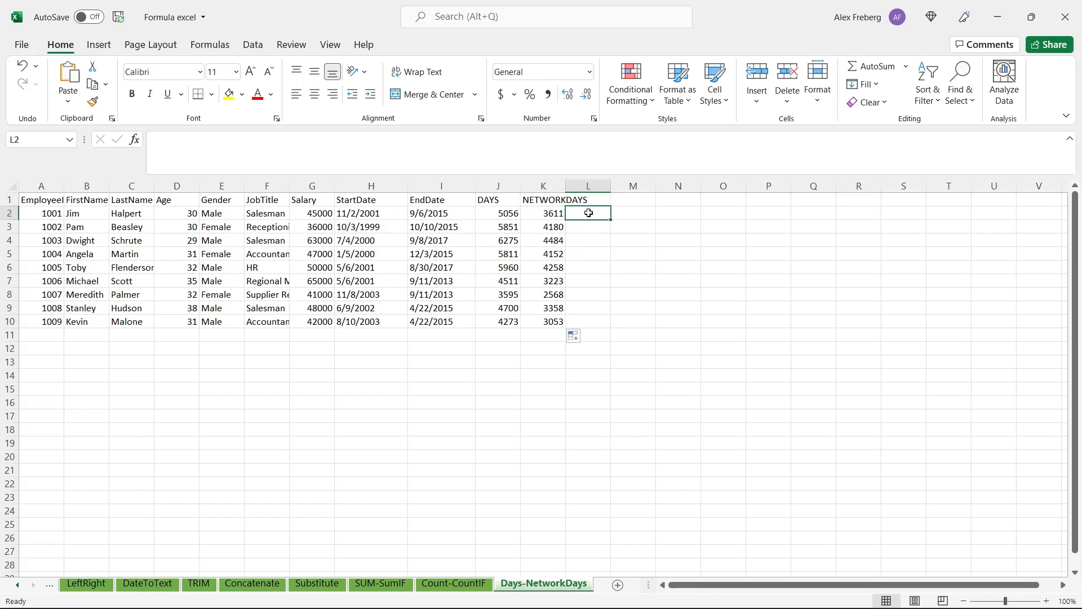